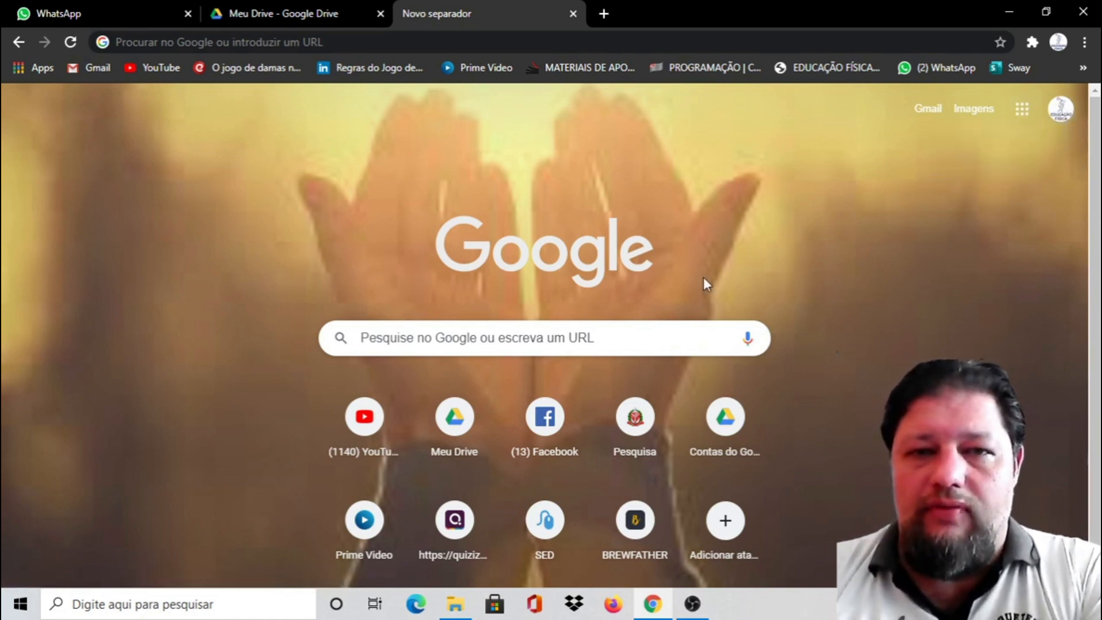
# Step: Switch Google to the teacher's institutional account on the prof.educacao.sp.gov.br domain
pyautogui.click(1061, 112)
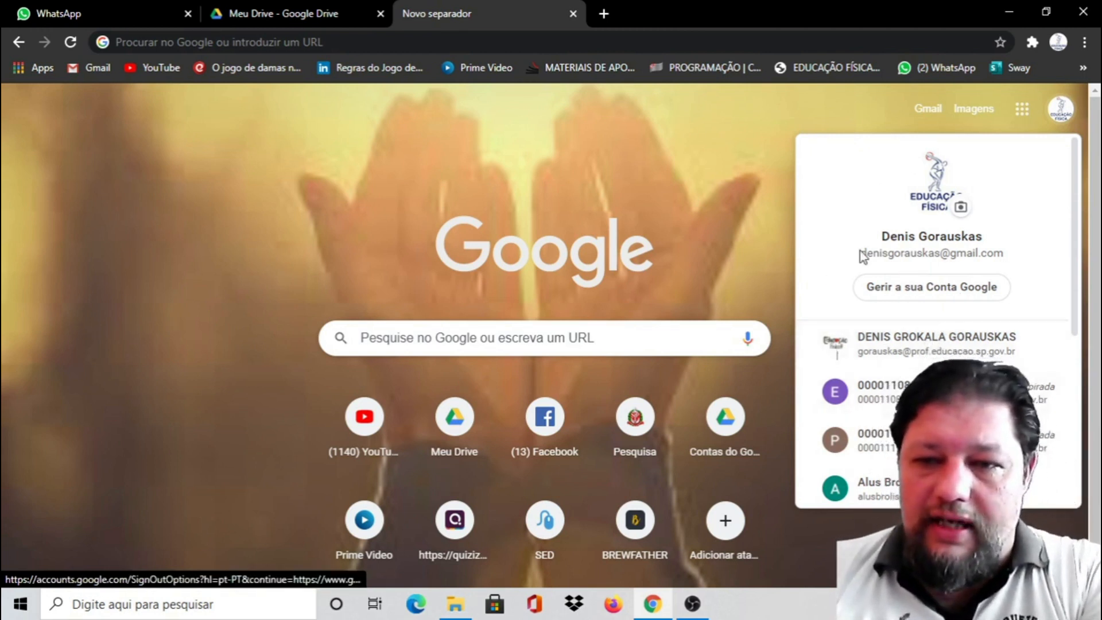
pyautogui.scroll(-5, 931, 347)
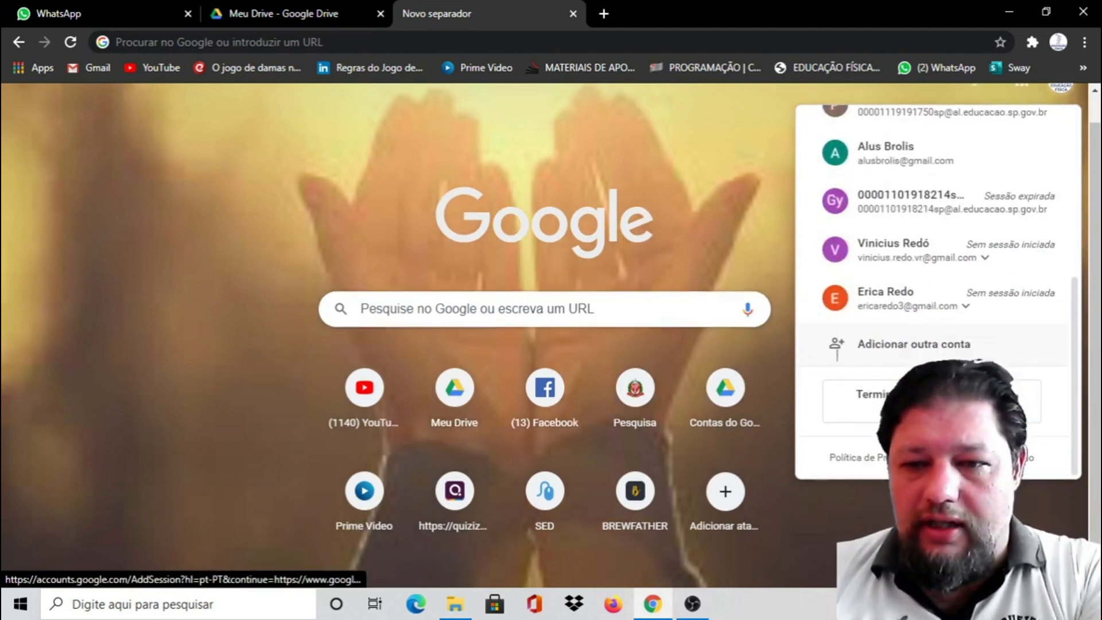
pyautogui.scroll(5, 999, 310)
pyautogui.scroll(-5, 999, 310)
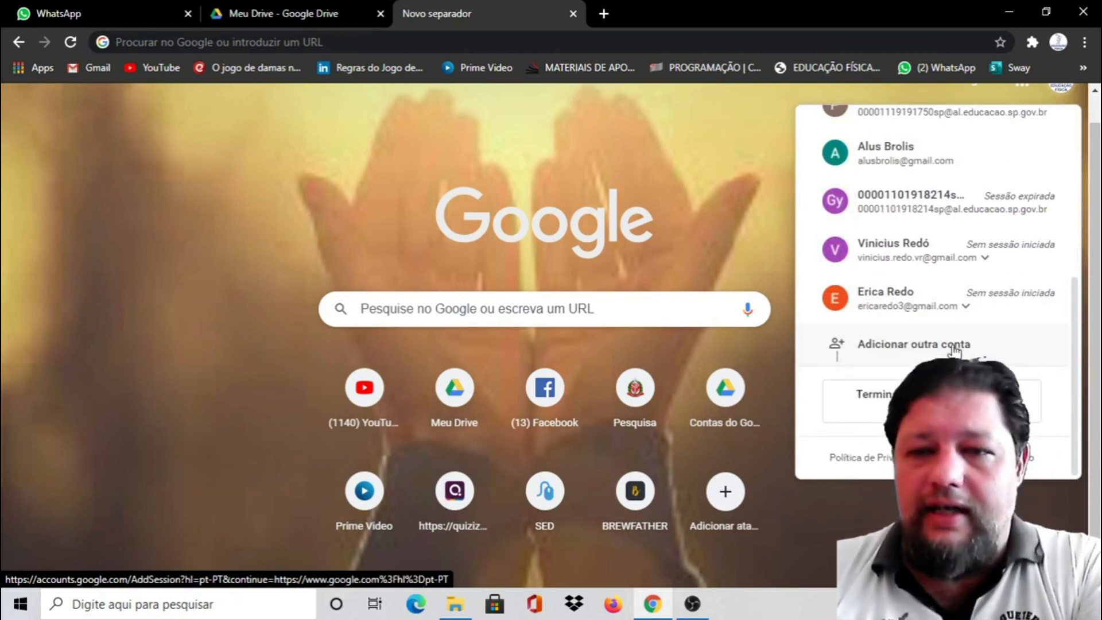
pyautogui.scroll(5, 956, 351)
pyautogui.scroll(3, 956, 350)
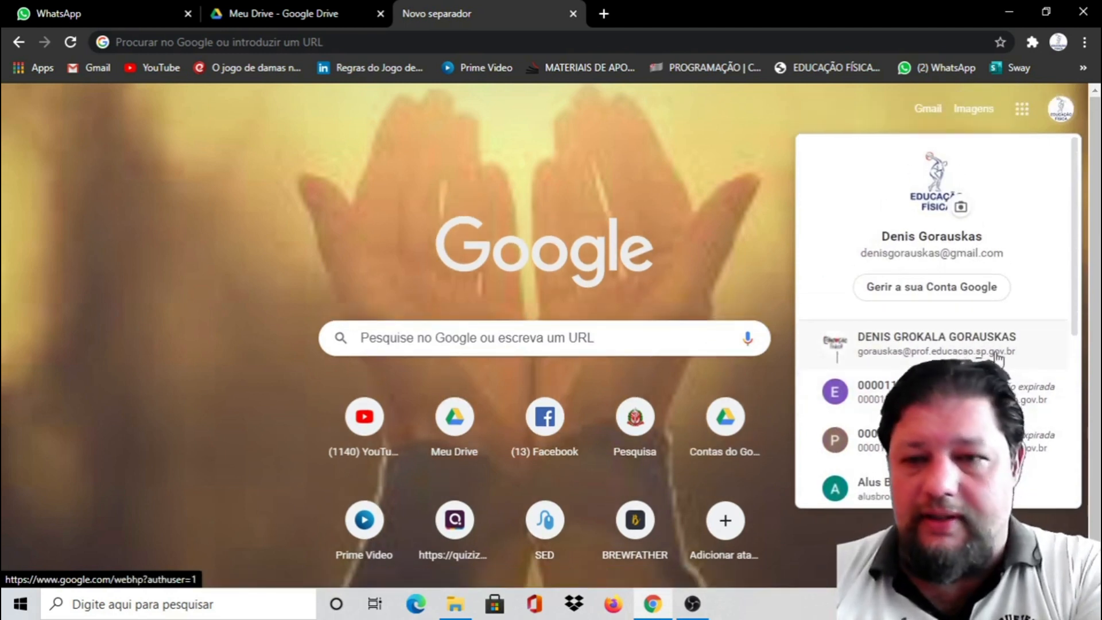
pyautogui.click(918, 349)
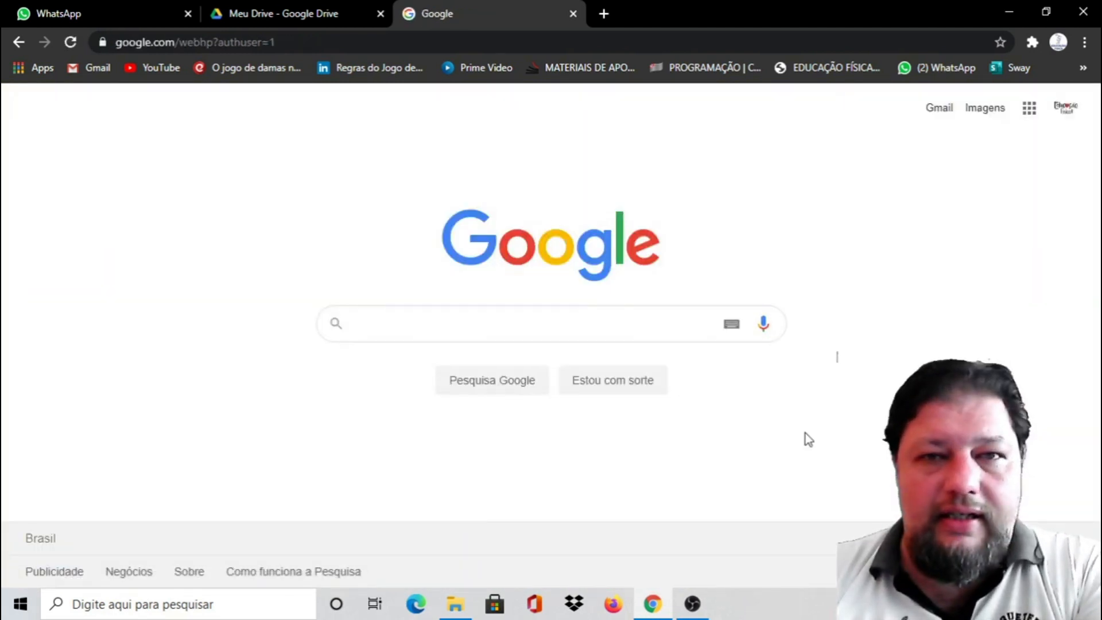
# Step: Open Google Forms (Formulários) from the Google apps available to the institutional account
pyautogui.click(1031, 110)
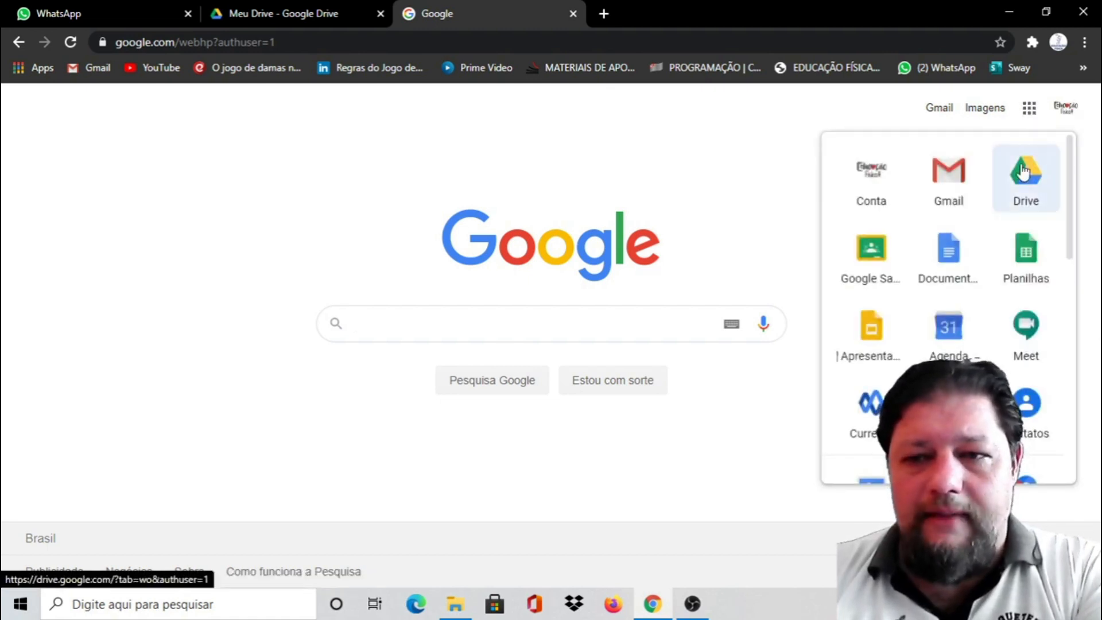
pyautogui.scroll(-3, 1004, 315)
pyautogui.scroll(-2, 1004, 315)
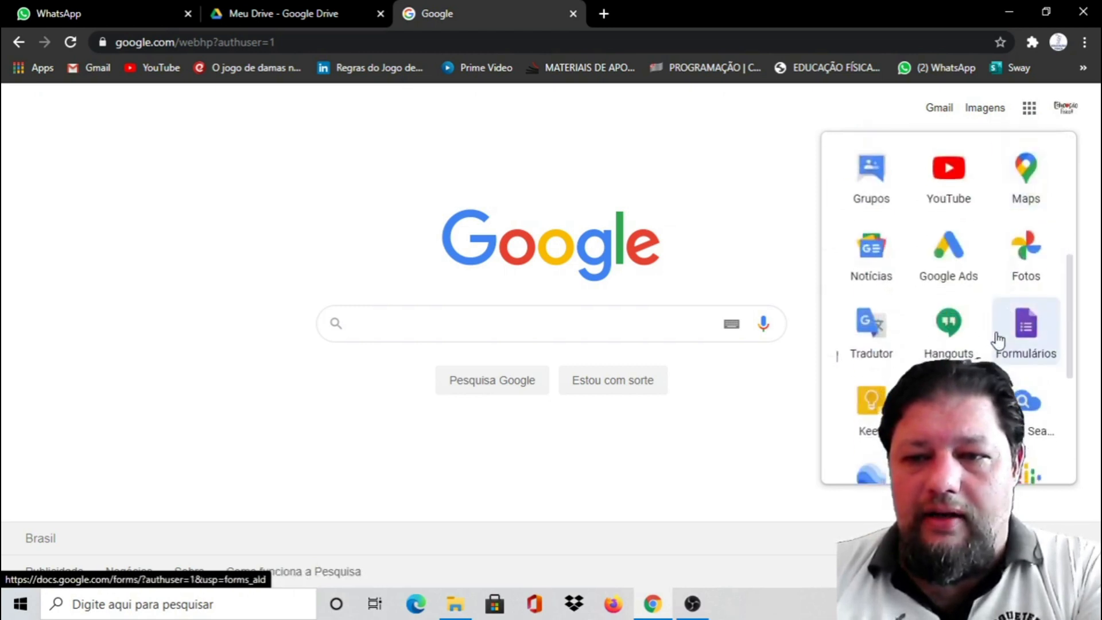
pyautogui.click(1029, 332)
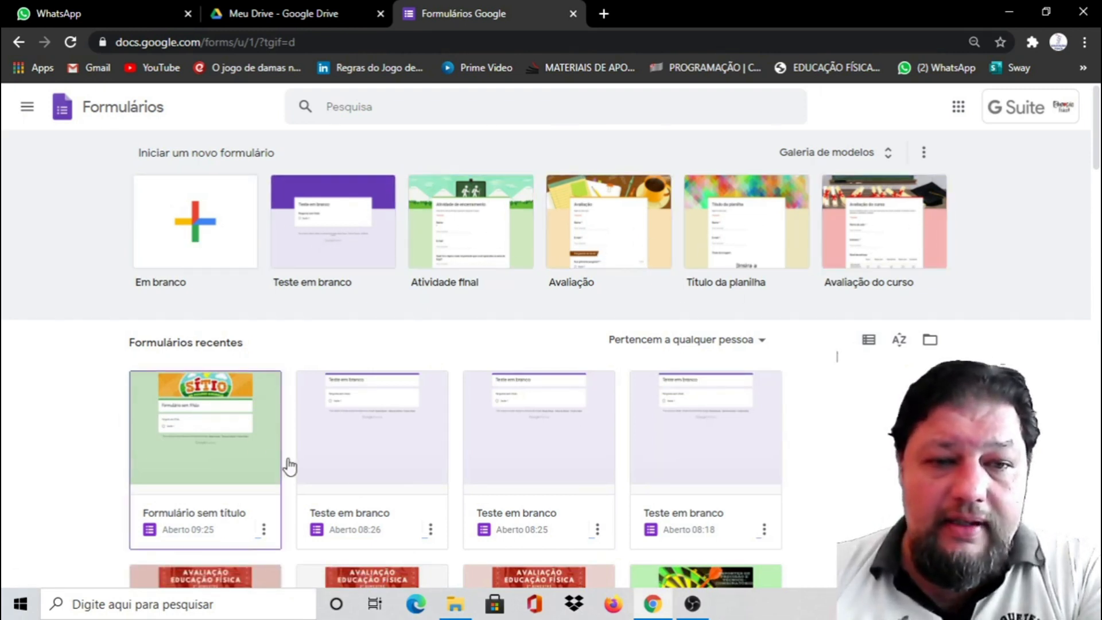
# Step: Look through the recent forms and create a new blank form (Em branco)
pyautogui.scroll(-5, 554, 433)
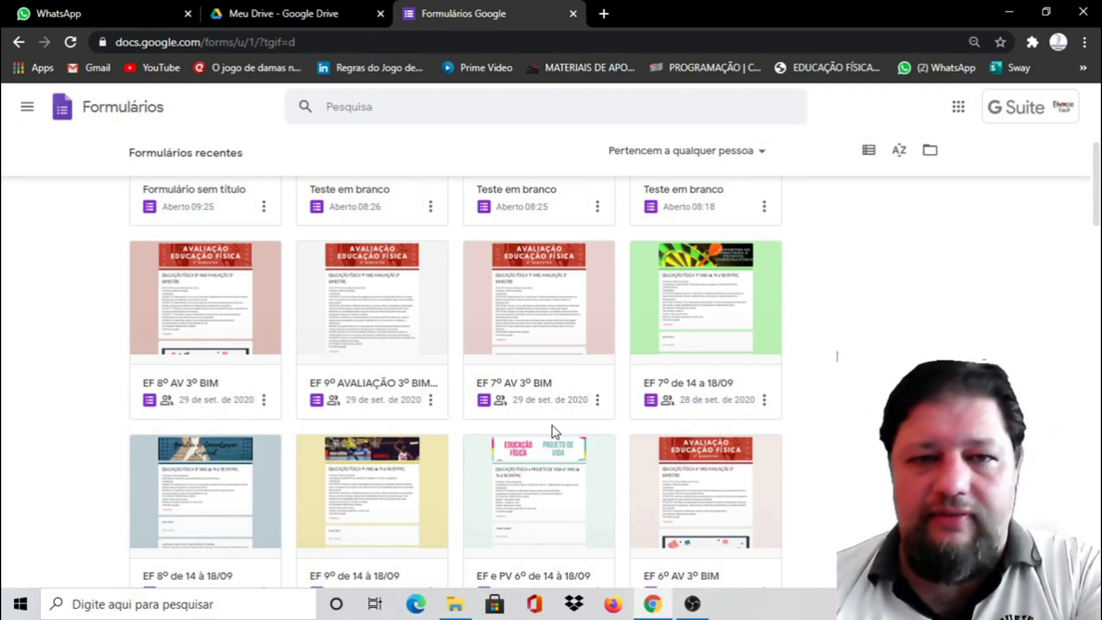
pyautogui.scroll(-10, 678, 414)
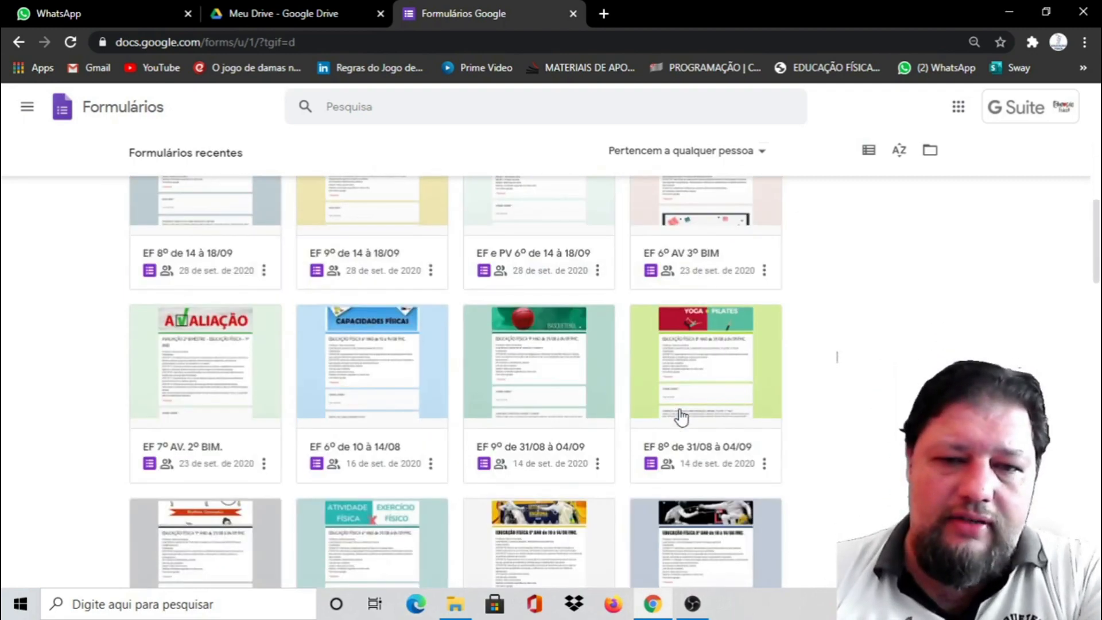
pyautogui.scroll(-3, 680, 418)
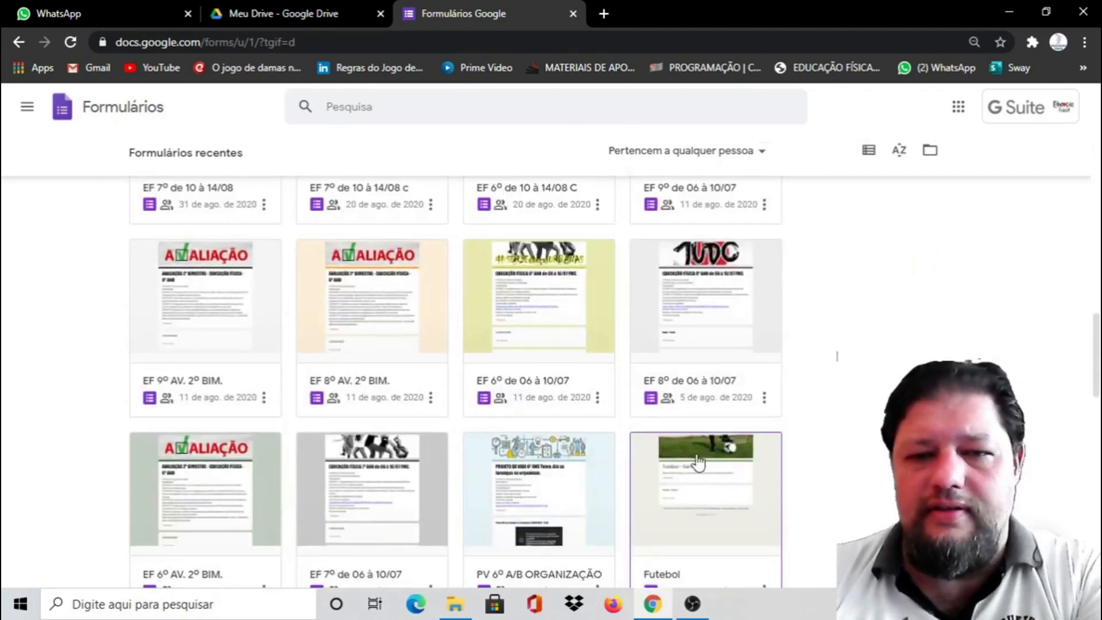
pyautogui.scroll(12, 696, 460)
pyautogui.scroll(5, 696, 459)
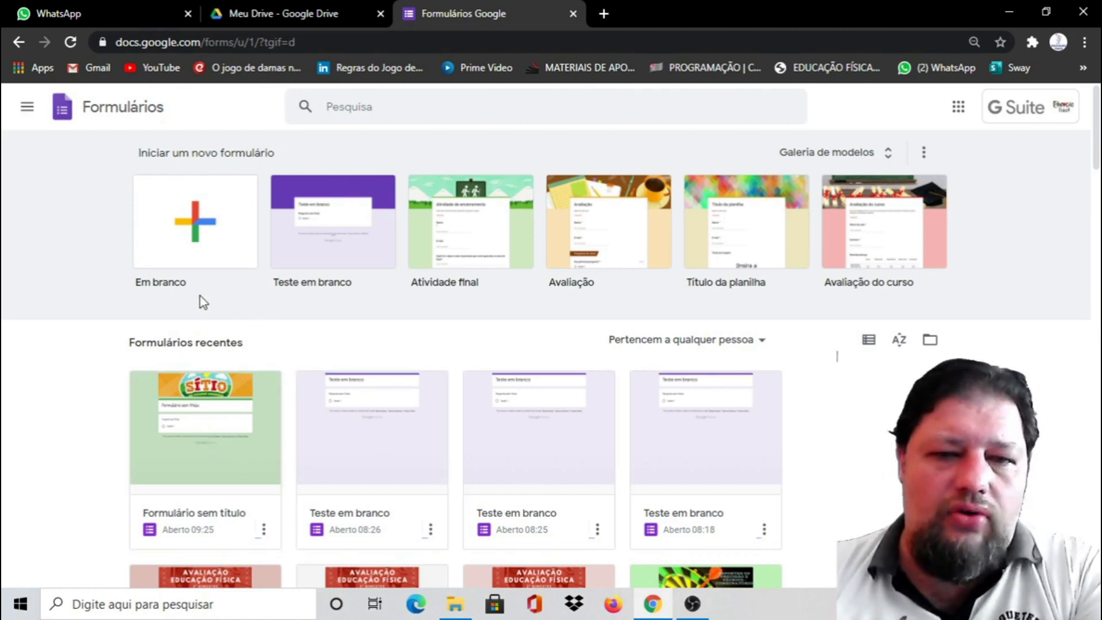
pyautogui.click(198, 233)
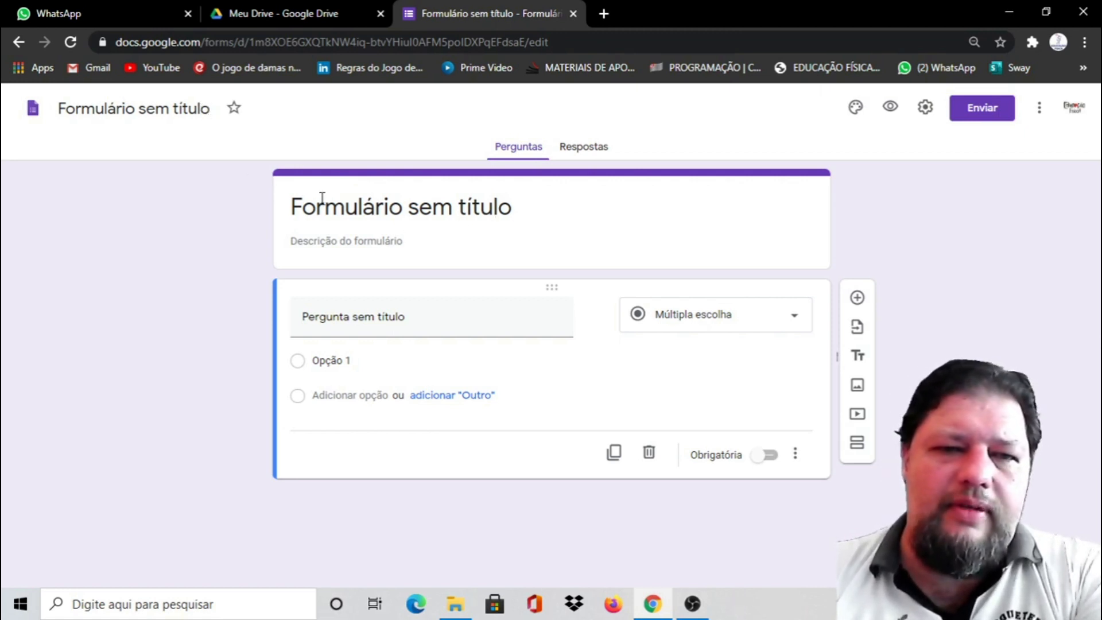
# Step: Name the form "JOGO DO SITIO DO PICA PAU AMARELO" and apply the same text as its heading
pyautogui.click(217, 114)
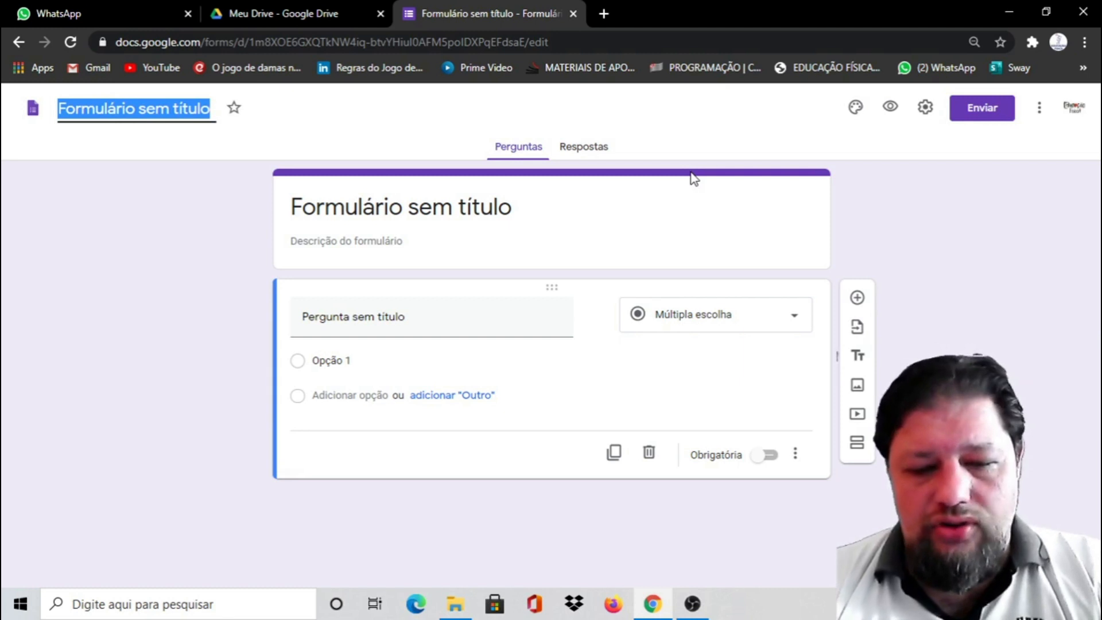
pyautogui.press('capslock')
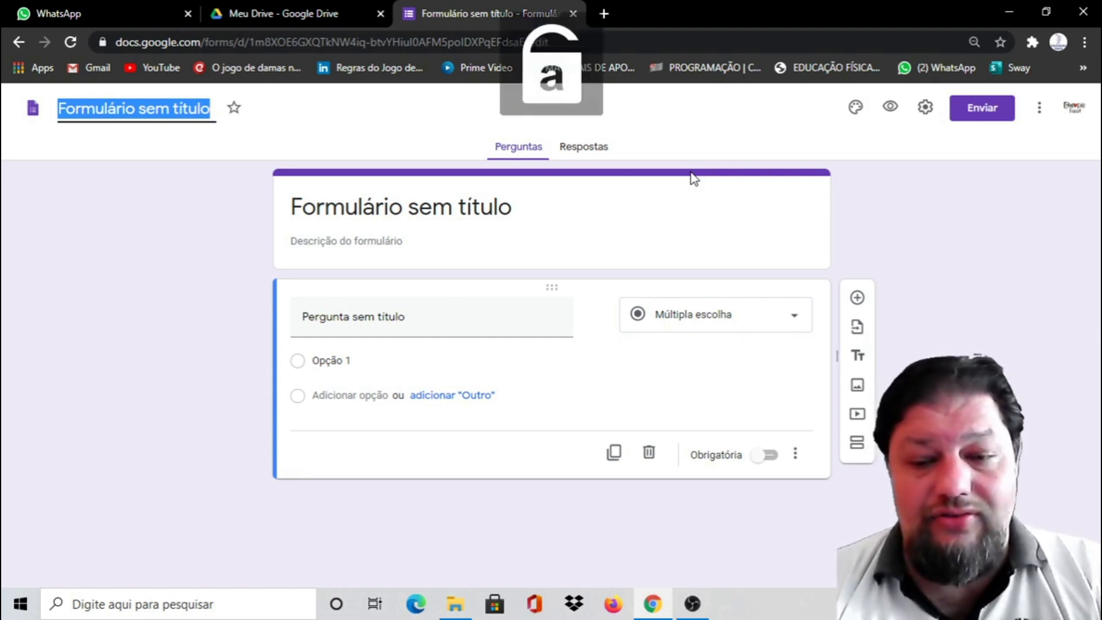
pyautogui.press('capslock')
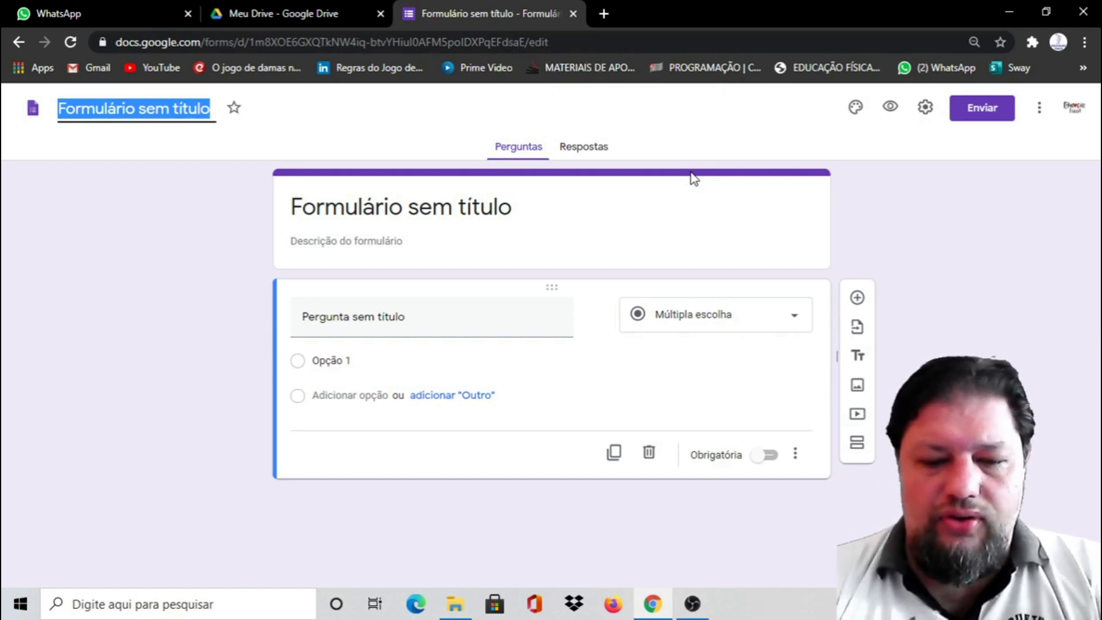
pyautogui.write('JOGO DO SITI')
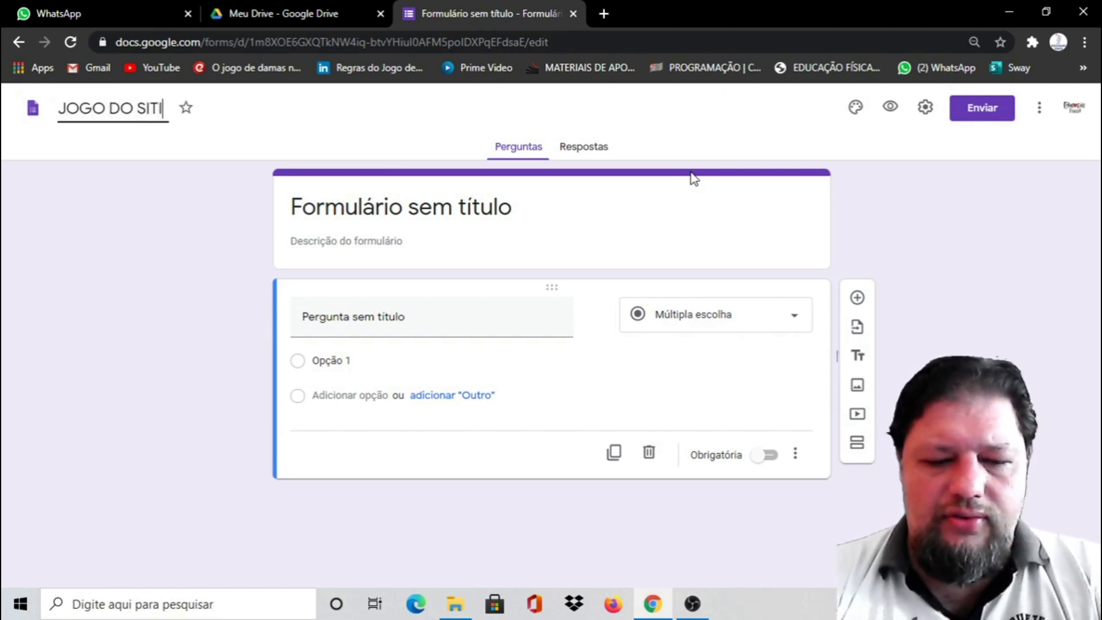
pyautogui.write('O DO P')
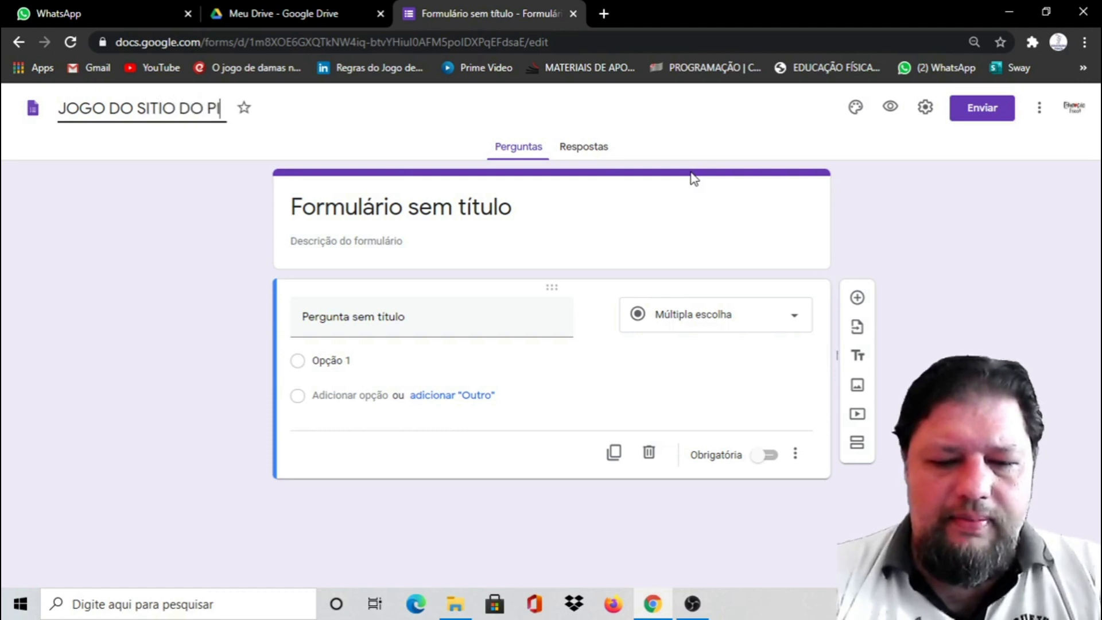
pyautogui.write('ICA PAU AMA')
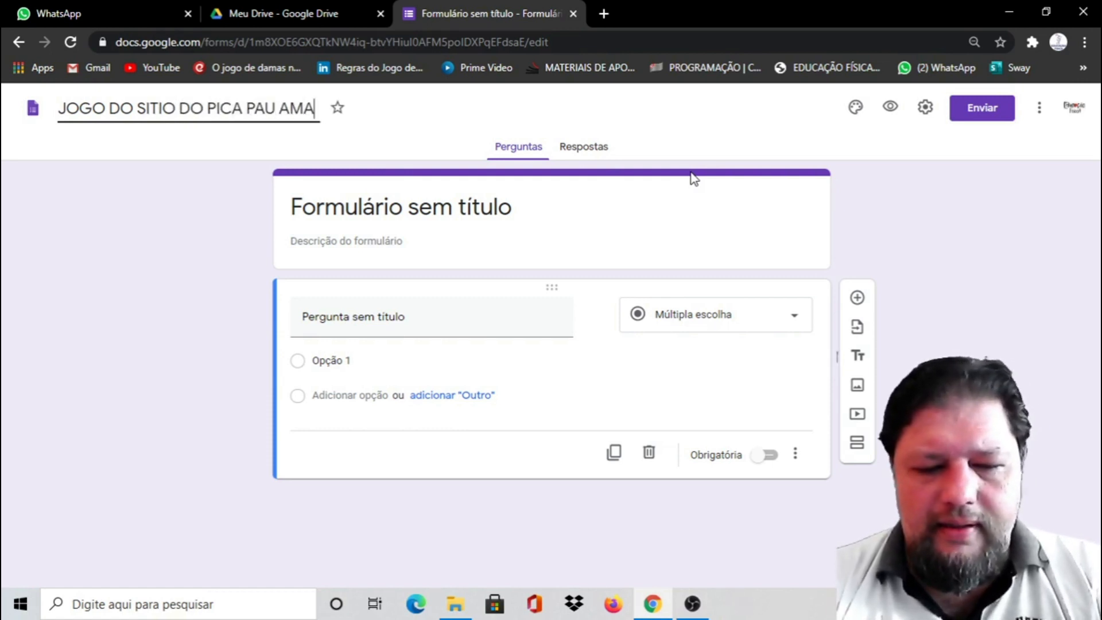
pyautogui.write('RELO')
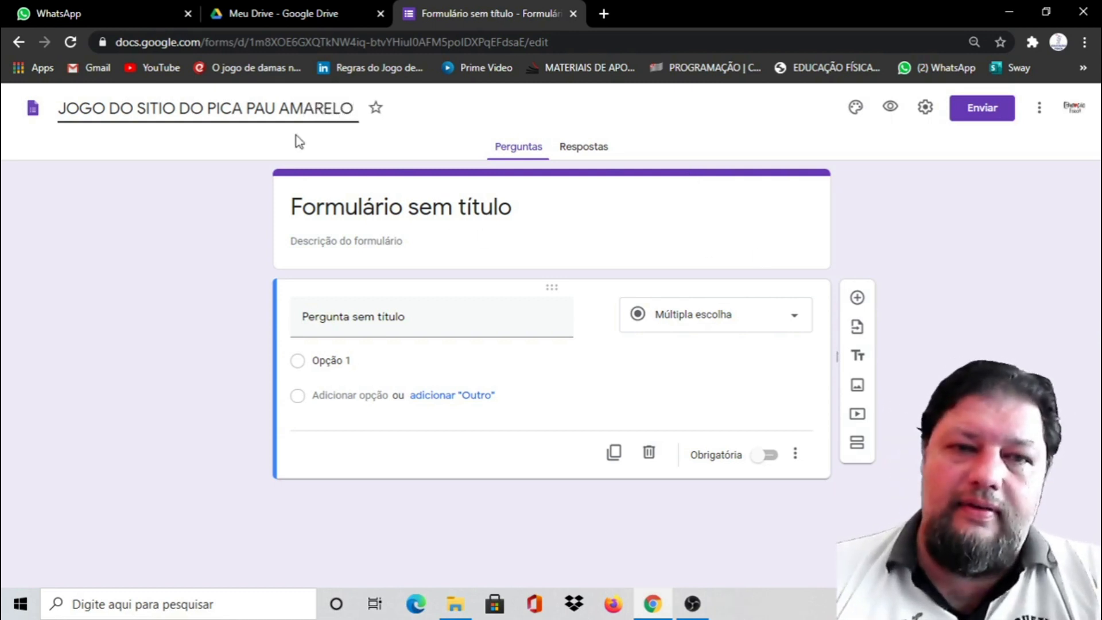
pyautogui.tripleClick(303, 109)
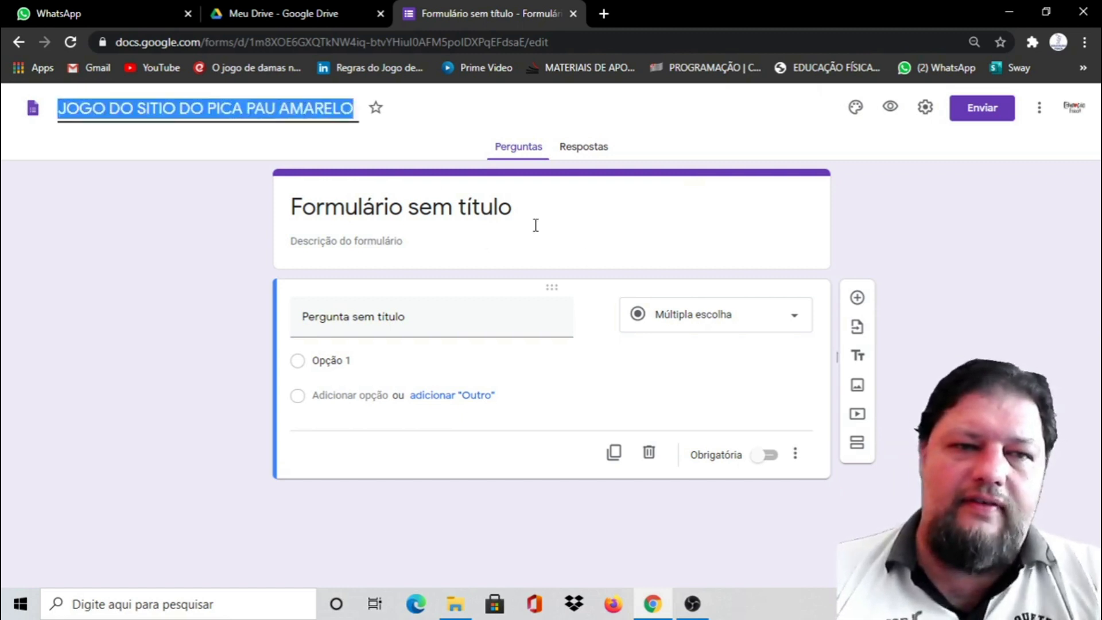
pyautogui.click(432, 210)
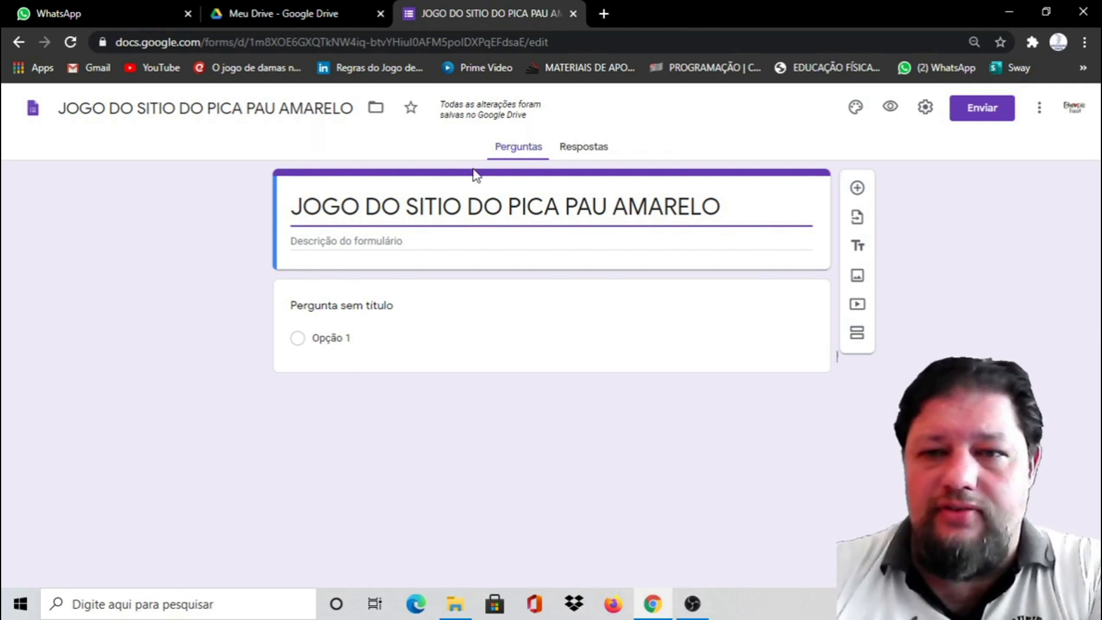
# Step: Insert the painted Easter eggs picture from the Ilustrações theme category as the form's header image
pyautogui.click(856, 111)
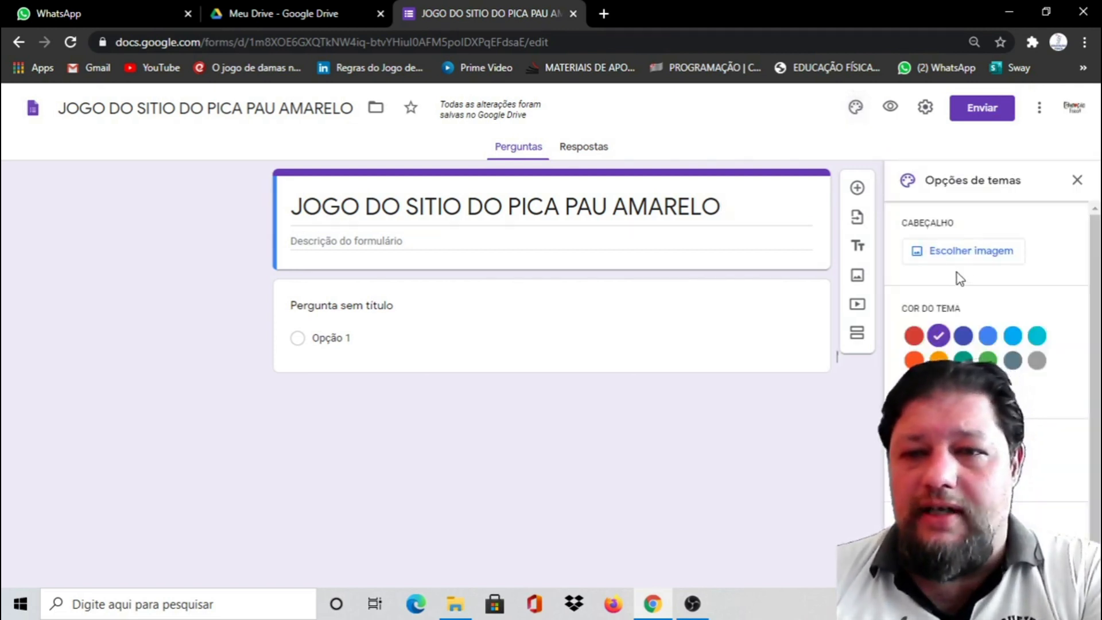
pyautogui.click(967, 261)
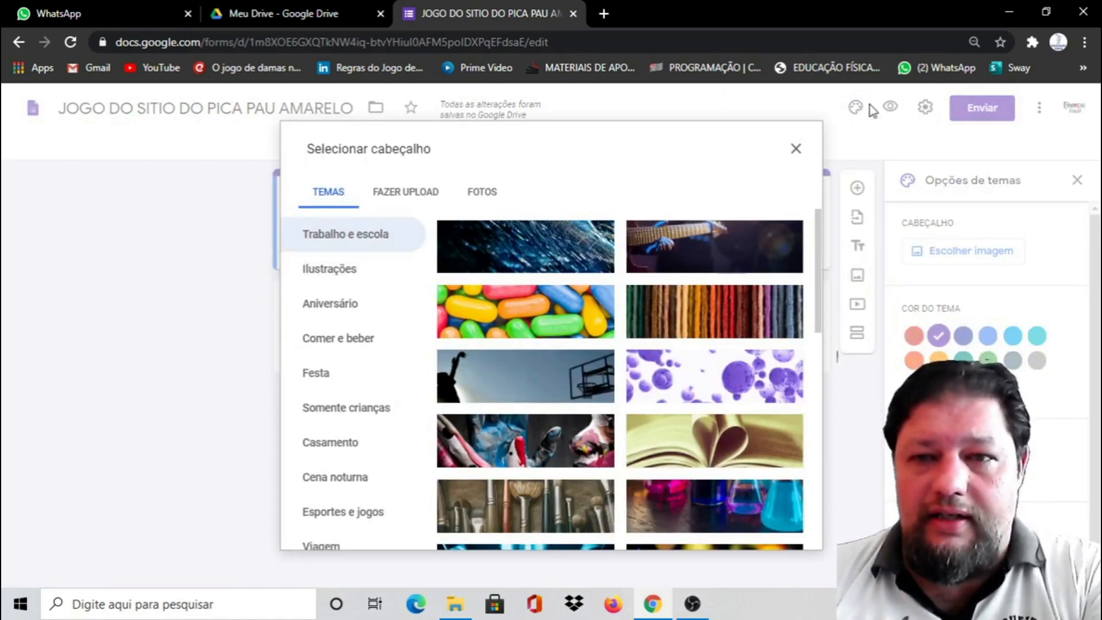
pyautogui.click(796, 150)
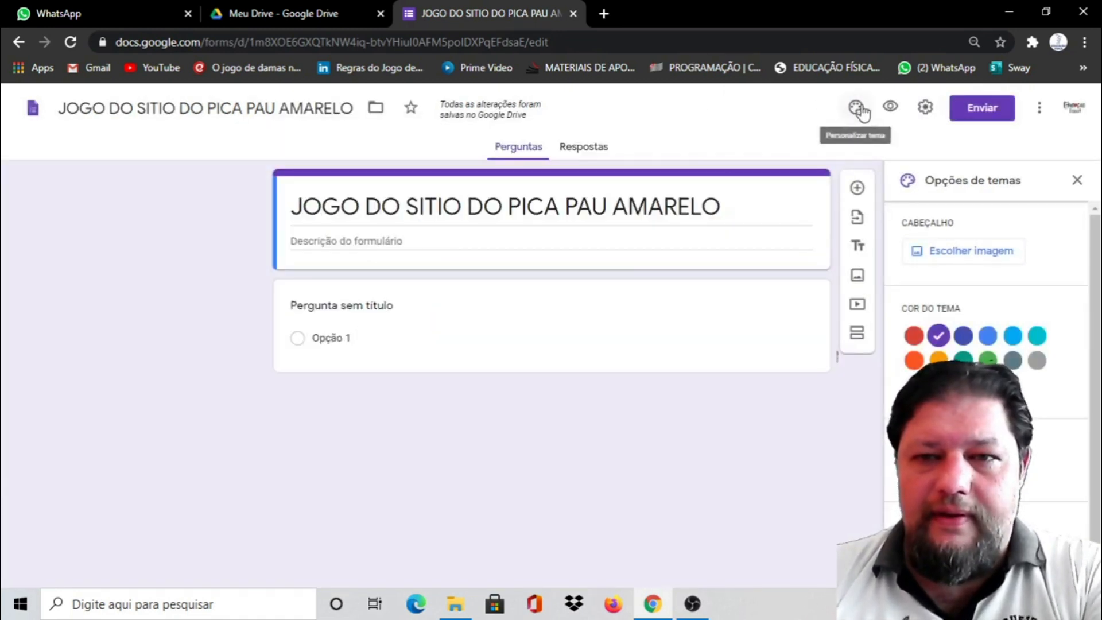
pyautogui.click(969, 254)
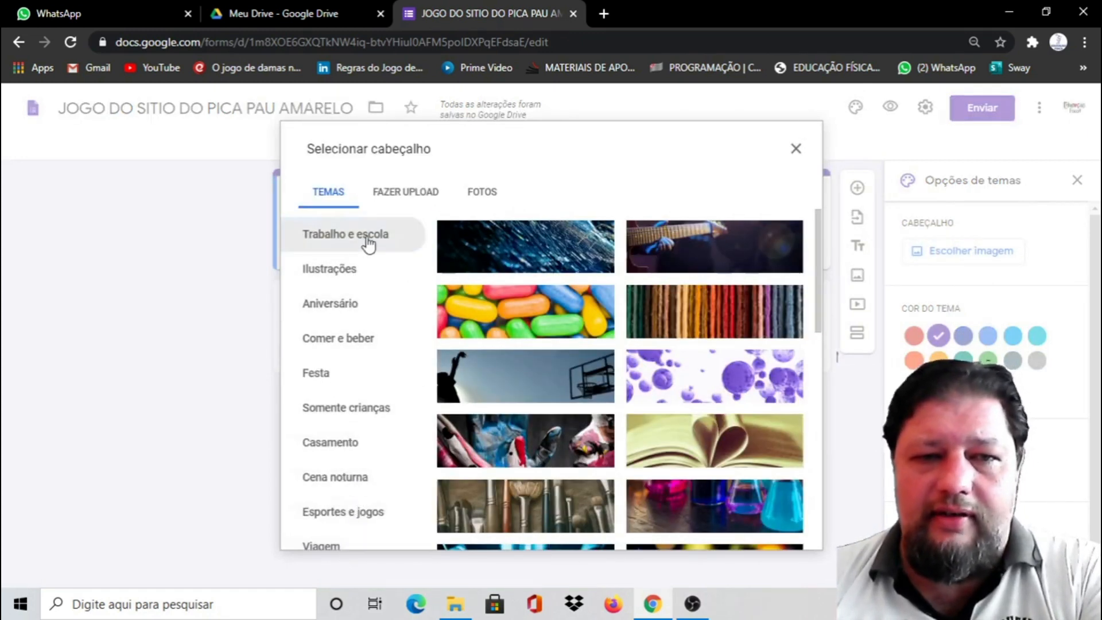
pyautogui.click(330, 270)
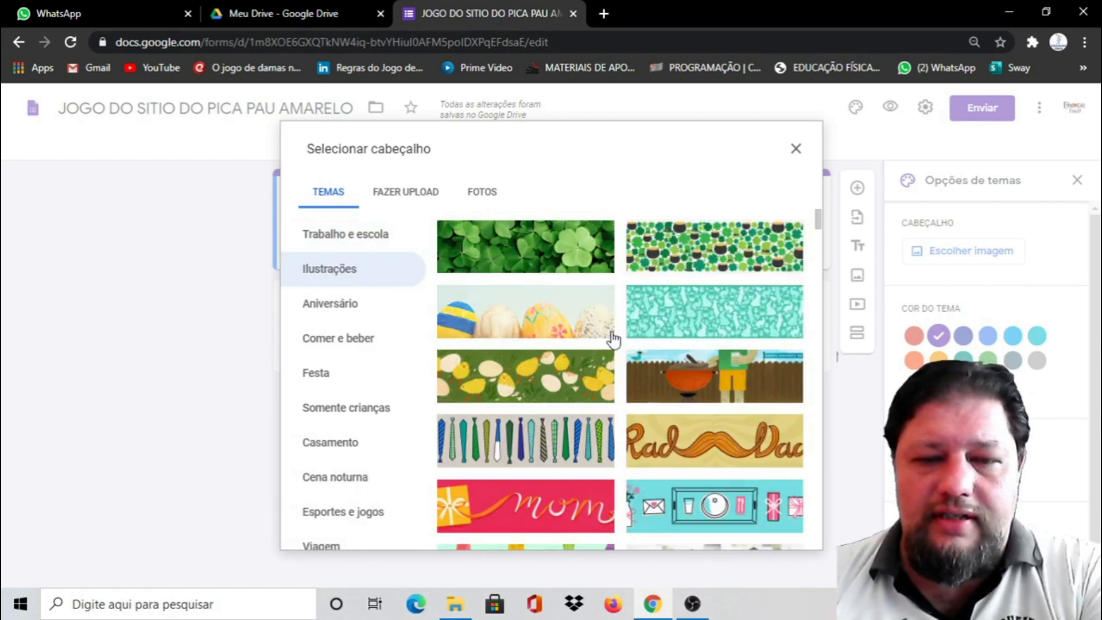
pyautogui.scroll(-4, 726, 376)
pyautogui.scroll(-15, 726, 376)
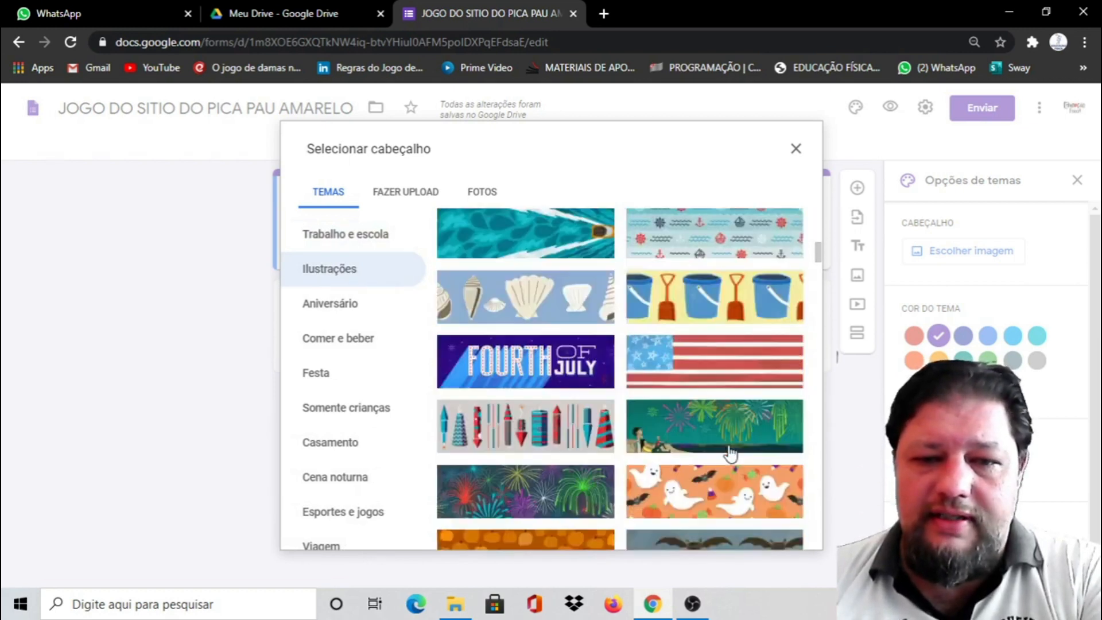
pyautogui.scroll(15, 723, 469)
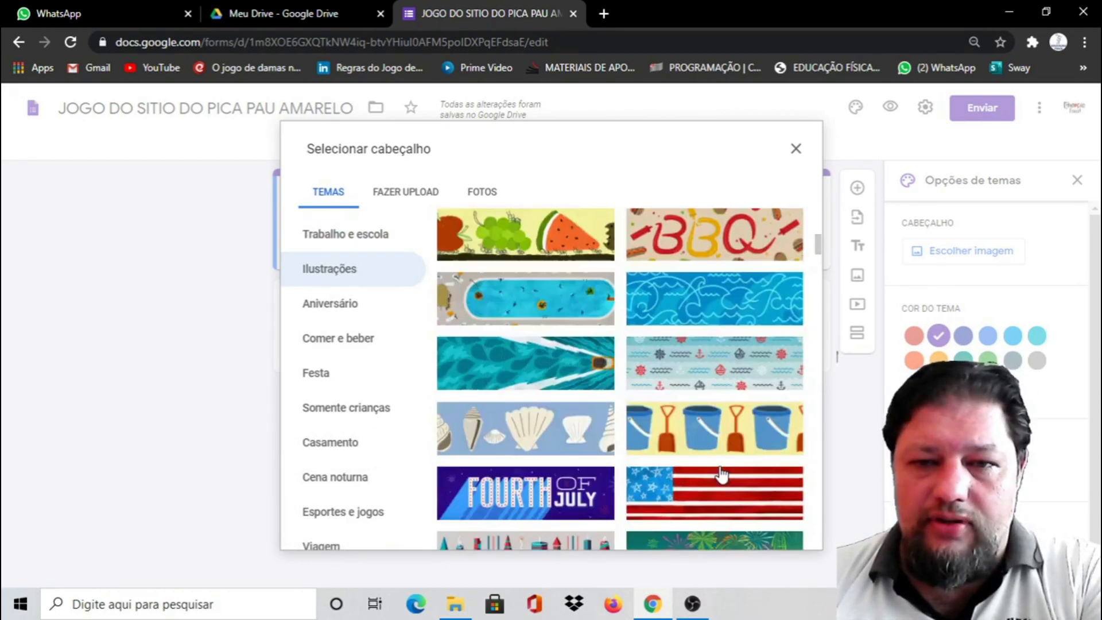
pyautogui.scroll(4, 592, 350)
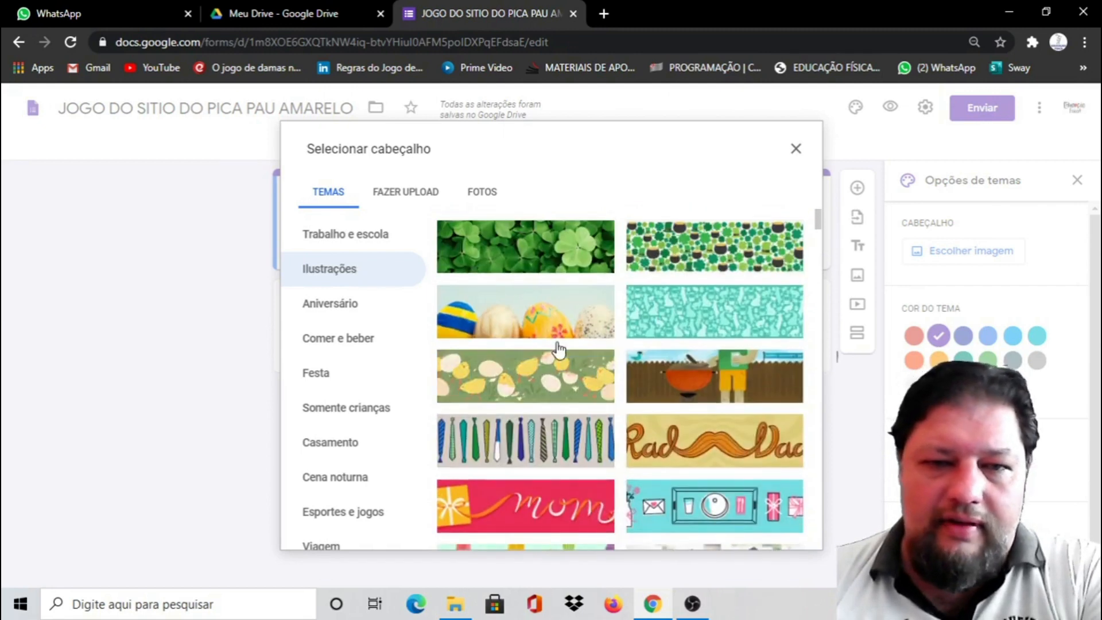
pyautogui.click(574, 321)
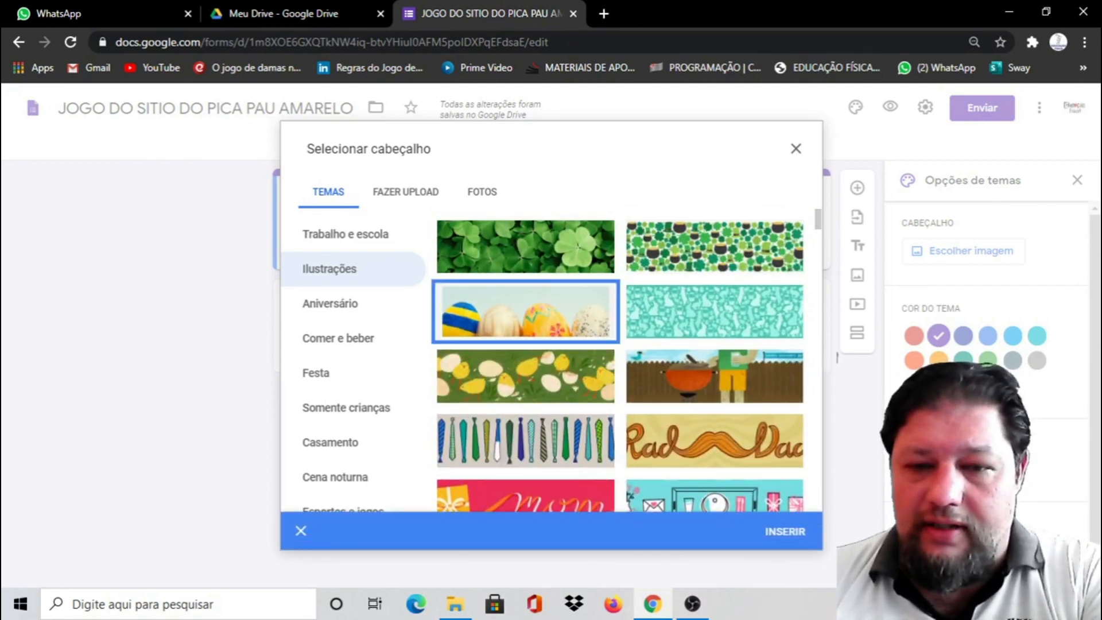
pyautogui.click(784, 531)
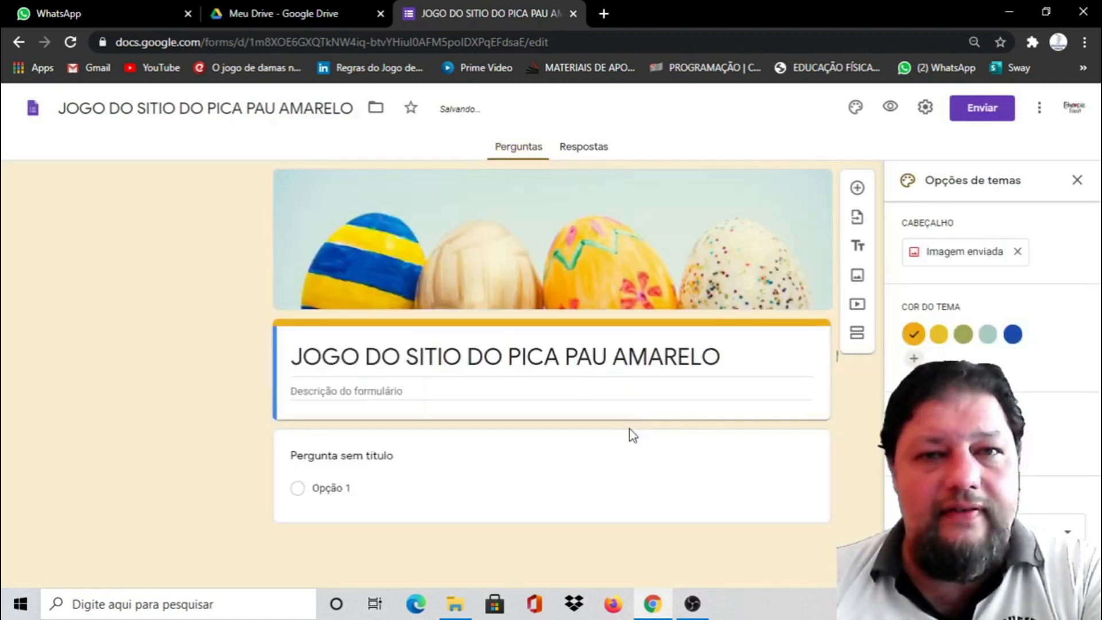
# Step: Replace the form's header image with the uploaded "Sitio" picture from the AULAS FORA DO ONE DRIVE folder
pyautogui.click(1018, 253)
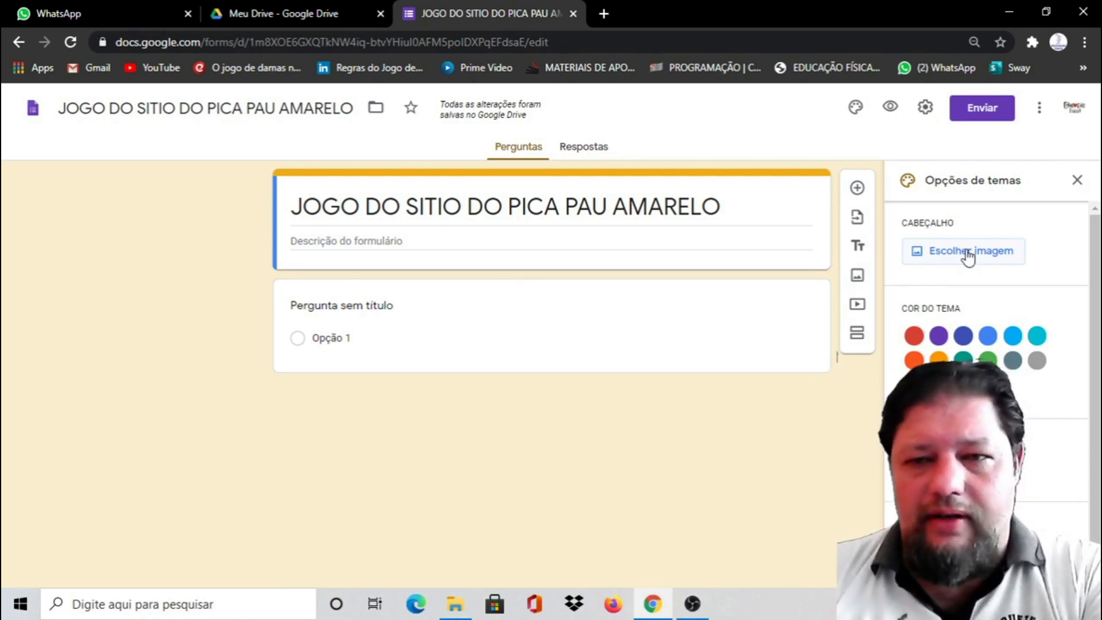
pyautogui.click(972, 253)
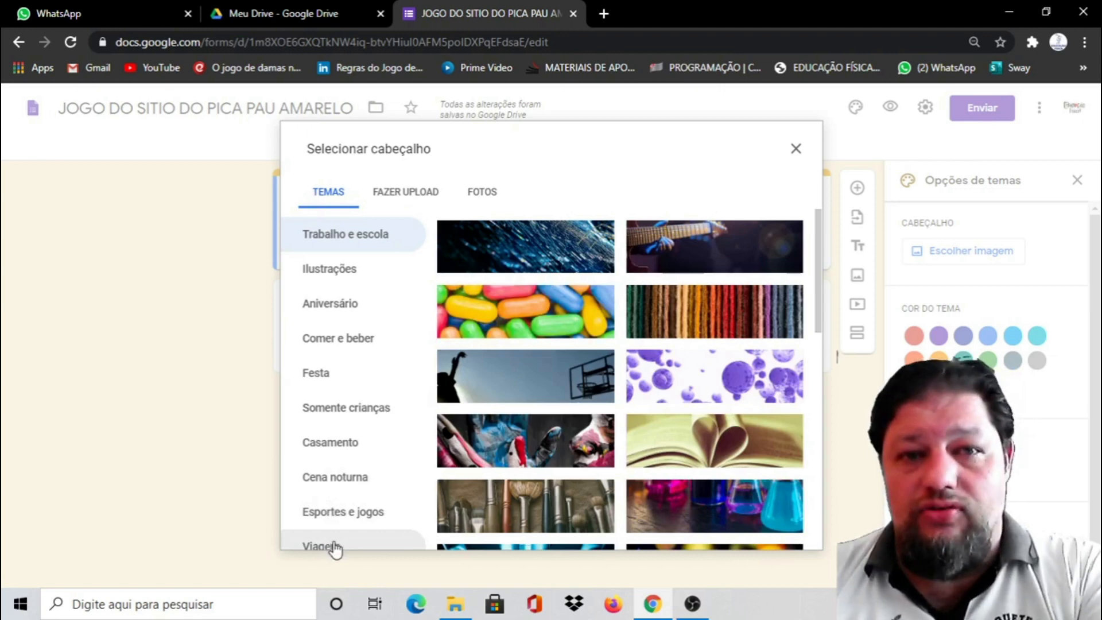
pyautogui.click(406, 194)
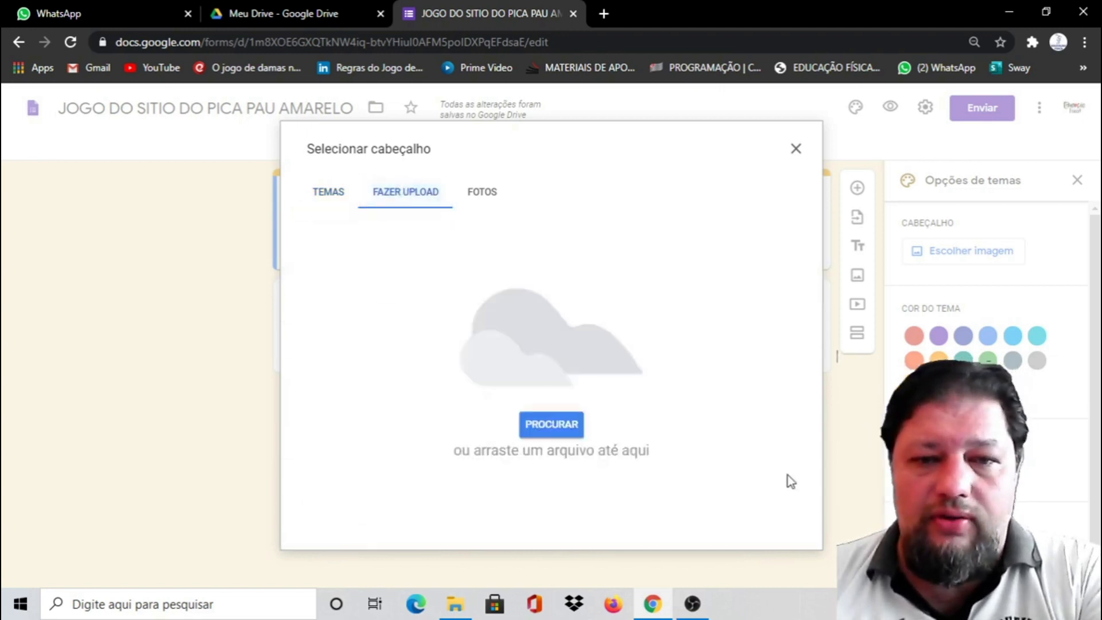
pyautogui.click(552, 424)
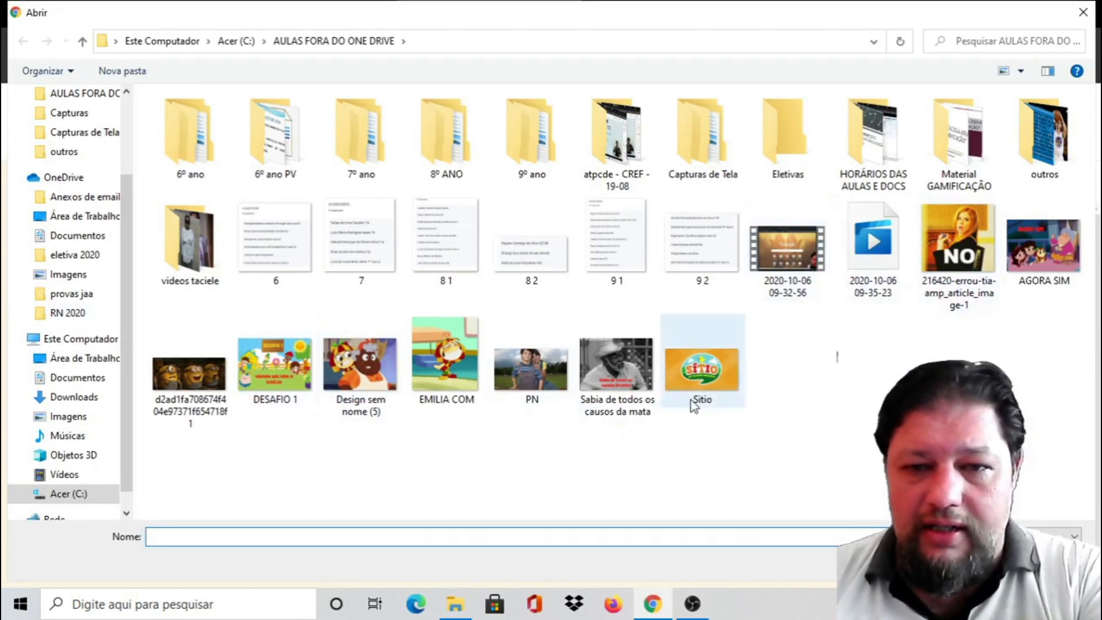
pyautogui.doubleClick(704, 384)
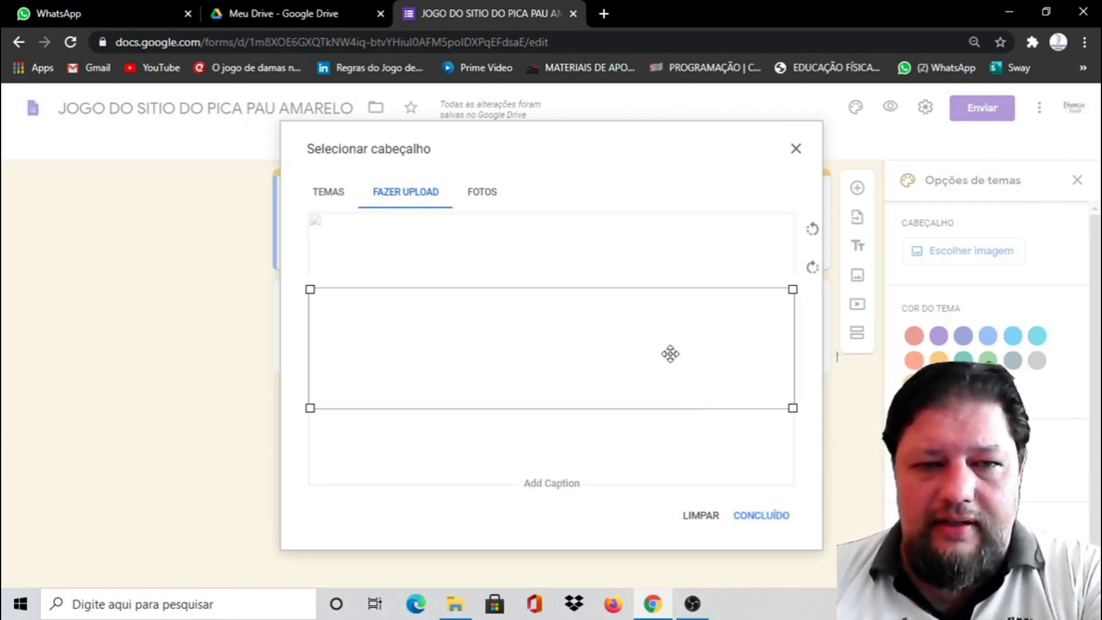
pyautogui.moveTo(671, 353); pyautogui.dragTo(672, 352)
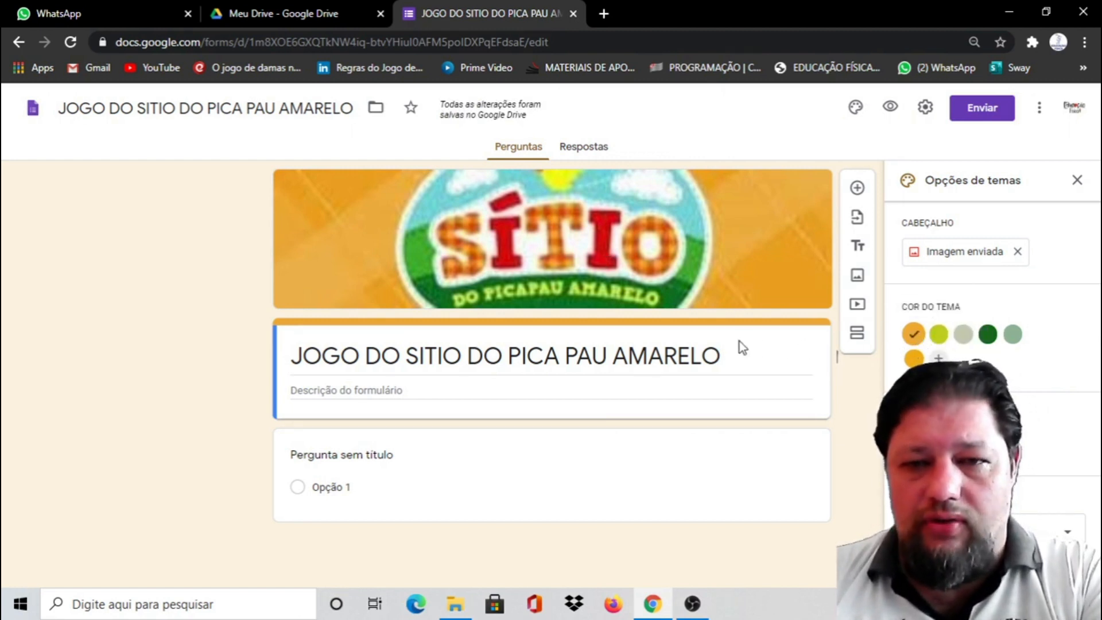
# Step: Apply the dark green theme colour, the deeper green background and a handwritten-style font, and preview the form
pyautogui.click(991, 338)
pyautogui.click(991, 339)
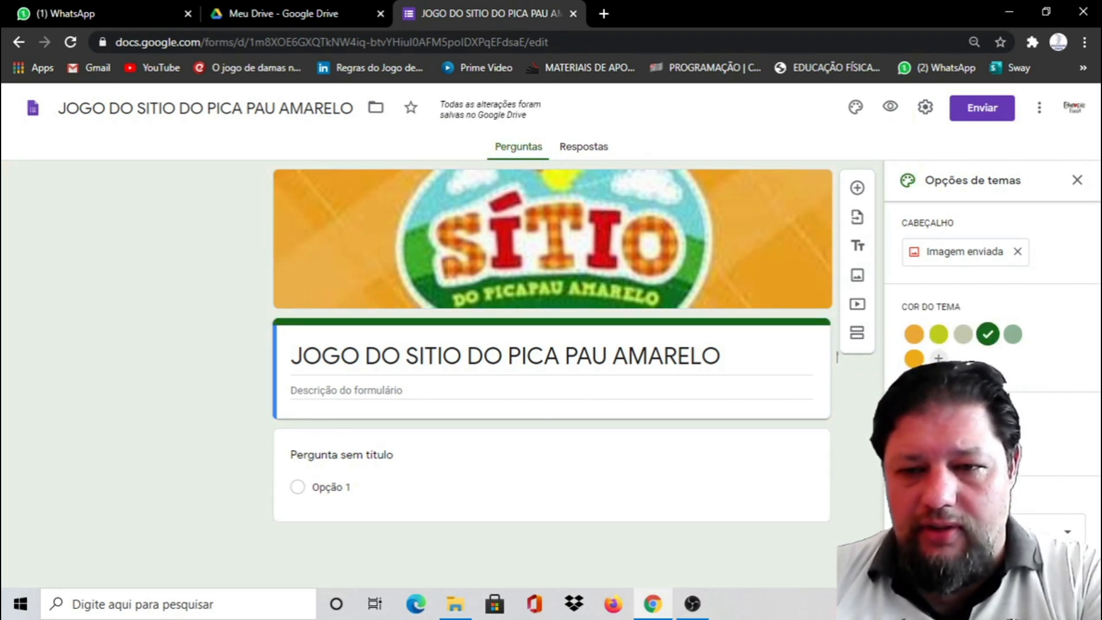
pyautogui.click(964, 443)
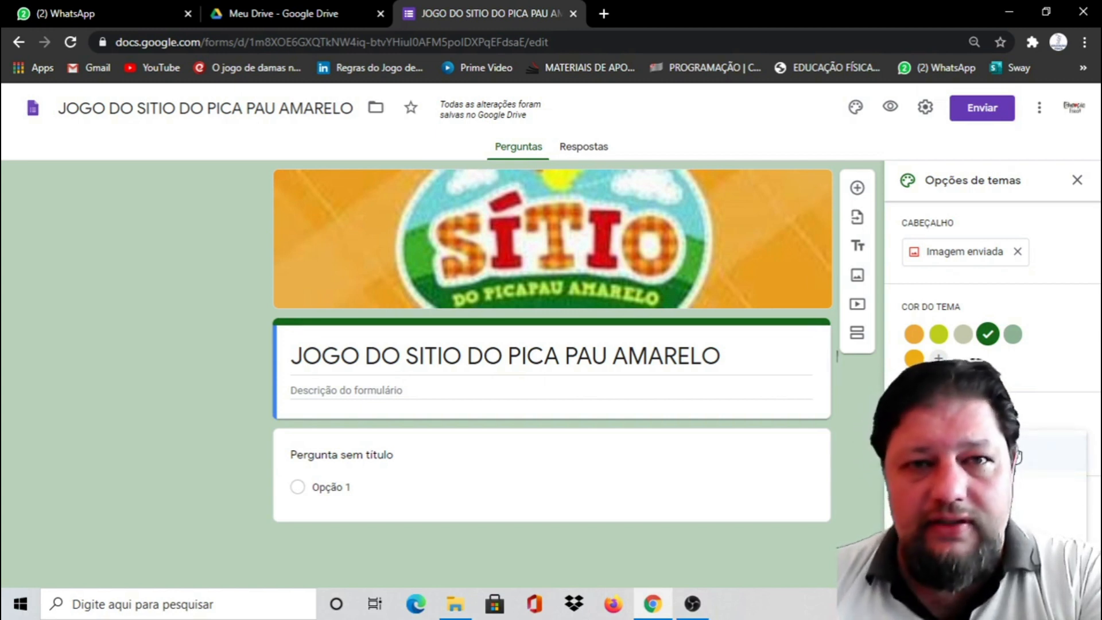
pyautogui.click(953, 556)
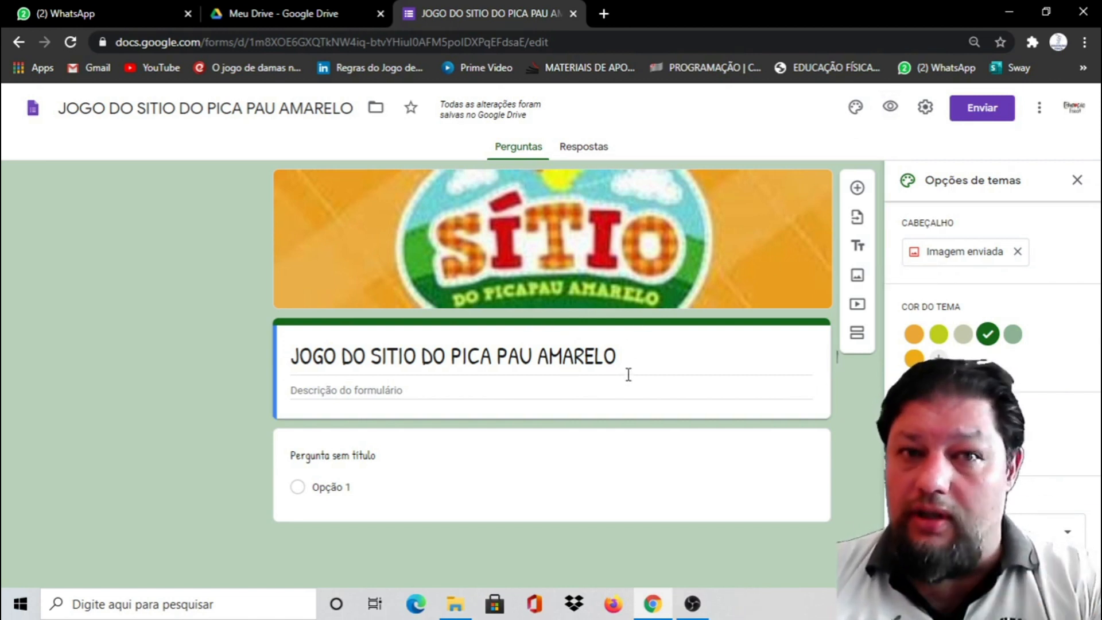
pyautogui.click(890, 108)
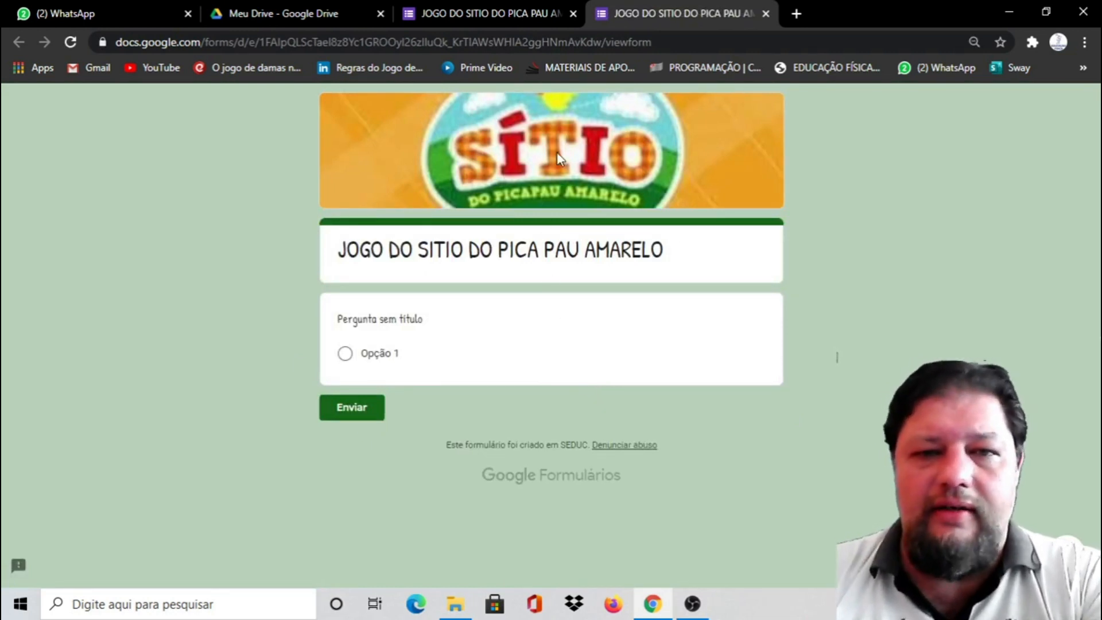
pyautogui.click(766, 13)
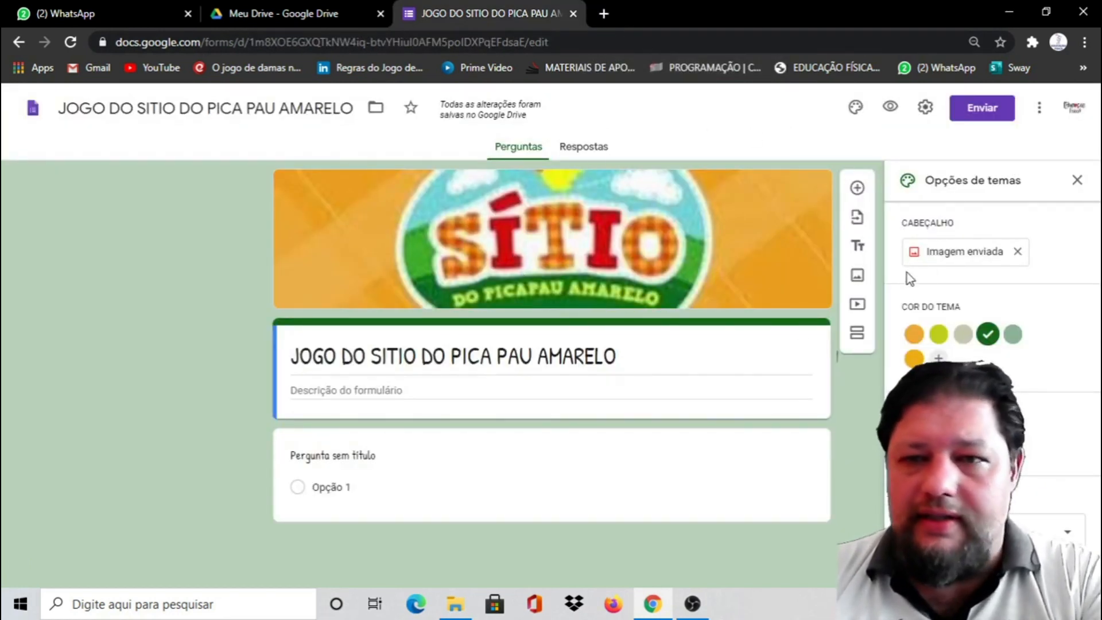
# Step: Remove the login restriction to SEDUC users and trusted organizations in the form's general settings
pyautogui.click(926, 109)
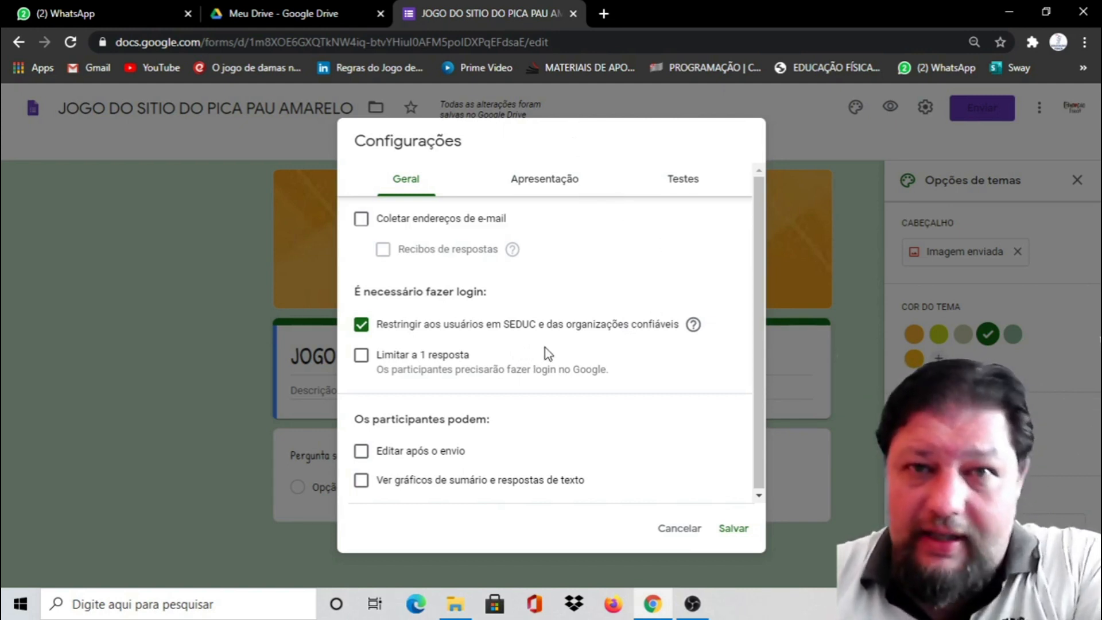
pyautogui.click(362, 326)
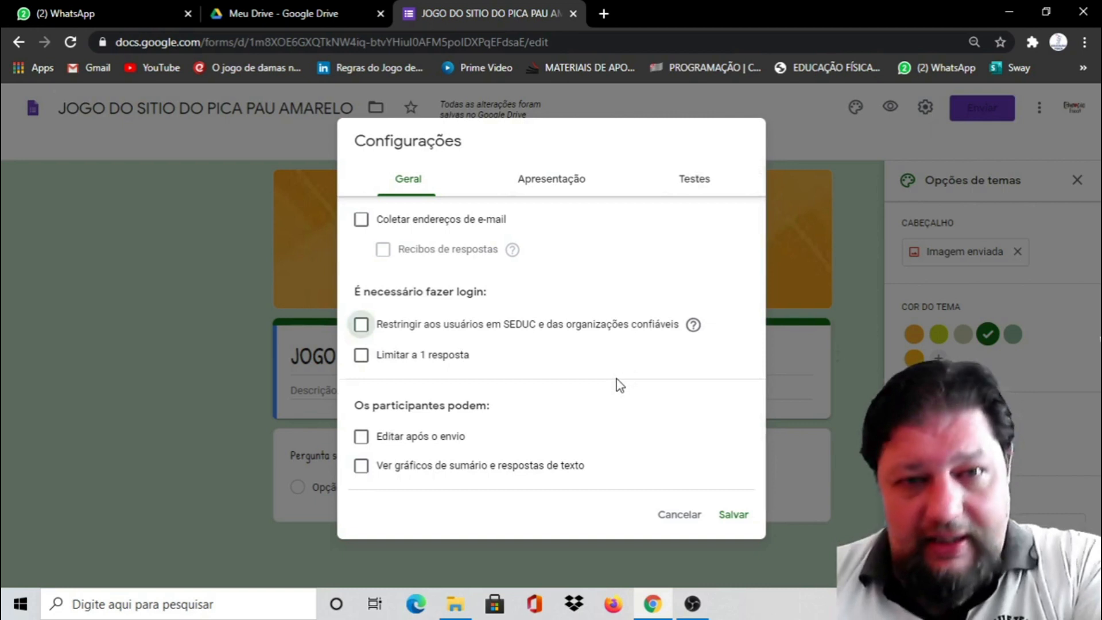
pyautogui.click(362, 361)
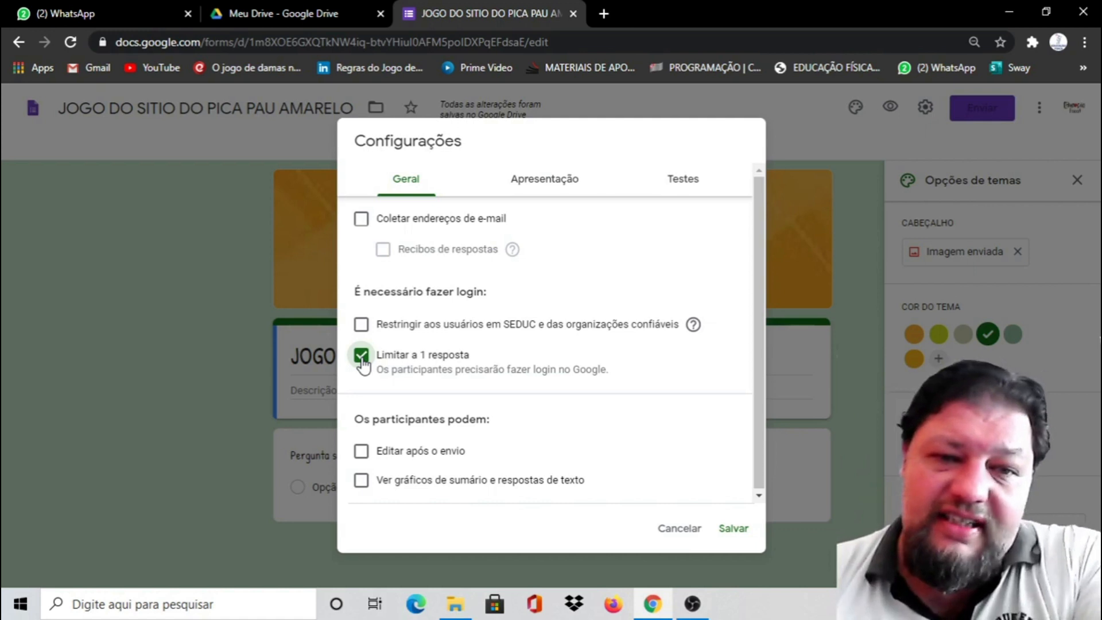
pyautogui.click(362, 356)
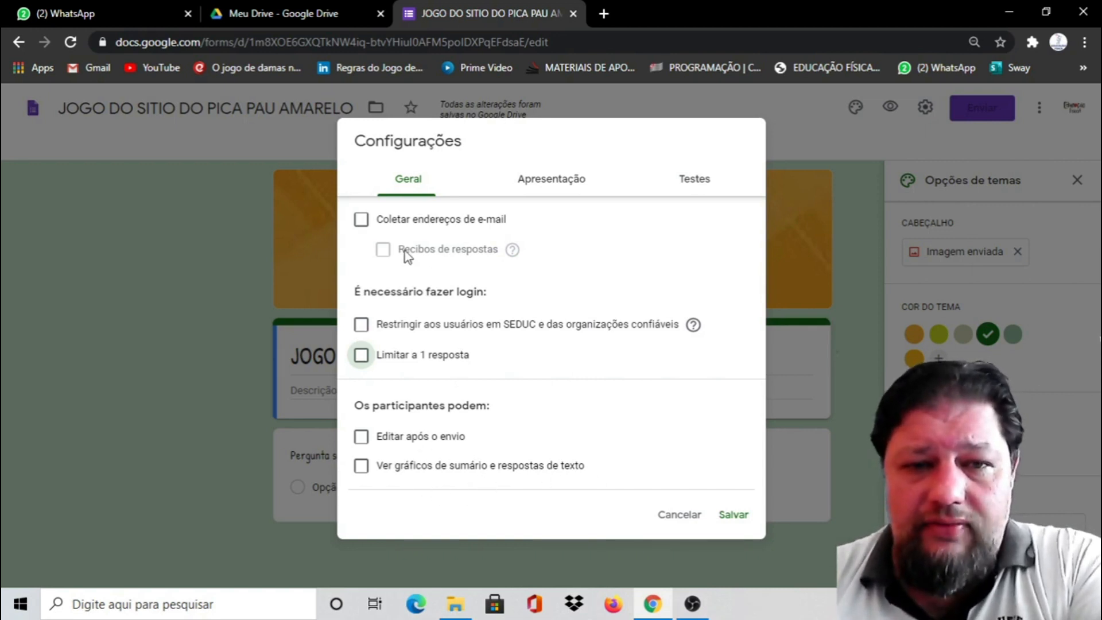
# Step: Enable the progress bar, set the confirmation message to "PARABÉNS PELA PARTICIPAÇÃO", save the settings and close the theme options
pyautogui.click(565, 181)
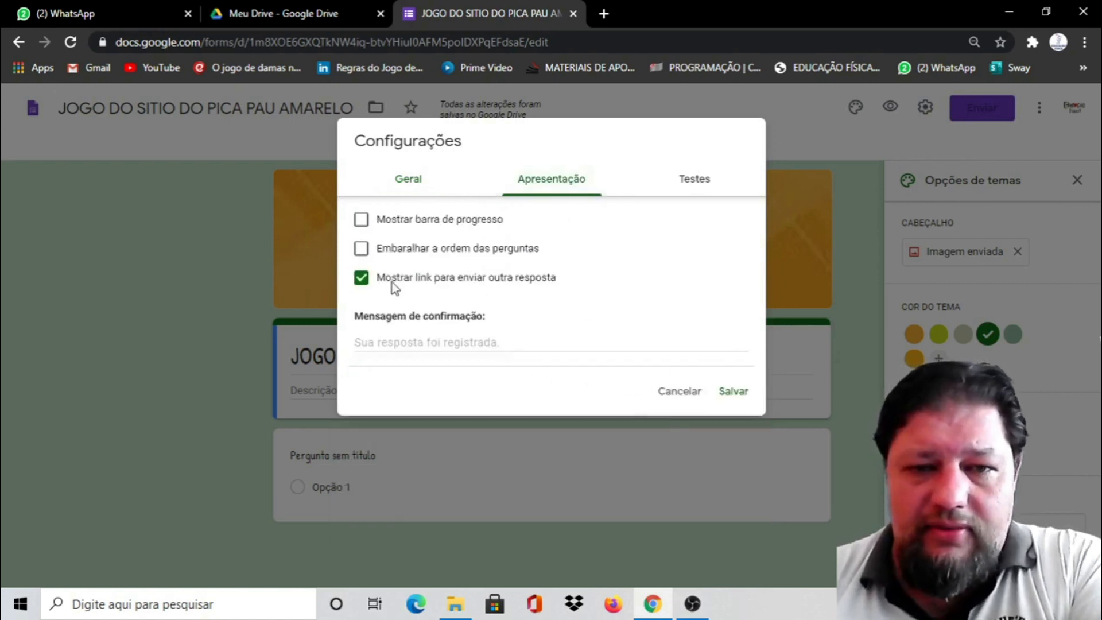
pyautogui.click(362, 222)
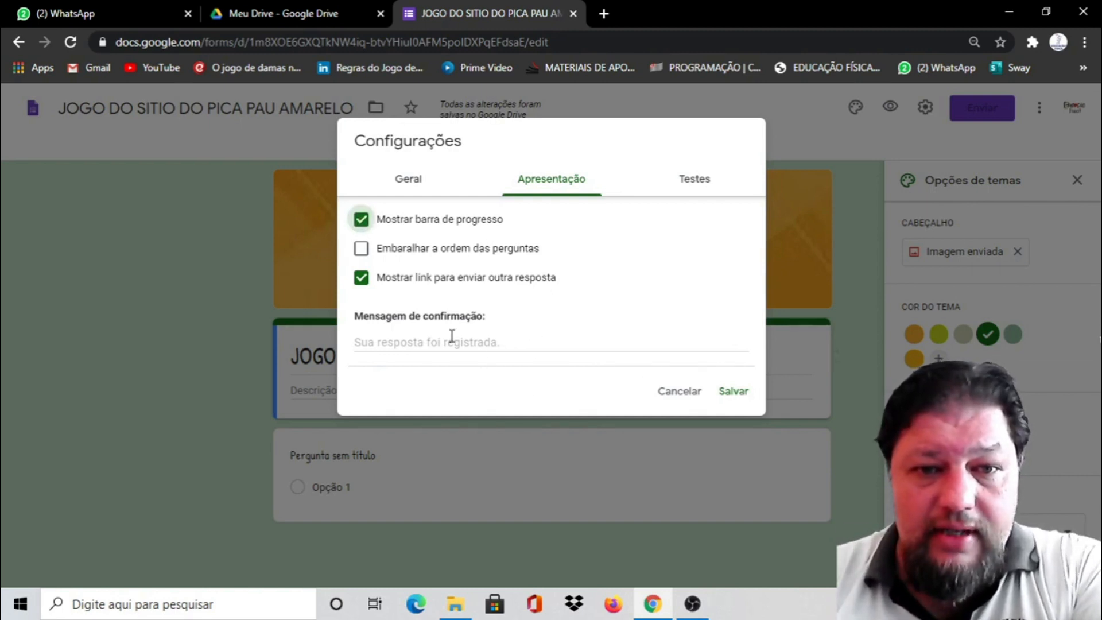
pyautogui.click(505, 342)
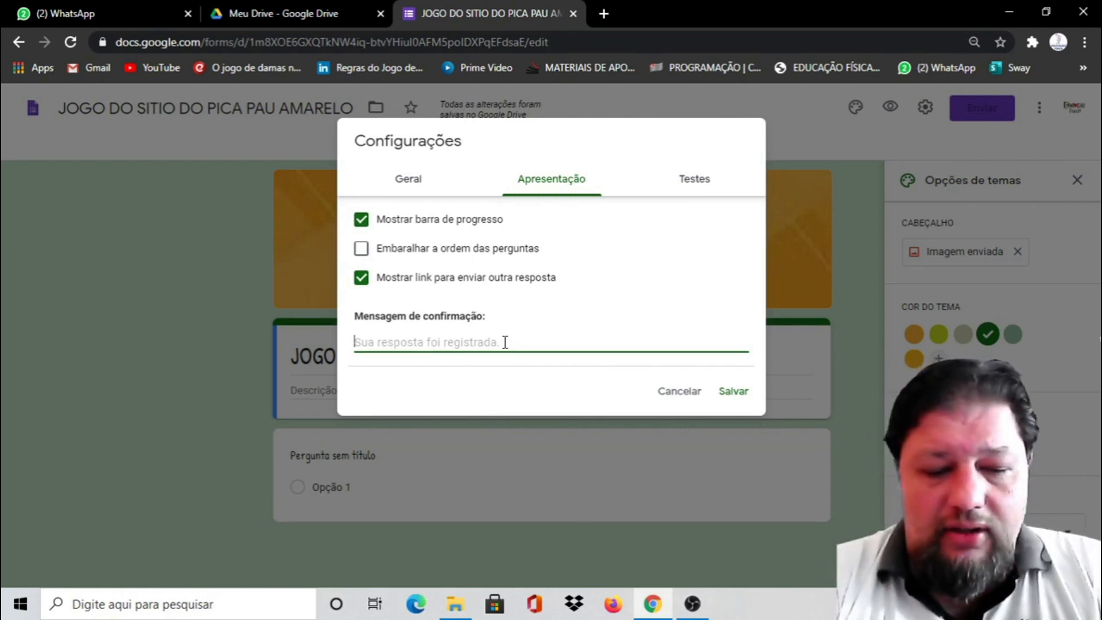
pyautogui.press('capslock')
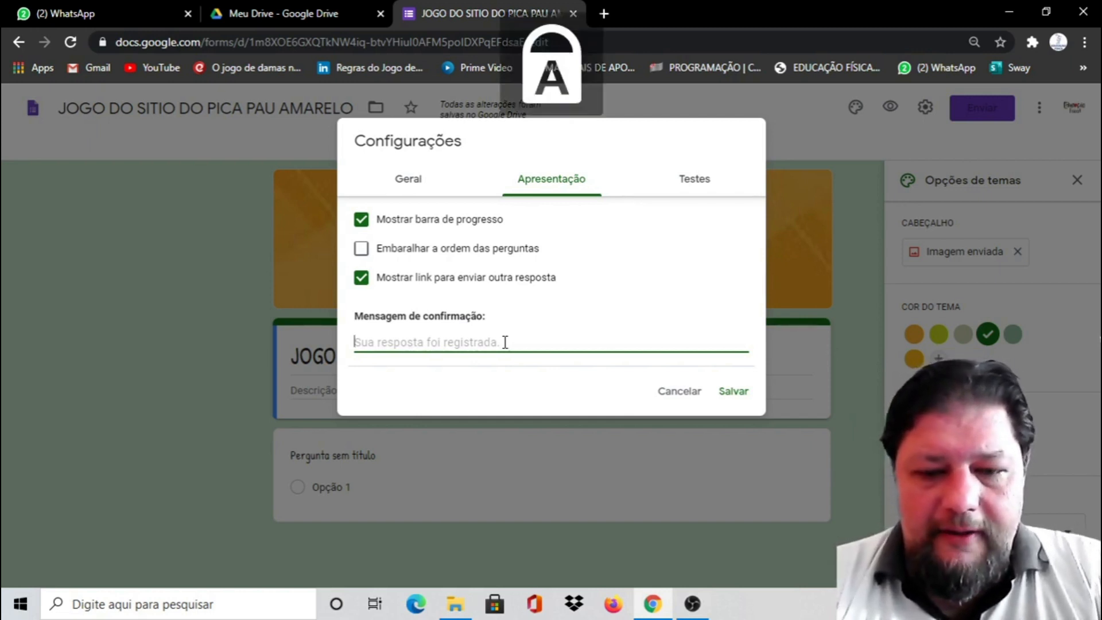
pyautogui.write('PARABÉNS PE')
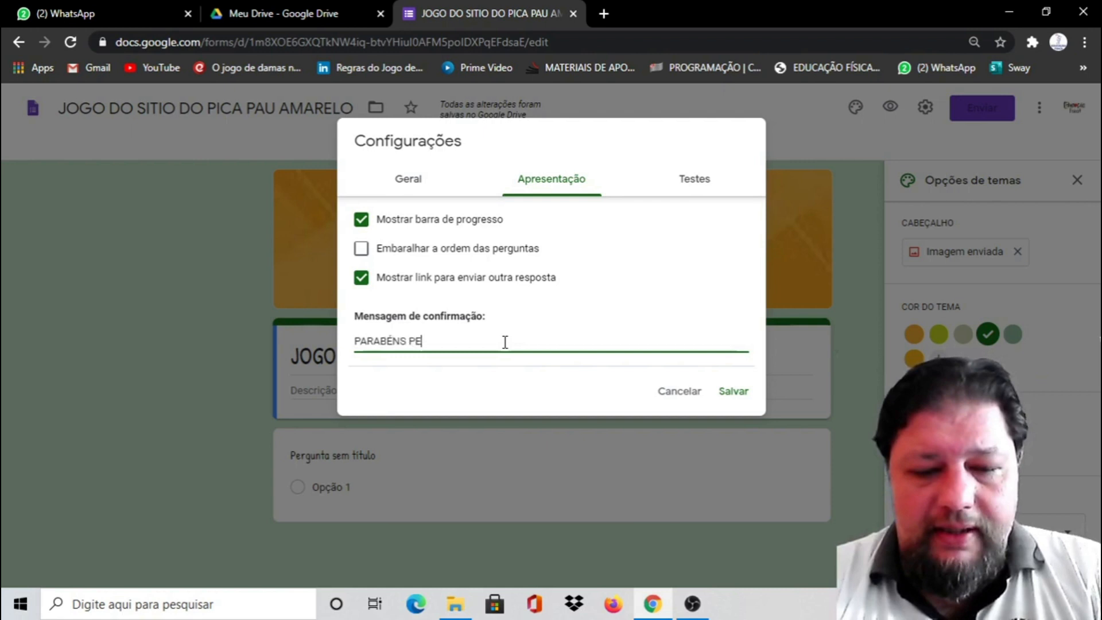
pyautogui.write('LA P')
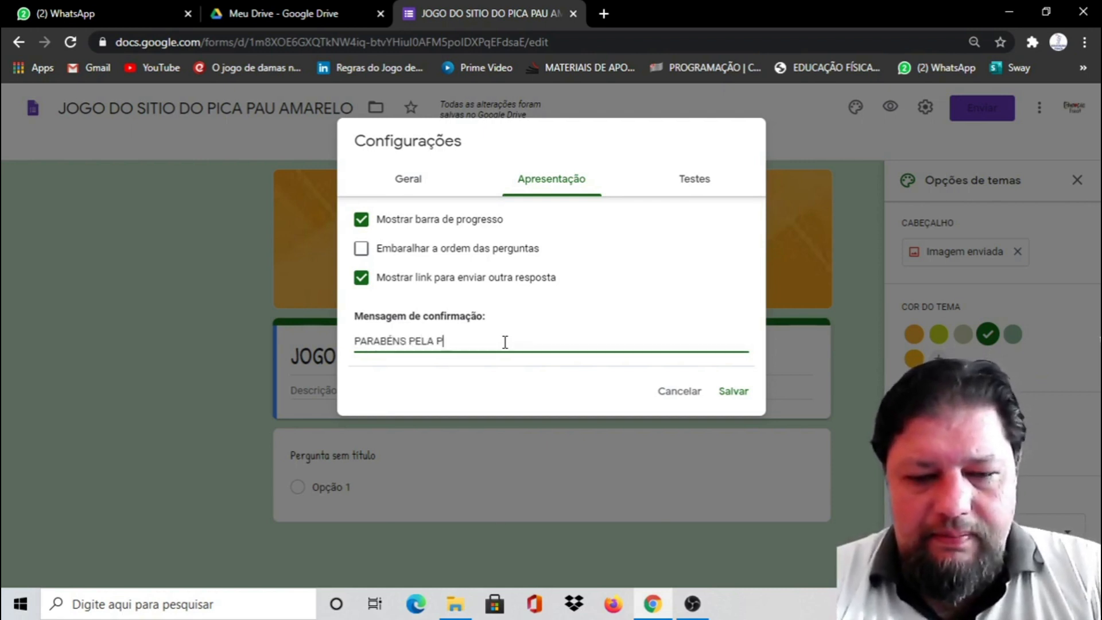
pyautogui.write('ARTICIPAÇÃO')
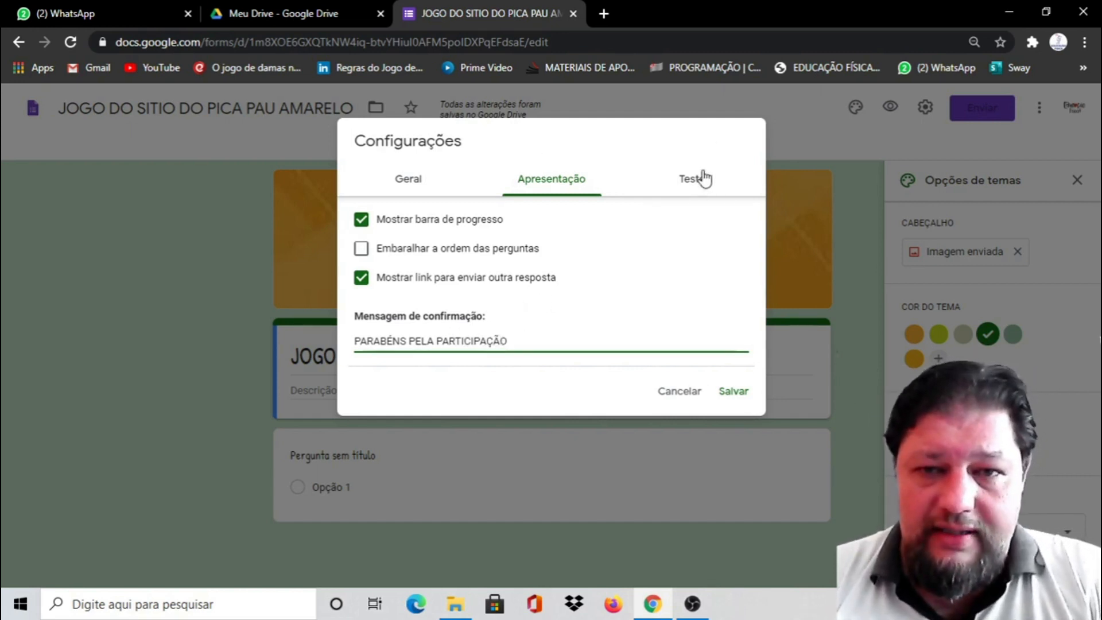
pyautogui.click(695, 183)
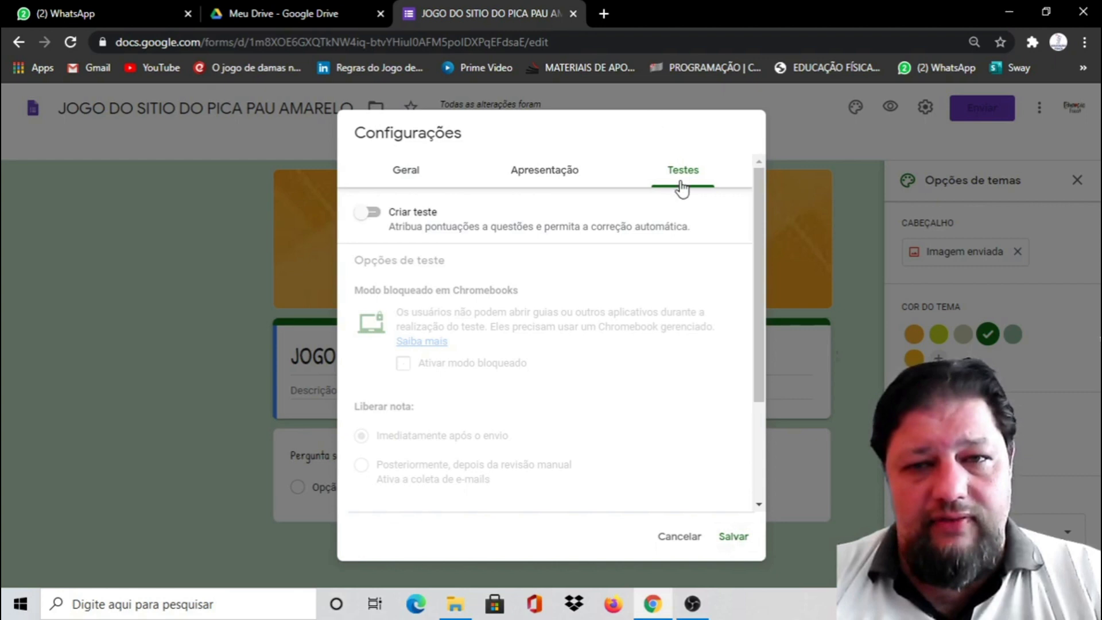
pyautogui.click(734, 536)
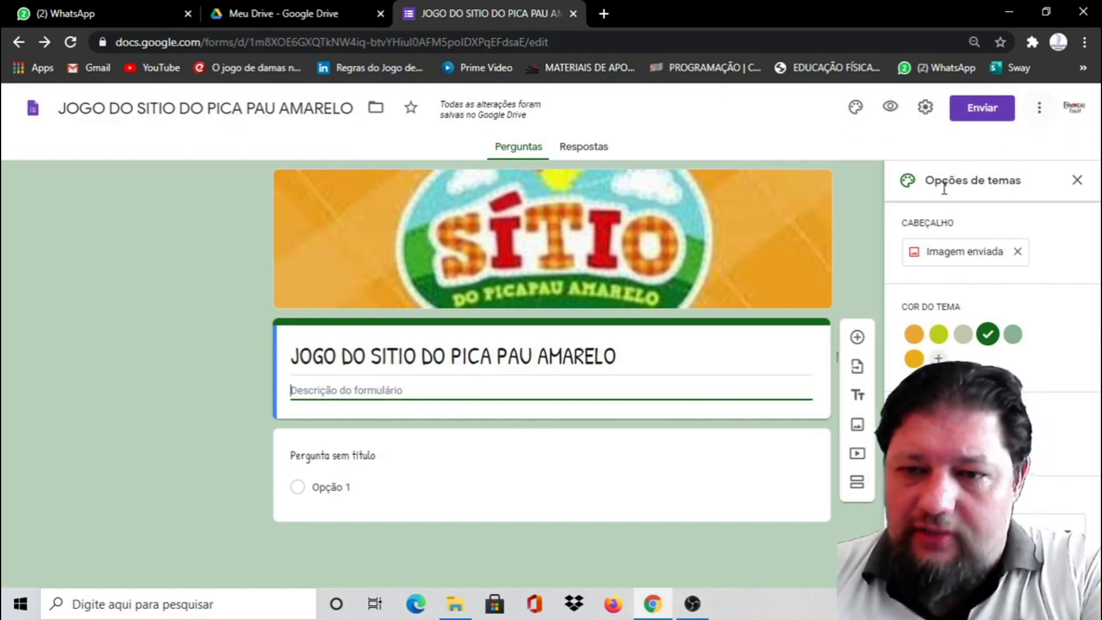
pyautogui.click(1077, 181)
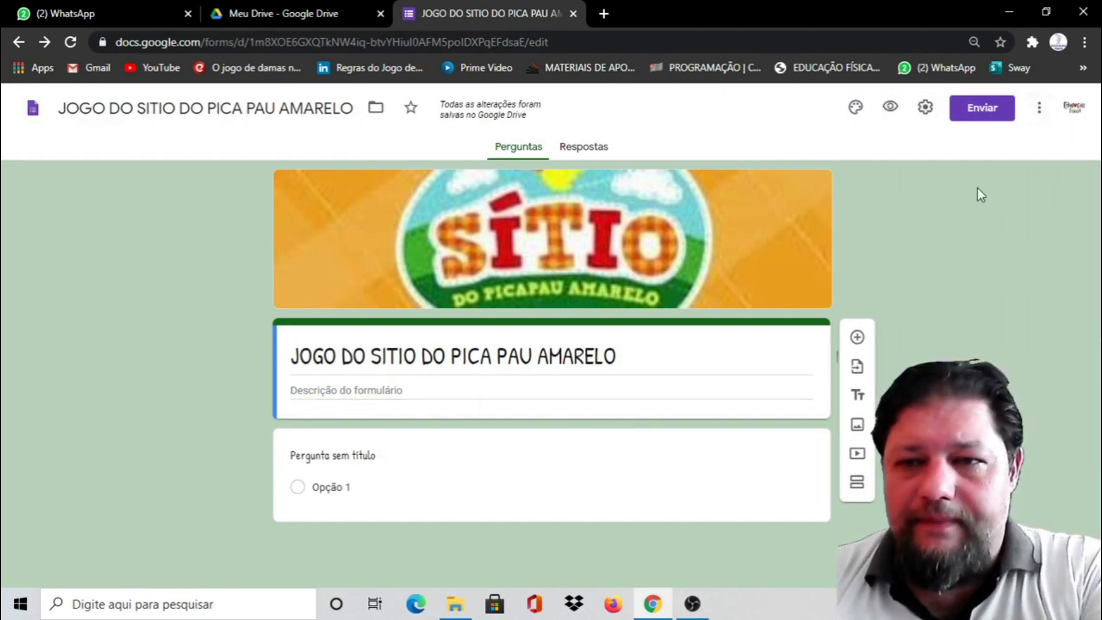
# Step: Review the options for sending the form by e-mail or link, including the short URL
pyautogui.click(982, 111)
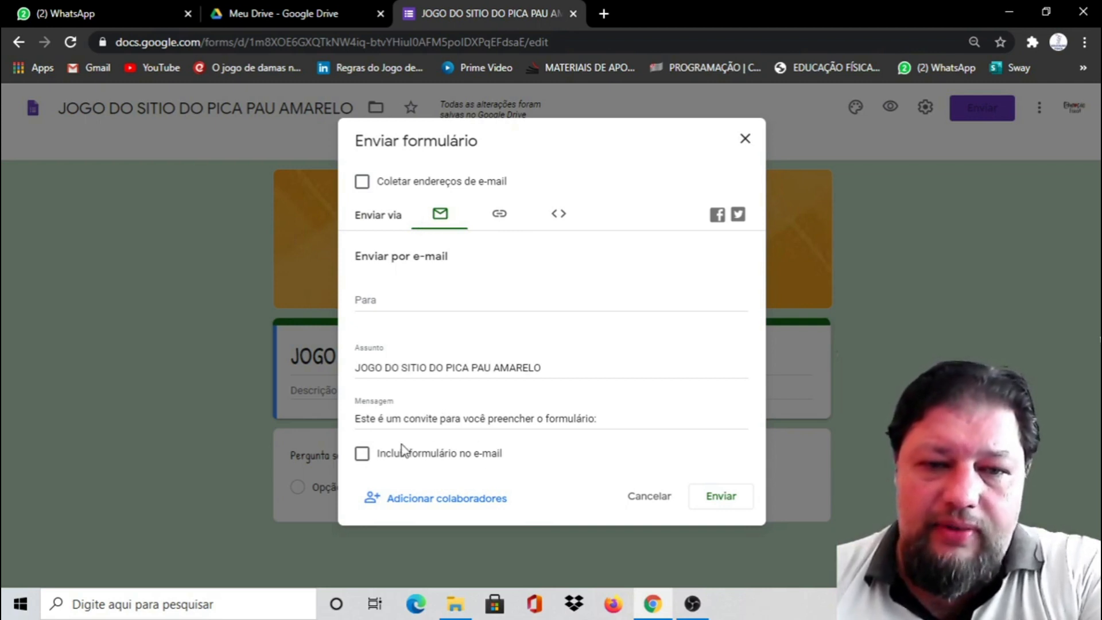
pyautogui.click(500, 219)
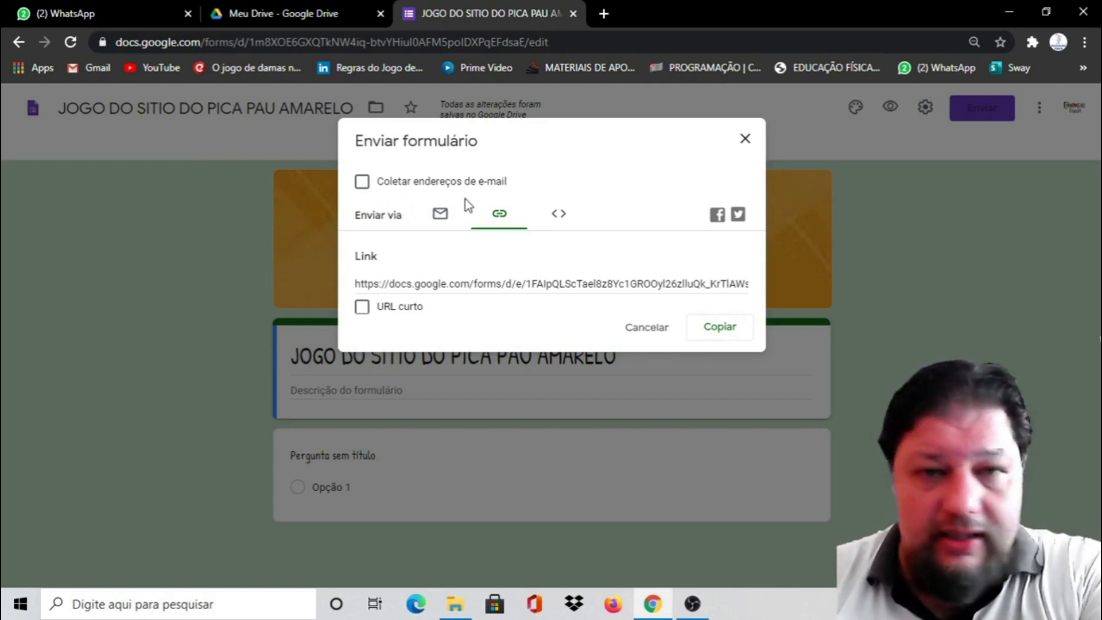
pyautogui.click(363, 308)
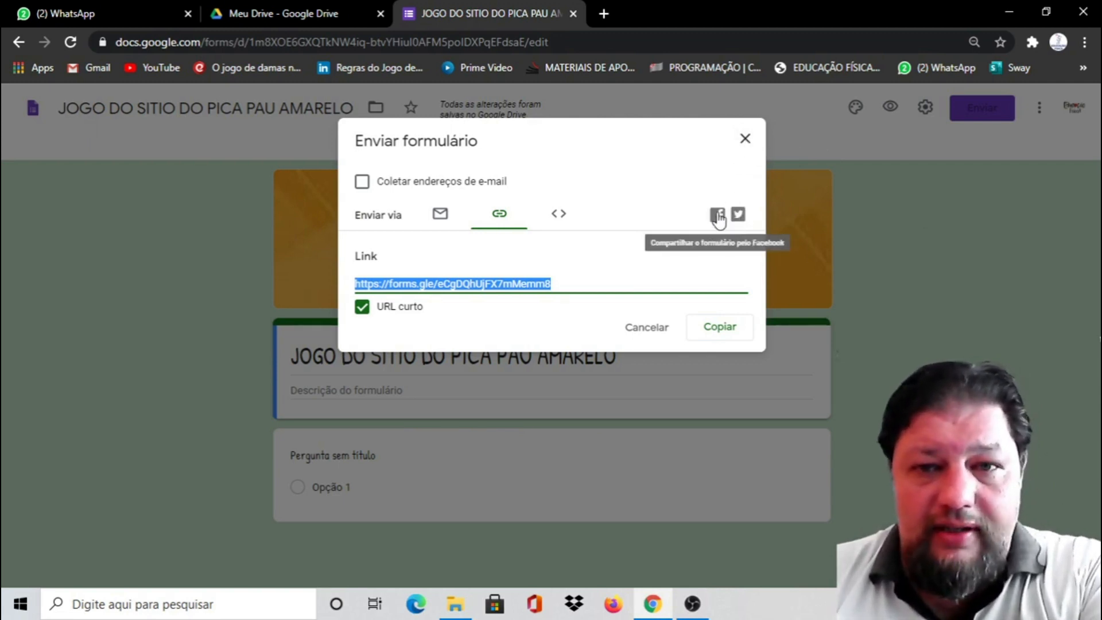
pyautogui.click(745, 140)
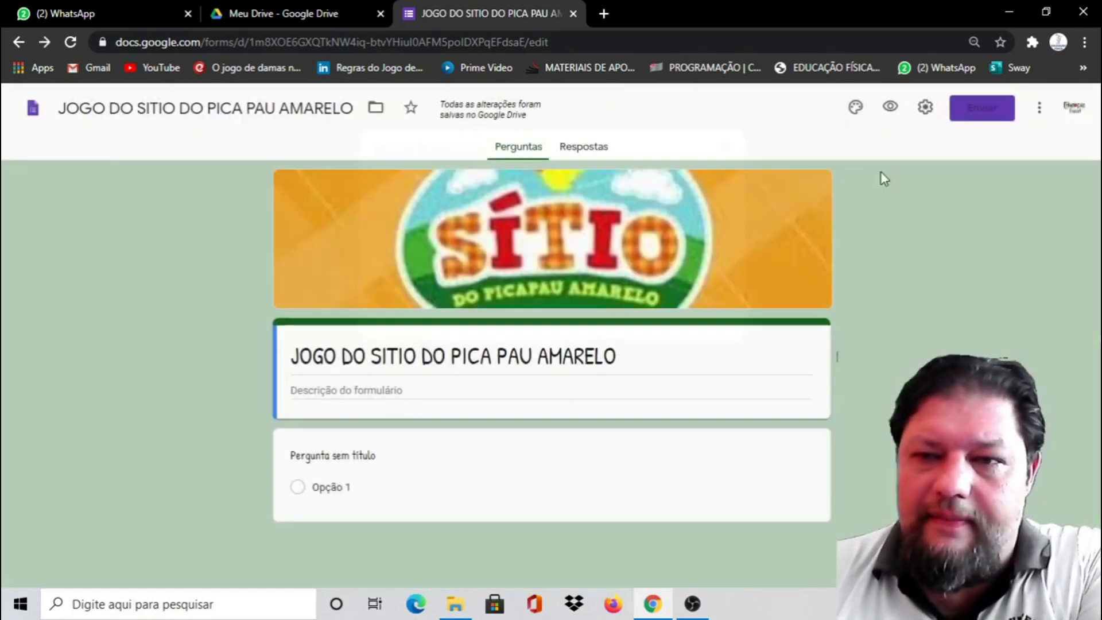
pyautogui.click(1039, 109)
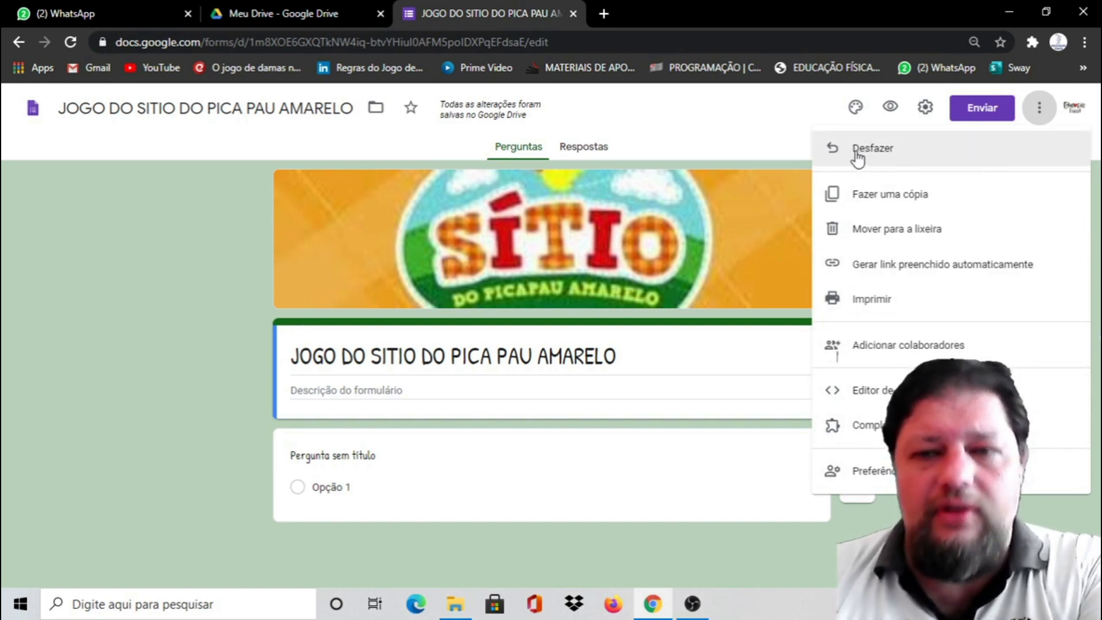
pyautogui.click(746, 128)
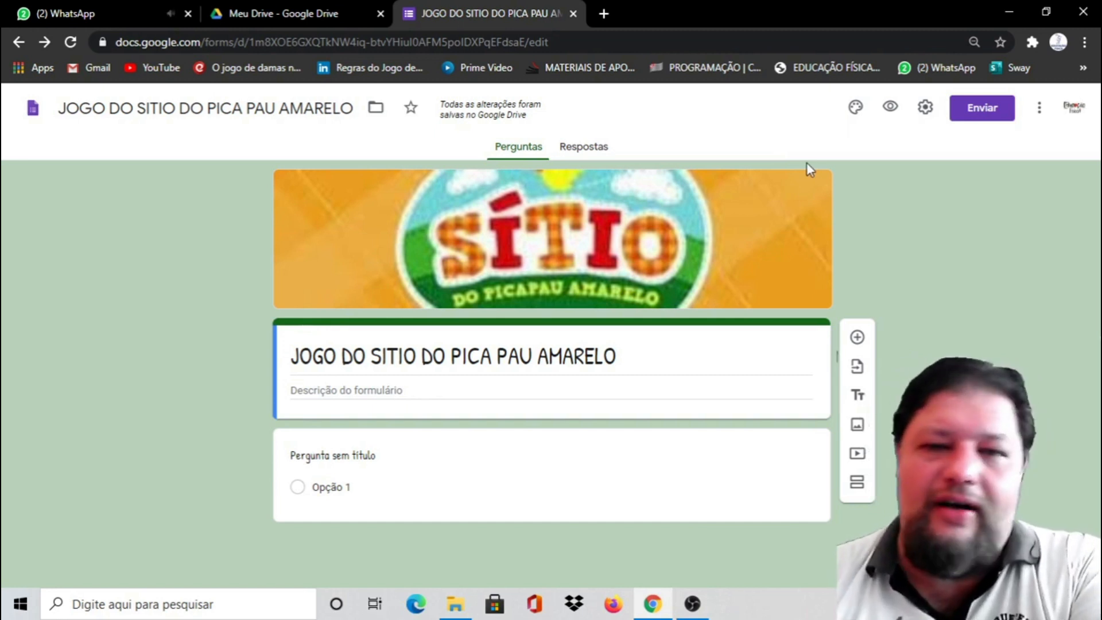
pyautogui.click(1039, 109)
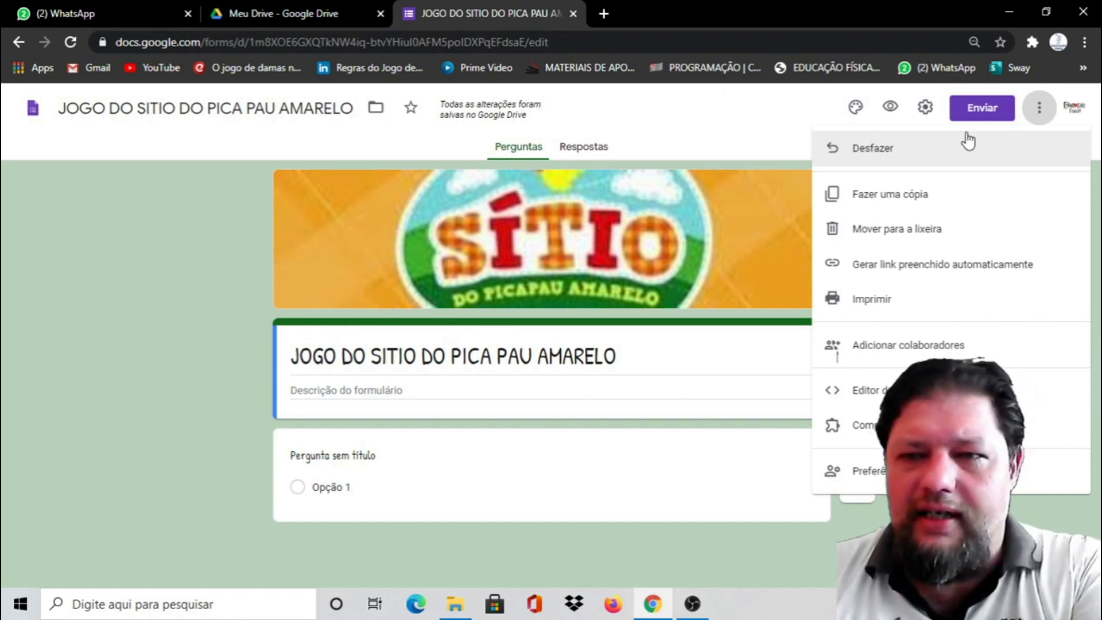
pyautogui.click(1044, 115)
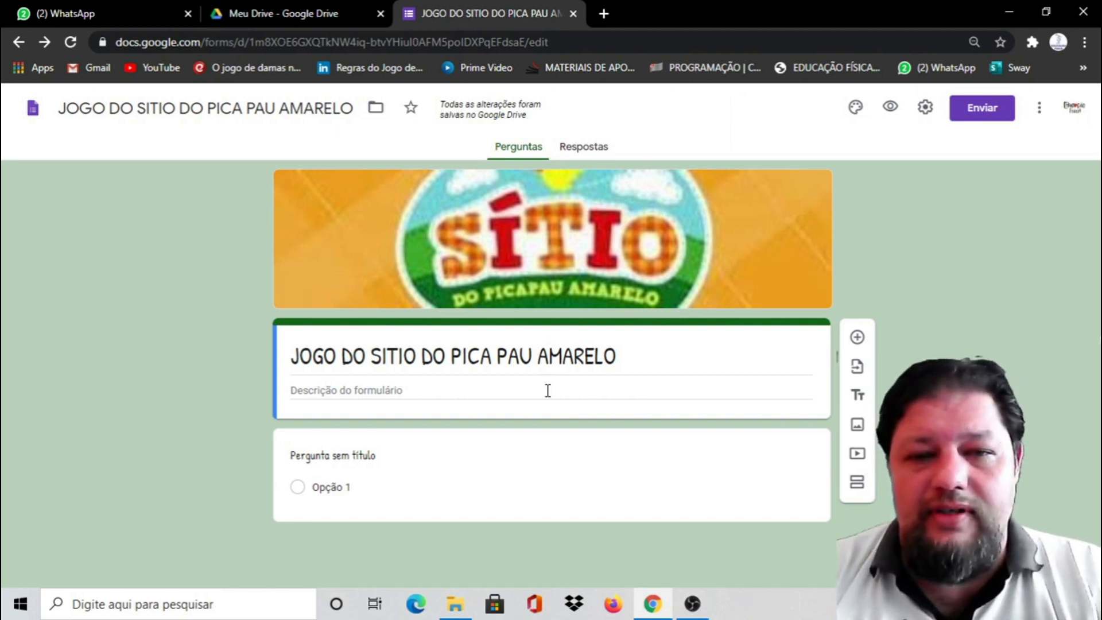
# Step: Begin the form description with "A Cuca raptou a Emília, precisamos de sua ajuda para salva - la"
pyautogui.click(546, 391)
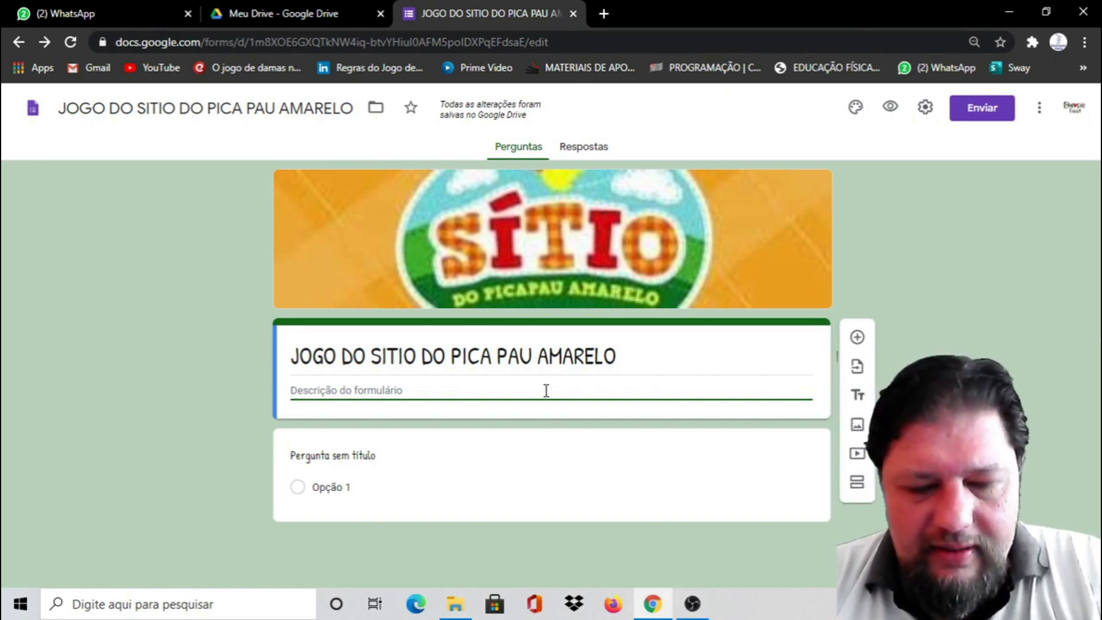
pyautogui.press('capslock')
pyautogui.write('A')
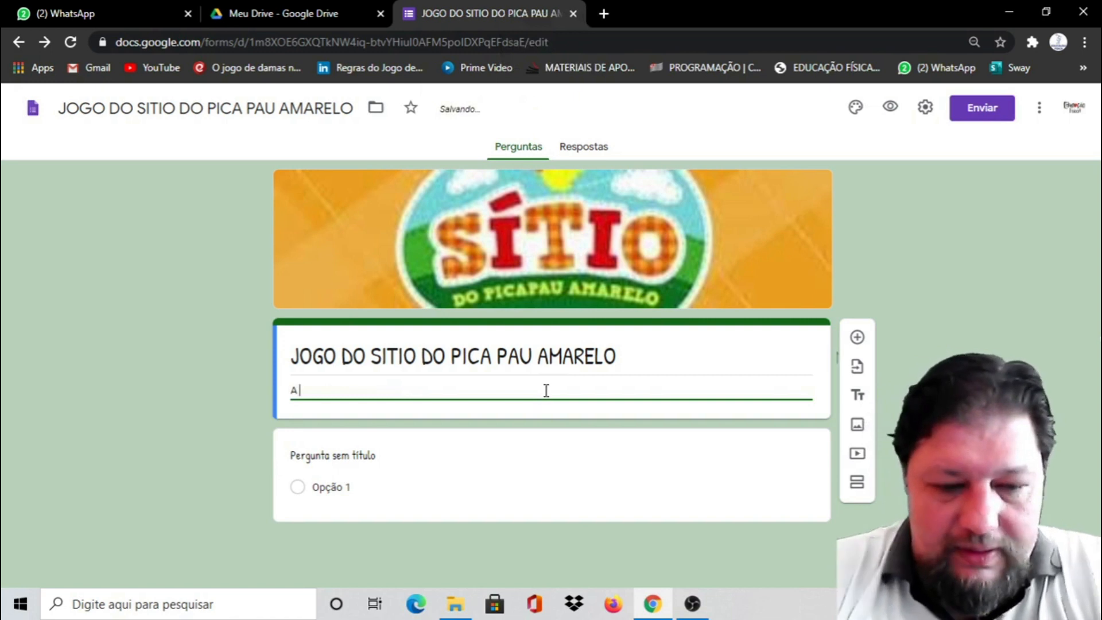
pyautogui.write(' Cuca ')
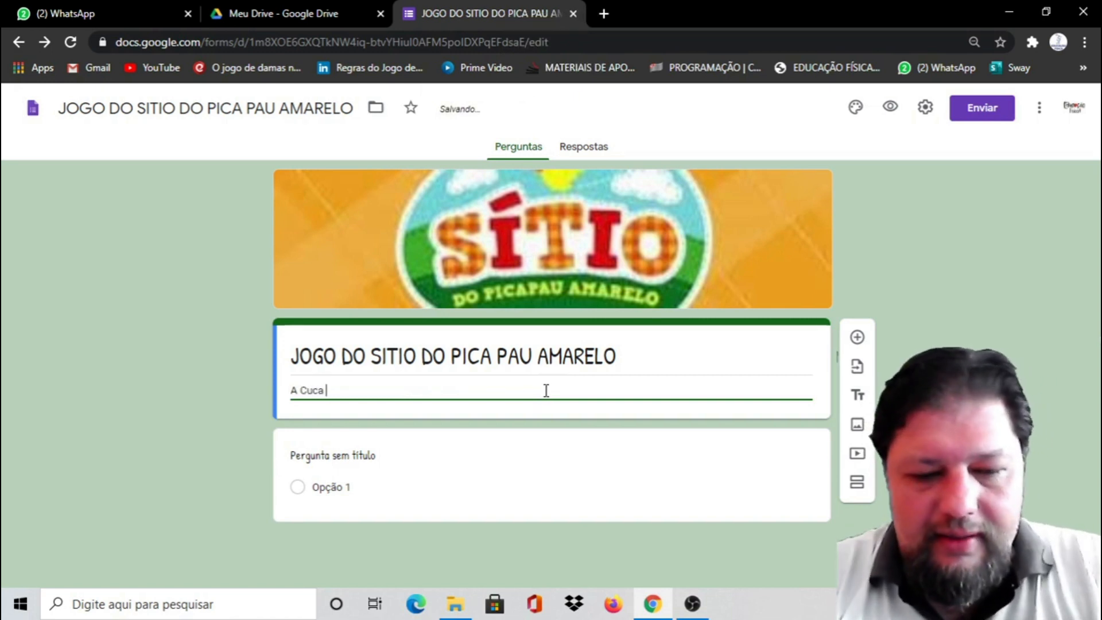
pyautogui.write('rapt')
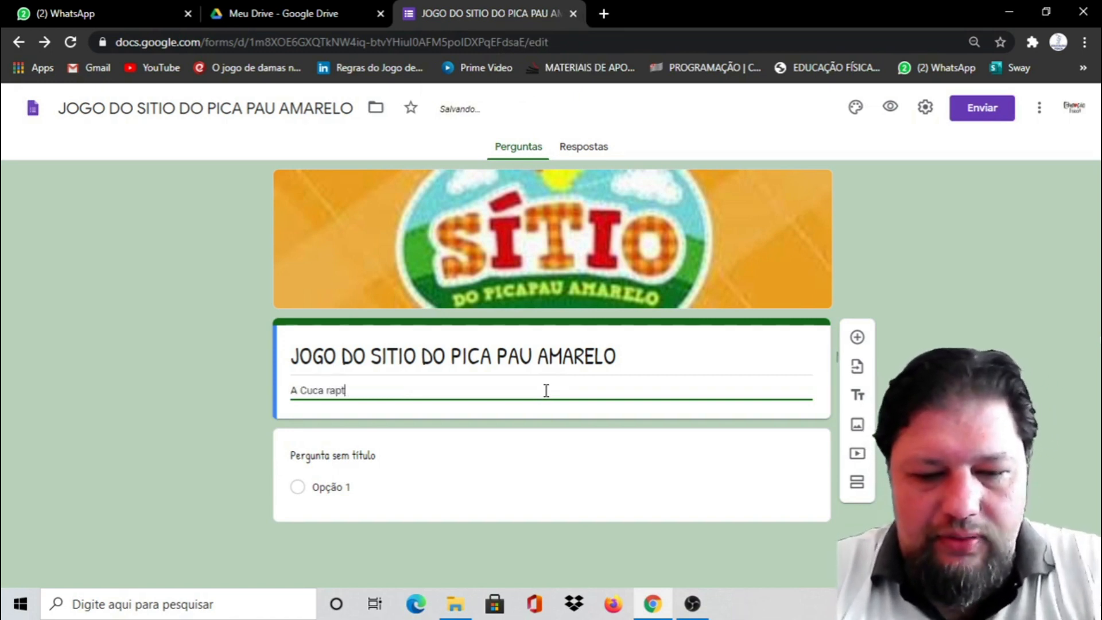
pyautogui.write('ou a Emi')
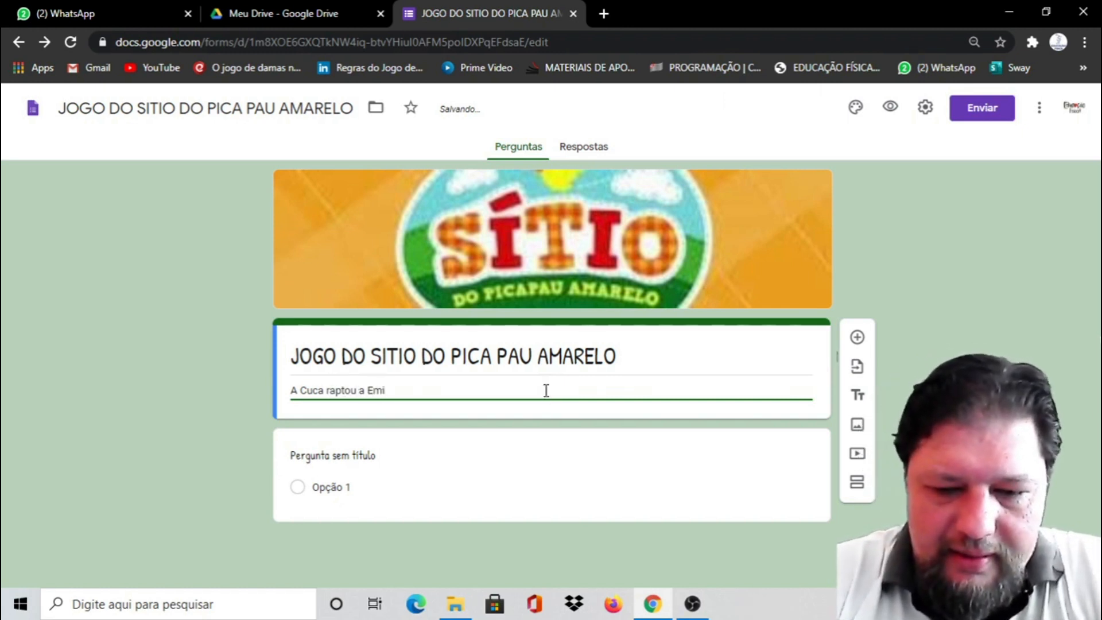
pyautogui.press('BackSpace')
pyautogui.write('ília')
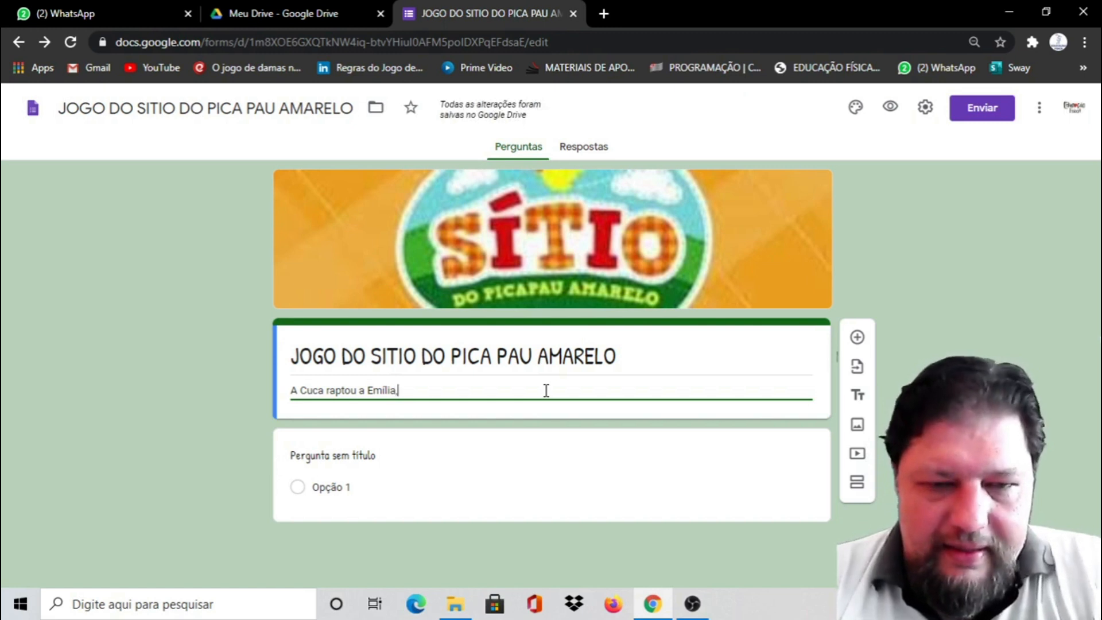
pyautogui.write(', pr')
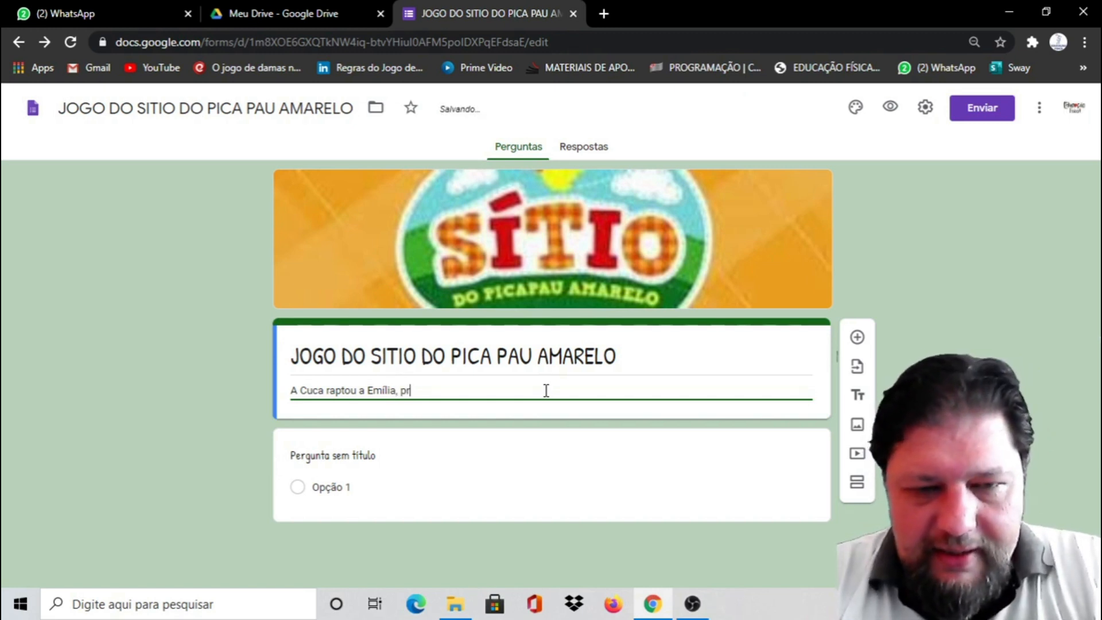
pyautogui.write('ecisa')
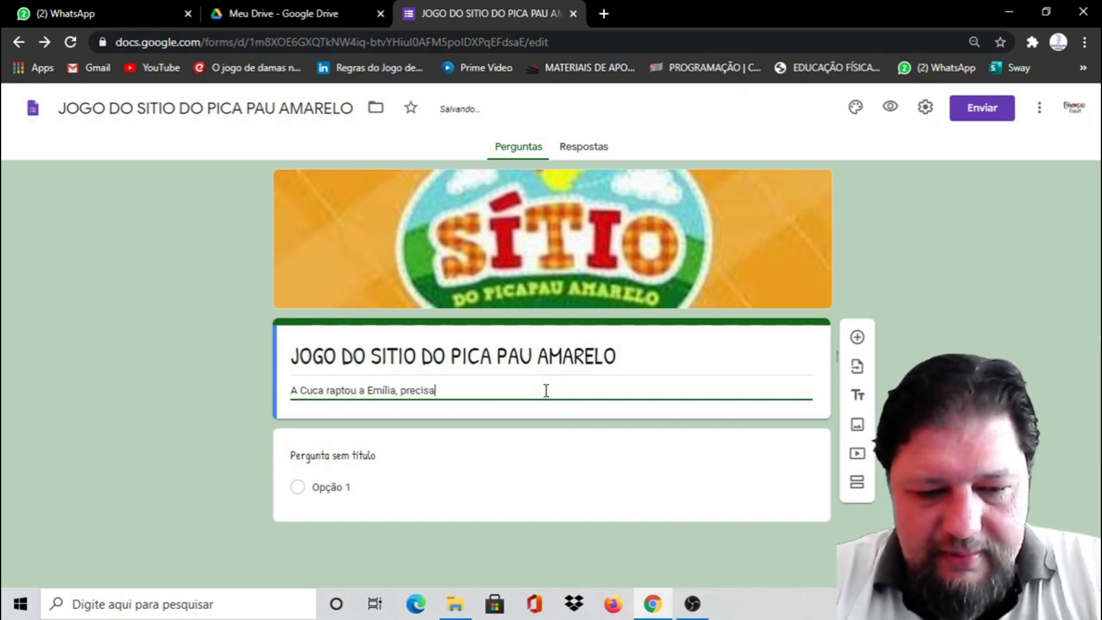
pyautogui.write('mos d')
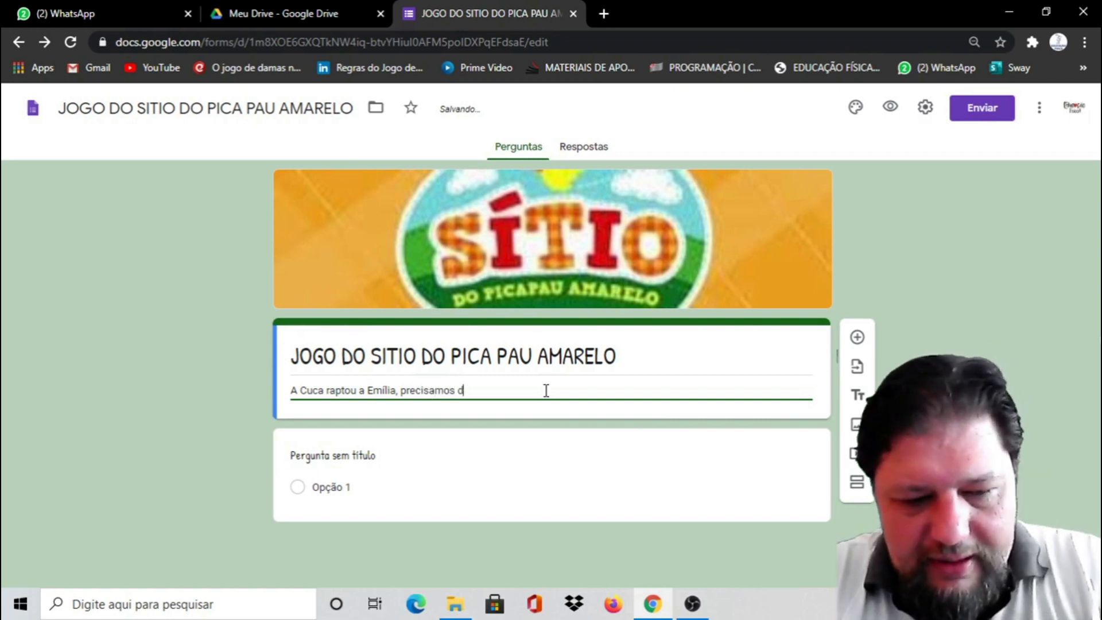
pyautogui.write('e sua')
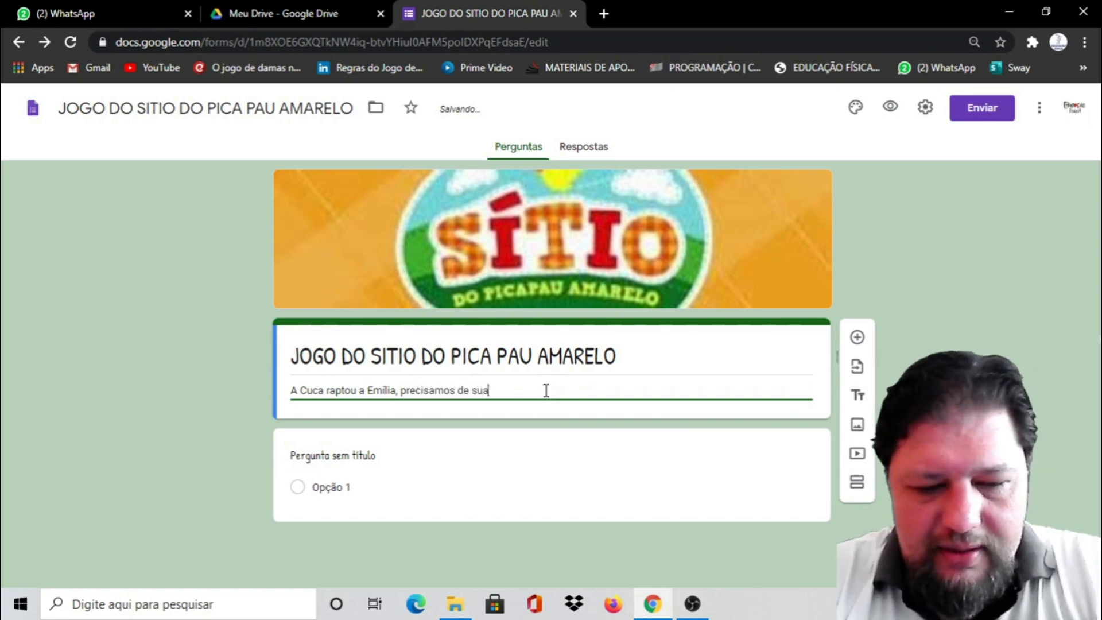
pyautogui.write(' ajud')
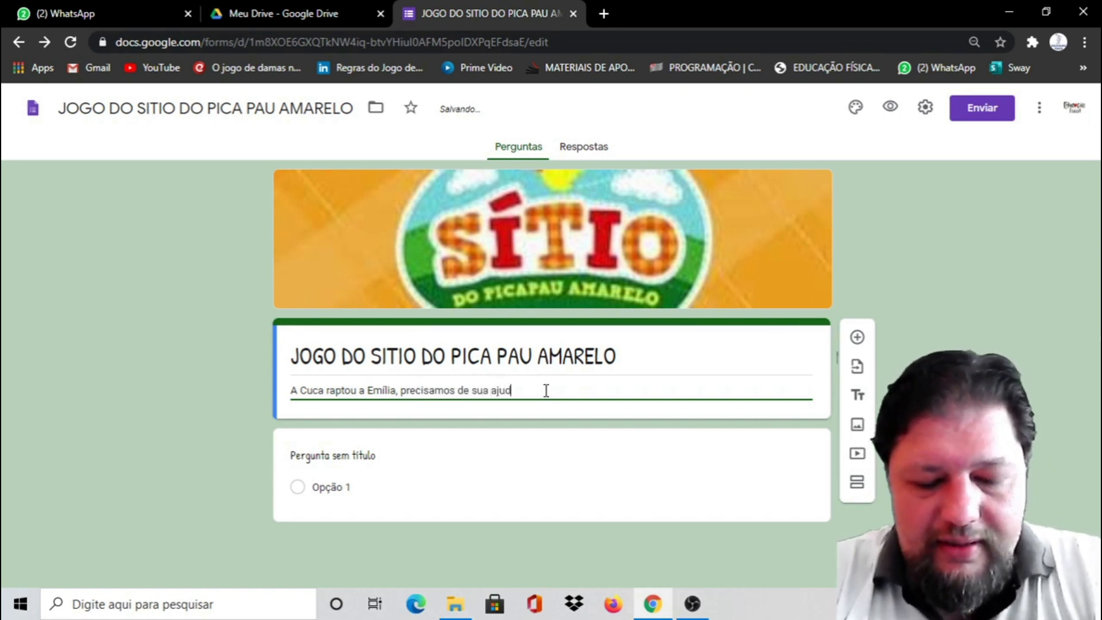
pyautogui.write('a para ')
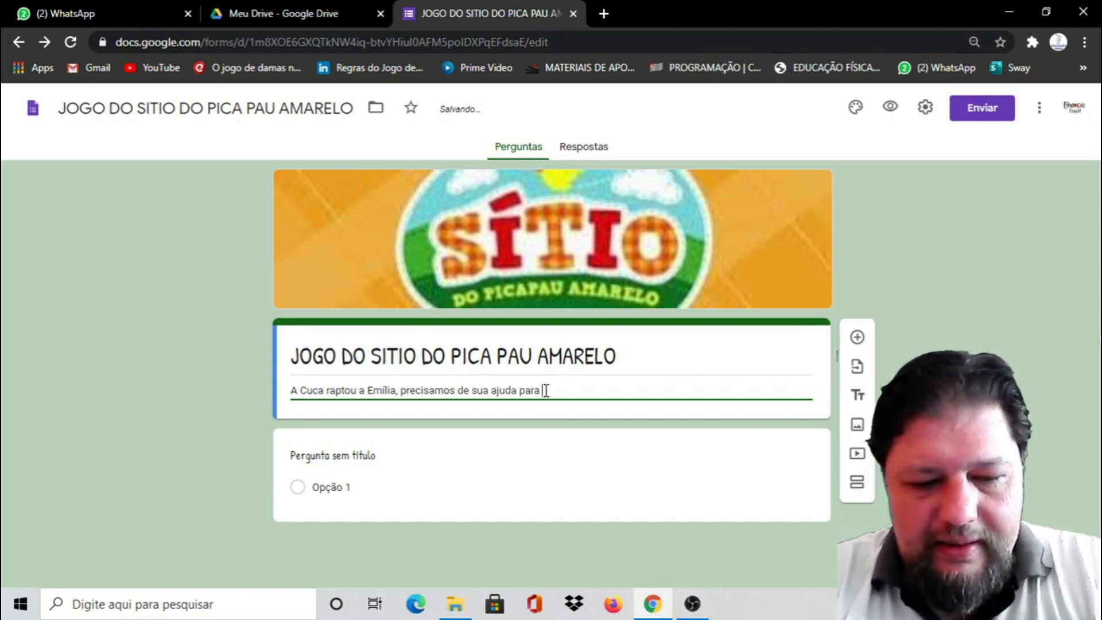
pyautogui.write('salva')
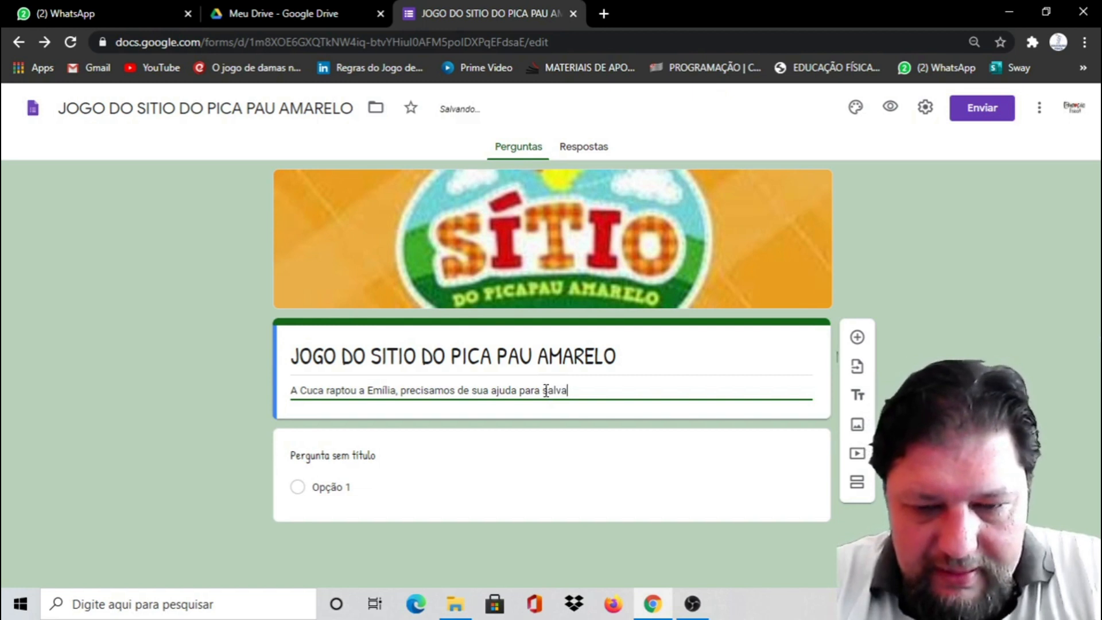
pyautogui.write(' - la')
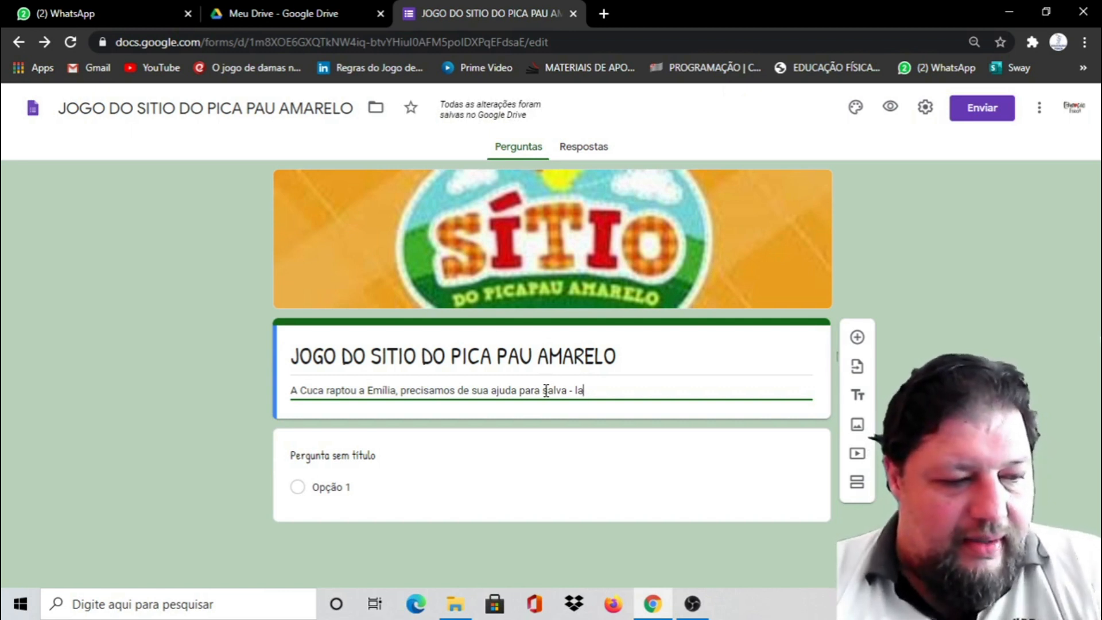
# Step: Complete the description with ", para isso você deve vencer os desafios e mostrar todo seu conhecimento sobre os personagens."
pyautogui.write(', p')
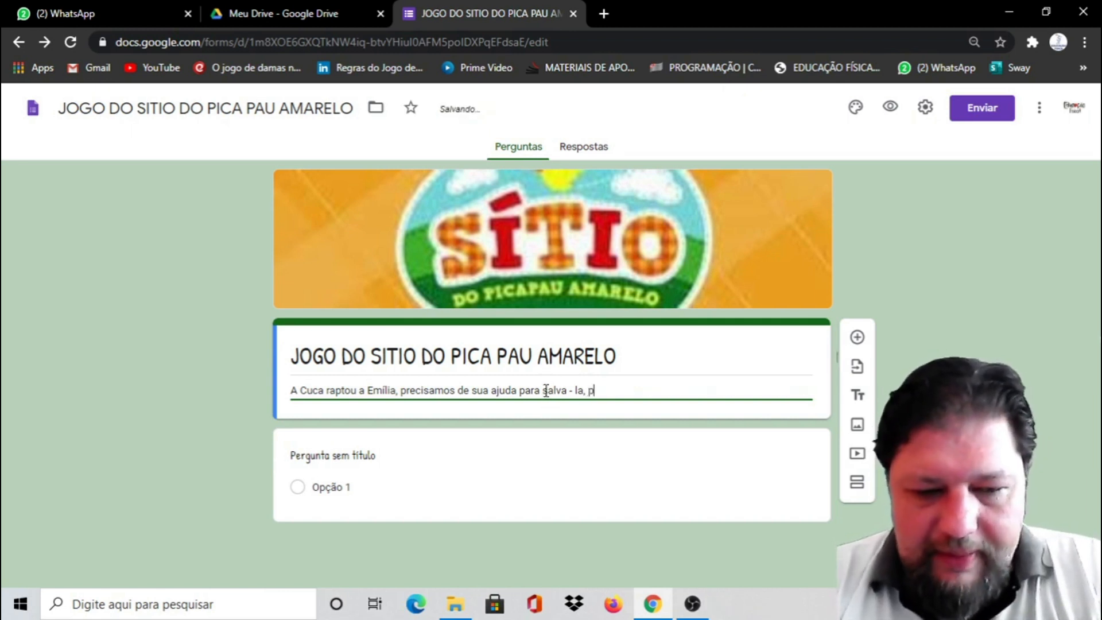
pyautogui.write('ara isso')
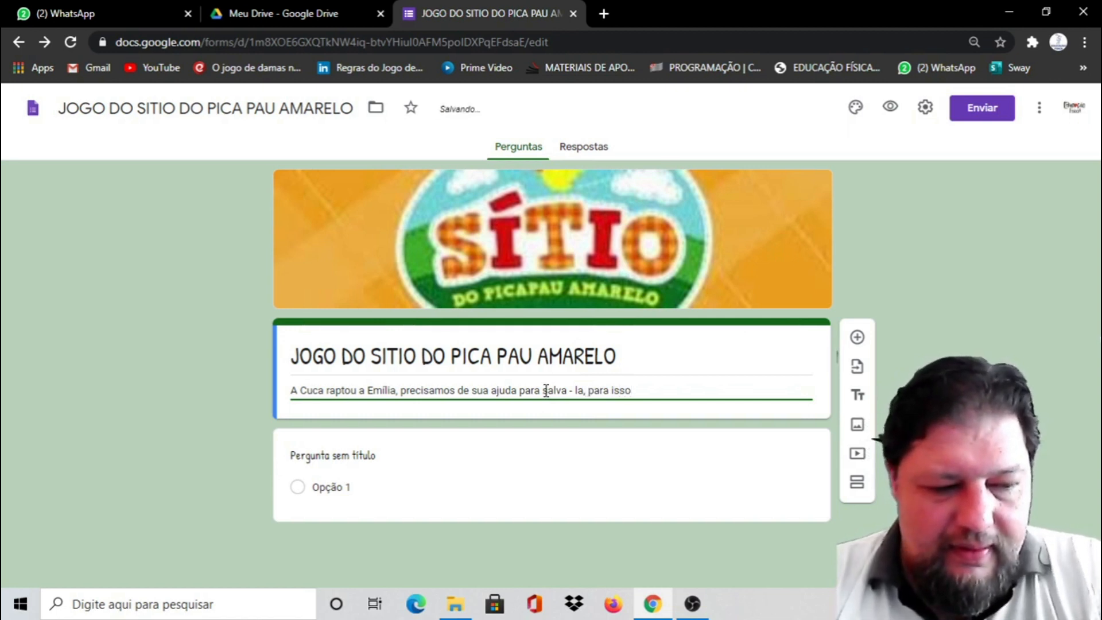
pyautogui.write(' voc')
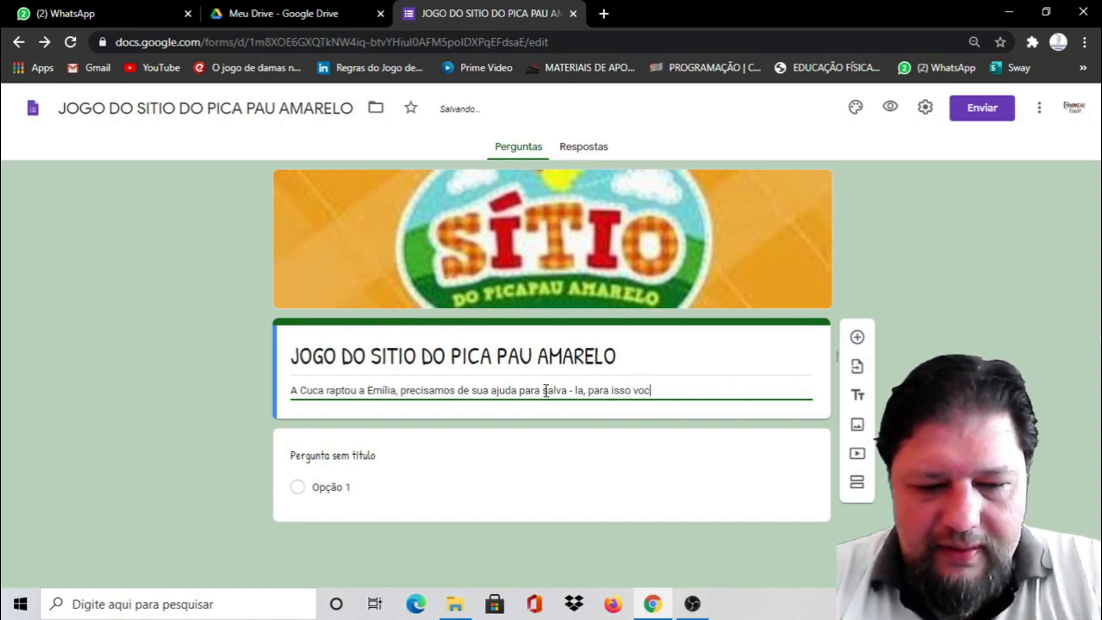
pyautogui.write('ê de')
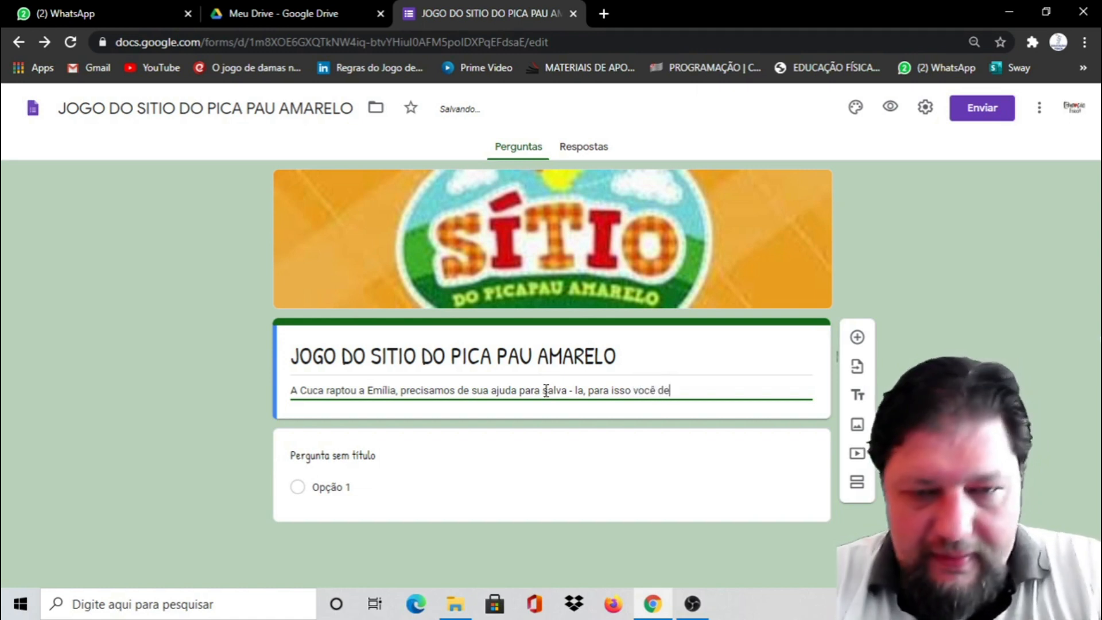
pyautogui.write('ve ')
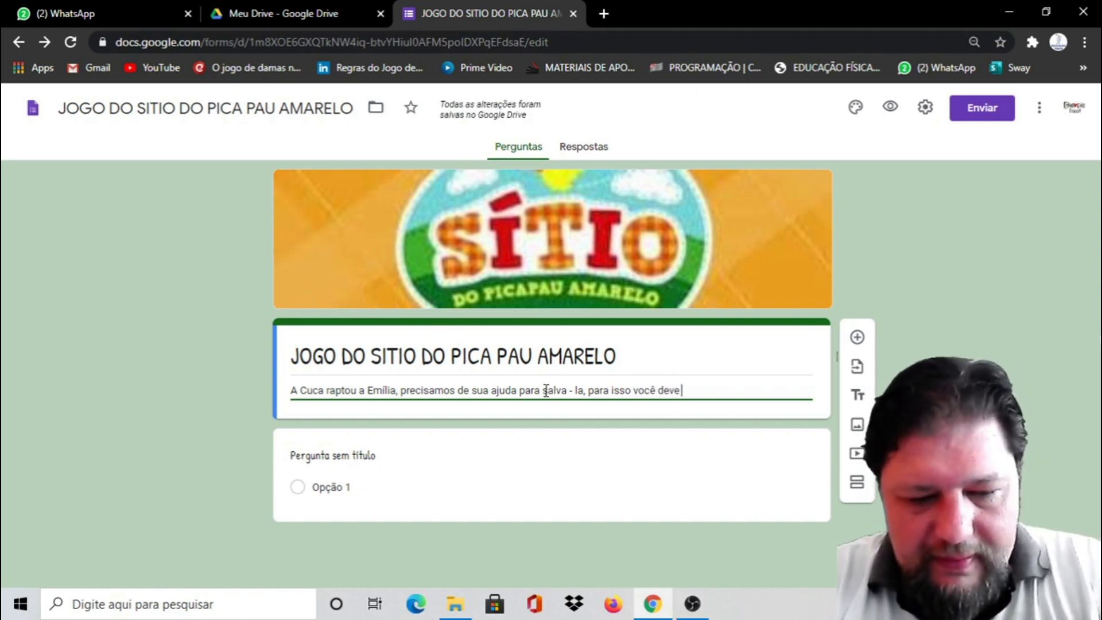
pyautogui.write('vencer os desa')
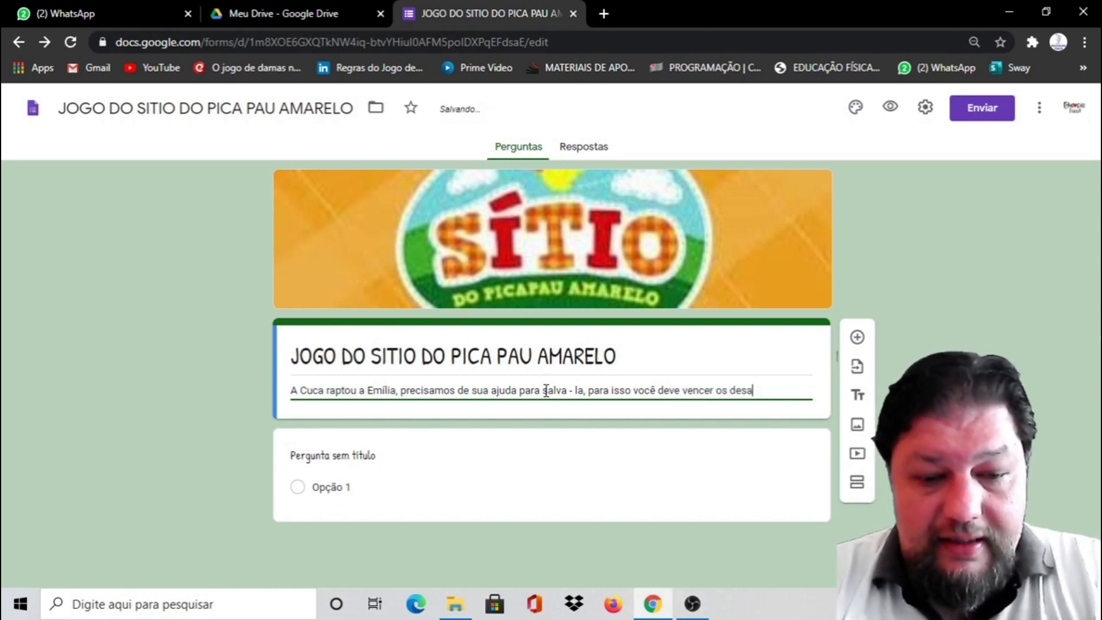
pyautogui.write('fios e m')
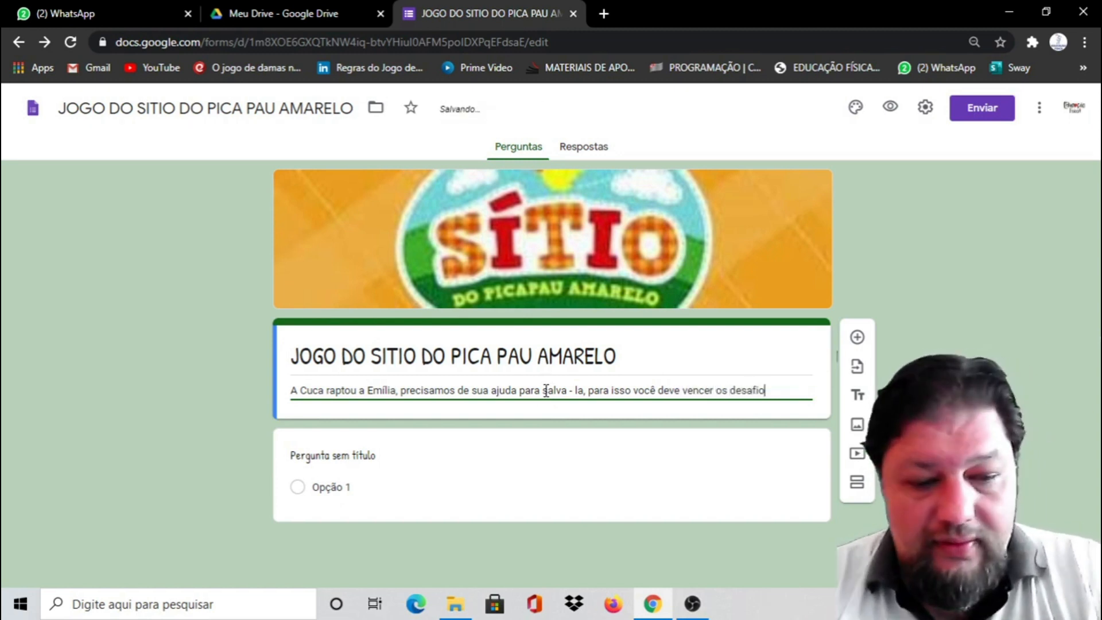
pyautogui.write('ostrar')
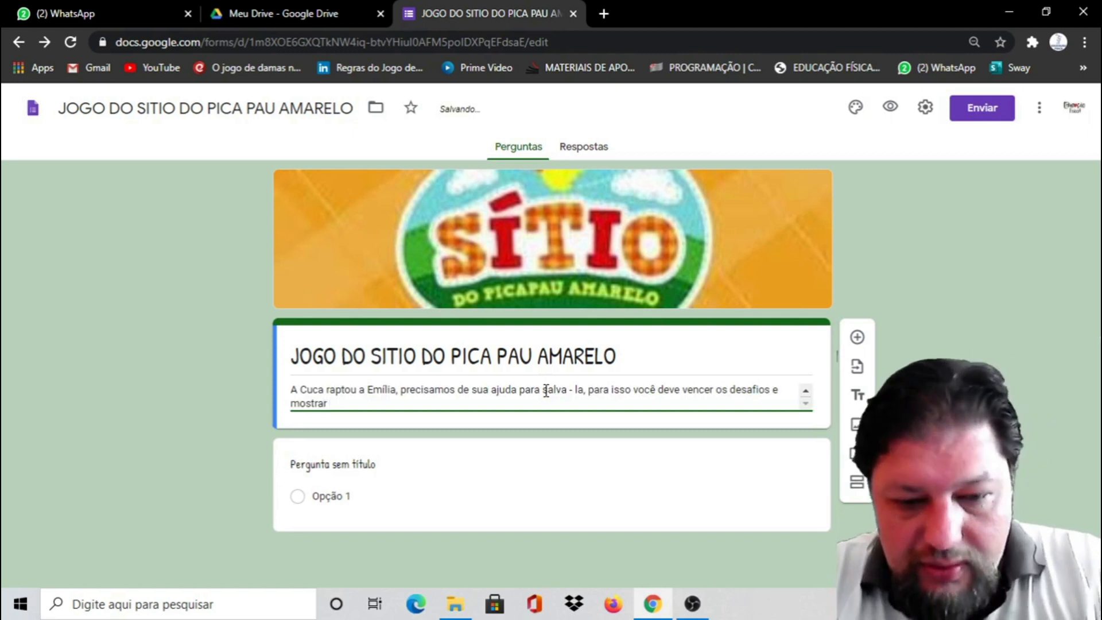
pyautogui.write(' todo seu conhecimento')
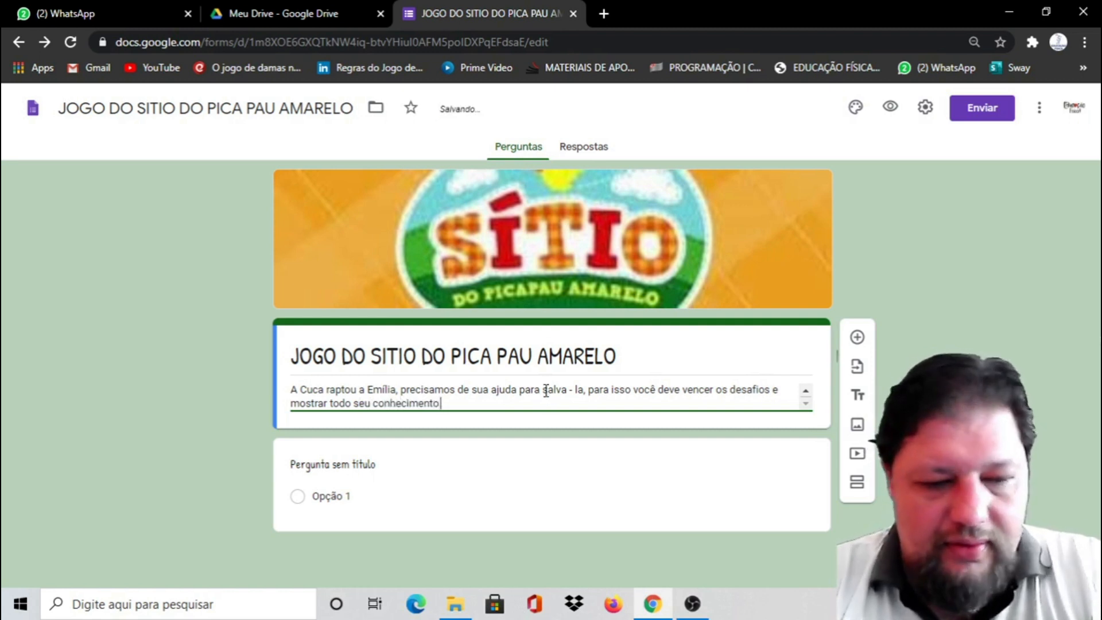
pyautogui.write(' sobre os')
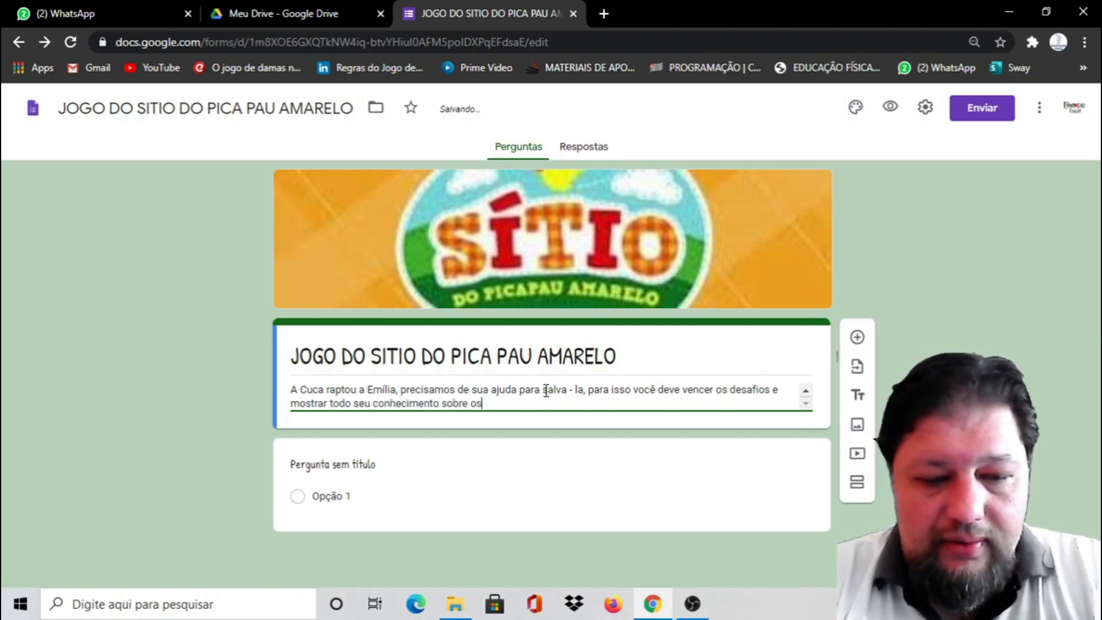
pyautogui.write(' personagens.')
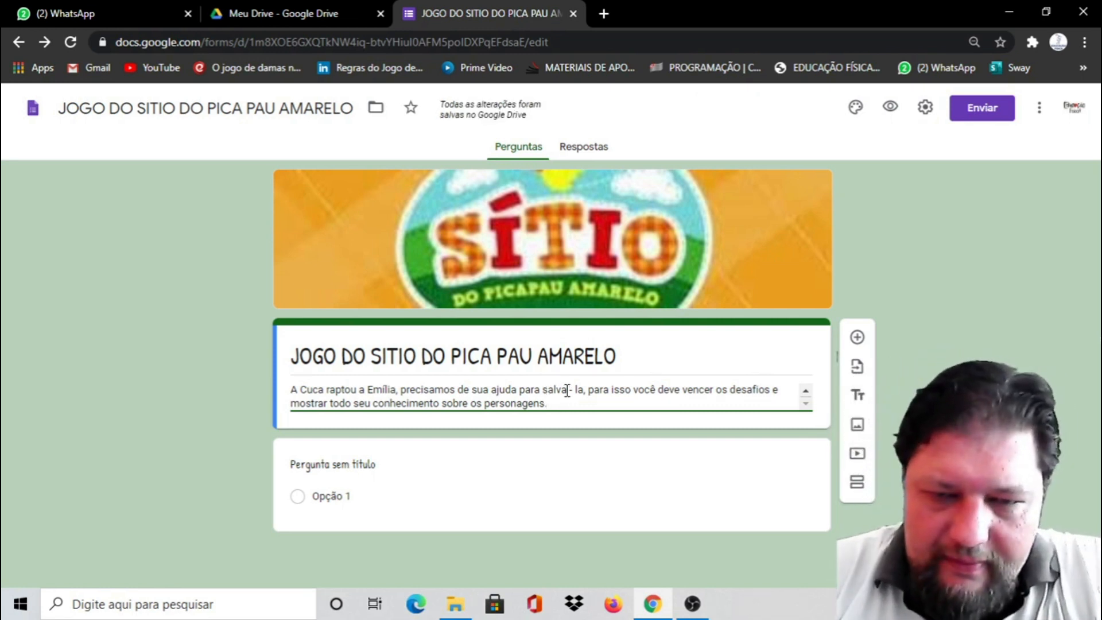
pyautogui.press('BackSpace')
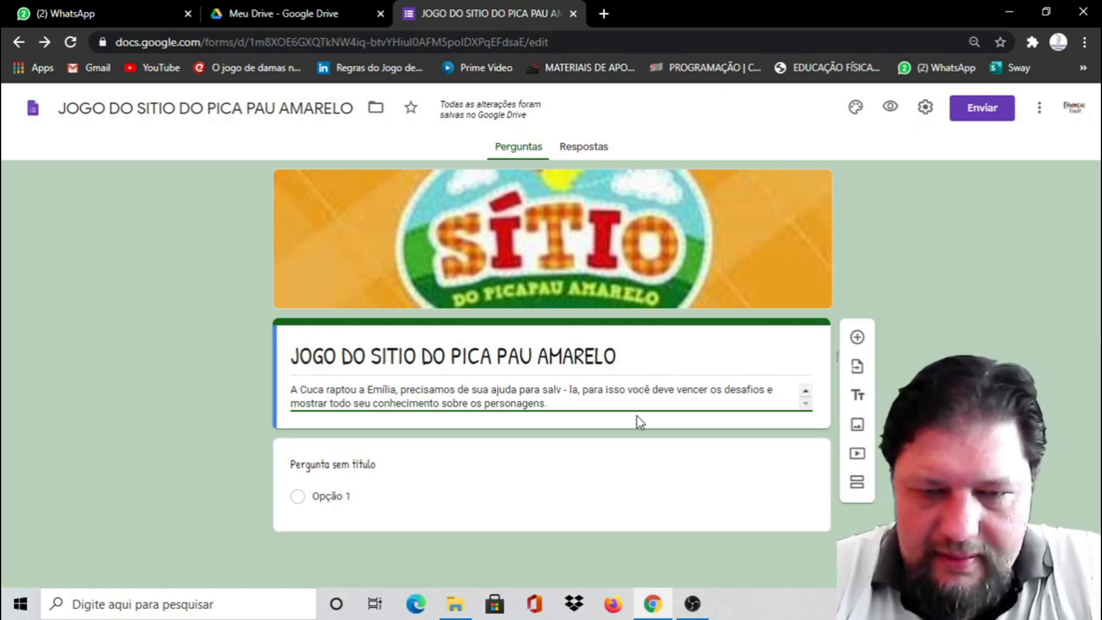
pyautogui.write('a')
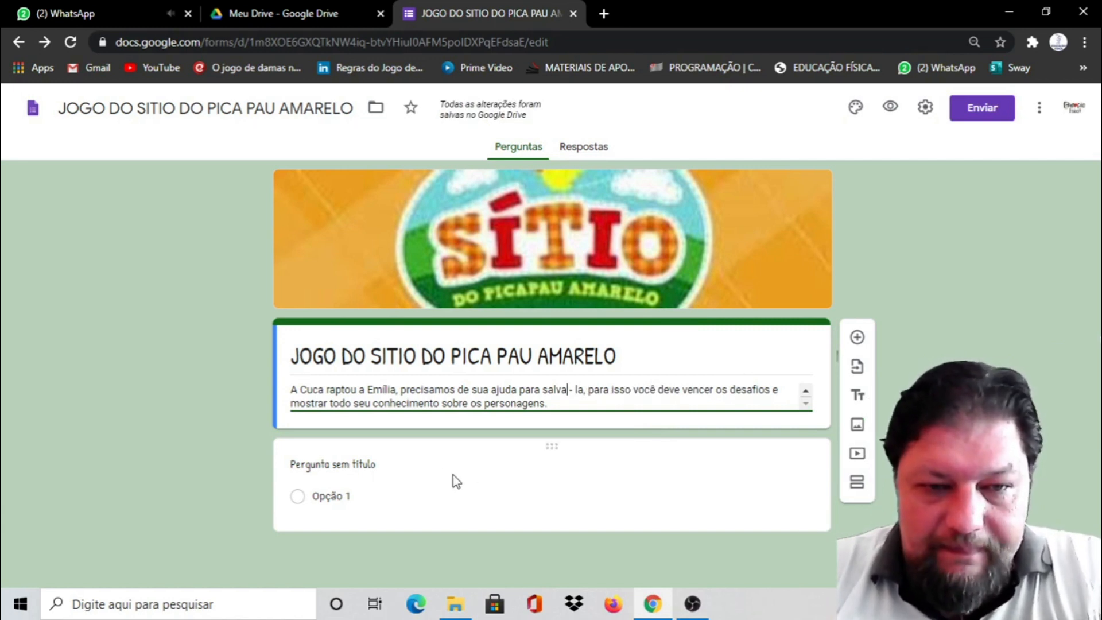
# Step: Change the untitled question to the Resposta curta type and title it "Comece jogo colocando seu nome abaixo"
pyautogui.click(545, 453)
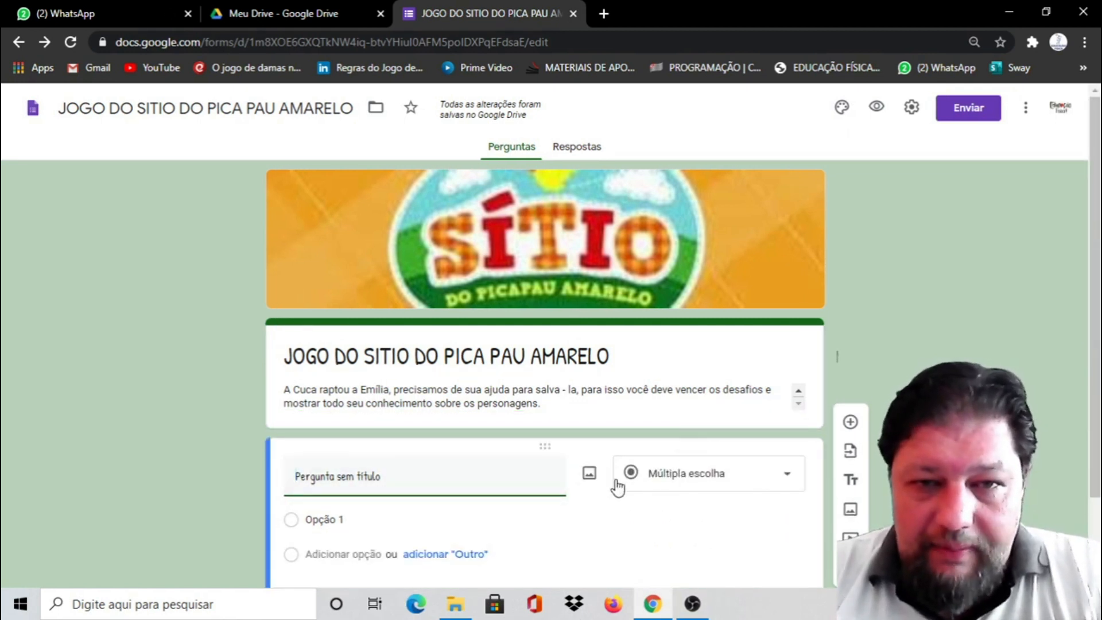
pyautogui.click(788, 478)
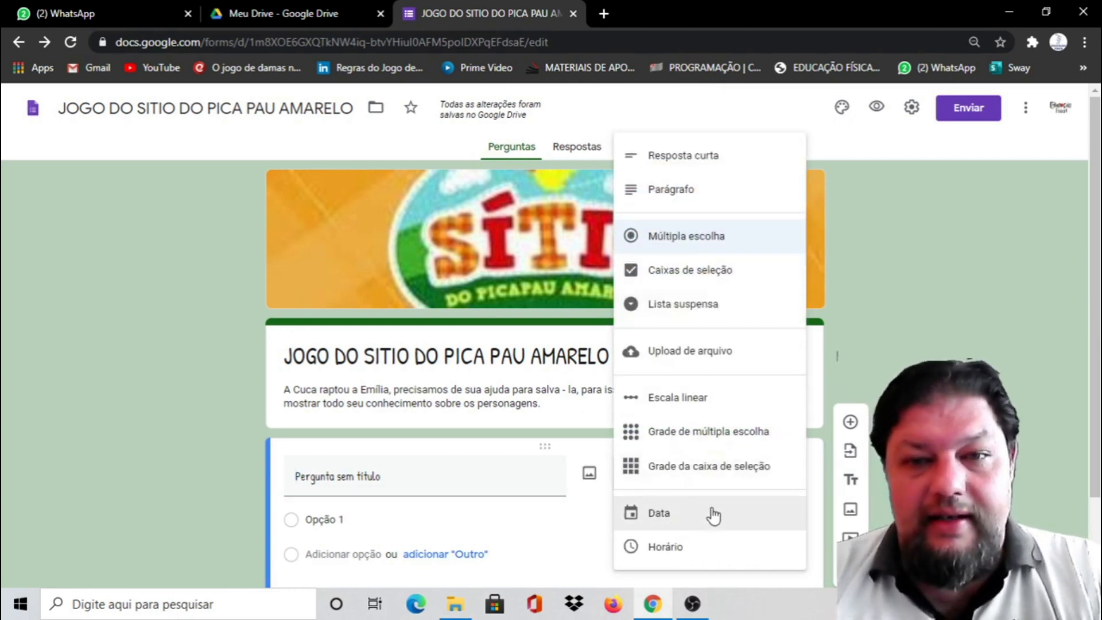
pyautogui.click(694, 163)
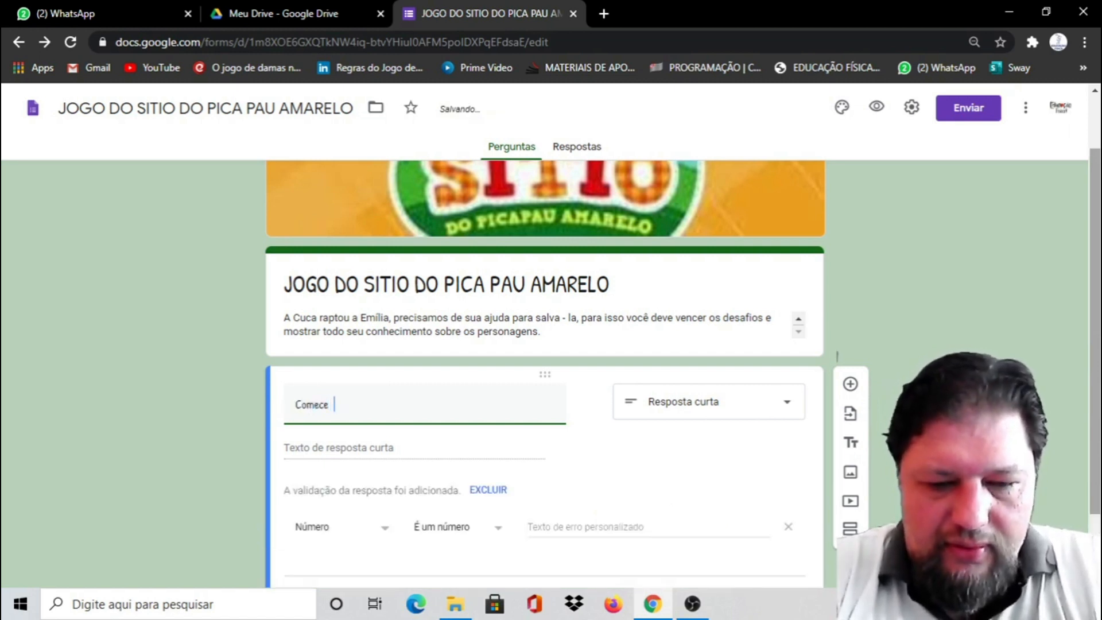
pyautogui.write('jogo')
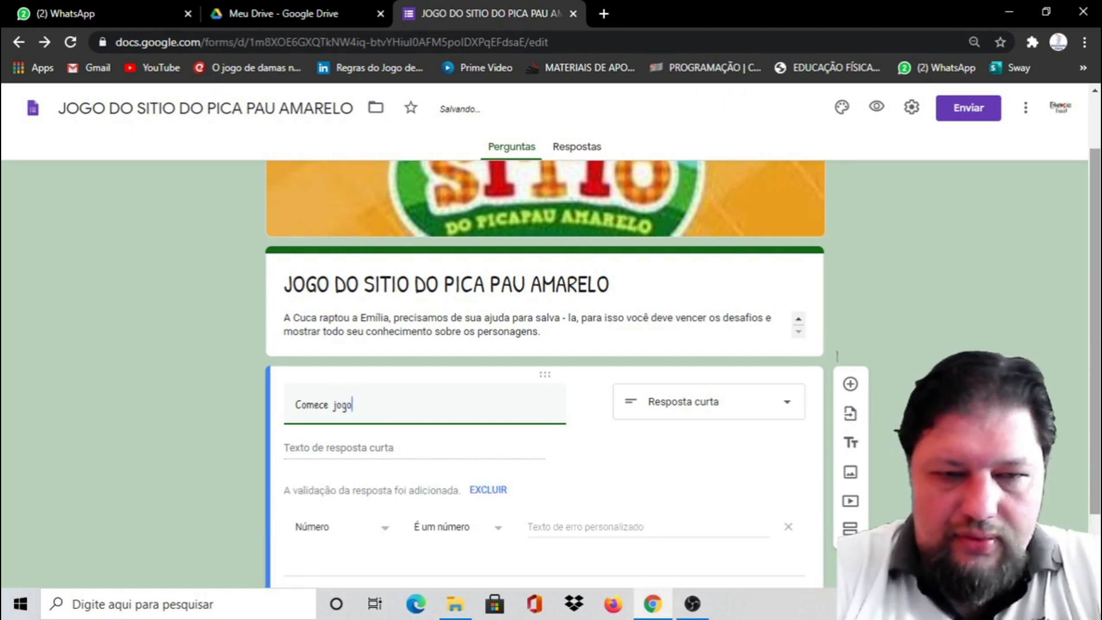
pyautogui.write(' colocando seu nome abaixo')
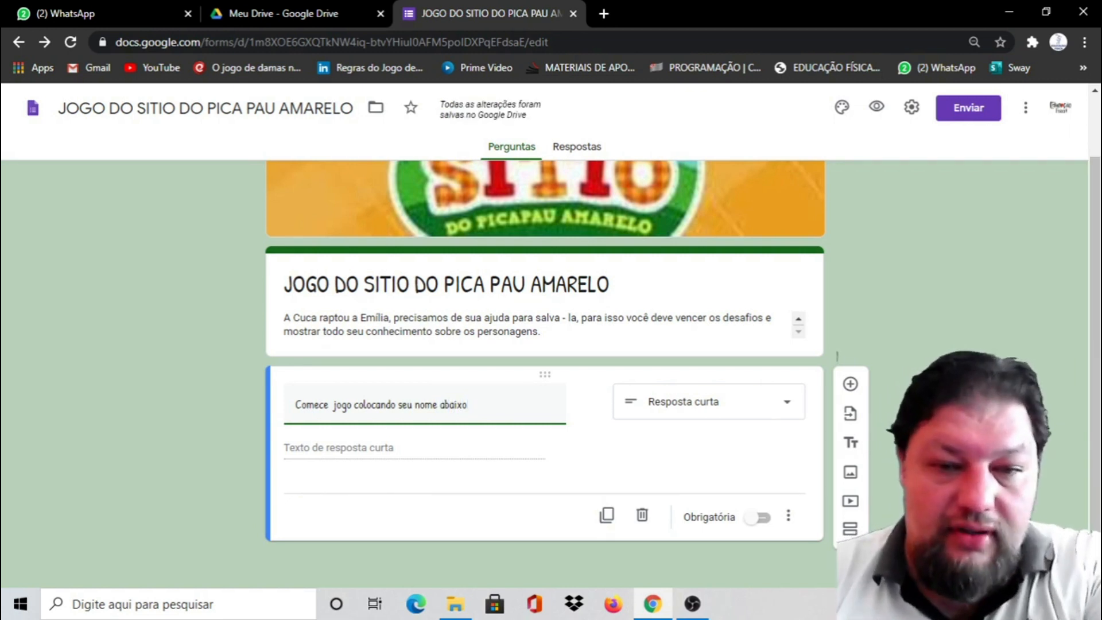
# Step: Make the short-answer question asking for the player's name mandatory (Obrigatória)
pyautogui.click(763, 518)
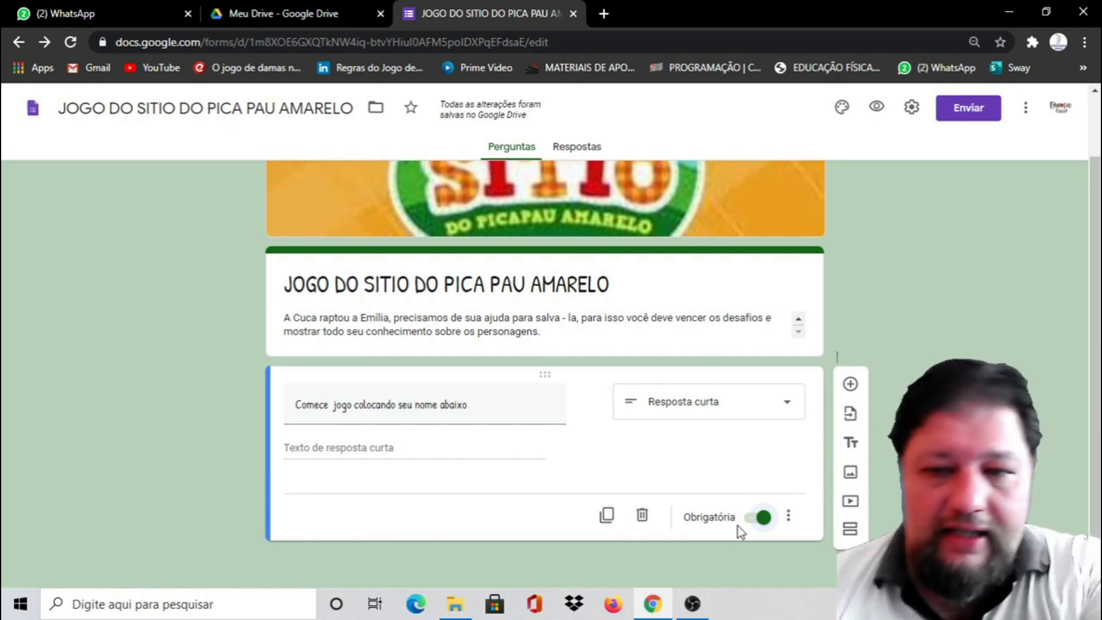
pyautogui.scroll(1, 740, 529)
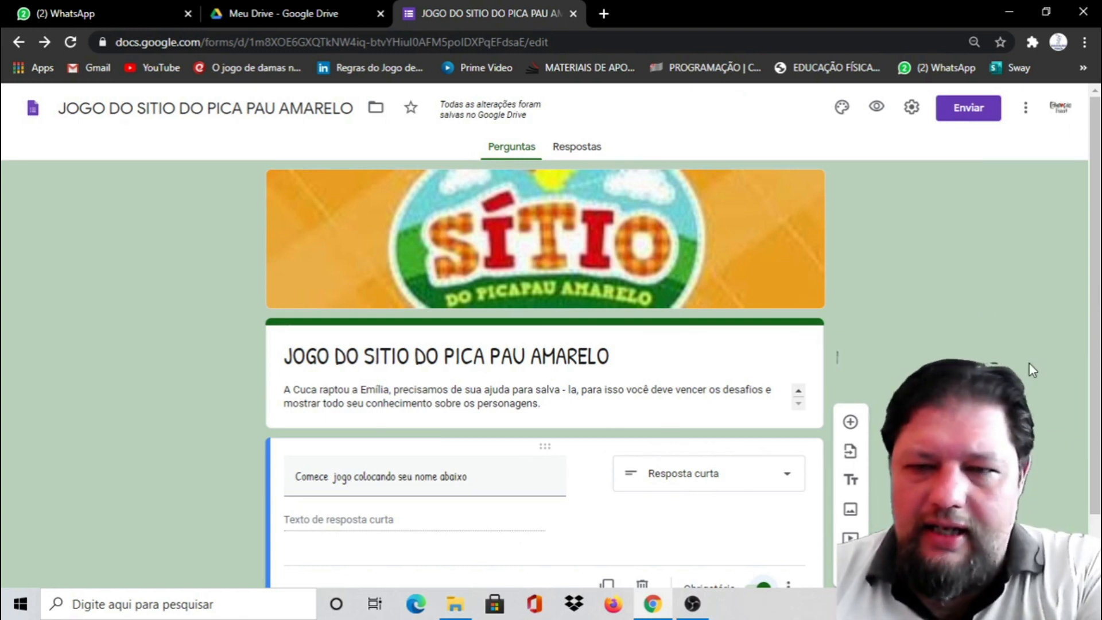
pyautogui.scroll(-1, 1029, 364)
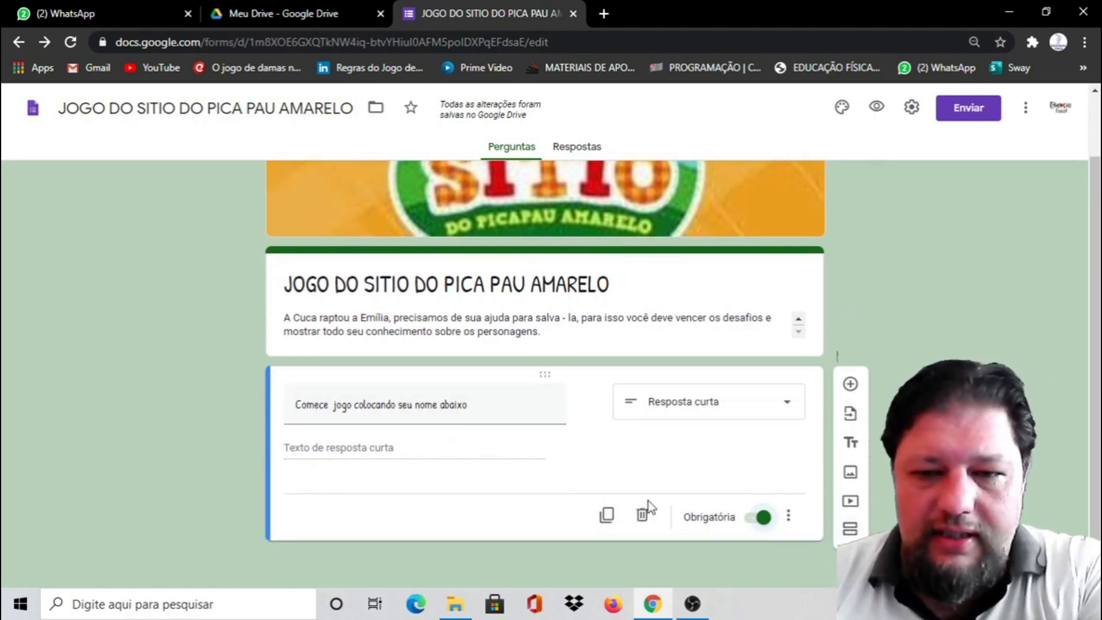
# Step: Add a new section after the player's name question and title it "DESAFIO 1"
pyautogui.click(852, 532)
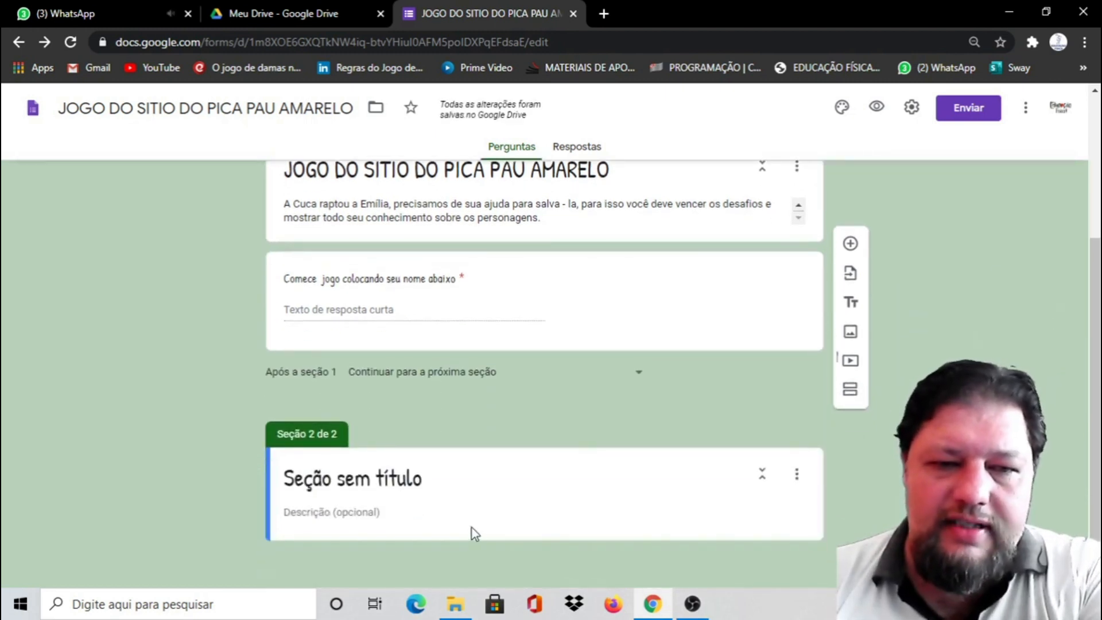
pyautogui.click(450, 483)
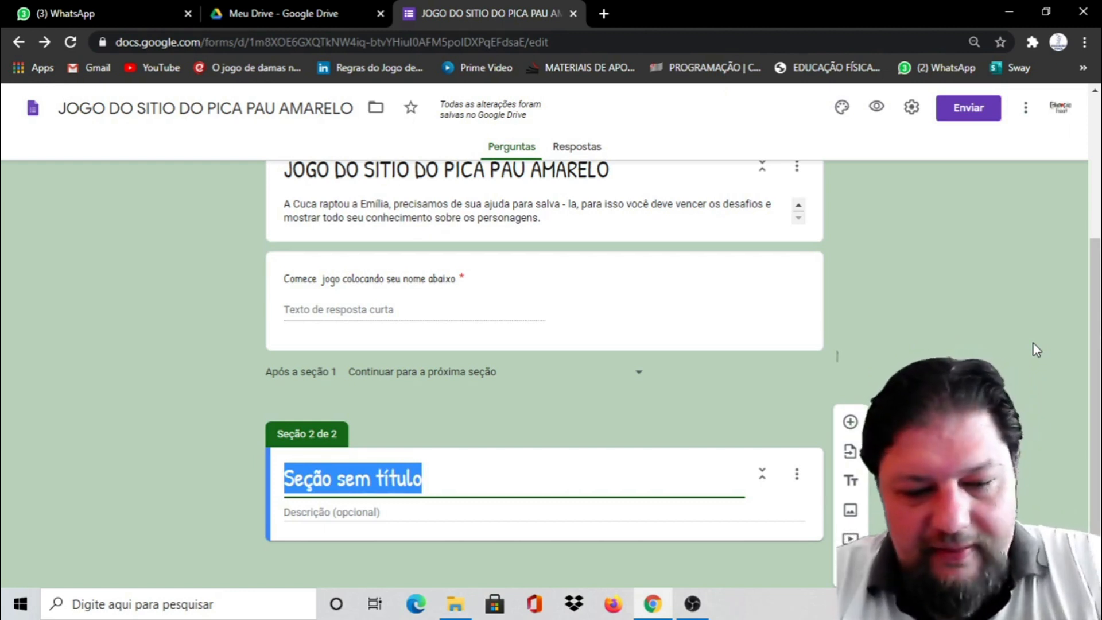
pyautogui.press('capslock')
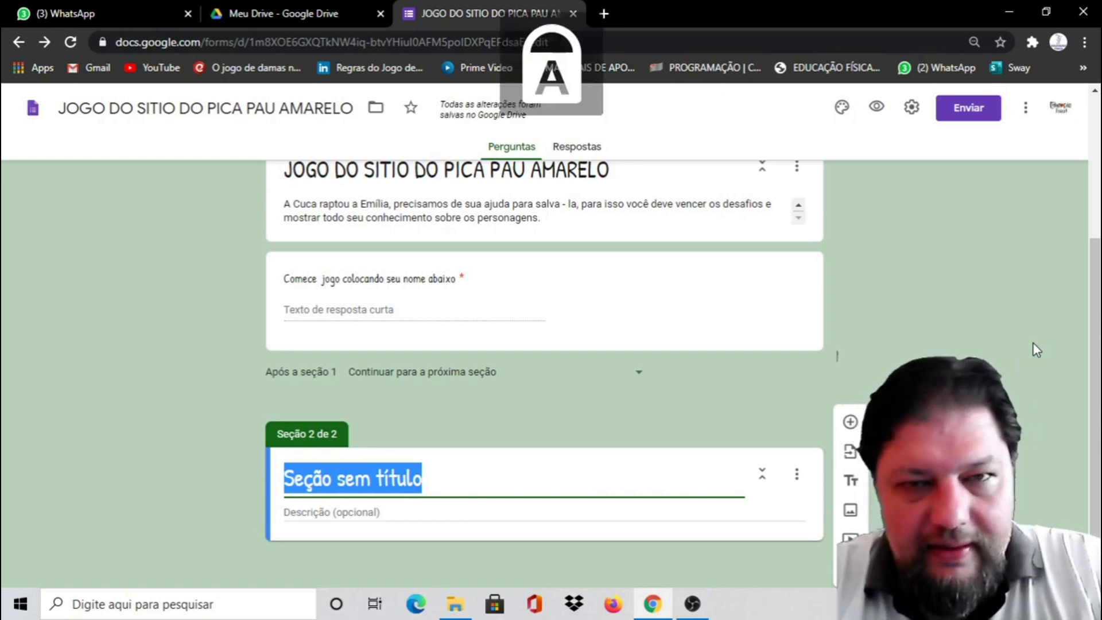
pyautogui.write('DESAFIO')
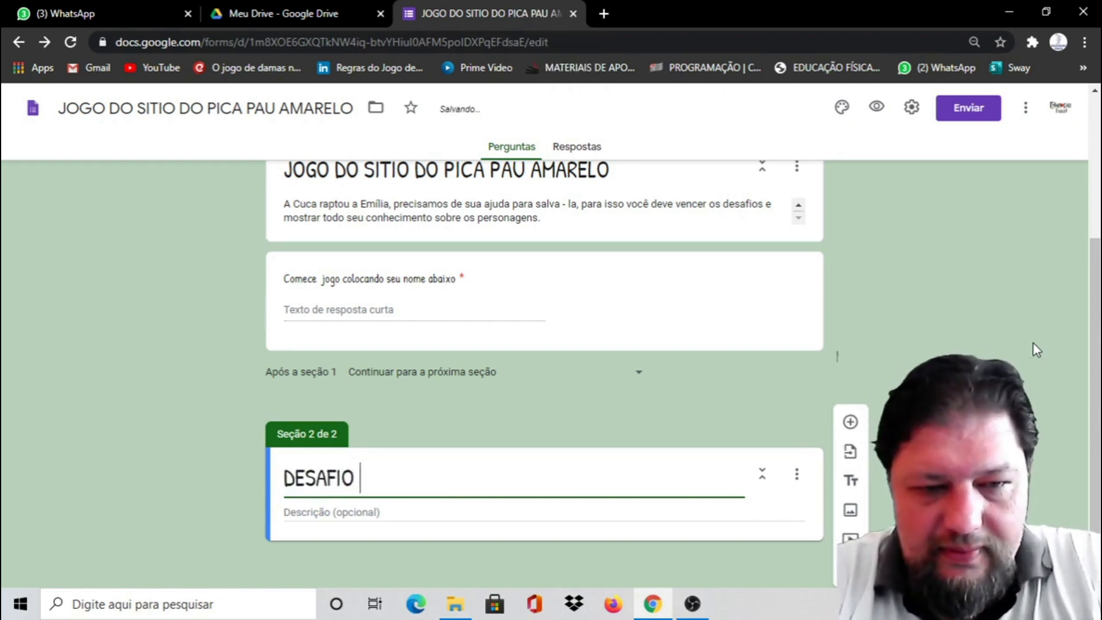
pyautogui.write(' 1')
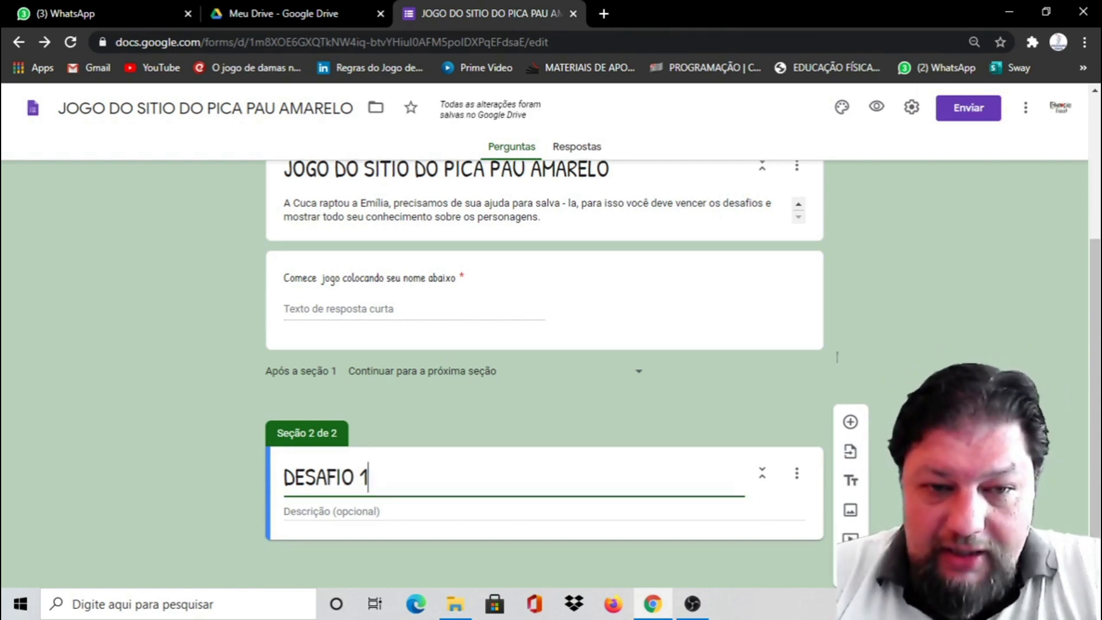
# Step: Search Google images for "SITIO" as an image to insert in the DESAFIO 1 section
pyautogui.click(853, 515)
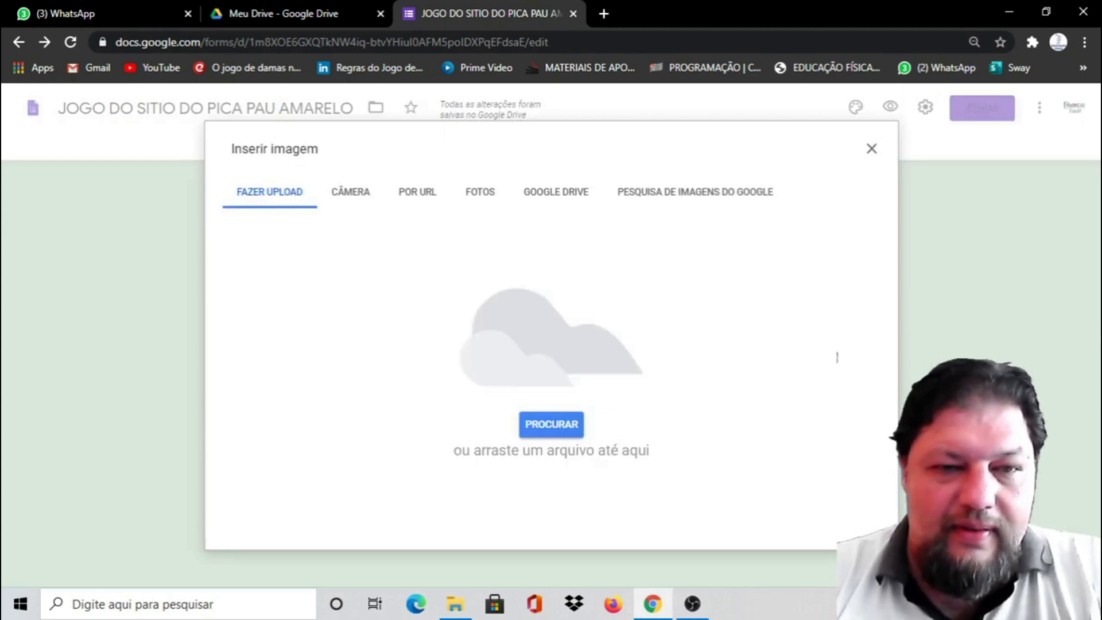
pyautogui.click(872, 149)
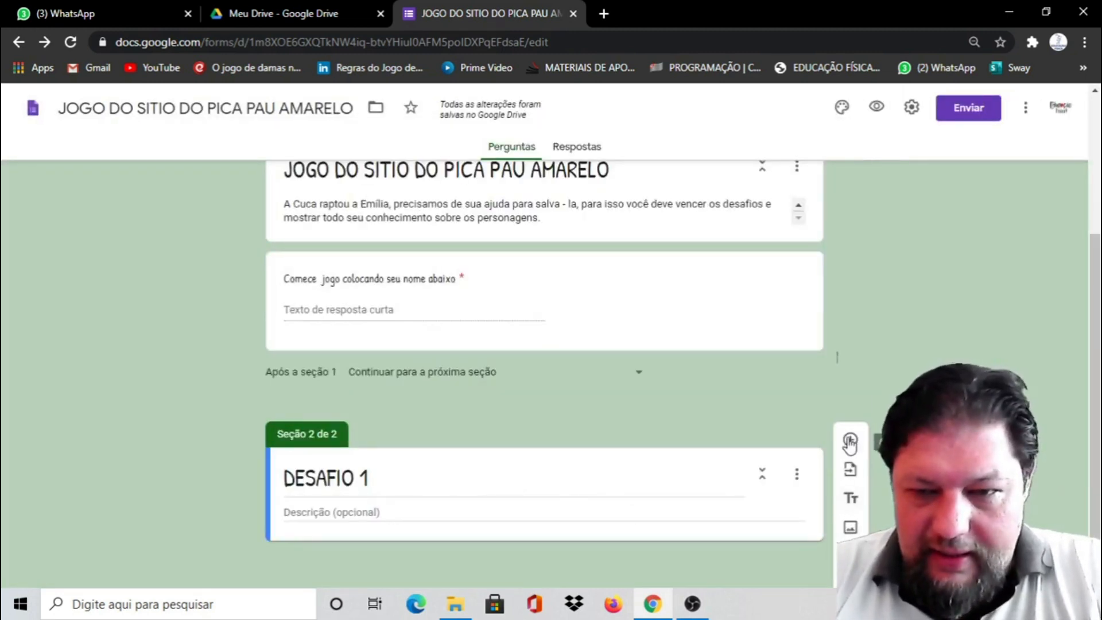
pyautogui.scroll(-1, 851, 448)
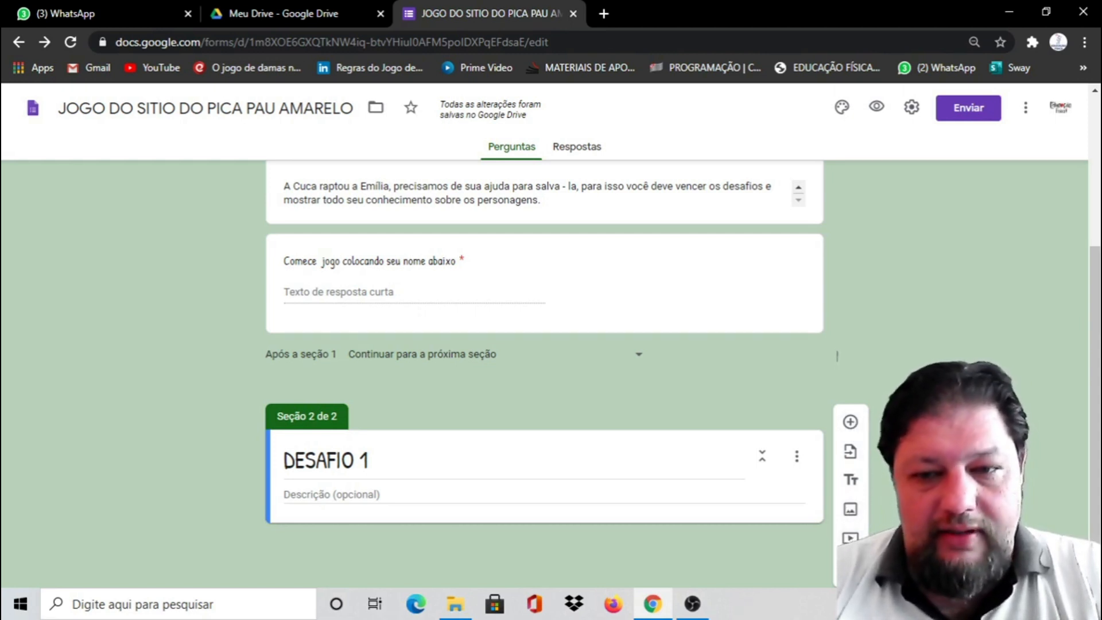
pyautogui.click(851, 510)
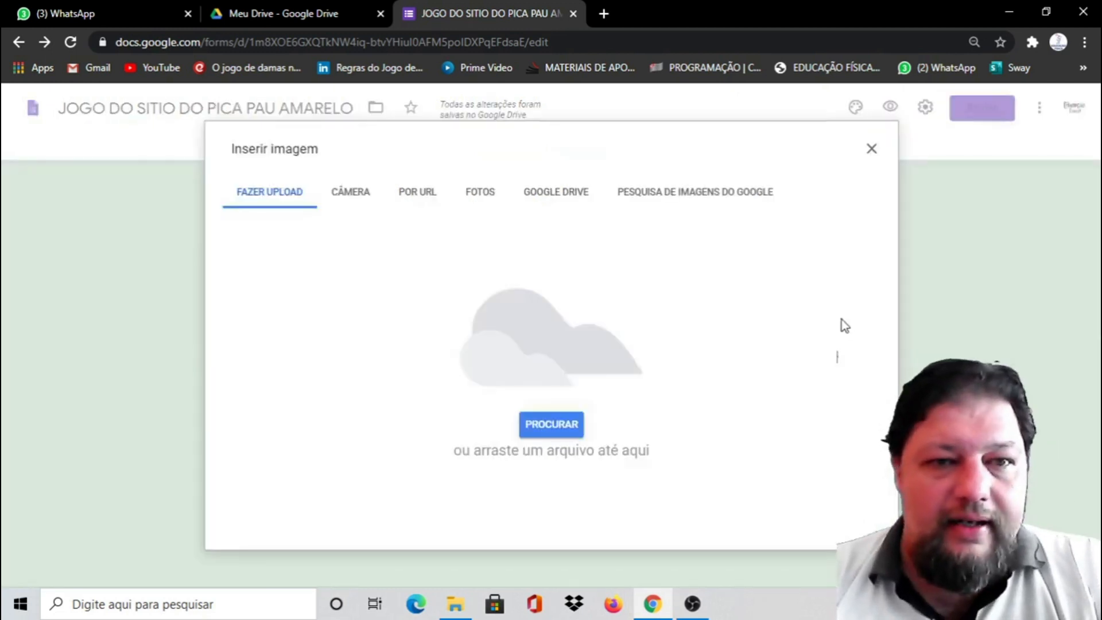
pyautogui.click(726, 199)
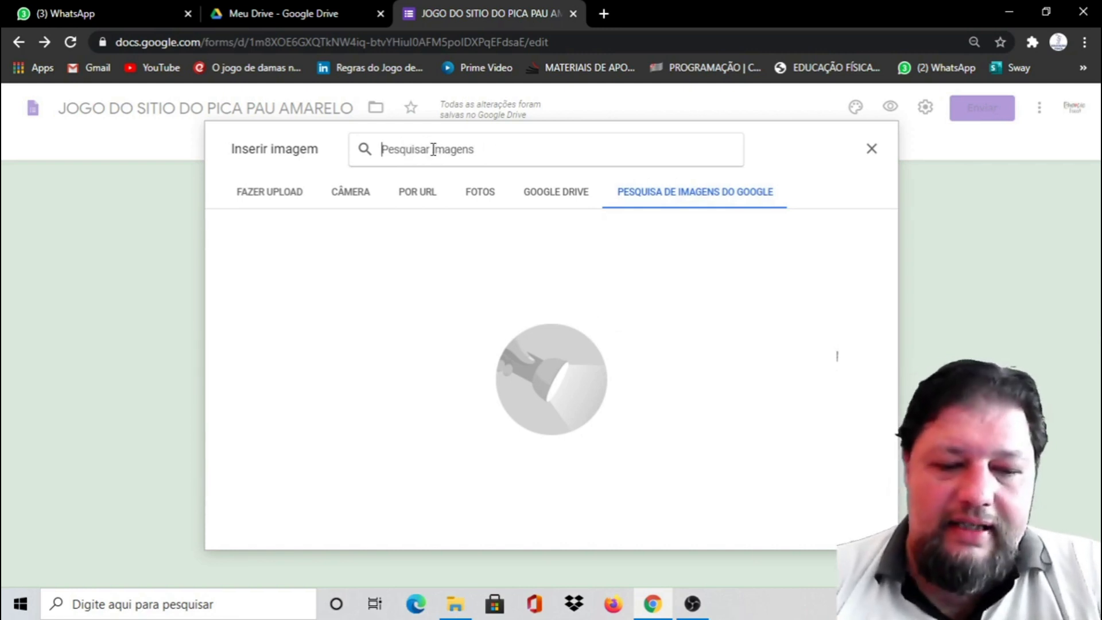
pyautogui.write('sITIO')
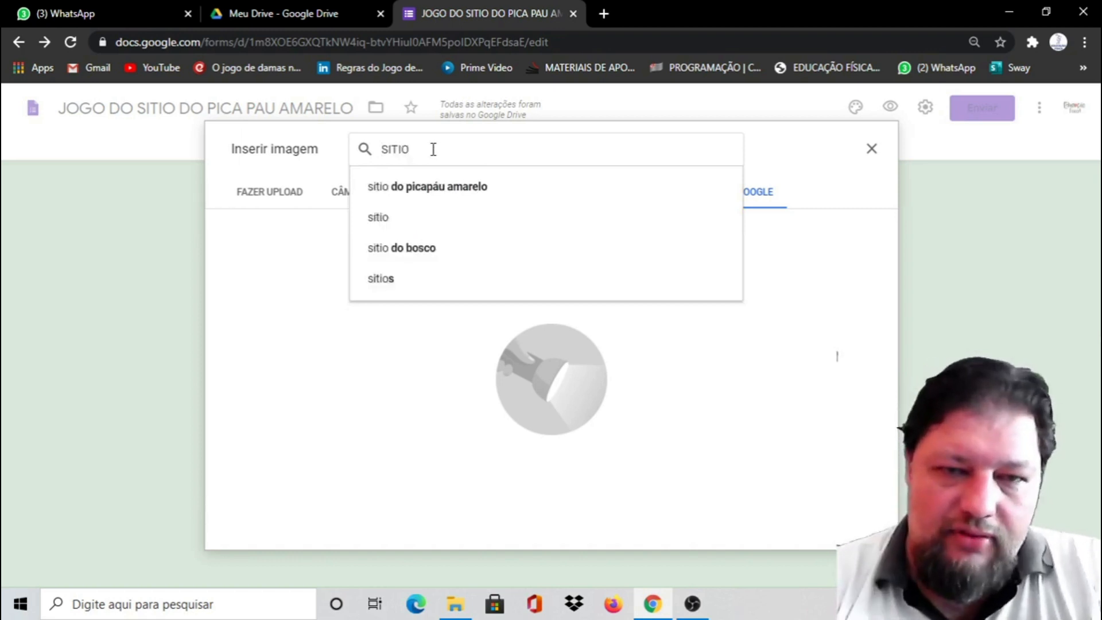
pyautogui.press('Return')
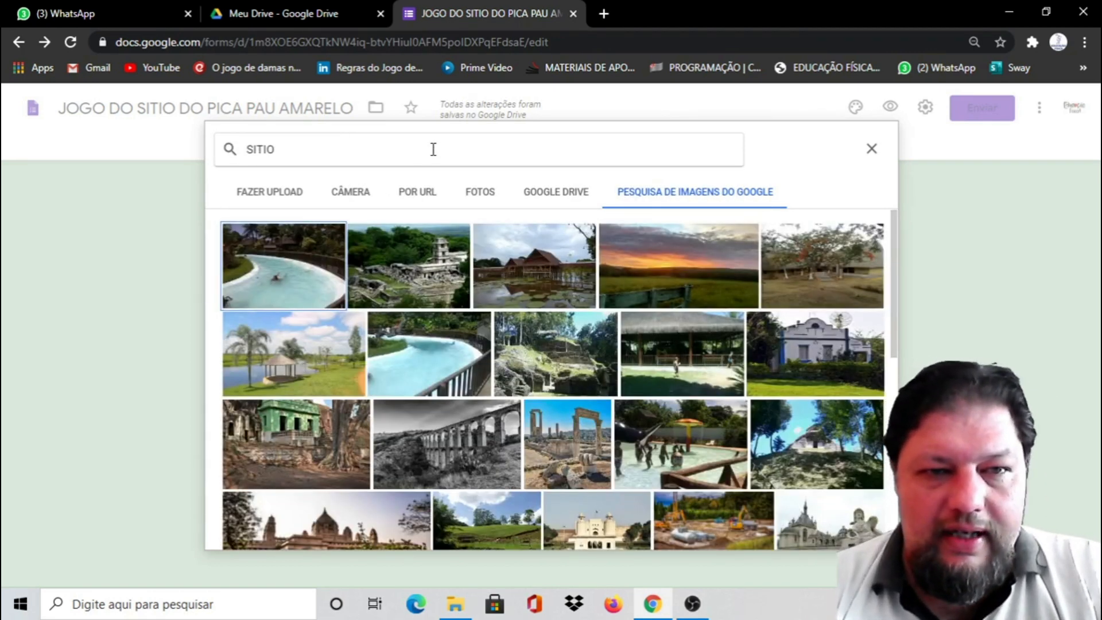
# Step: Refine the Google image search to "SITIO DO PICA PAU"
pyautogui.click(434, 149)
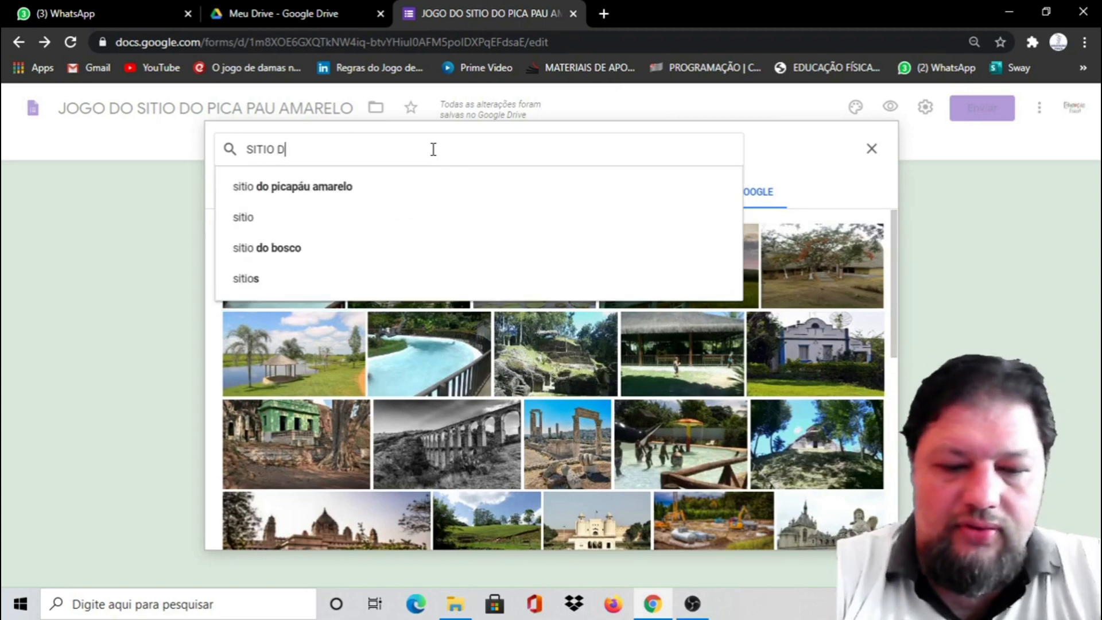
pyautogui.write('DO PICA ')
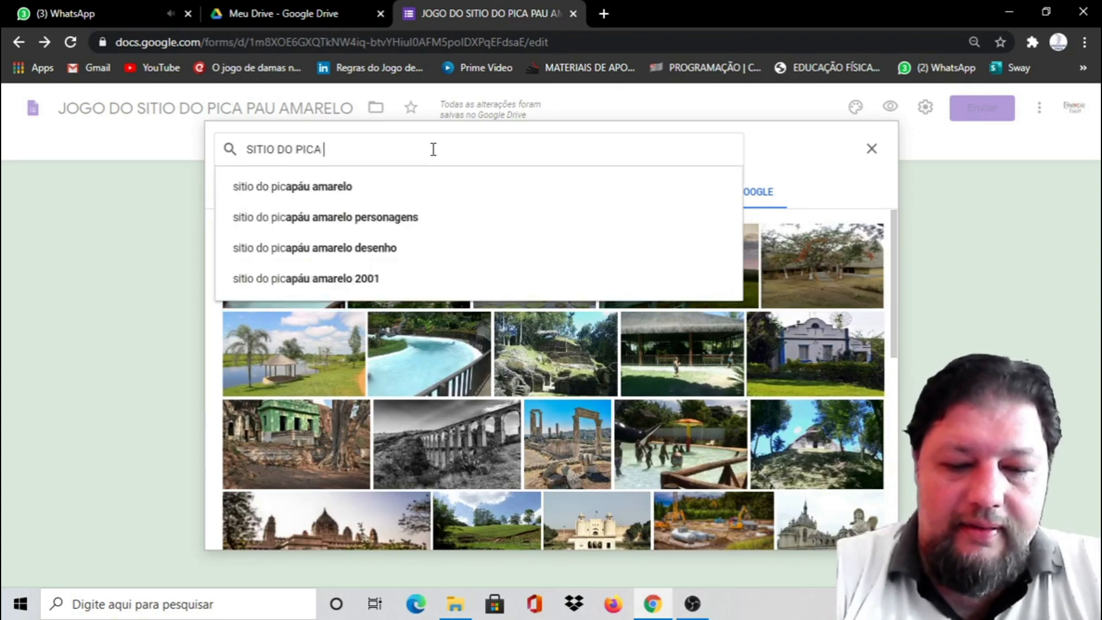
pyautogui.write('PAU')
pyautogui.press('Return')
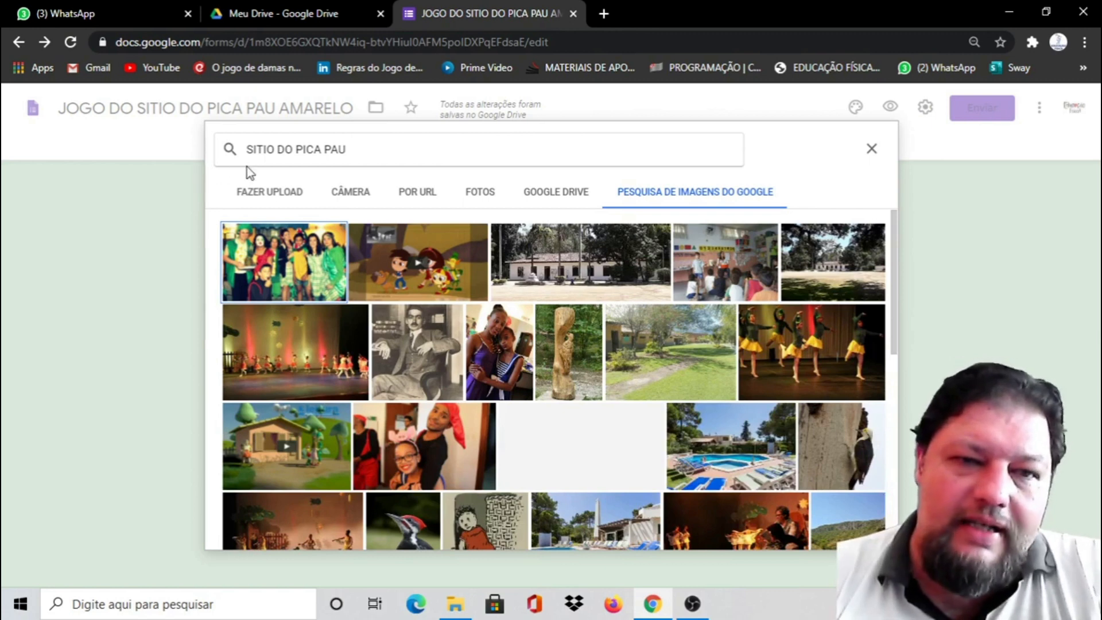
# Step: Upload the "DESAFIO 1" picture from the AULAS FORA DO ONE DRIVE folder into the DESAFIO 1 section
pyautogui.click(273, 196)
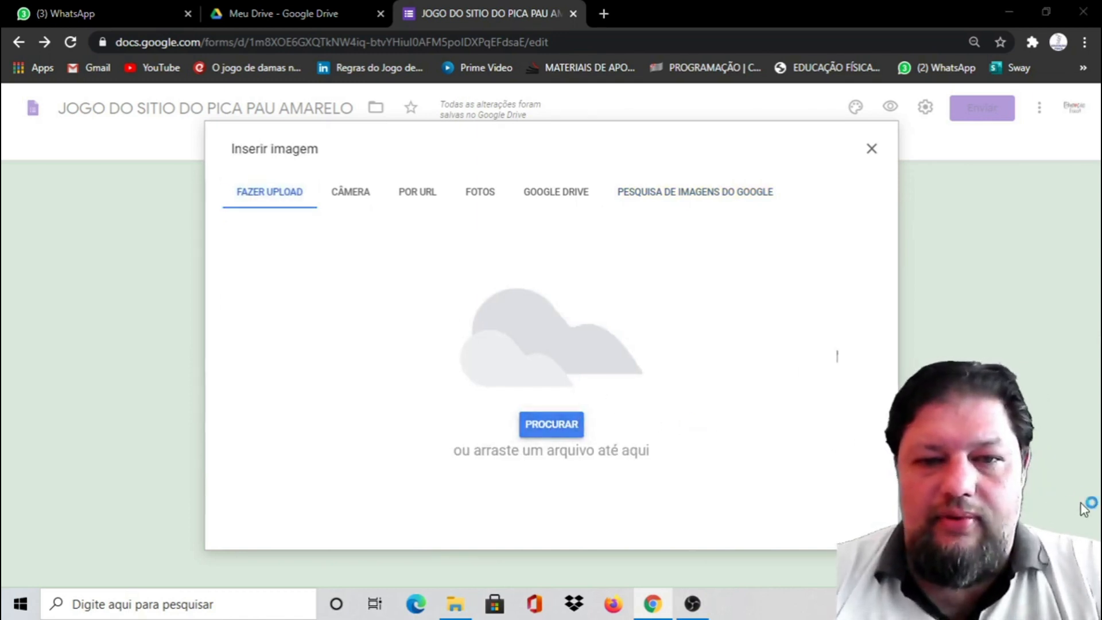
pyautogui.click(550, 425)
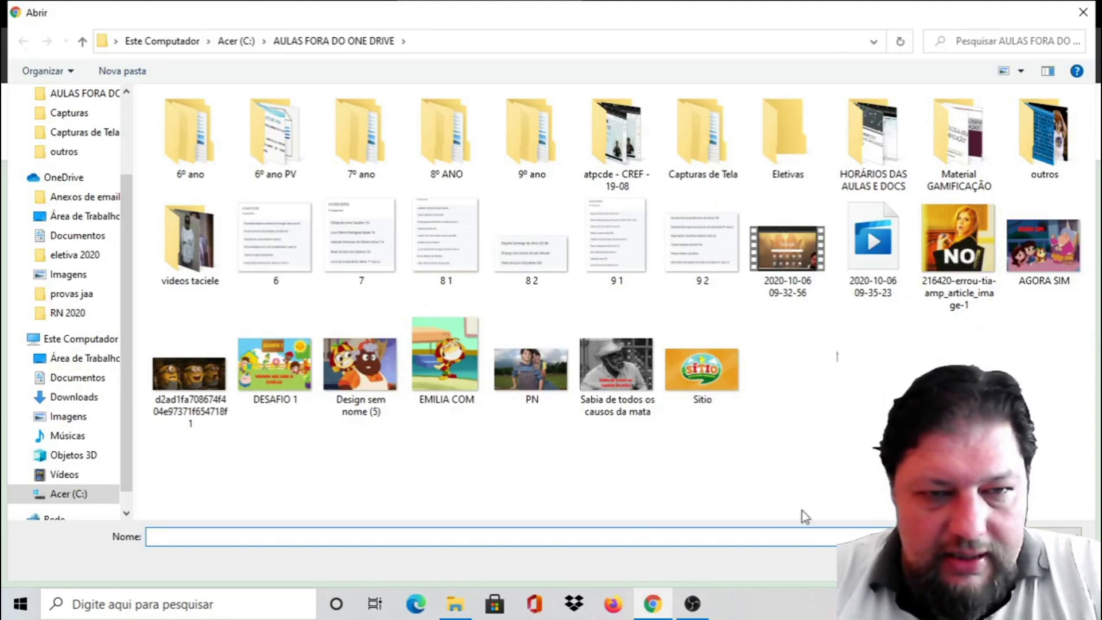
pyautogui.click(304, 390)
pyautogui.doubleClick(307, 392)
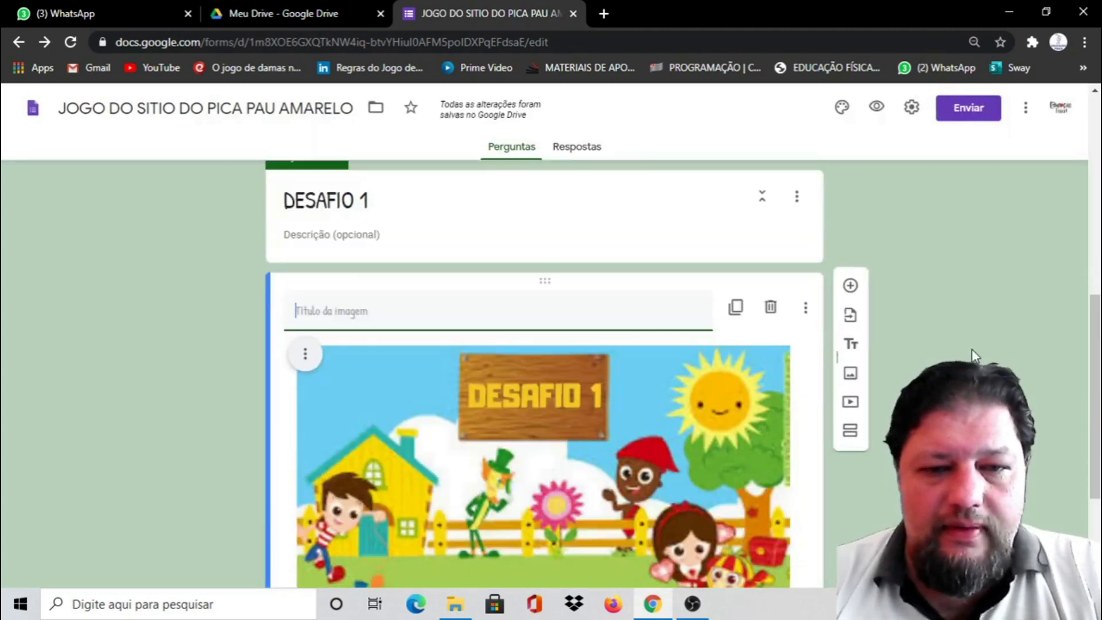
pyautogui.scroll(5, 975, 359)
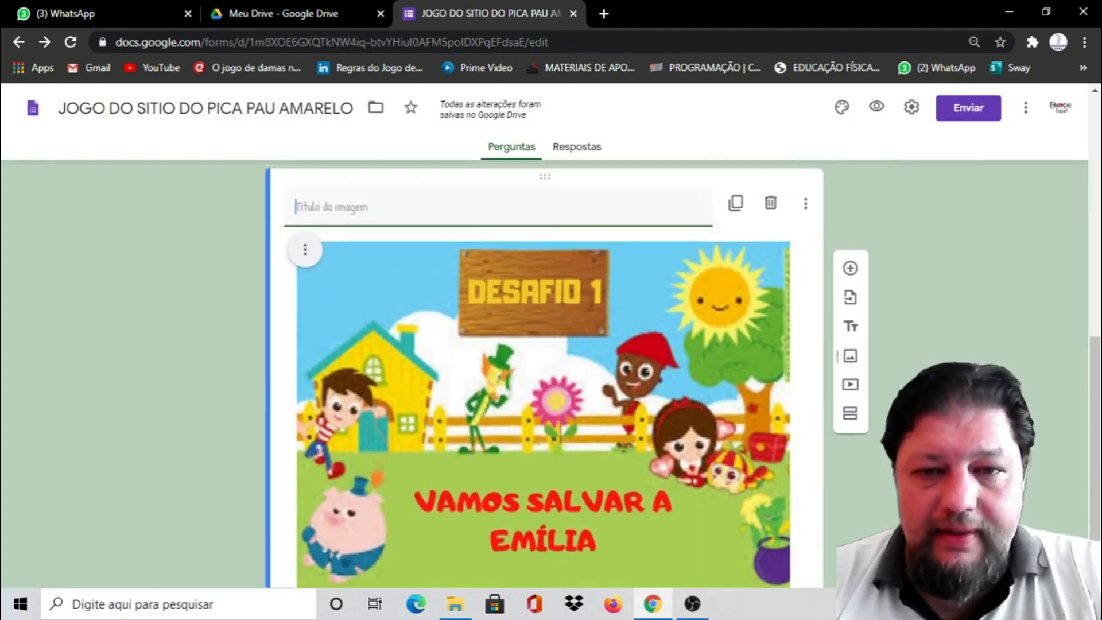
# Step: Preview the form and test the mandatory name question by continuing first without an answer, then with the player's name
pyautogui.scroll(5, 837, 357)
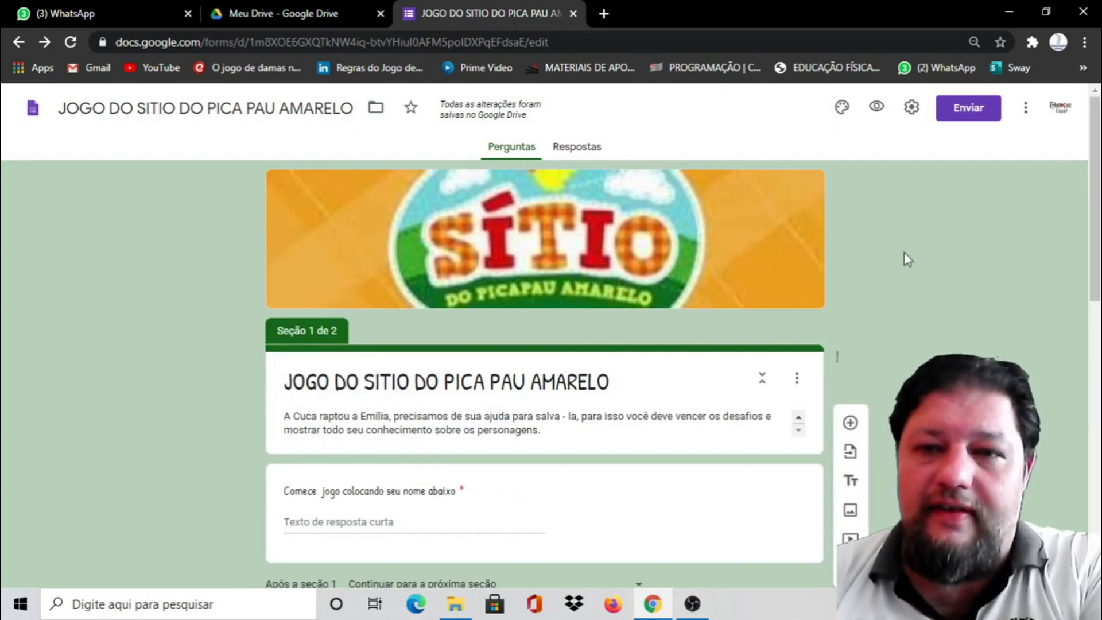
pyautogui.click(876, 109)
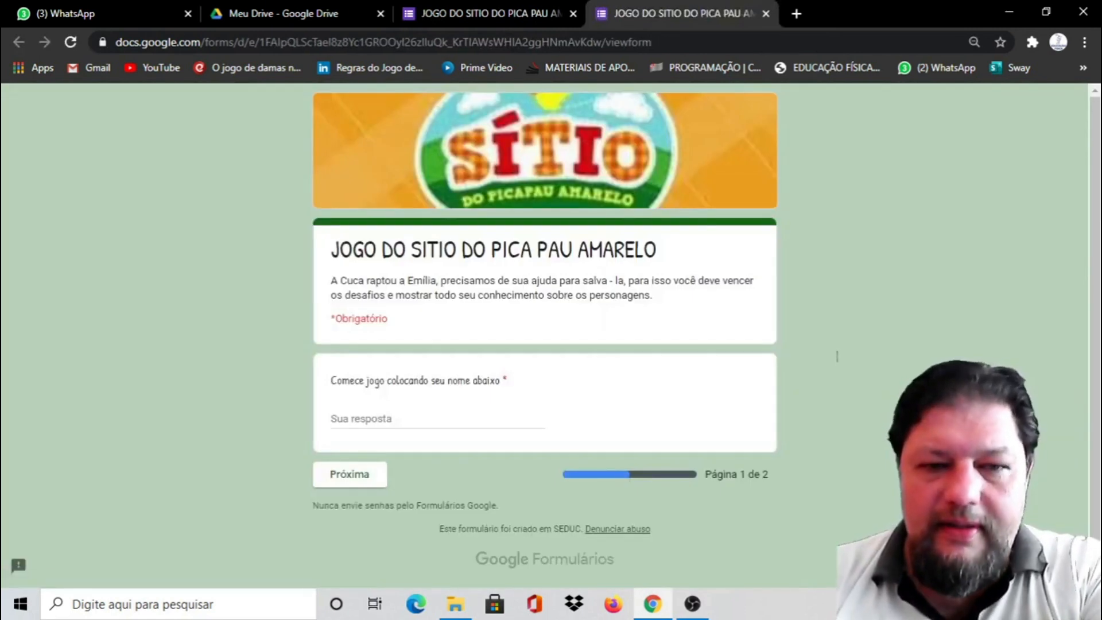
pyautogui.scroll(-1, 914, 339)
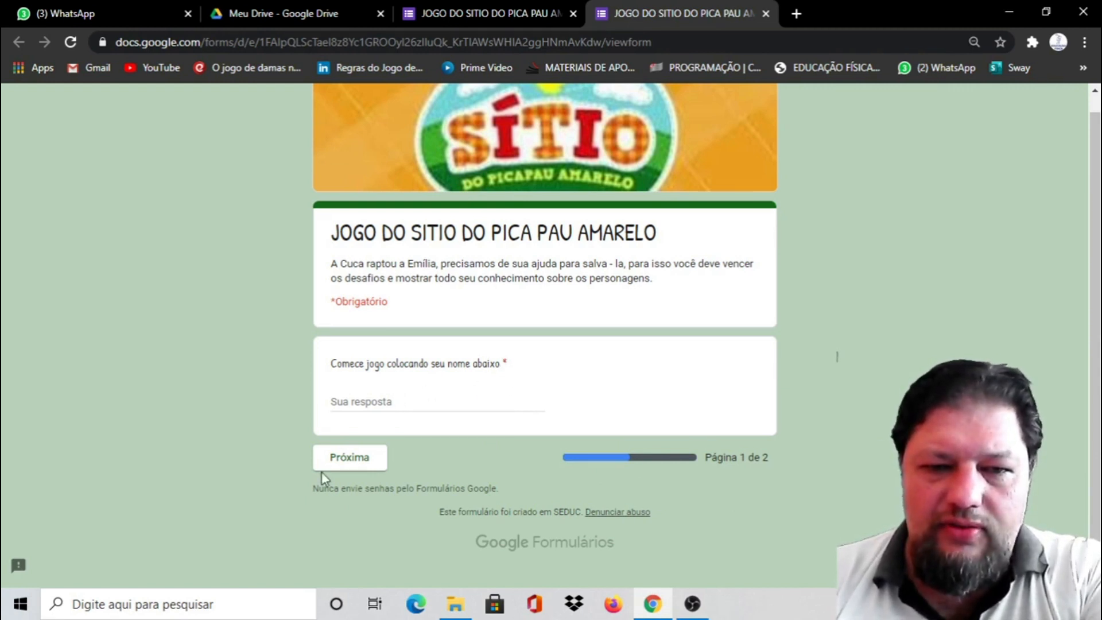
pyautogui.click(341, 462)
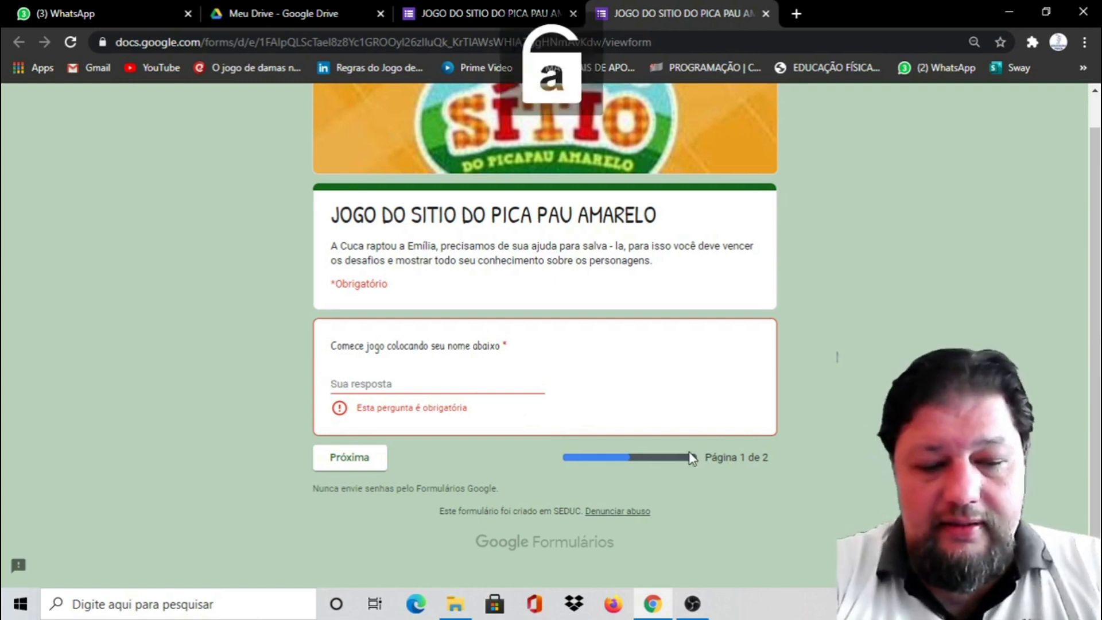
pyautogui.write('denis')
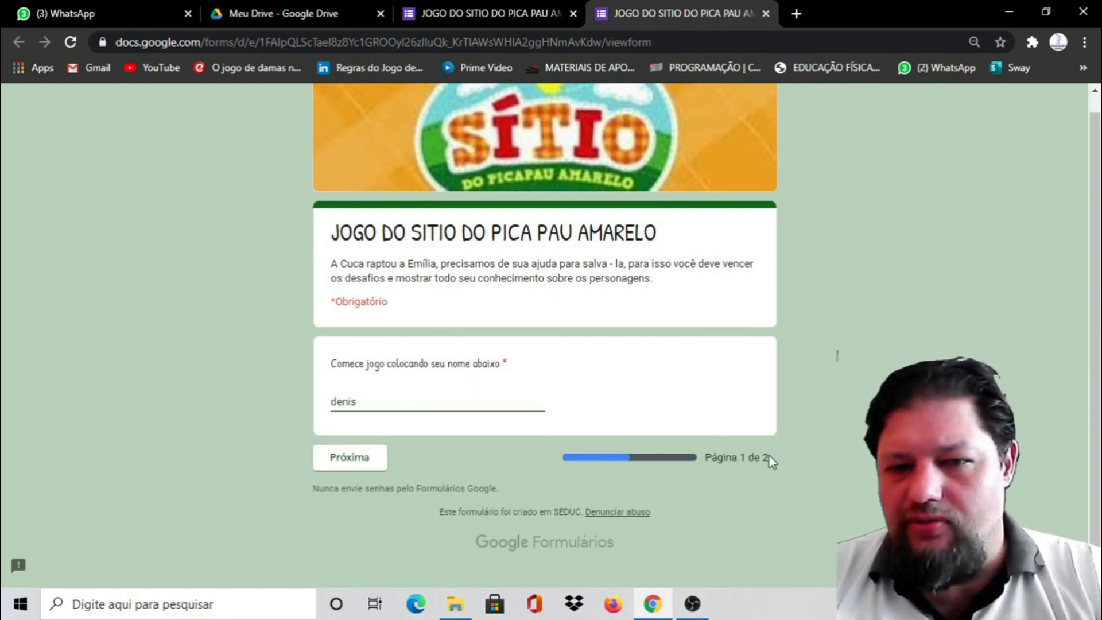
pyautogui.click(351, 459)
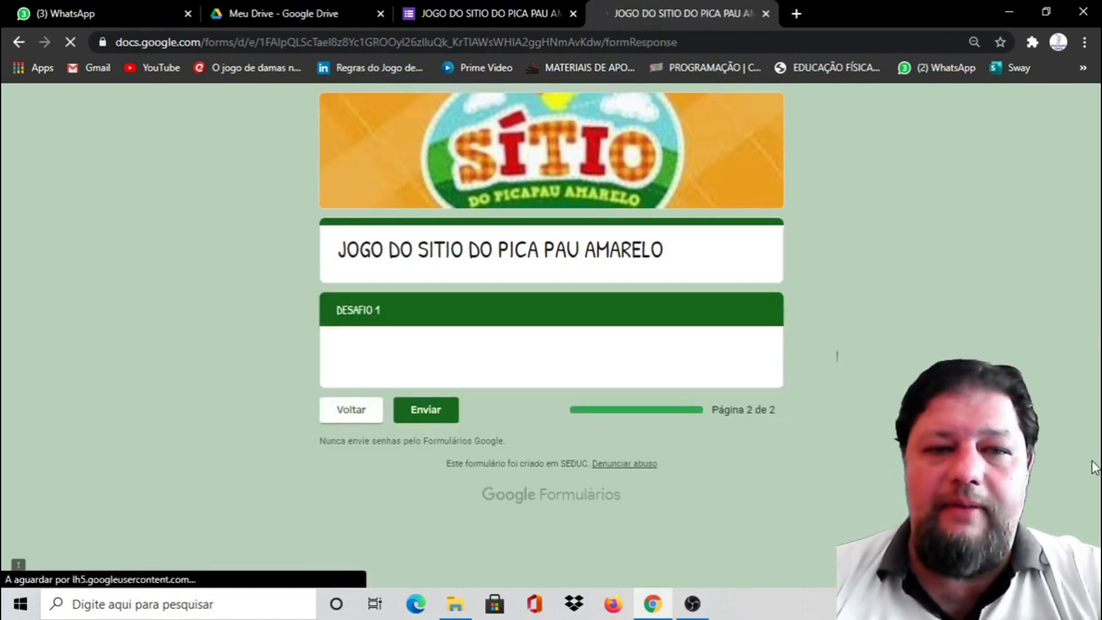
# Step: Review the DESAFIO 1 page in the preview, then return to the first page and close the preview
pyautogui.scroll(-3, 941, 335)
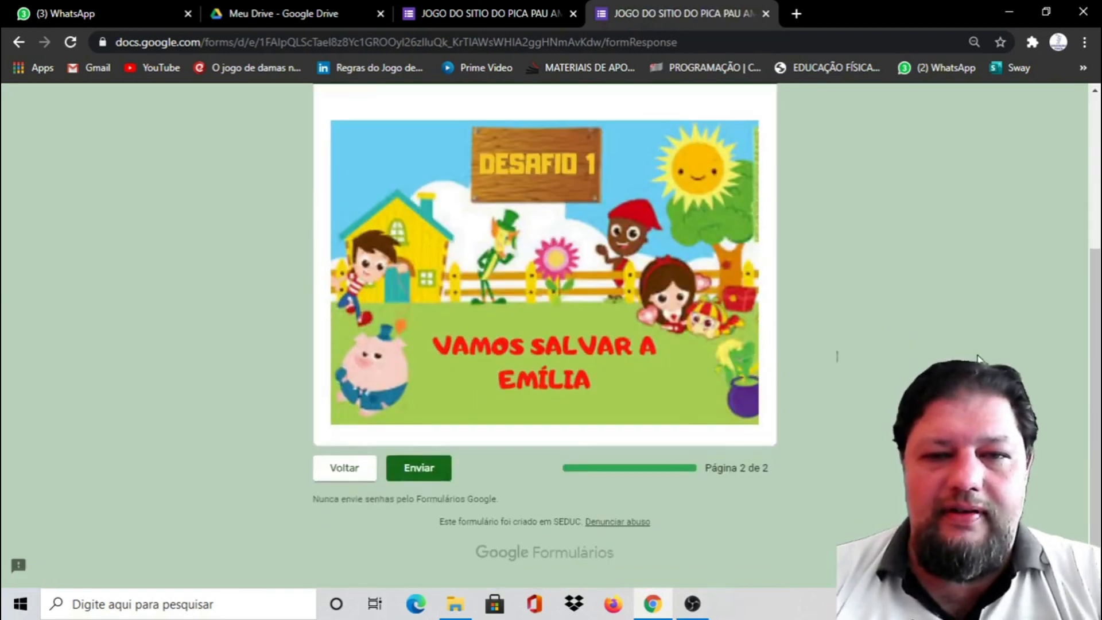
pyautogui.scroll(2, 978, 356)
pyautogui.scroll(-3, 977, 357)
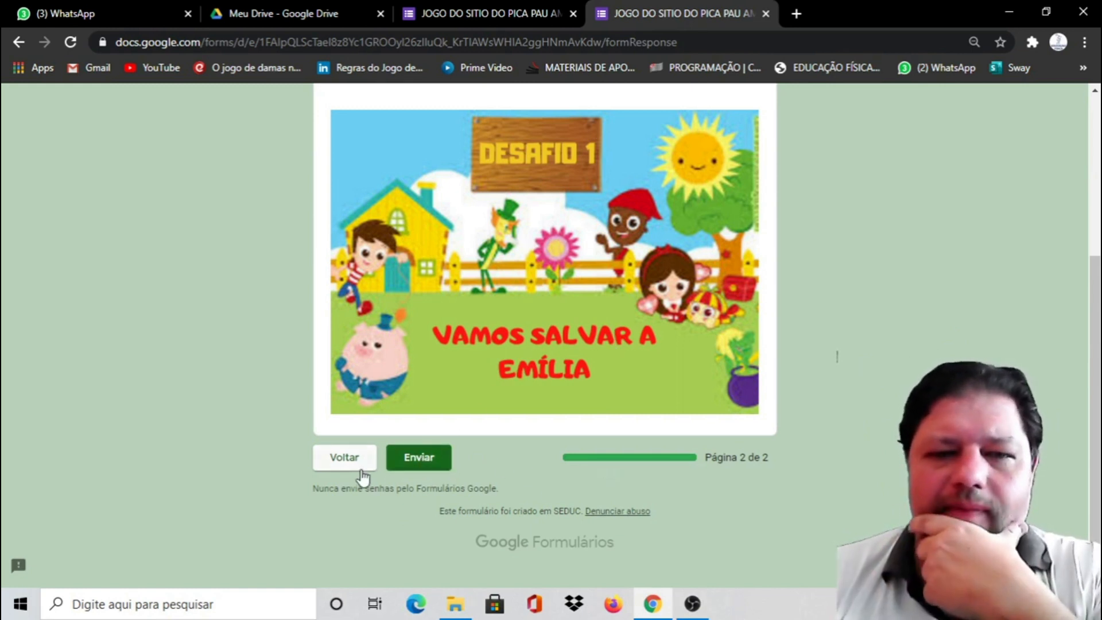
pyautogui.click(345, 458)
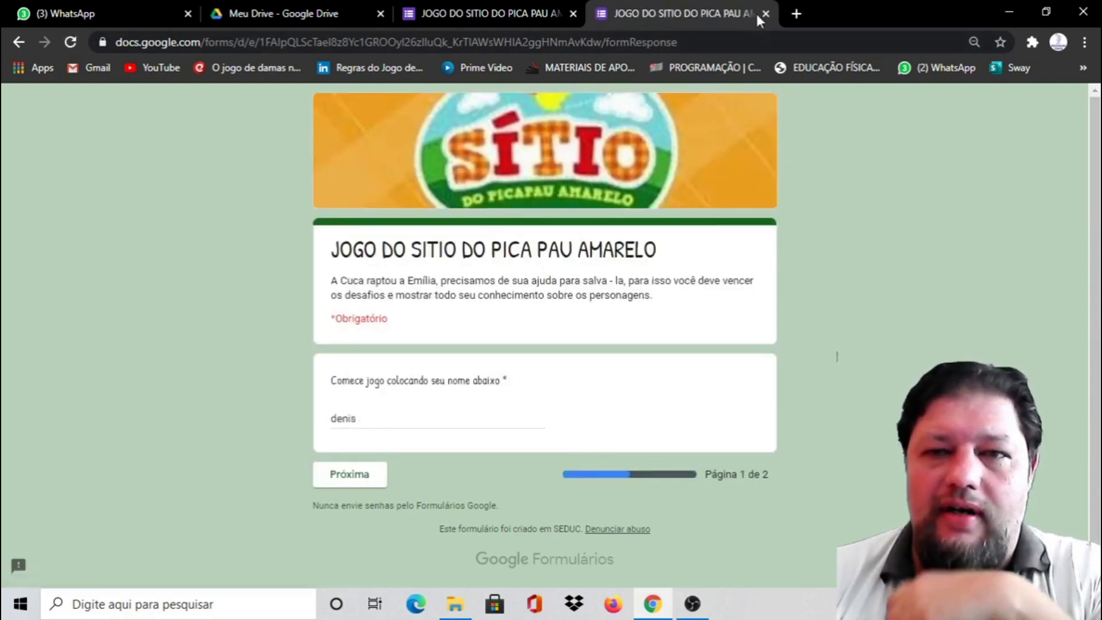
pyautogui.click(765, 13)
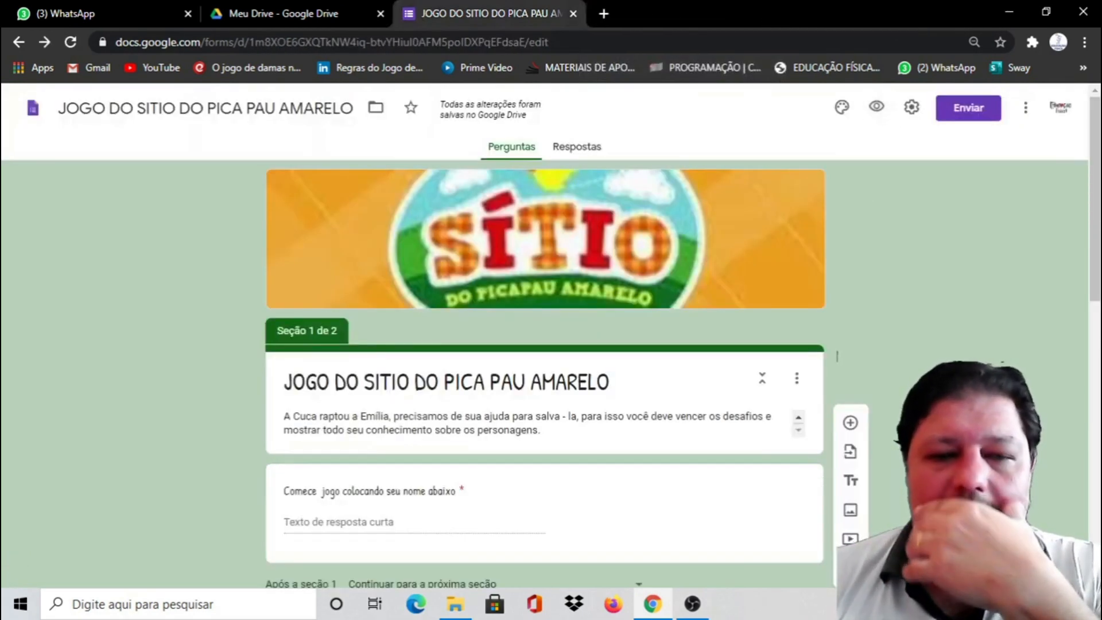
# Step: Add a third section below the DESAFIO 1 image and title it "1 DESAFIO"
pyautogui.scroll(-10, 545, 373)
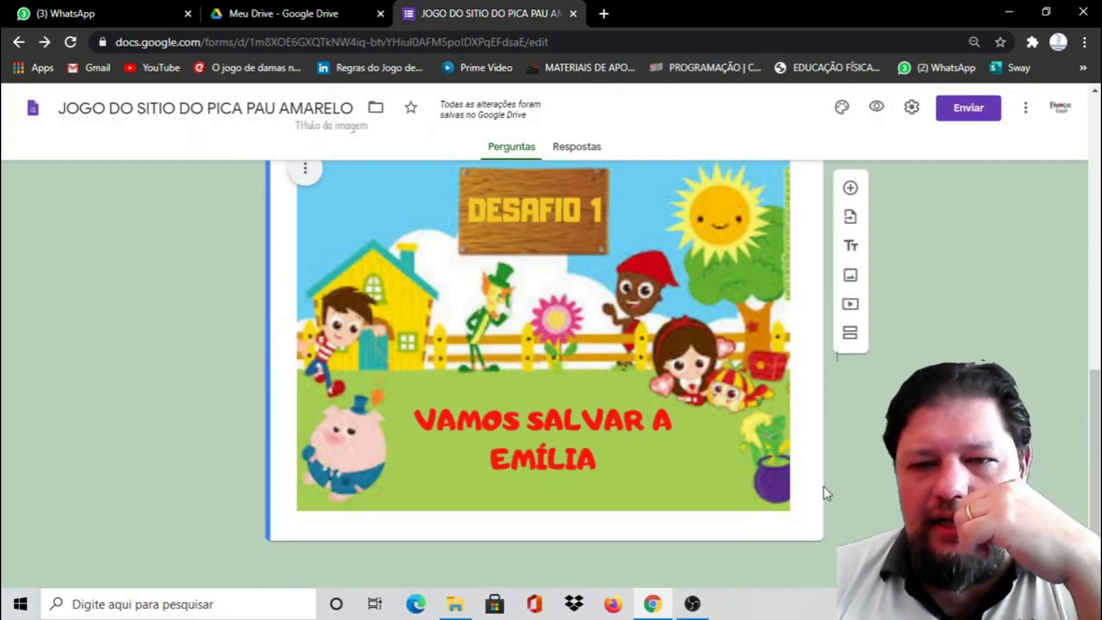
pyautogui.scroll(4, 818, 485)
pyautogui.scroll(-4, 854, 347)
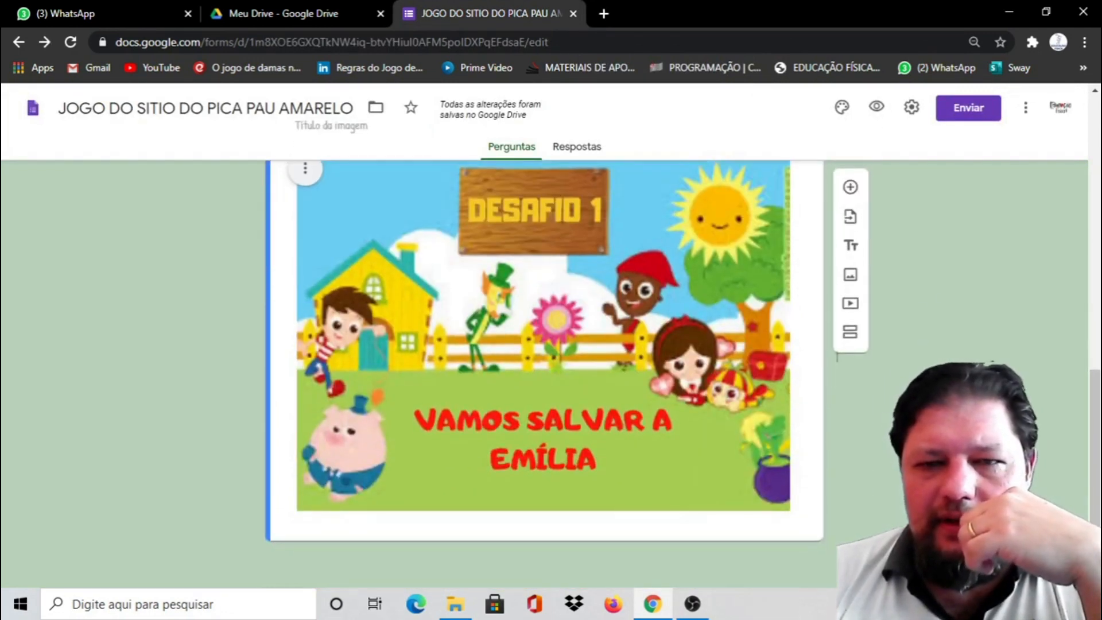
pyautogui.click(851, 334)
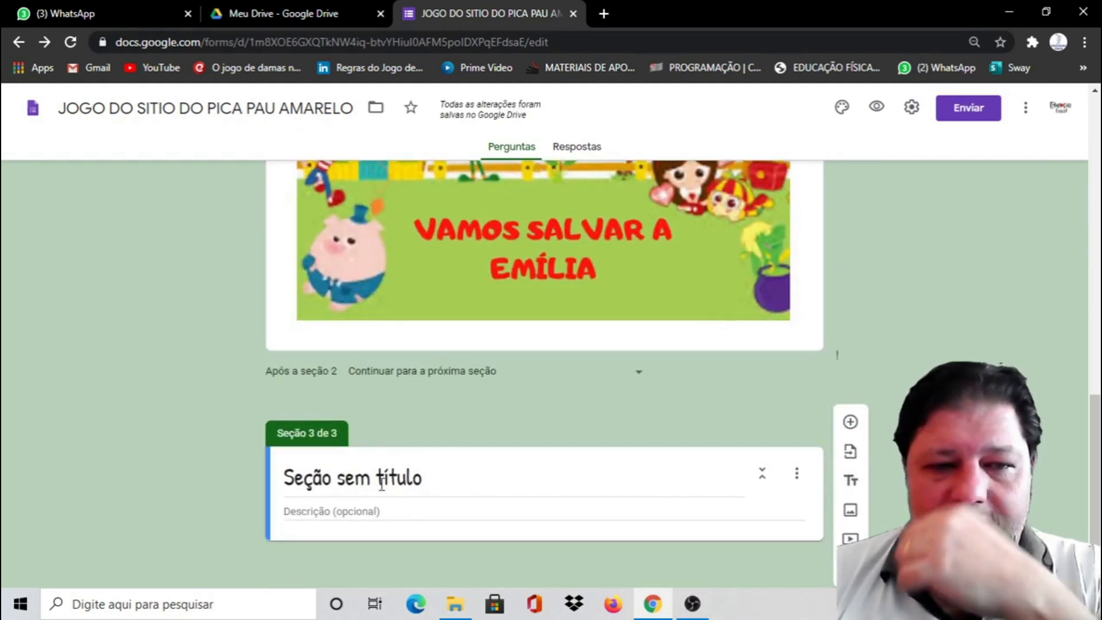
pyautogui.click(475, 481)
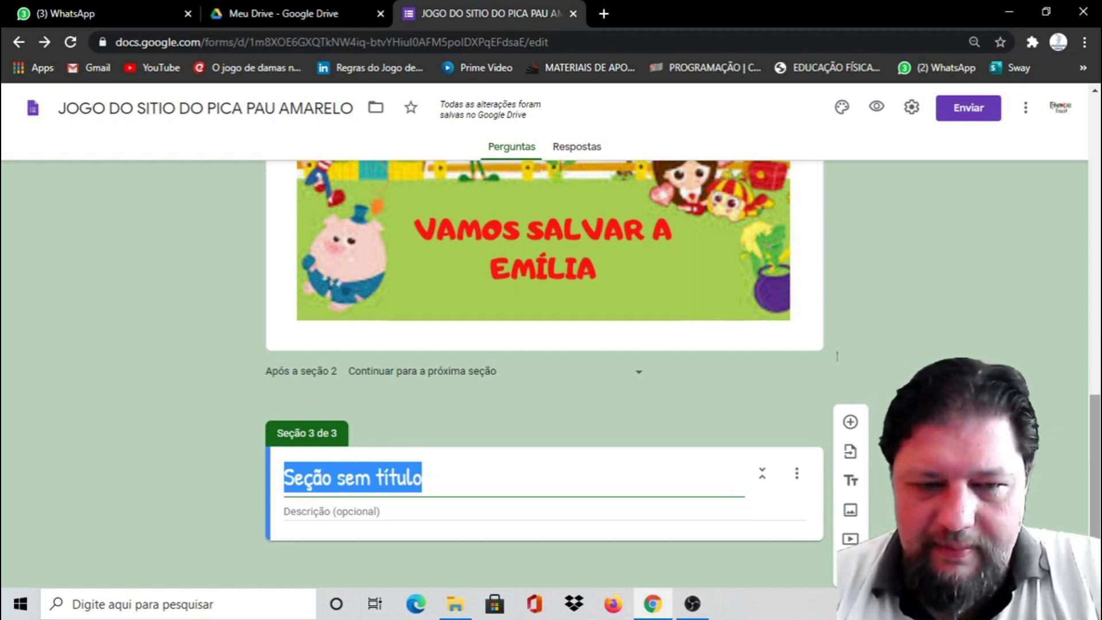
pyautogui.write('1')
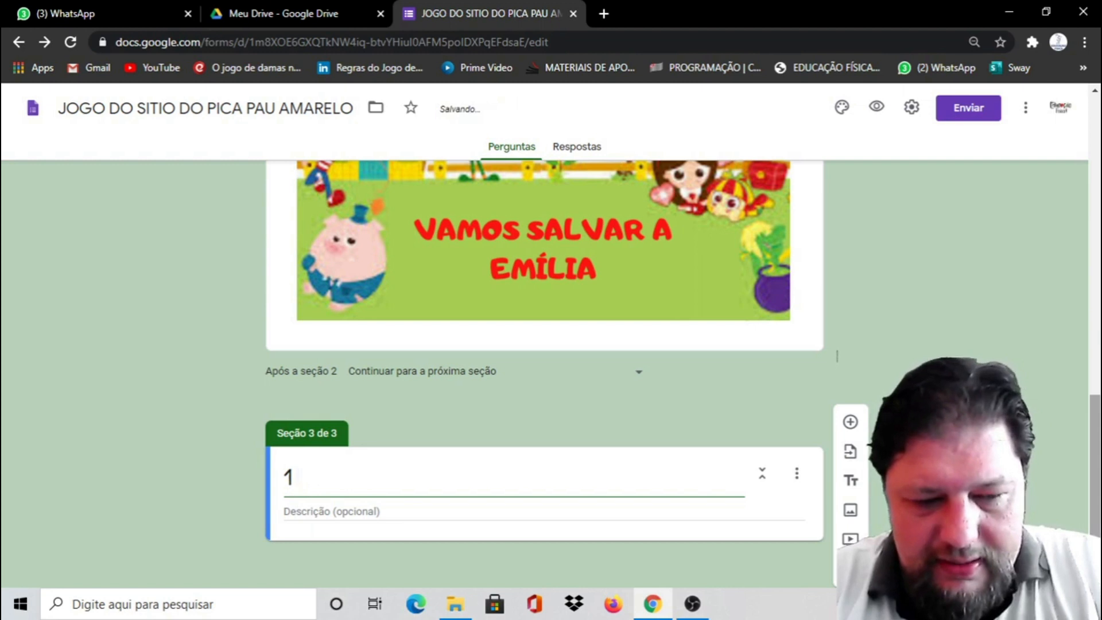
pyautogui.press('capslock')
pyautogui.write('SAFIO')
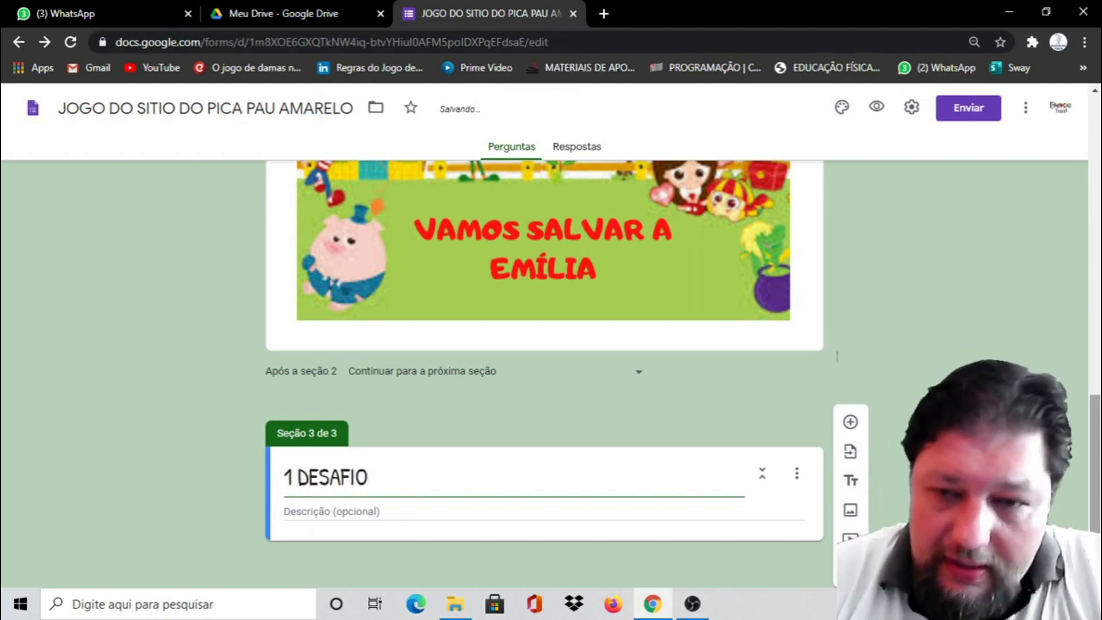
# Step: Add a question to the 1 DESAFIO section reading "Qual é o nome da avó de Narizinho e Pedrinho?"
pyautogui.click(851, 423)
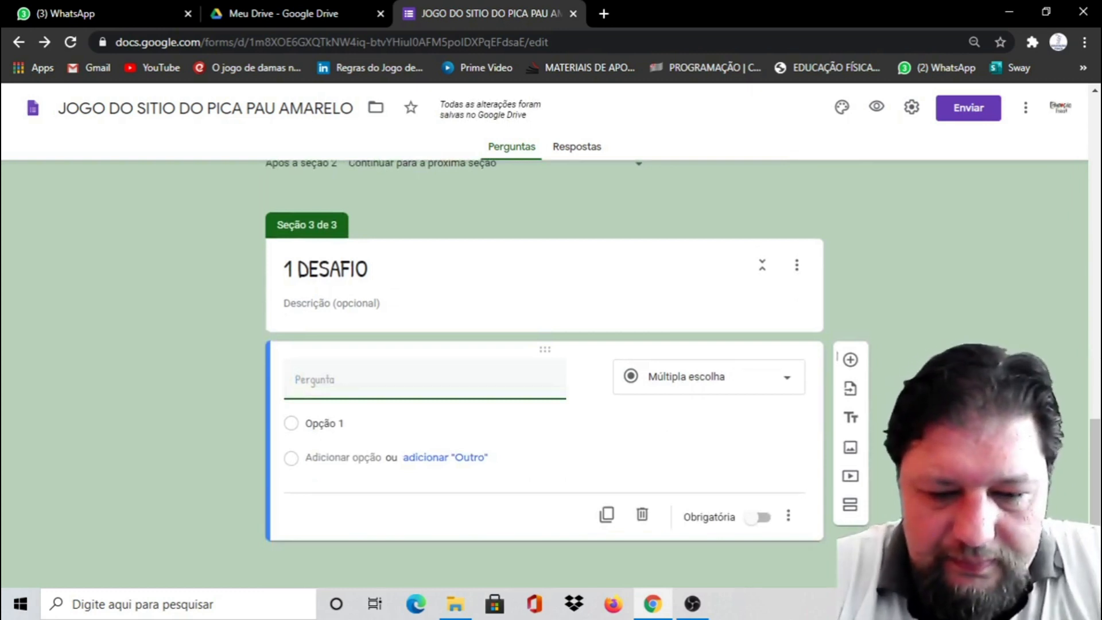
pyautogui.press('capslock')
pyautogui.press('BackSpace')
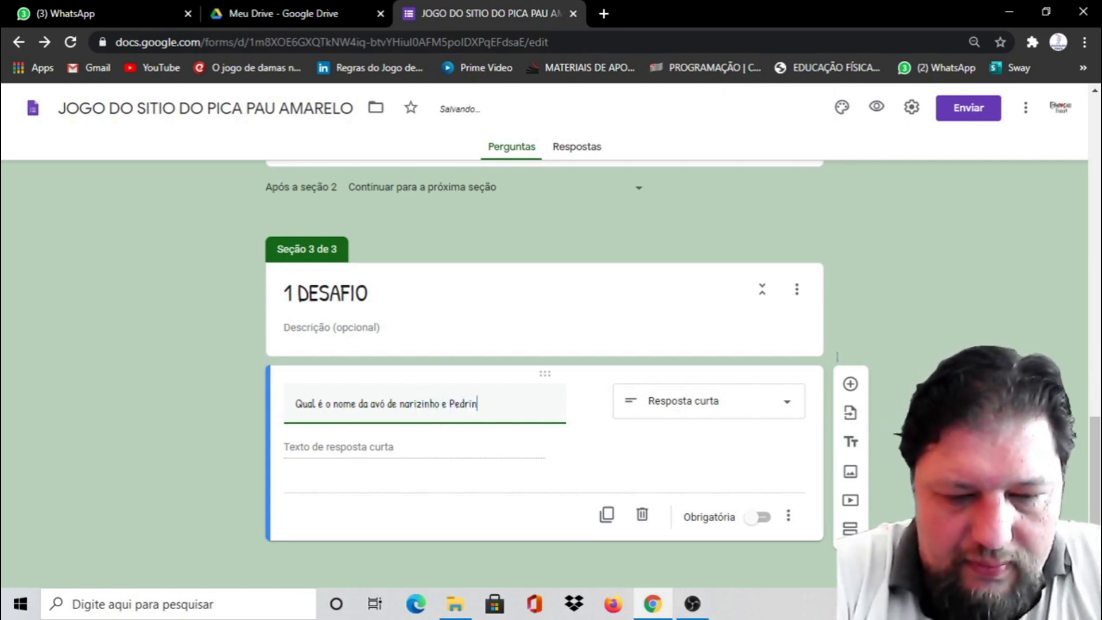
pyautogui.write('?')
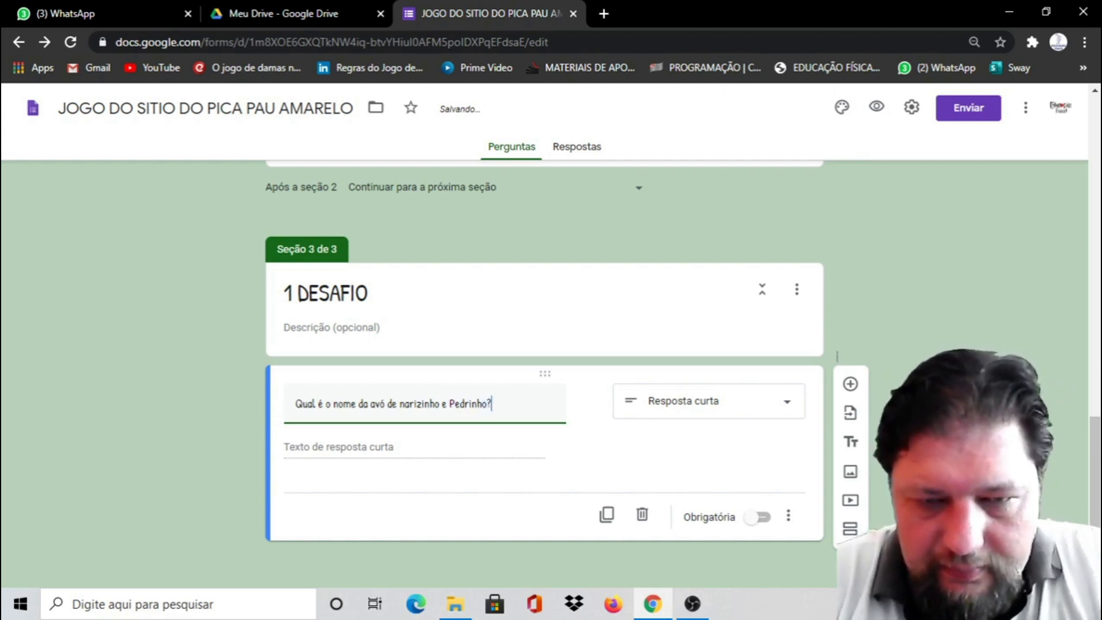
pyautogui.click(405, 404)
pyautogui.press('BackSpace')
pyautogui.write('N')
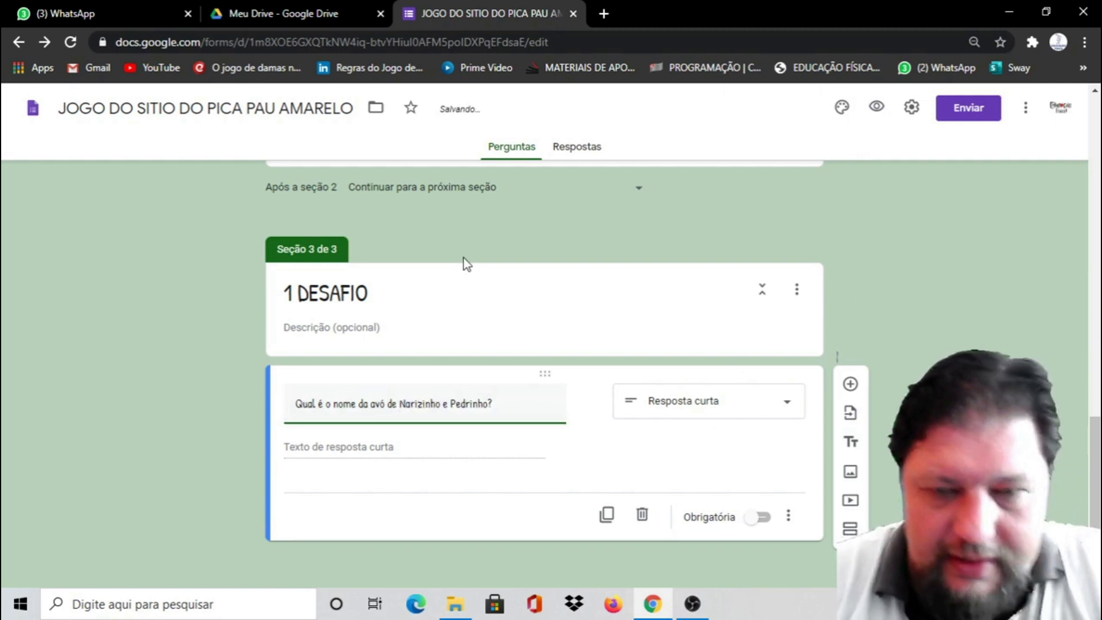
# Step: Make the grandmother question mandatory and set its type to Múltipla escolha
pyautogui.click(759, 519)
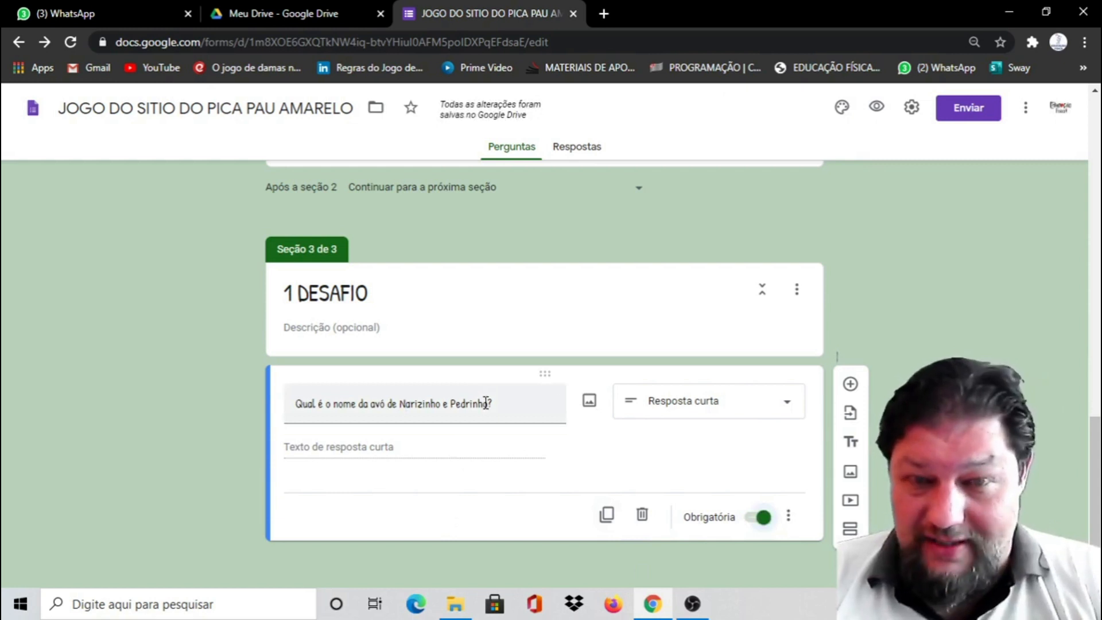
pyautogui.click(787, 405)
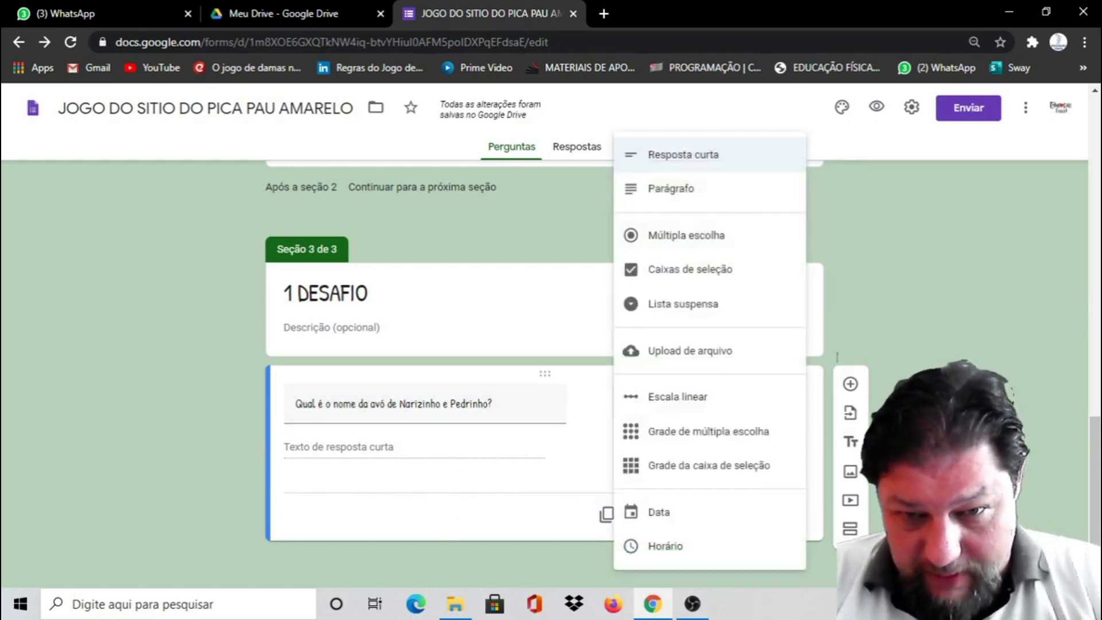
pyautogui.click(697, 240)
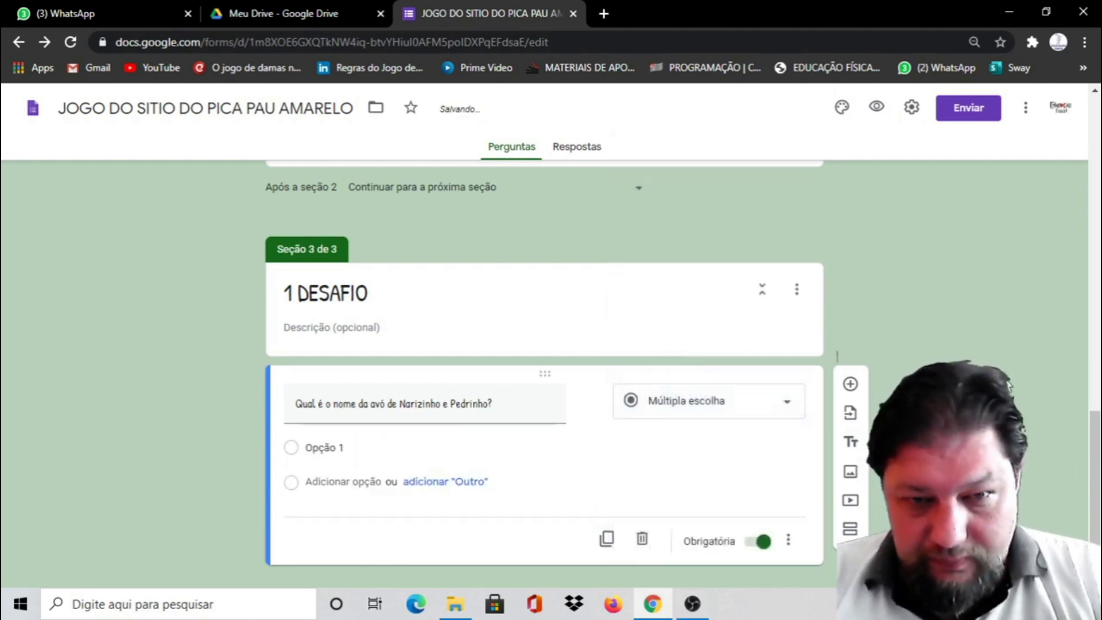
# Step: Enter "TIA NASTÁCIA" as the first answer option of the grandmother question
pyautogui.click(378, 429)
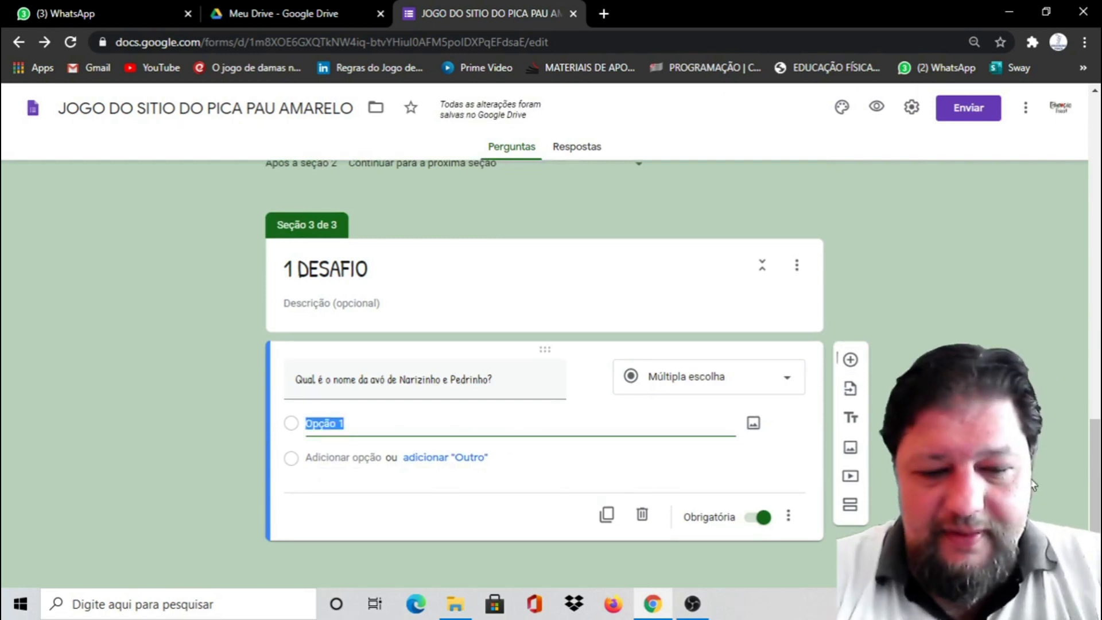
pyautogui.write('ti')
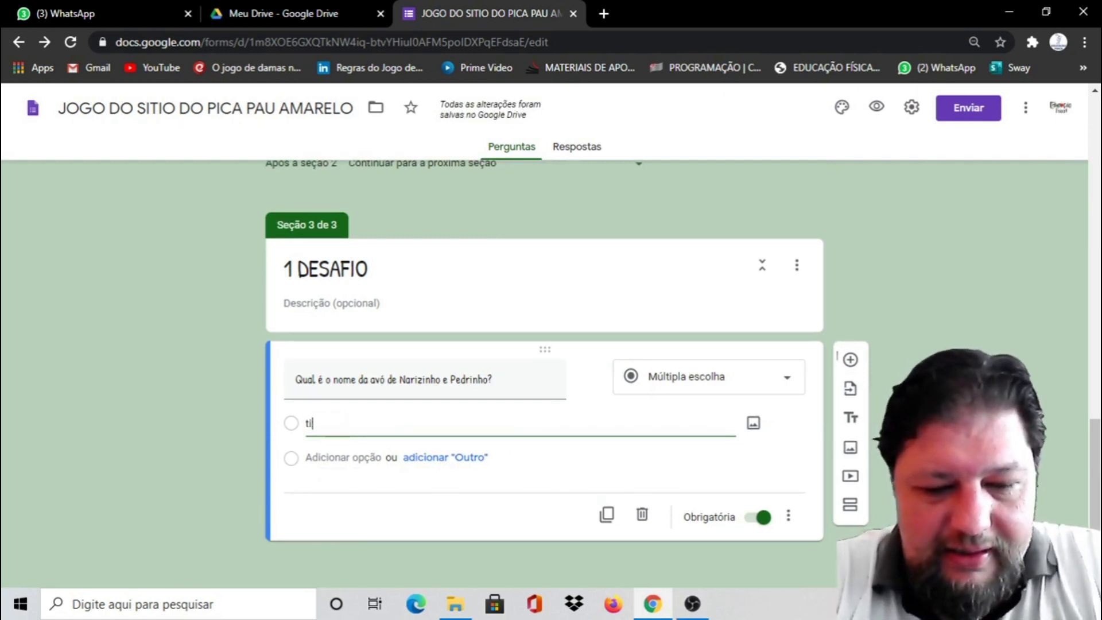
pyautogui.write('az ')
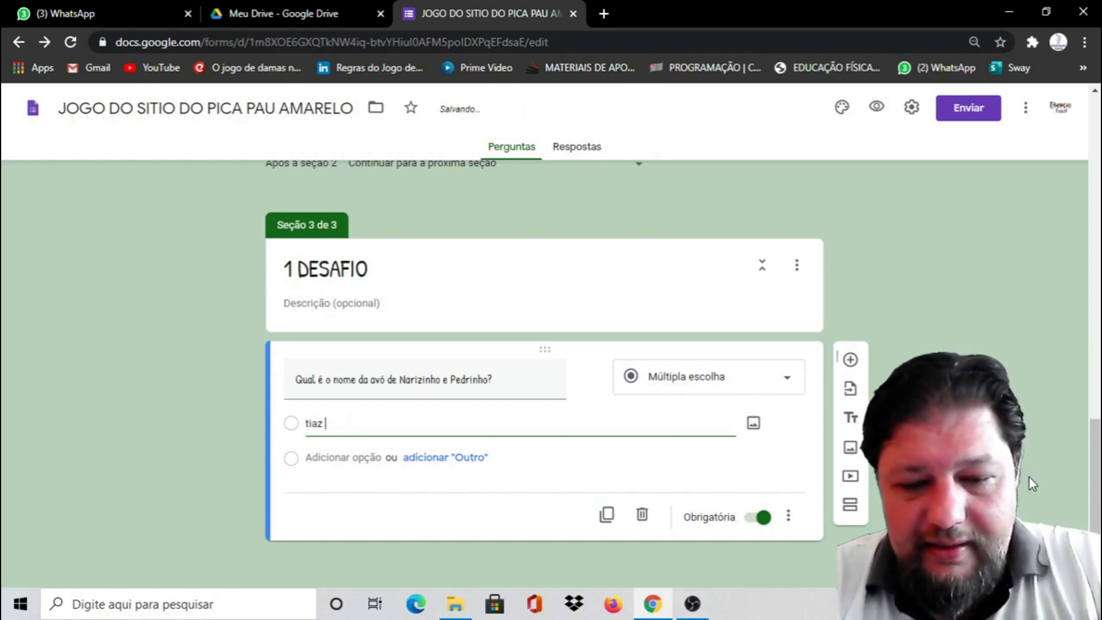
pyautogui.write('N')
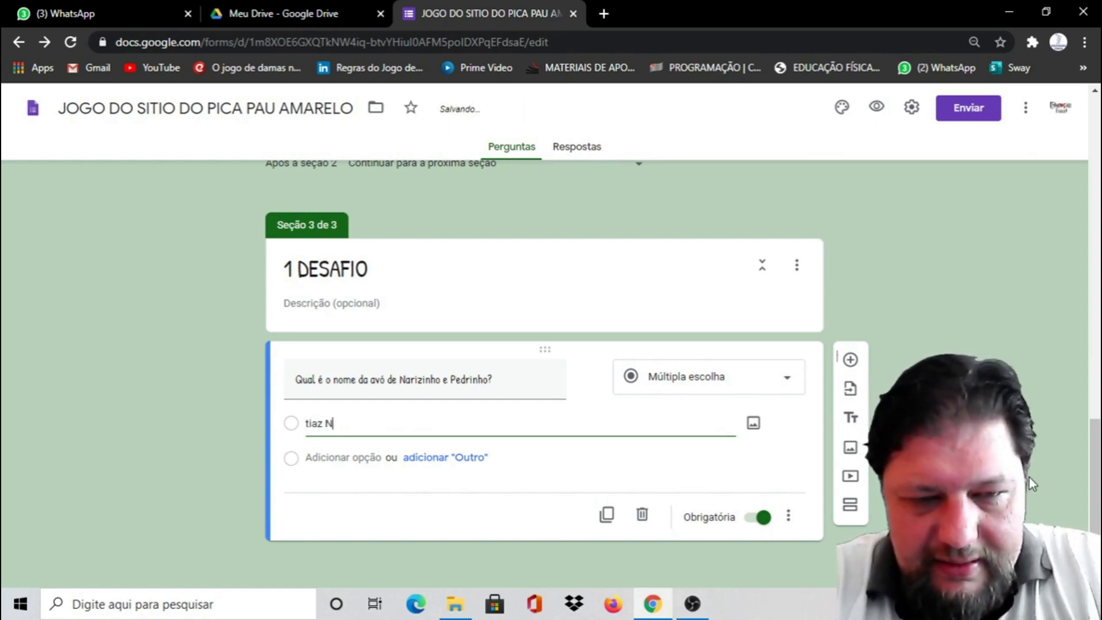
pyautogui.press('BackSpace')
pyautogui.press('BackSpace')
pyautogui.press('BackSpace')
pyautogui.press('BackSpace')
pyautogui.press('BackSpace')
pyautogui.press('BackSpace')
pyautogui.write('Tia')
pyautogui.press('BackSpace')
pyautogui.press('BackSpace')
pyautogui.press('BackSpace')
pyautogui.press('BackSpace')
pyautogui.press('capslock')
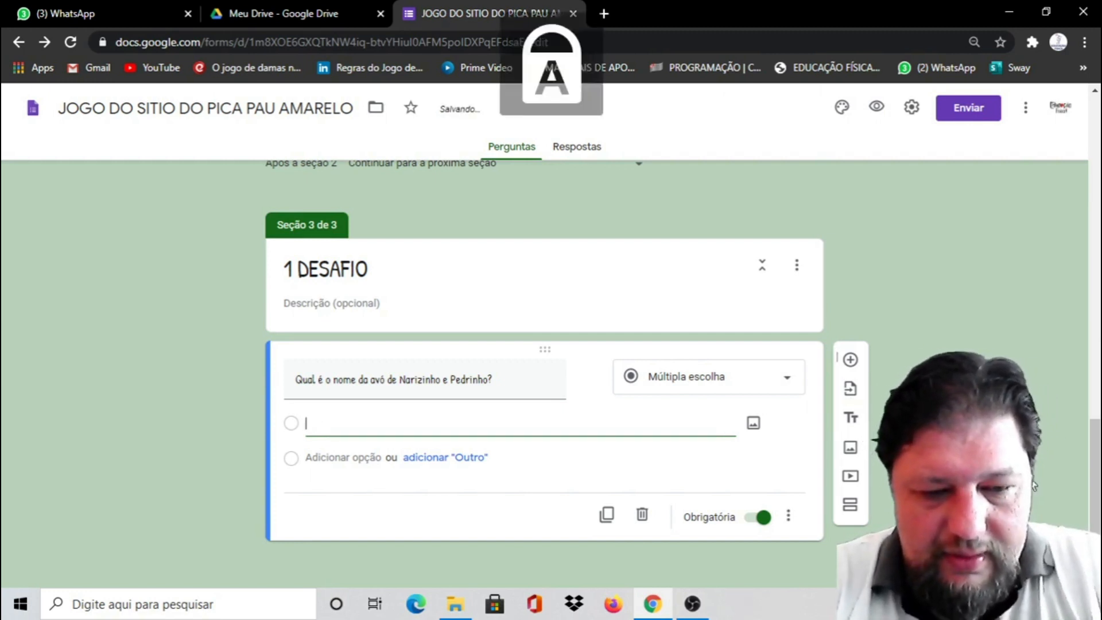
pyautogui.write('TIA NASTÁCIA')
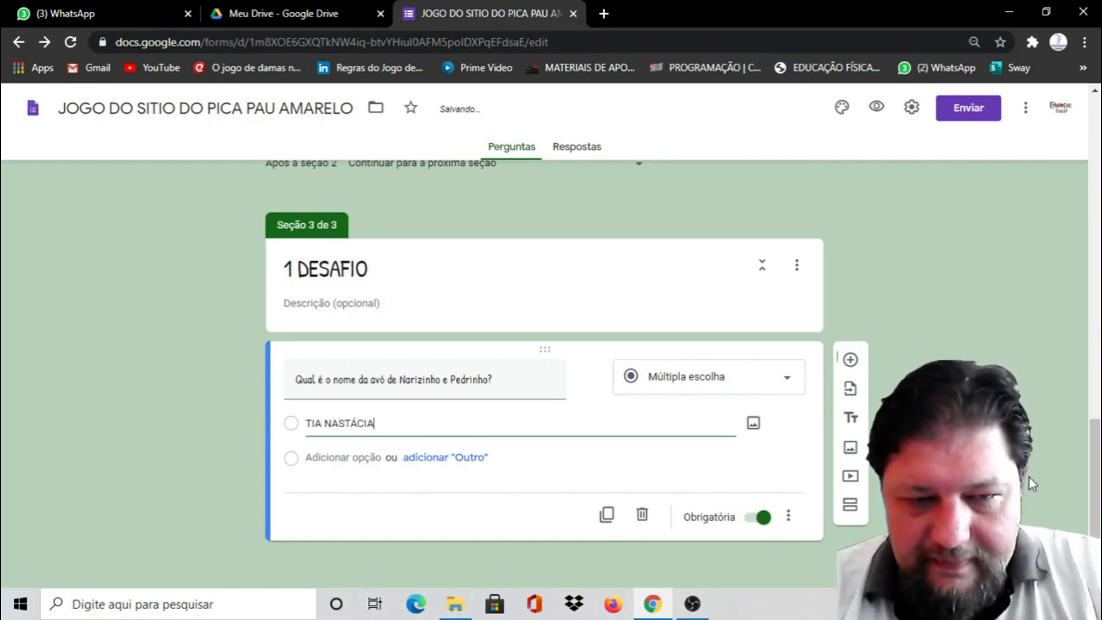
# Step: Add "TIO BARNABÉ" and "DONA BENTA" as the second and third answer options
pyautogui.press('Return')
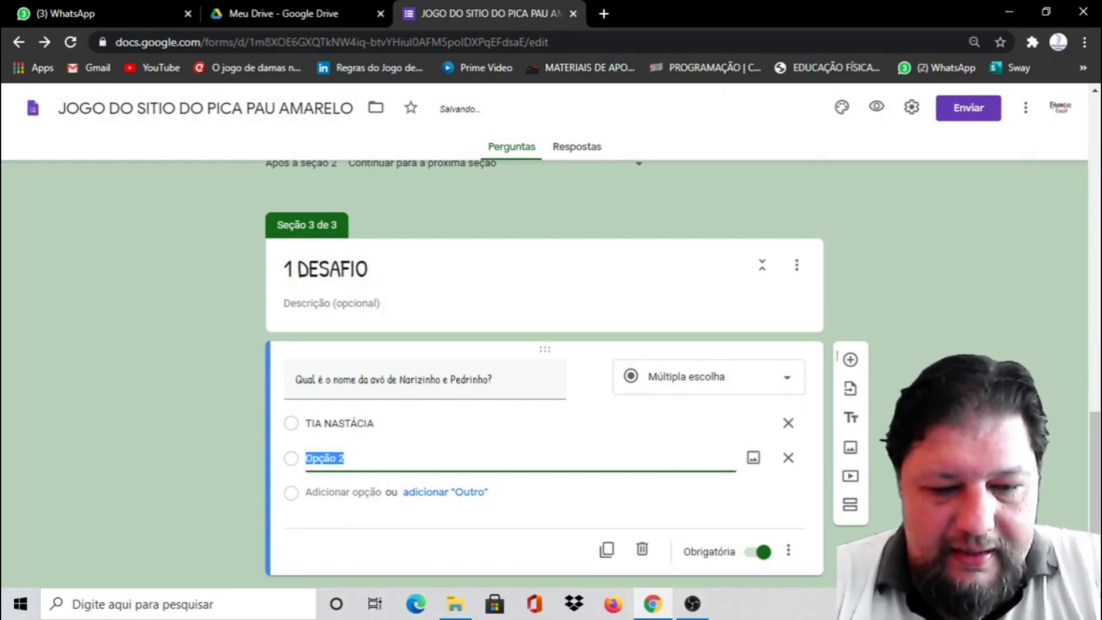
pyautogui.write('TIO ')
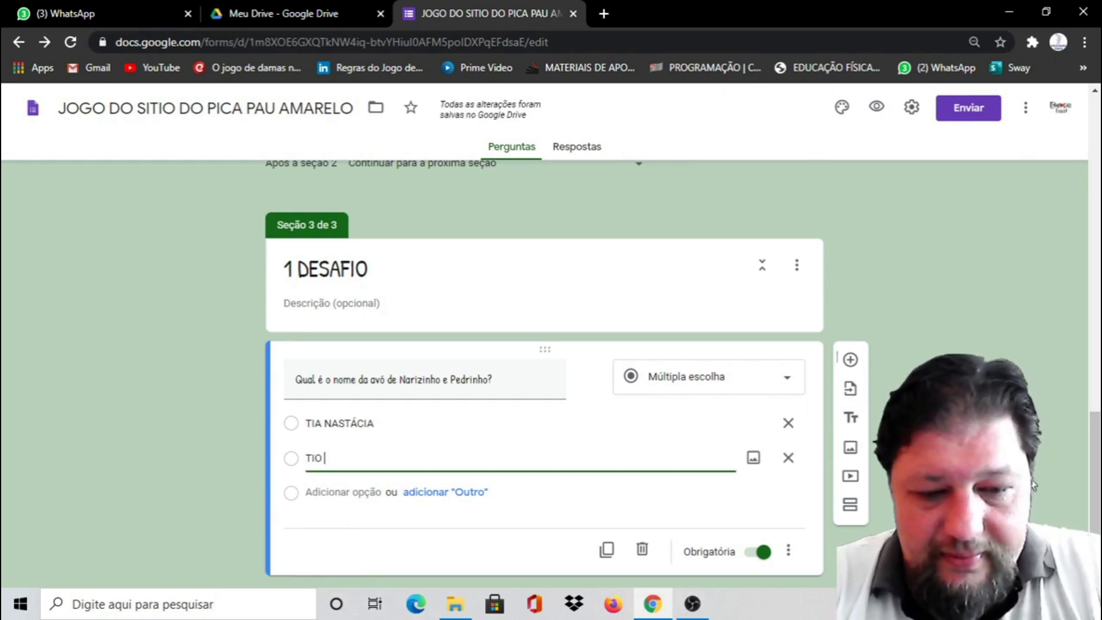
pyautogui.write('BARNABÉ')
pyautogui.press('Return')
pyautogui.write('DONA BENTA')
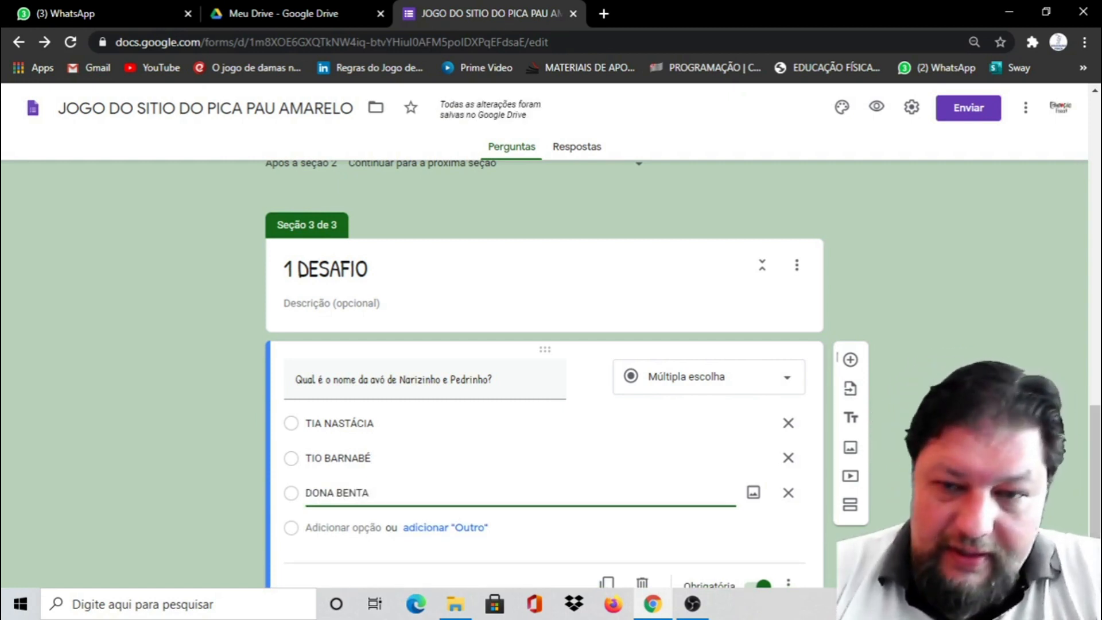
# Step: Search Google images for "tia nastácia sitio do picapáu amarelo" to illustrate the TIA NASTÁCIA option
pyautogui.scroll(-1, 853, 509)
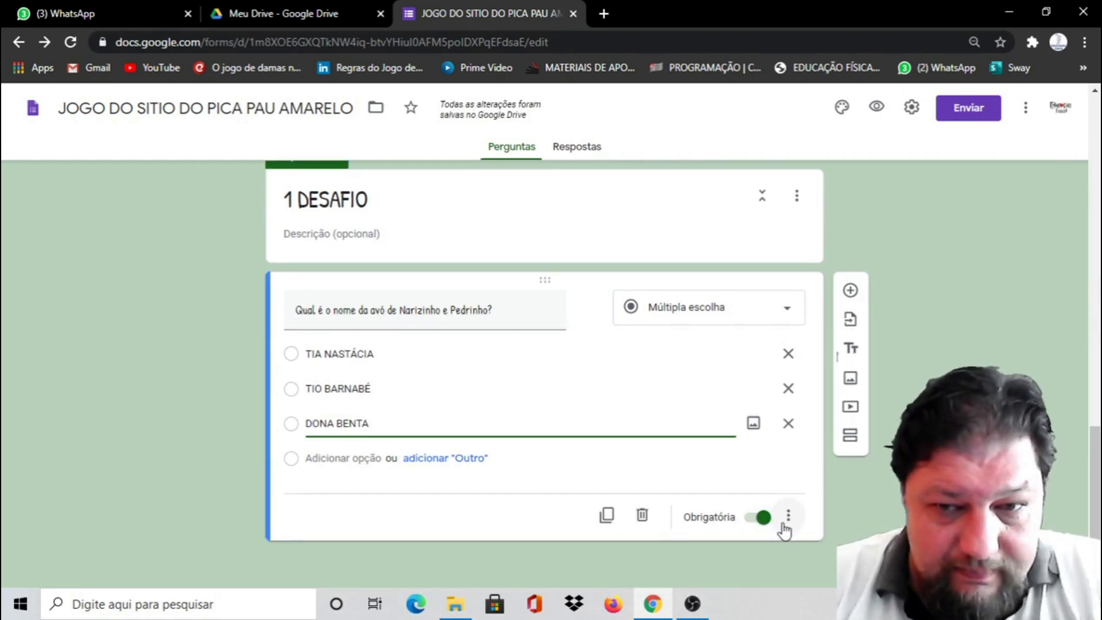
pyautogui.moveTo(741, 354)
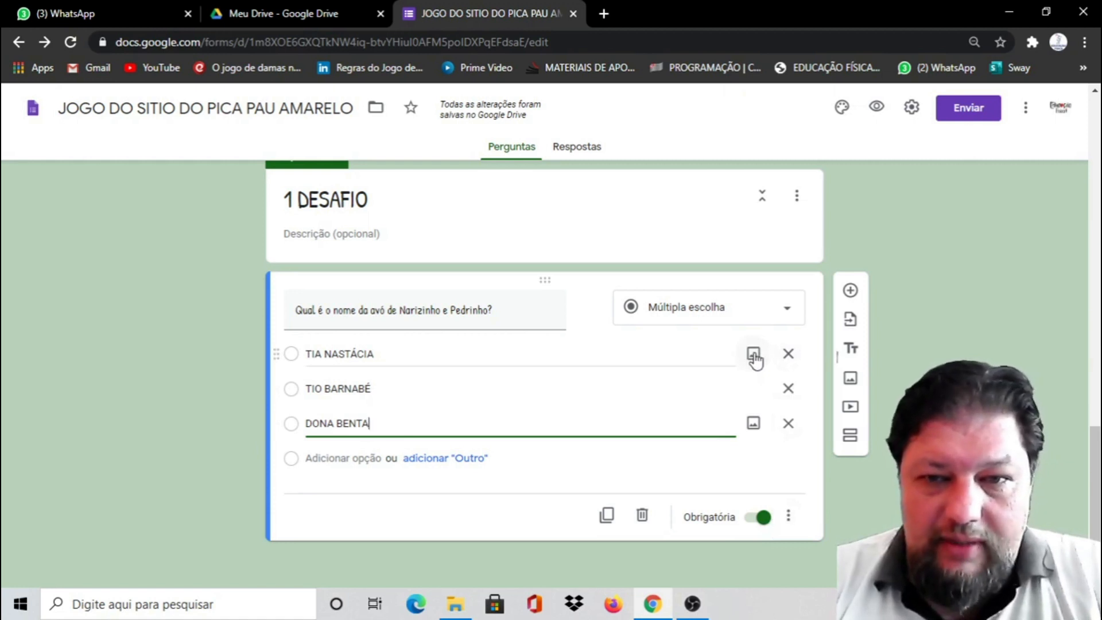
pyautogui.click(756, 356)
pyautogui.click(710, 195)
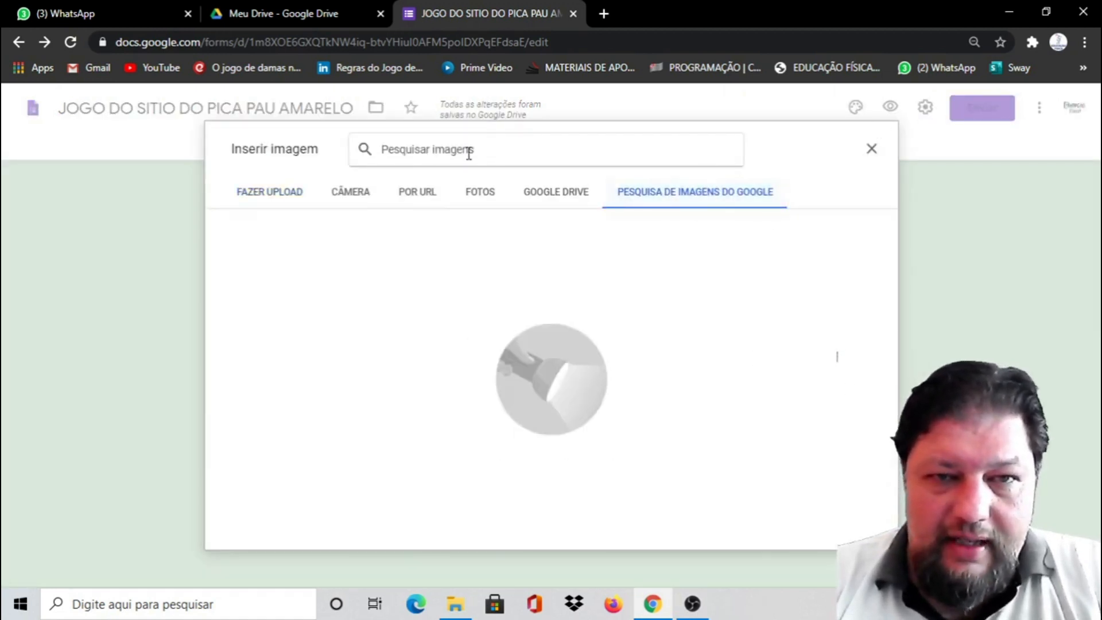
pyautogui.write('Ti')
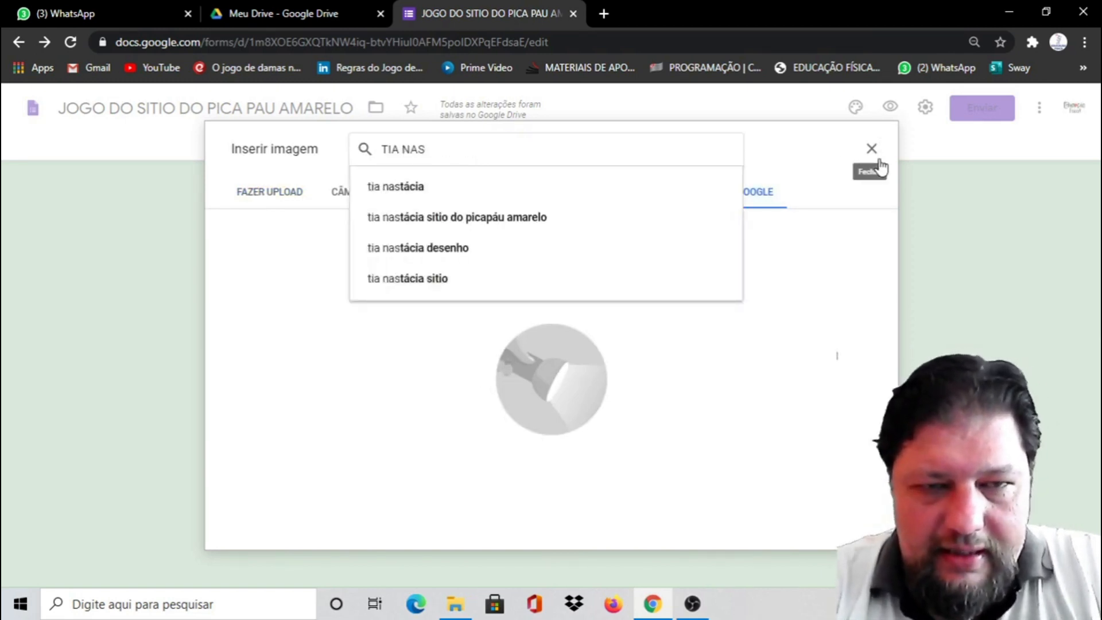
pyautogui.click(477, 218)
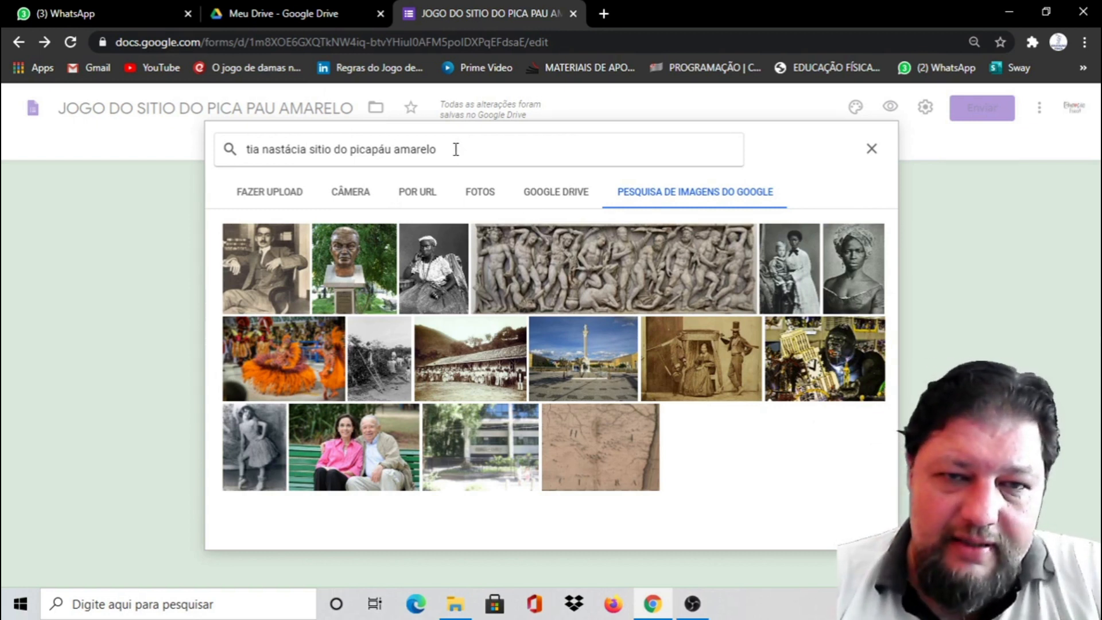
# Step: Shorten the image search to "tia nastácia", look through the pictures and close the image picker without inserting one
pyautogui.press('BackSpace')
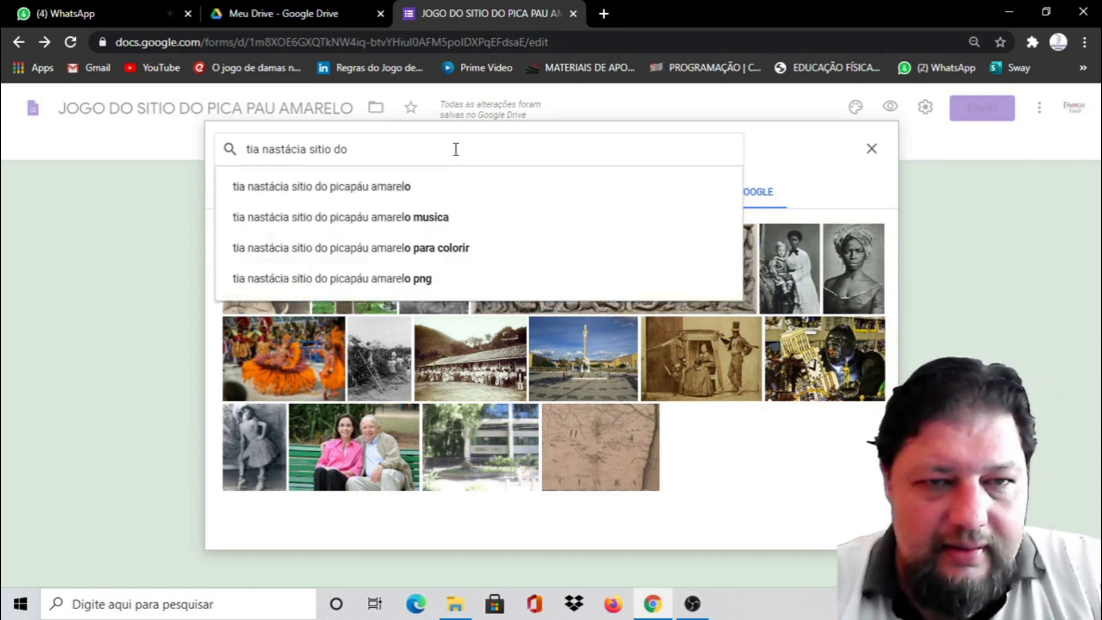
pyautogui.press('BackSpace')
pyautogui.press('BackSpace')
pyautogui.press('BackSpace')
pyautogui.press('BackSpace')
pyautogui.press('BackSpace')
pyautogui.press('BackSpace')
pyautogui.press('BackSpace')
pyautogui.press('BackSpace')
pyautogui.press('BackSpace')
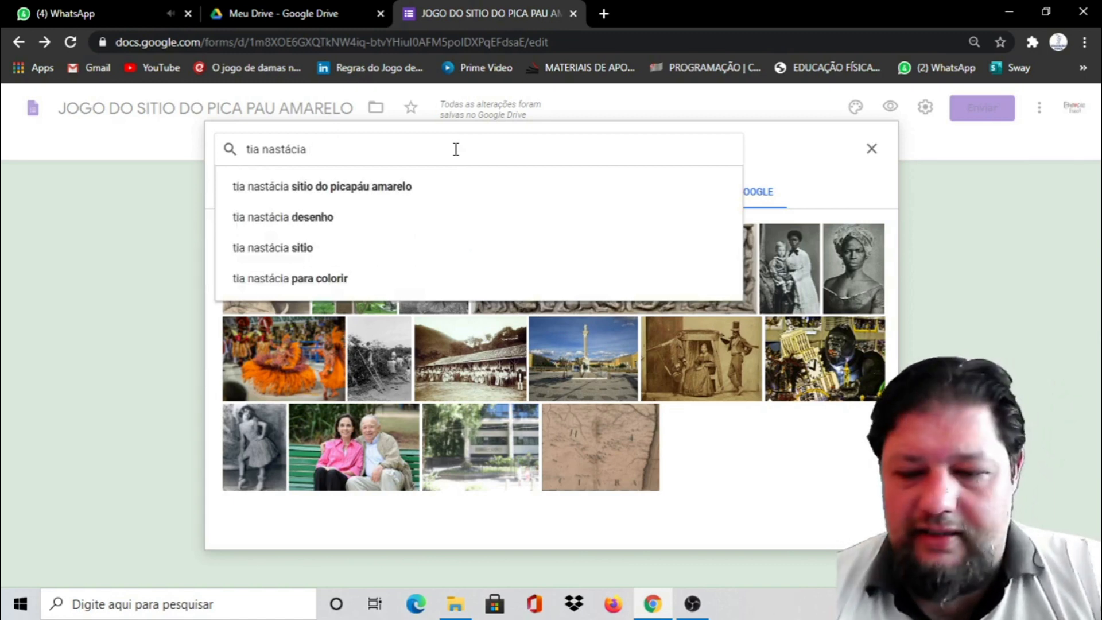
pyautogui.press('Return')
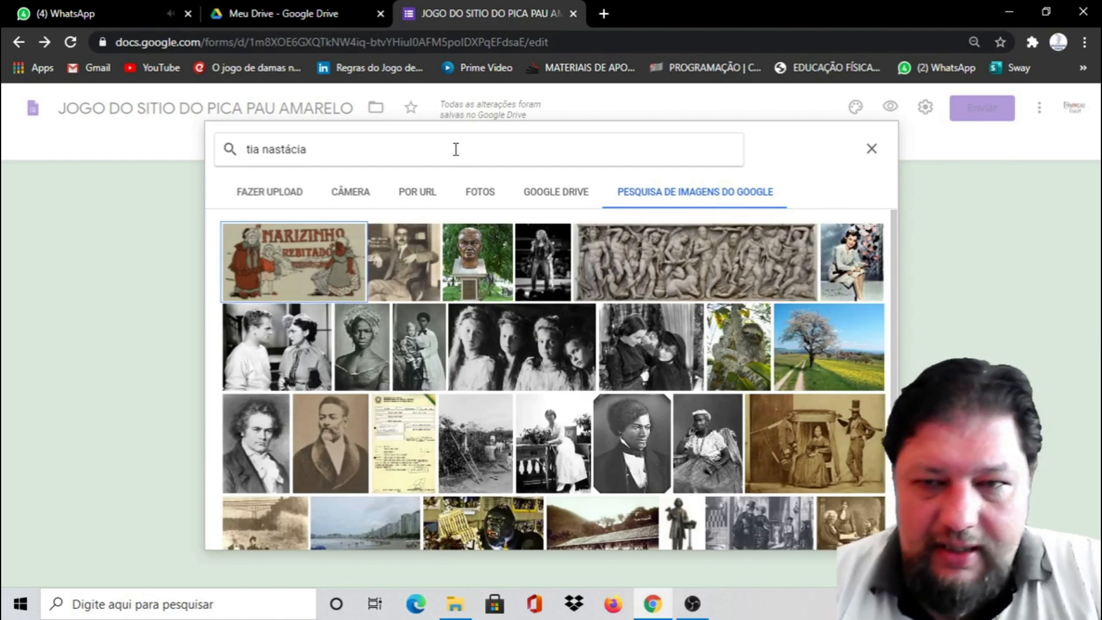
pyautogui.scroll(-3, 792, 298)
pyautogui.scroll(3, 793, 298)
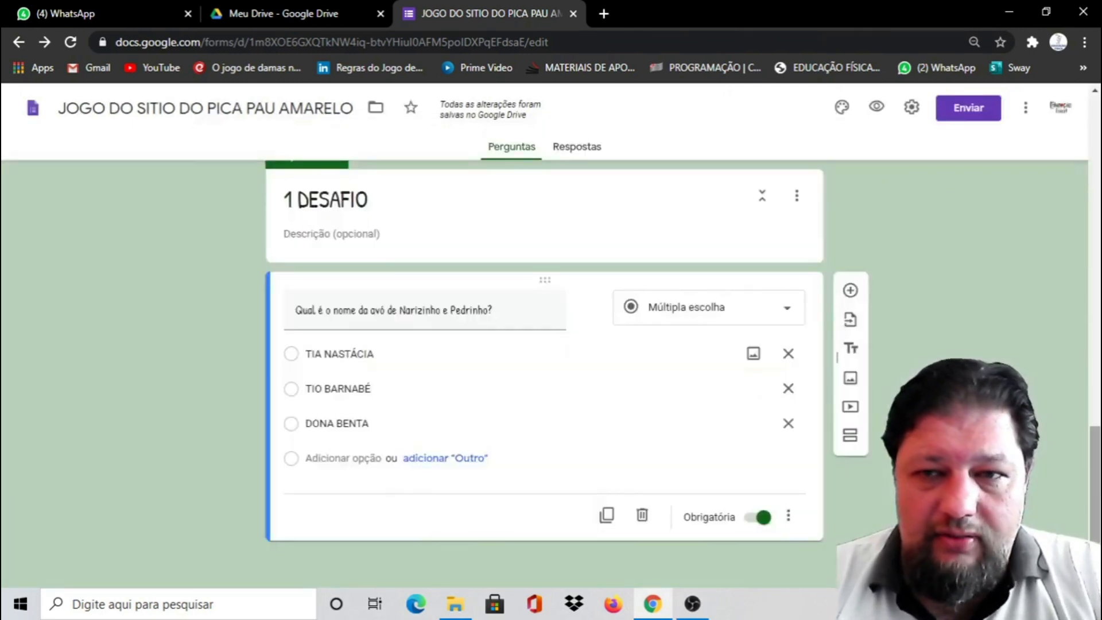
pyautogui.click(873, 153)
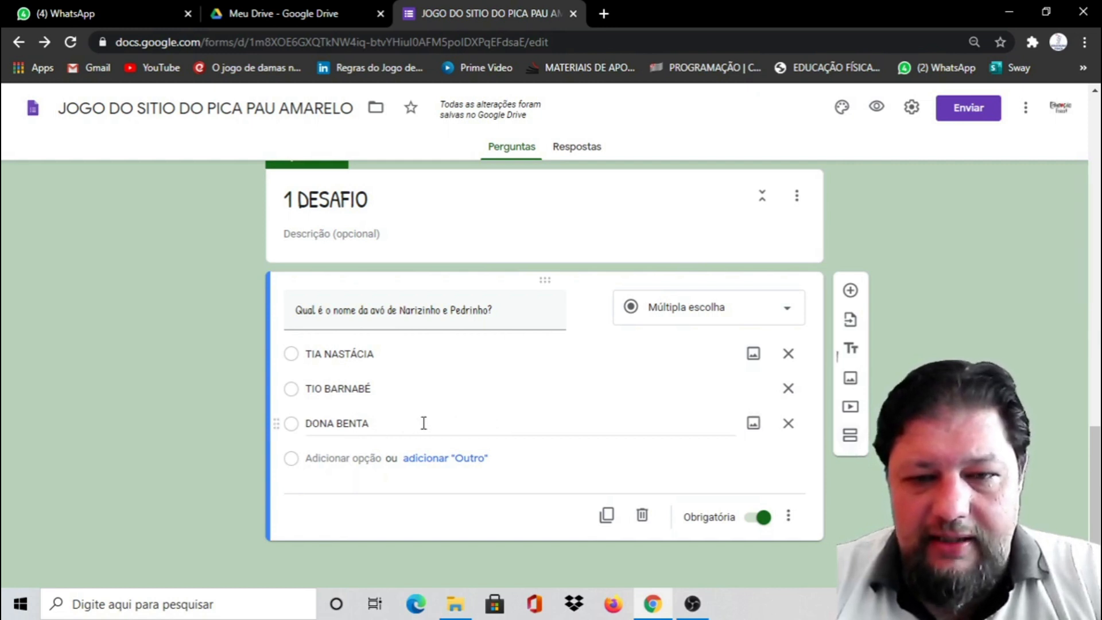
# Step: Add a fourth section titled "ERROU" with the description "TIA NASTÁCIA É A COZINHEIRA DO SÍTIO E NÃO A AVÓ"
pyautogui.click(851, 437)
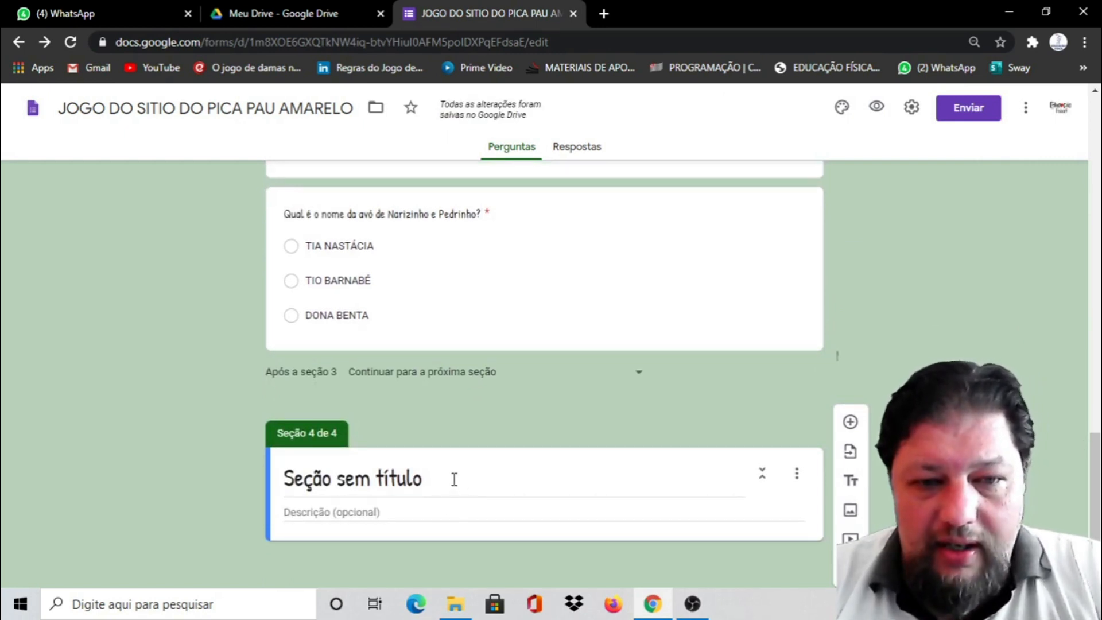
pyautogui.click(453, 480)
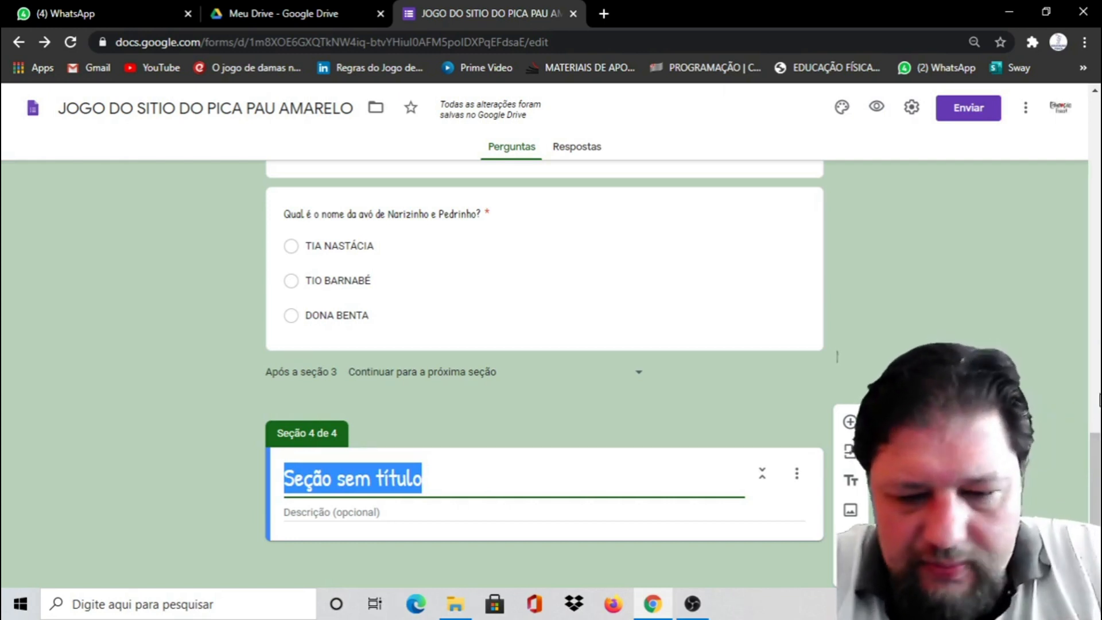
pyautogui.press('capslock')
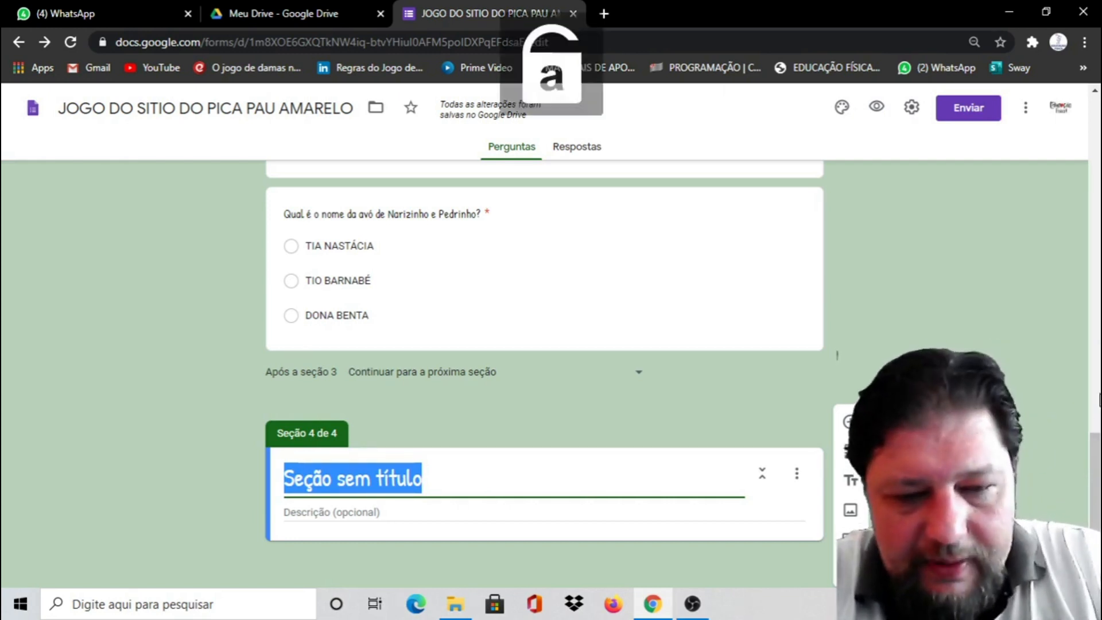
pyautogui.press('capslock')
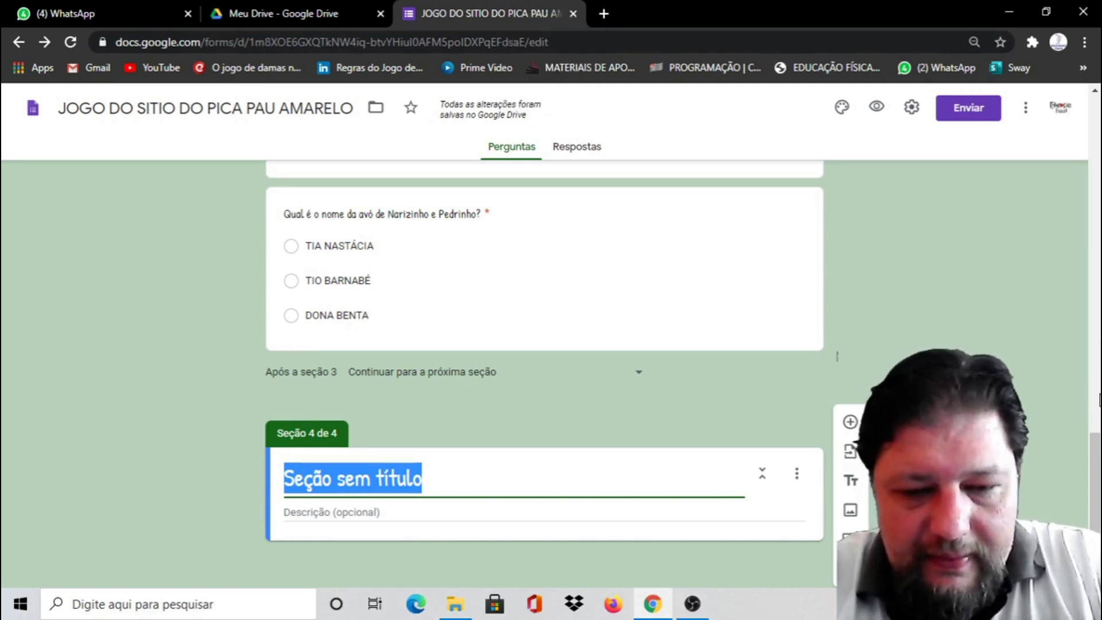
pyautogui.write('E')
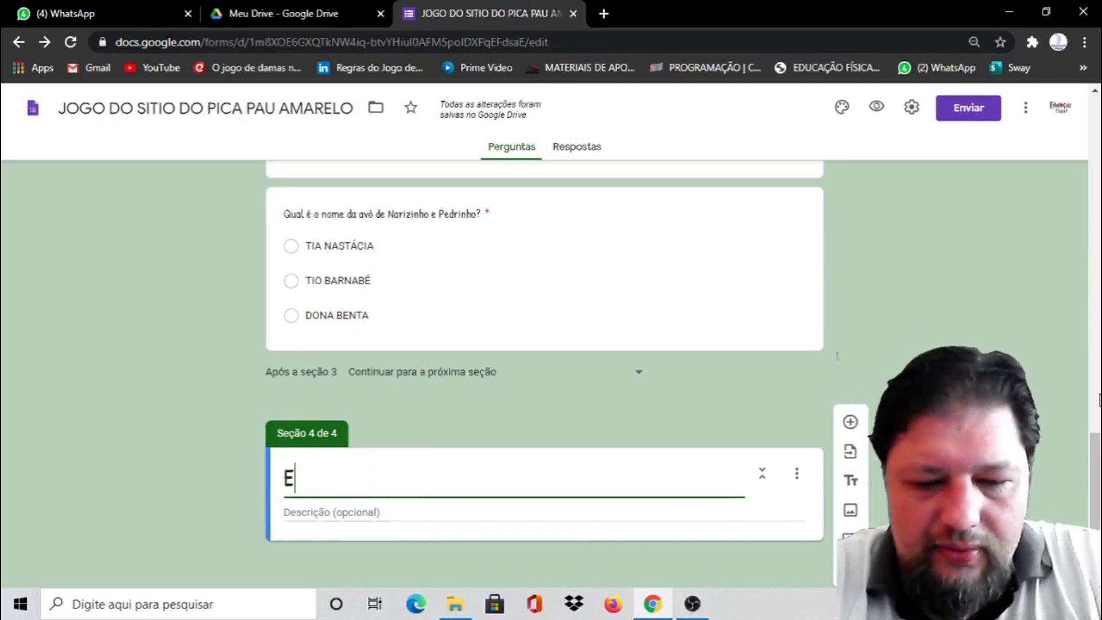
pyautogui.write('RROU')
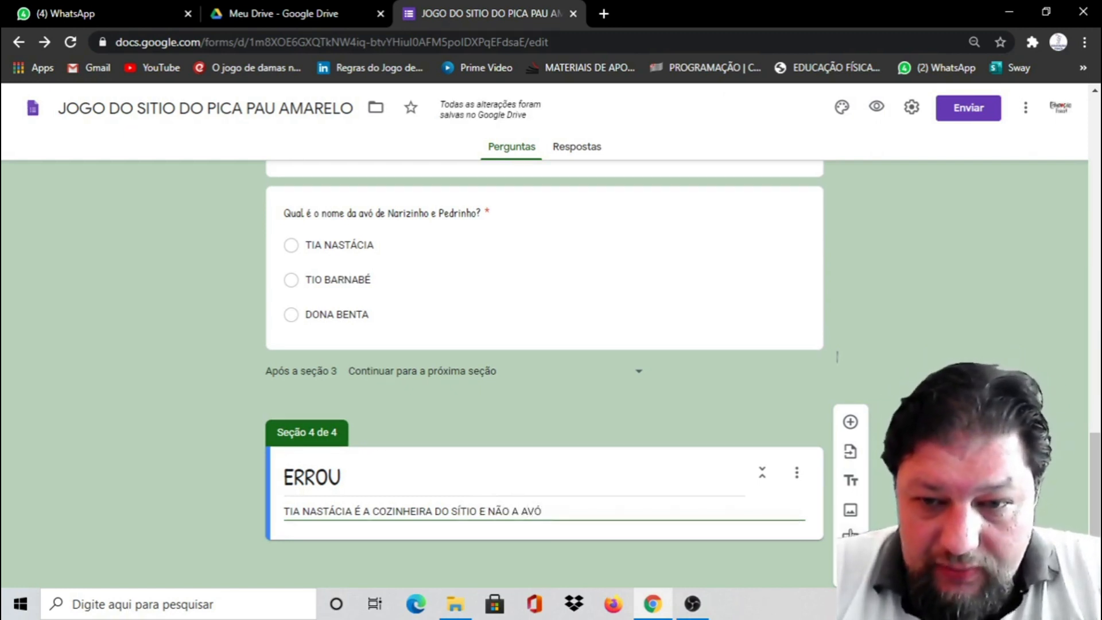
# Step: Upload the "Design sem nome (5)" picture from the AULAS FORA DO ONE DRIVE folder into the ERROU section
pyautogui.click(854, 514)
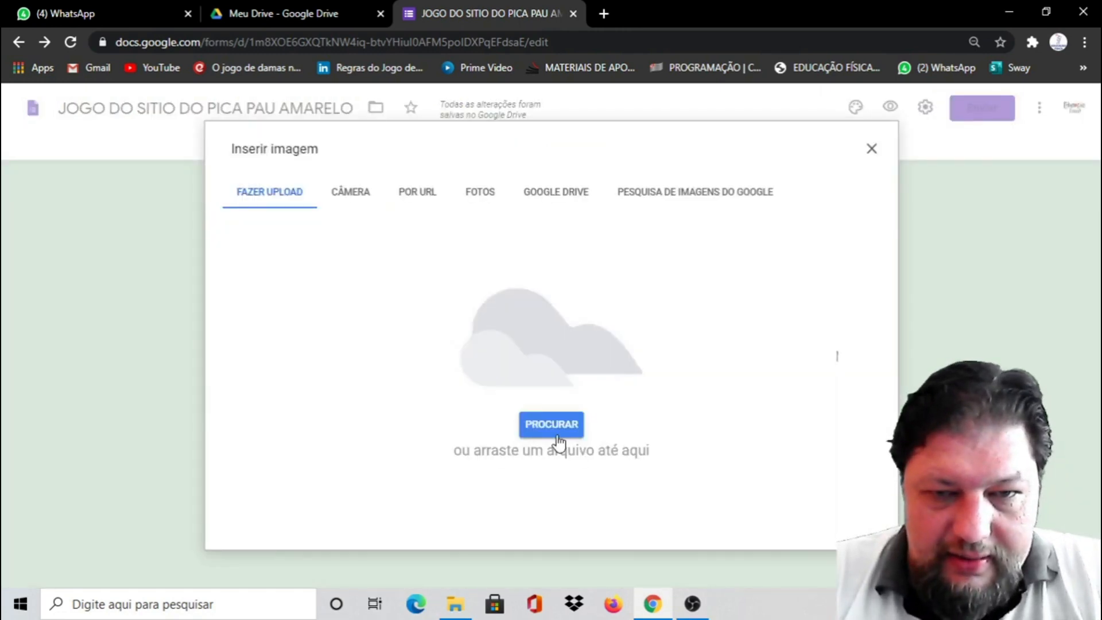
pyautogui.click(551, 424)
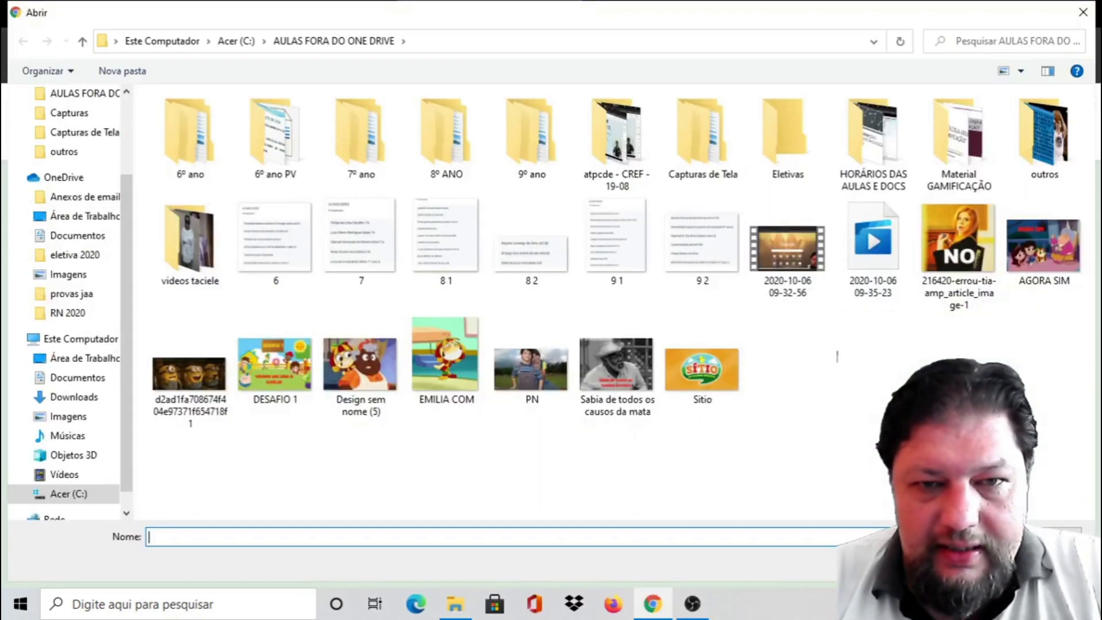
pyautogui.doubleClick(360, 368)
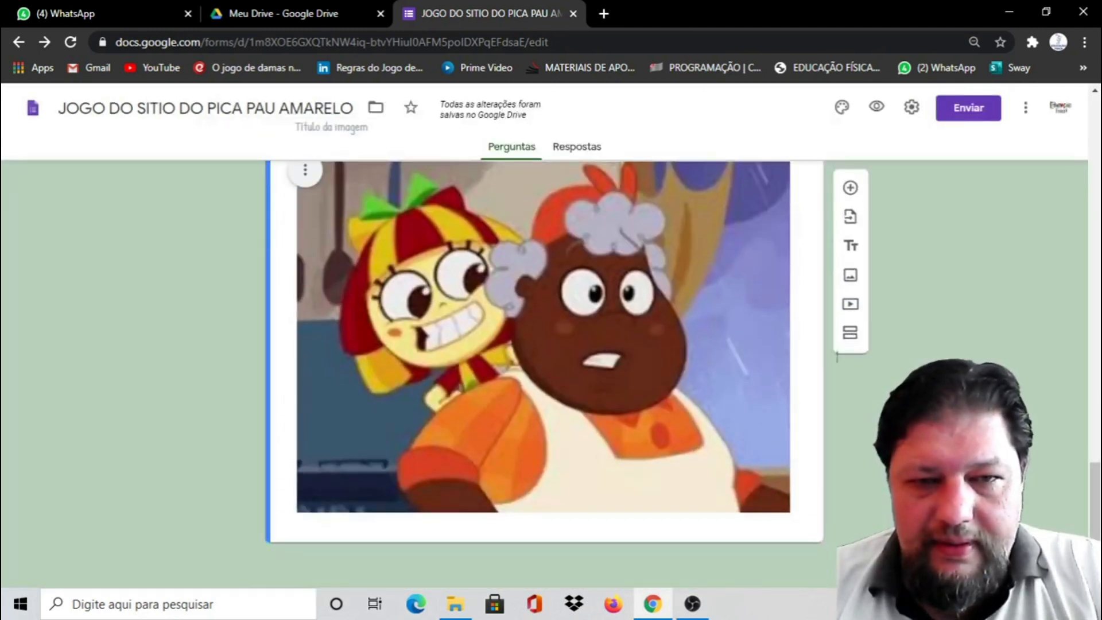
# Step: Add a fifth section after the ERROU section and title it "TENTE NOVAMENTE"
pyautogui.scroll(4, 406, 337)
pyautogui.scroll(-1, 406, 337)
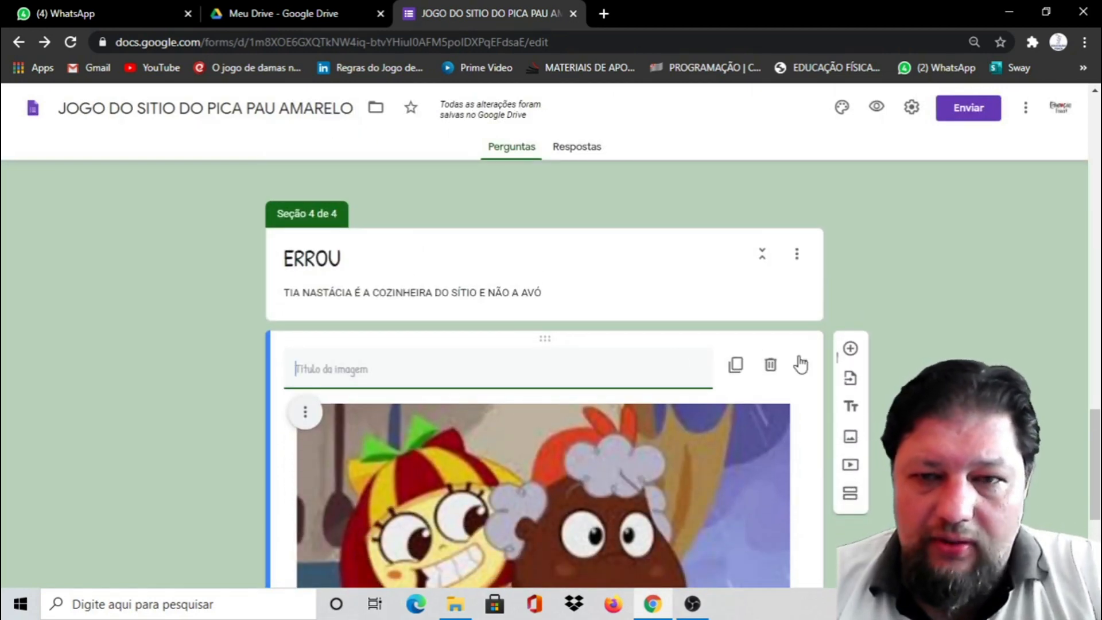
pyautogui.scroll(-4, 837, 357)
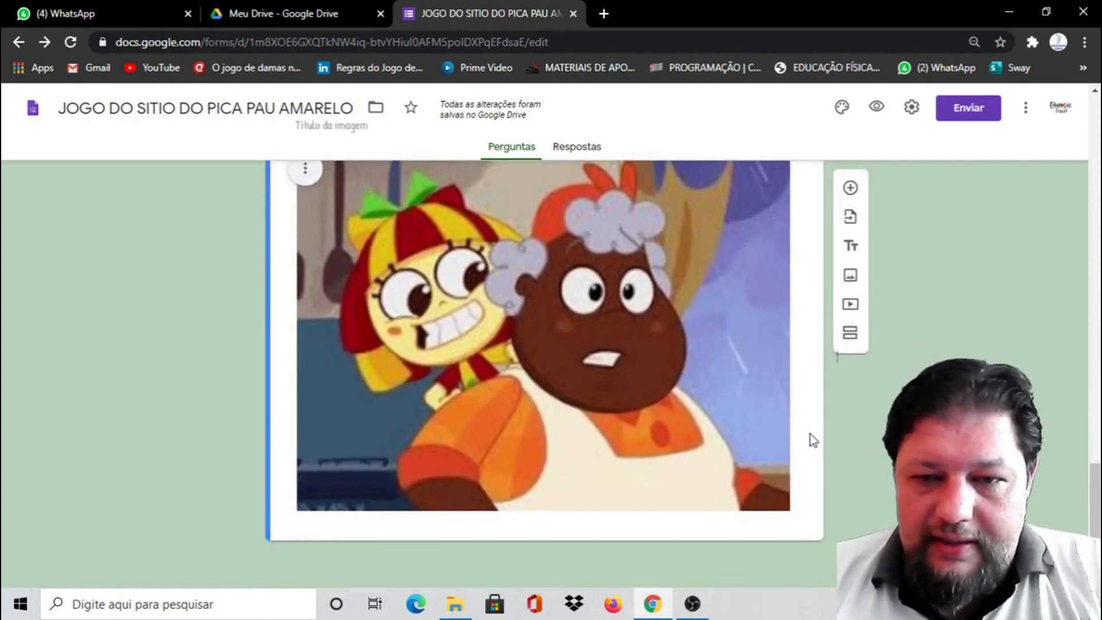
pyautogui.click(850, 336)
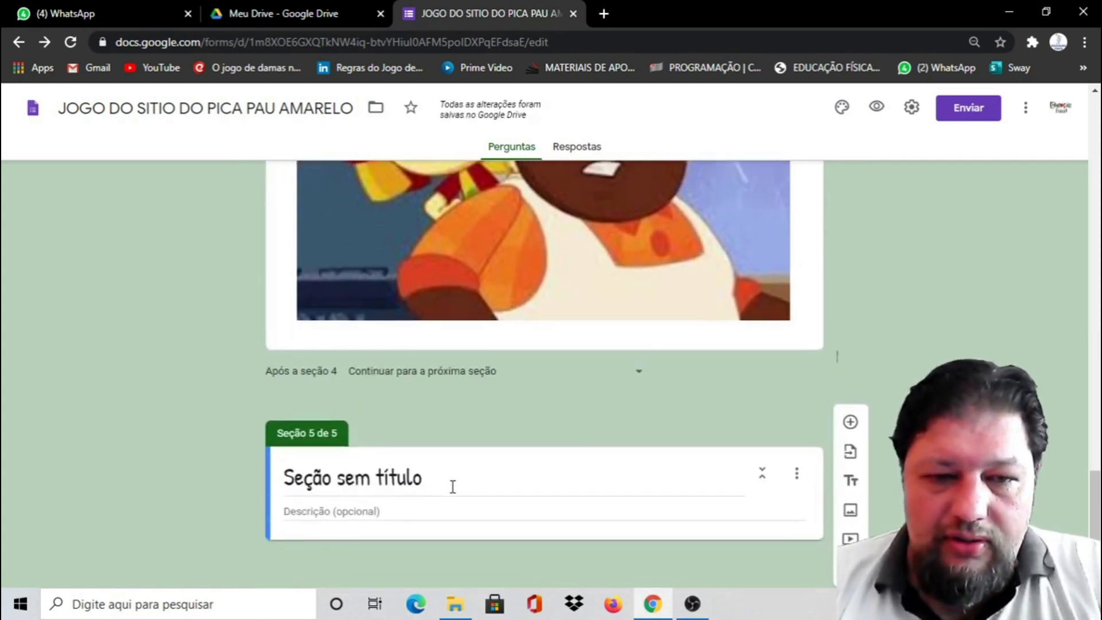
pyautogui.click(453, 486)
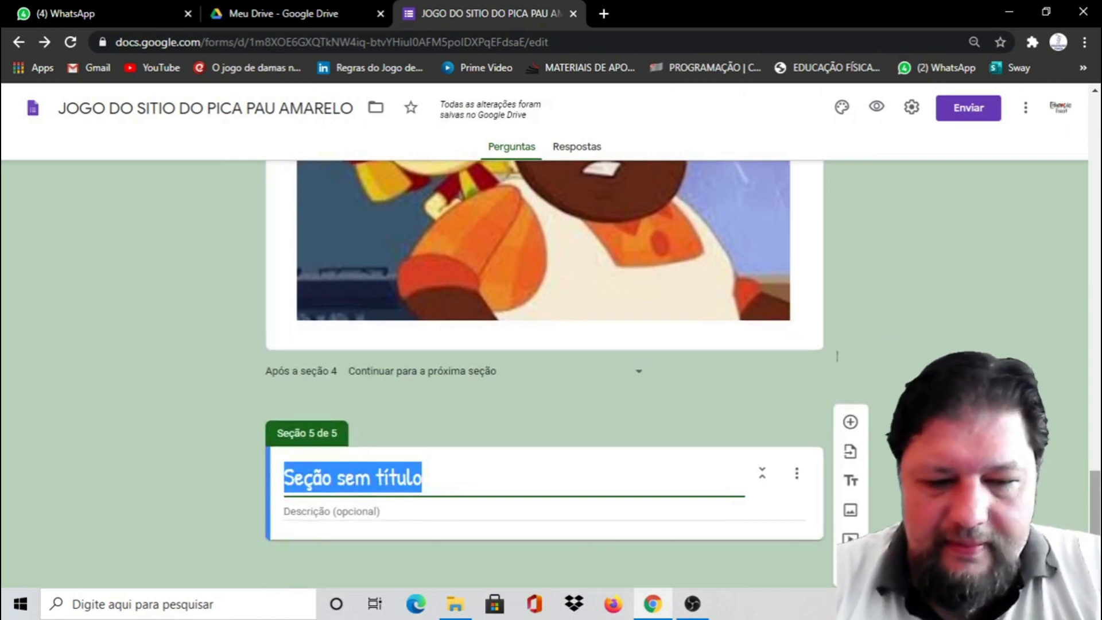
pyautogui.write('T')
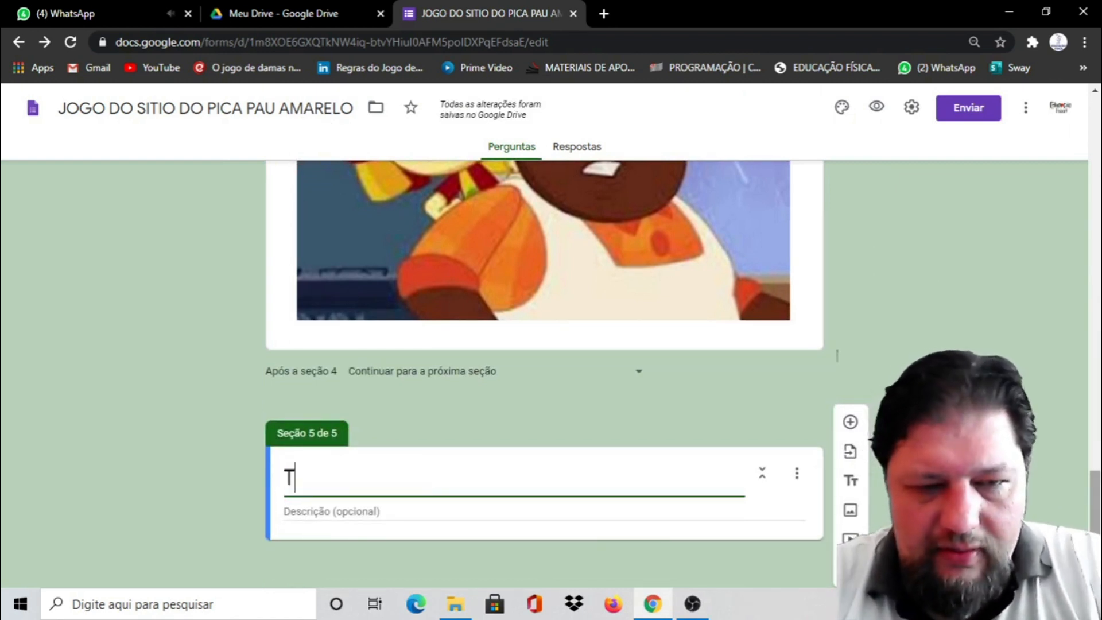
pyautogui.write('ENTE N')
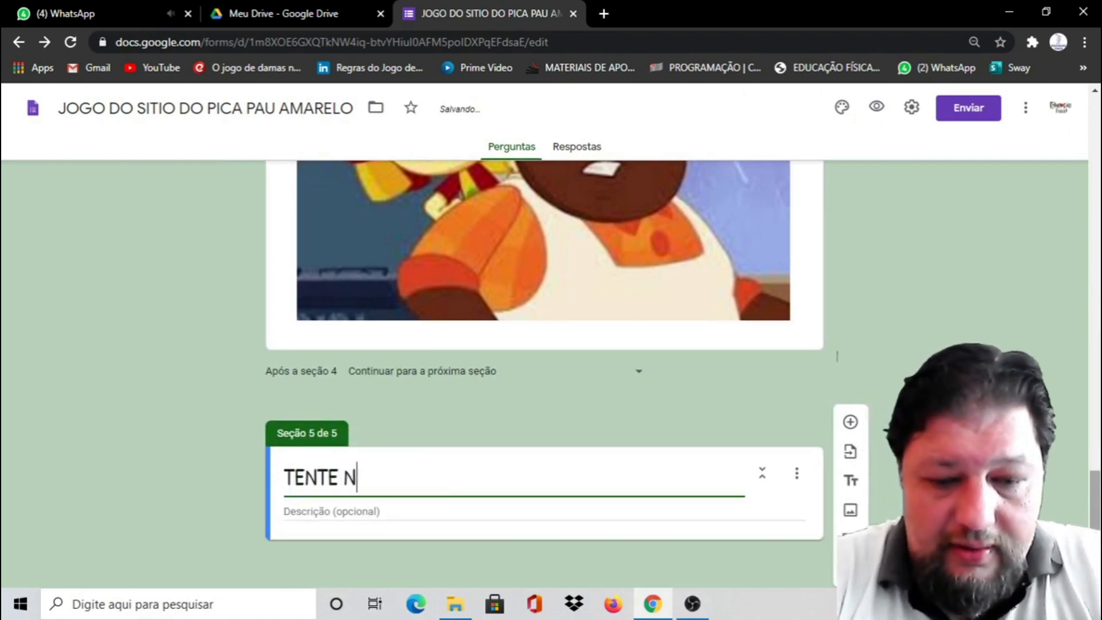
pyautogui.write('OVAMENTE')
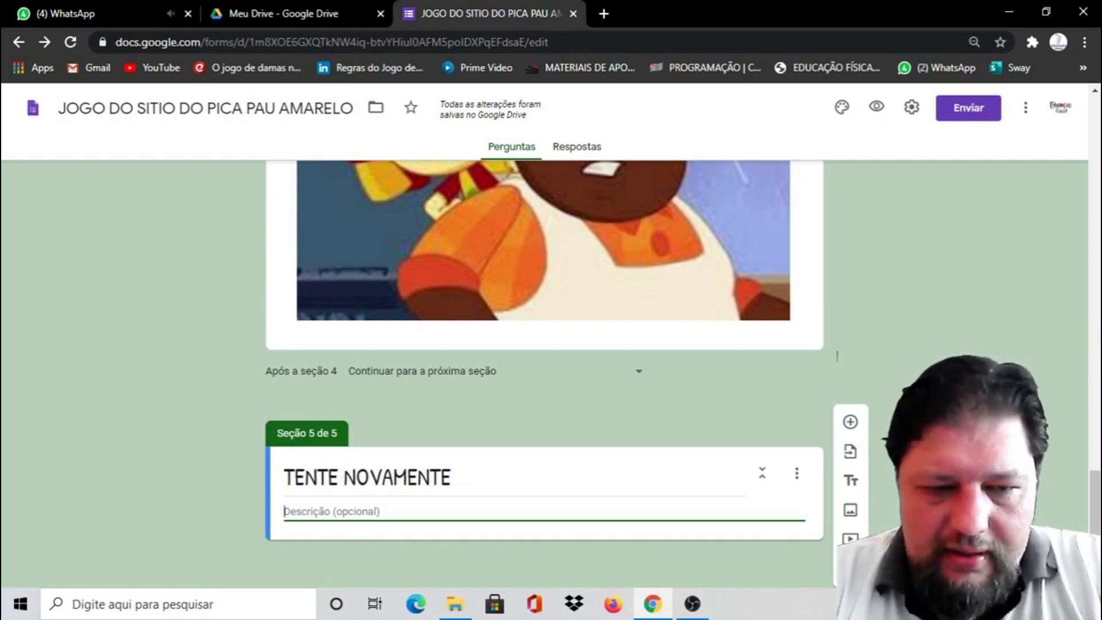
# Step: Give the TENTE NOVAMENTE section the description "ELE É UM CONTADOR DE CAUSOS DA MATA E NÃO A ÁVO"
pyautogui.write('É')
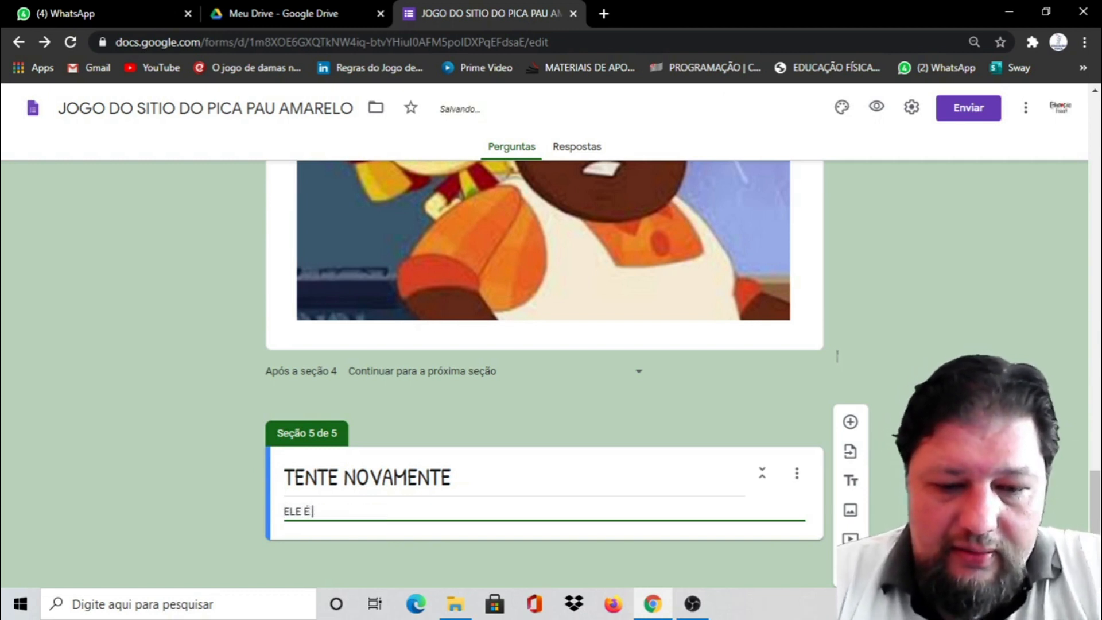
pyautogui.write(' UM CONTADOS')
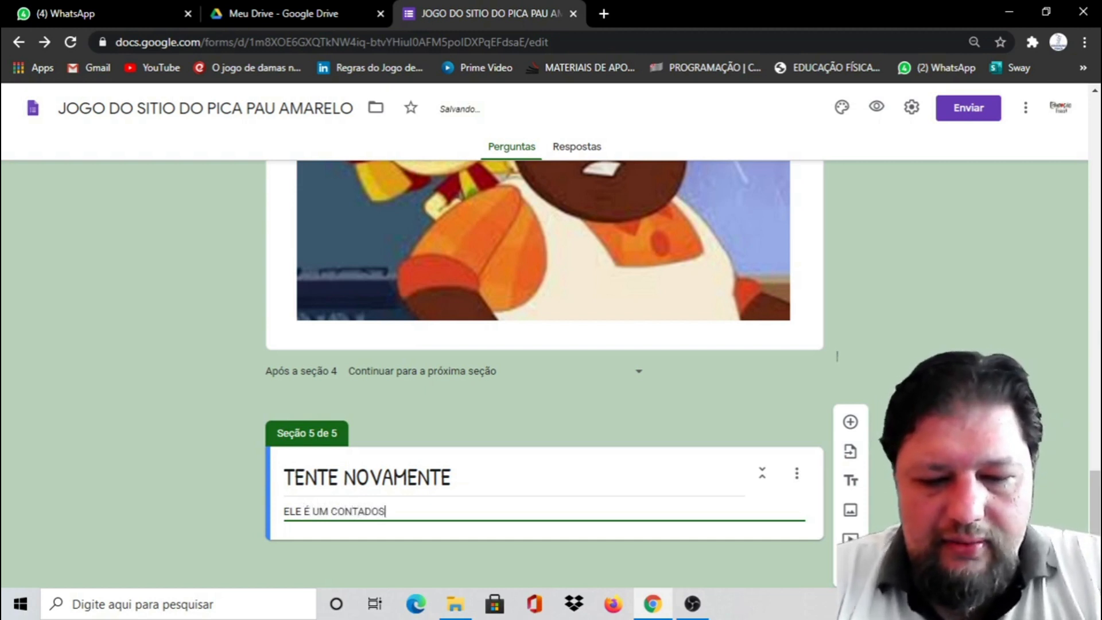
pyautogui.press('BackSpace')
pyautogui.write('R')
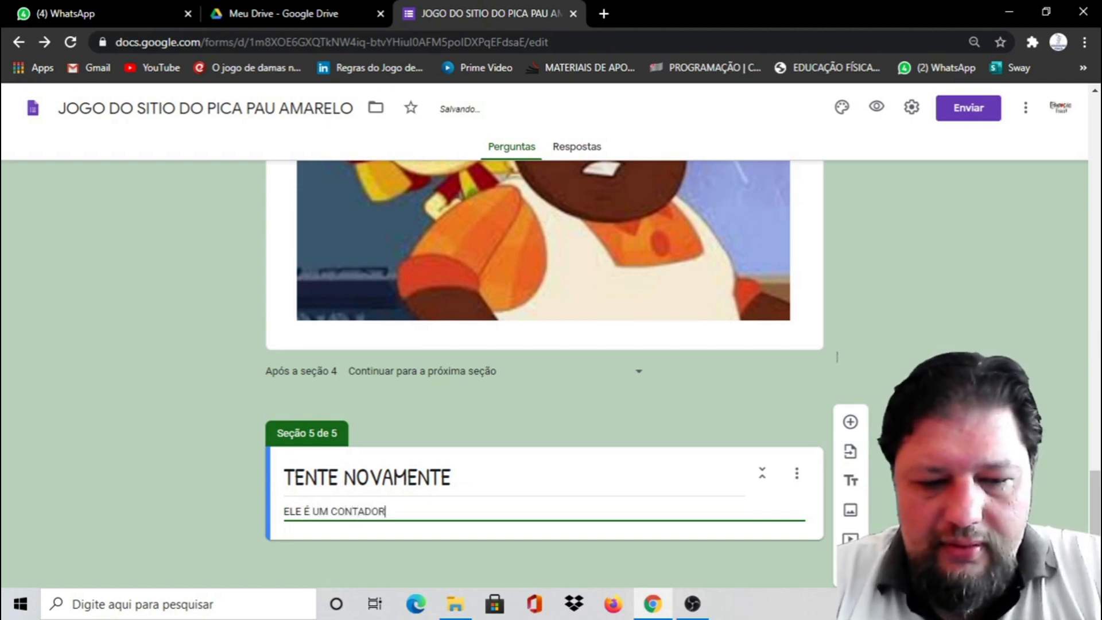
pyautogui.write(' DE CAUS')
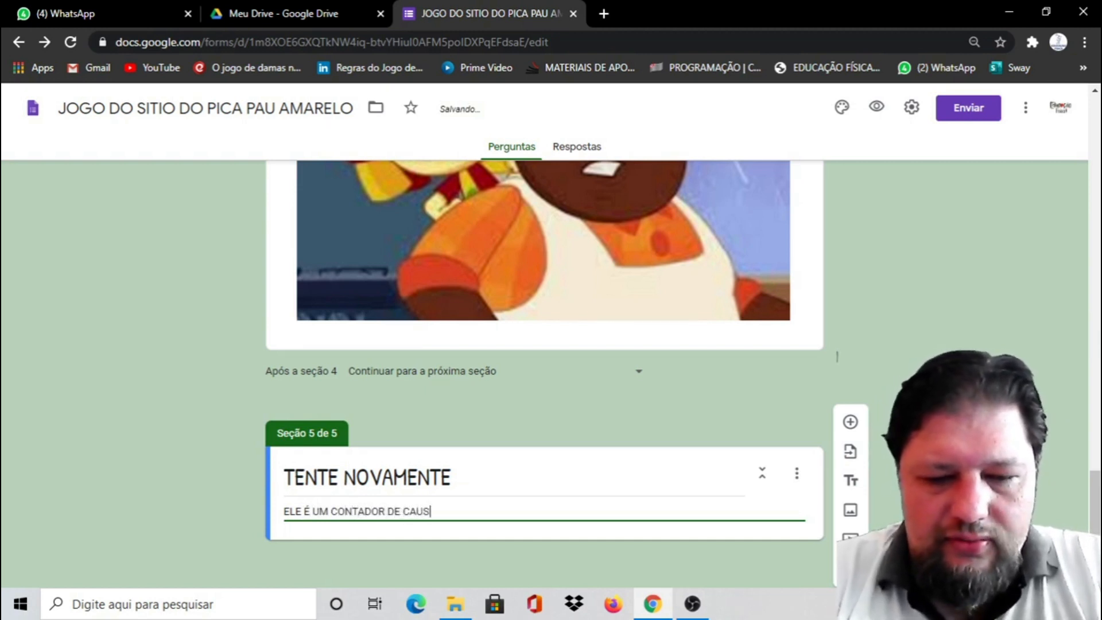
pyautogui.write('OS D')
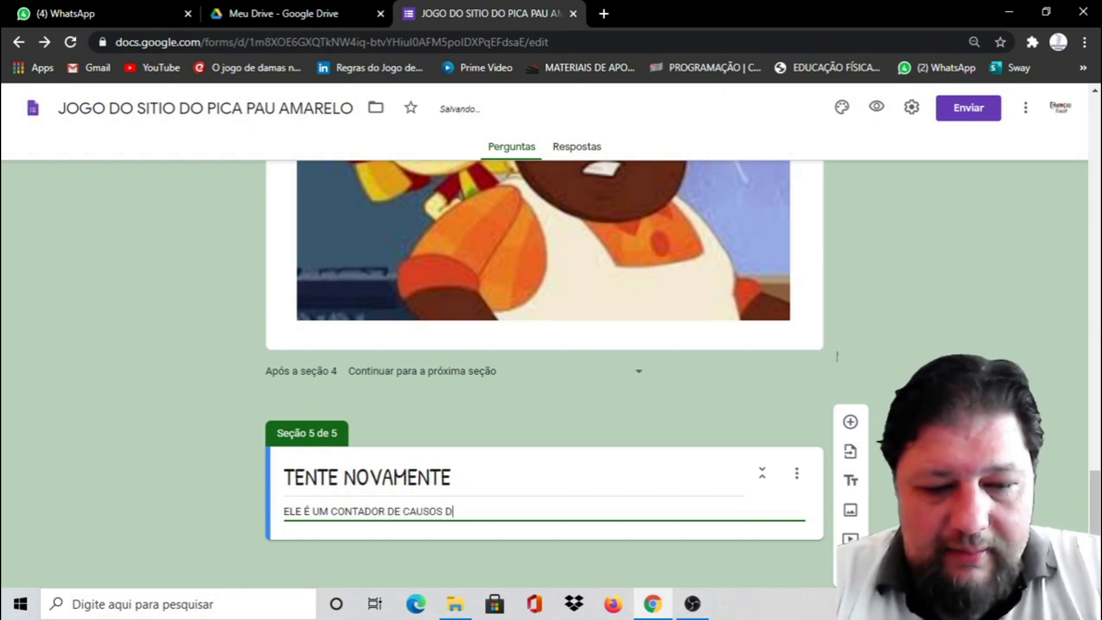
pyautogui.write('A MATA E')
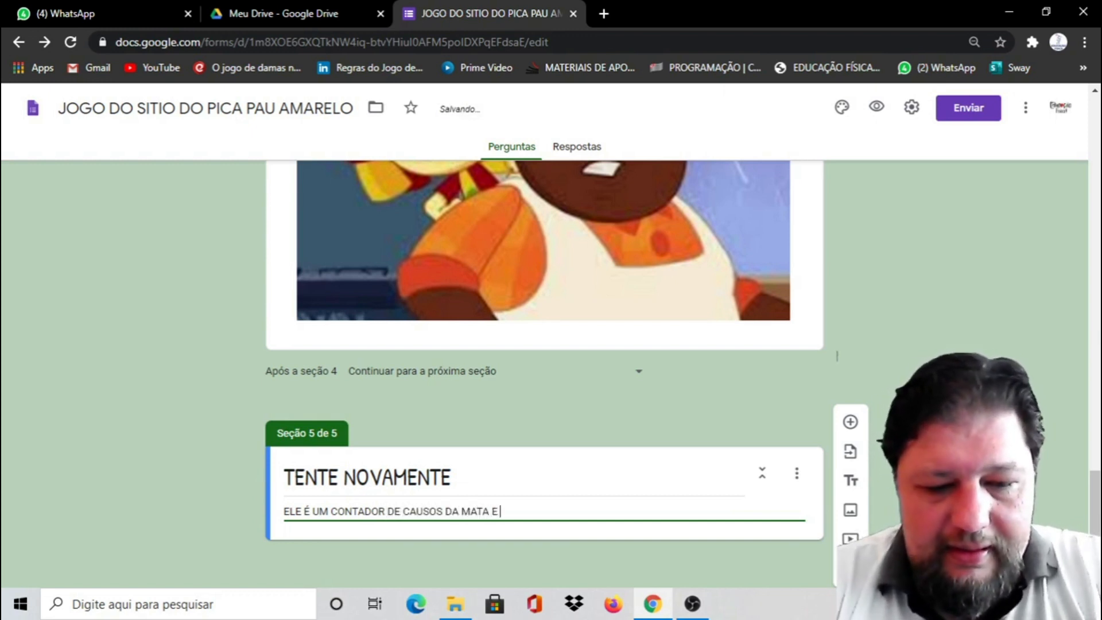
pyautogui.write(' NÃO A')
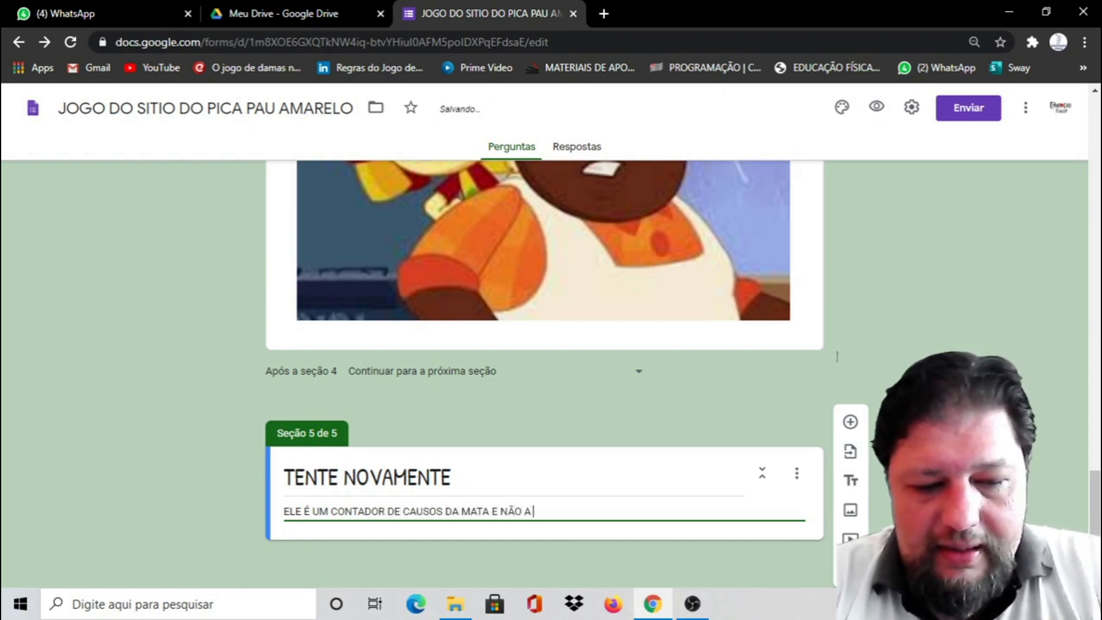
pyautogui.write(' ÁVO')
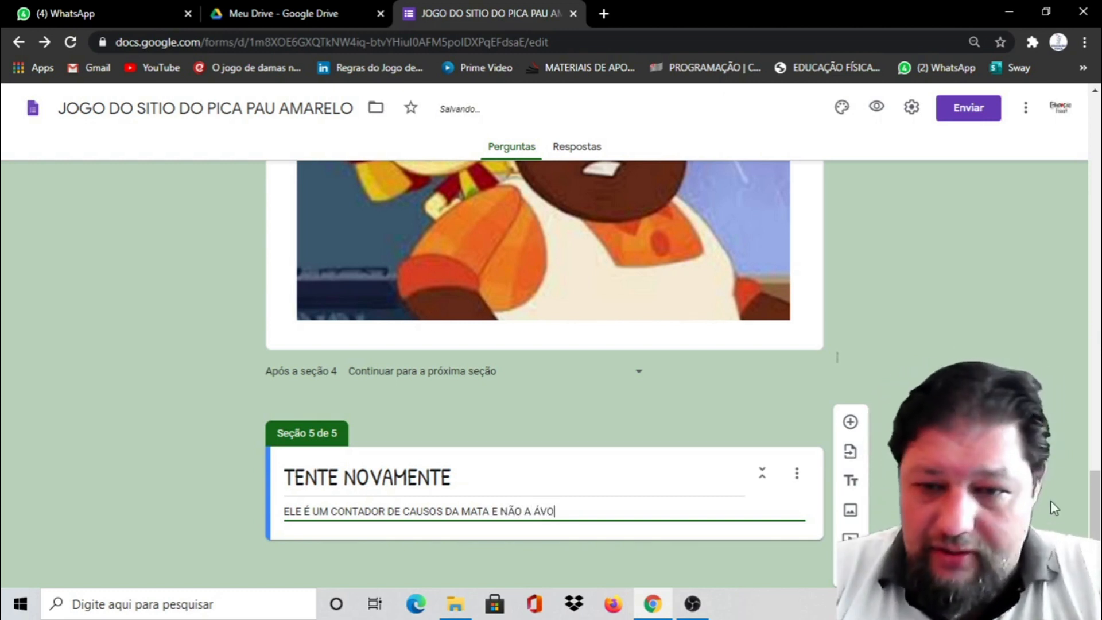
# Step: Upload the "Sabia de todos os causos da mata" picture from the AULAS FORA DO ONE DRIVE folder into the TENTE NOVAMENTE section
pyautogui.click(850, 509)
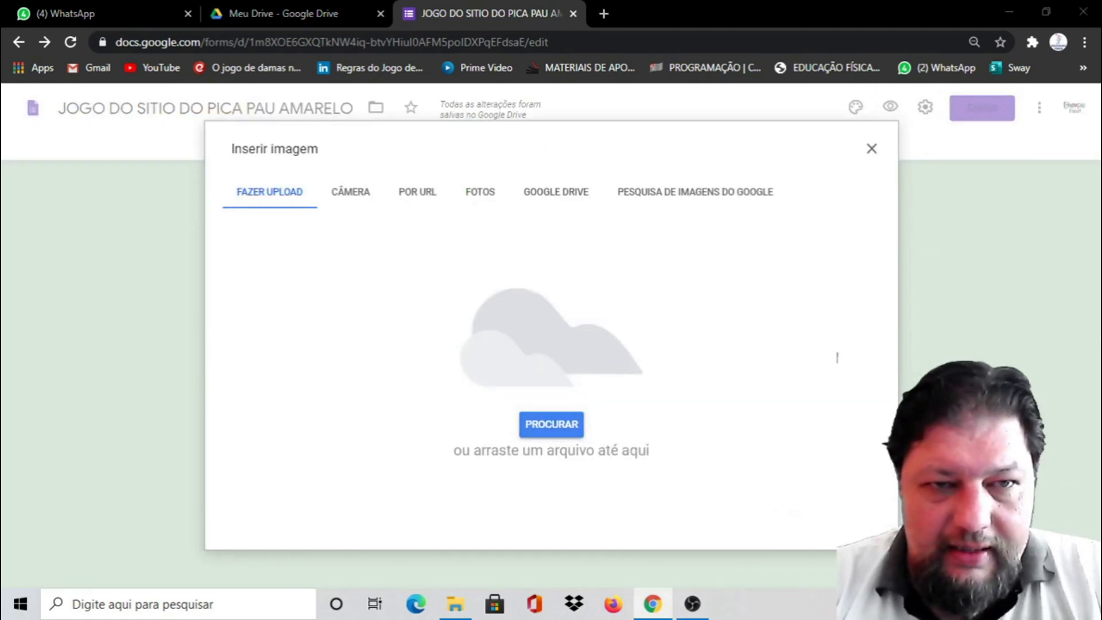
pyautogui.click(551, 423)
pyautogui.doubleClick(626, 380)
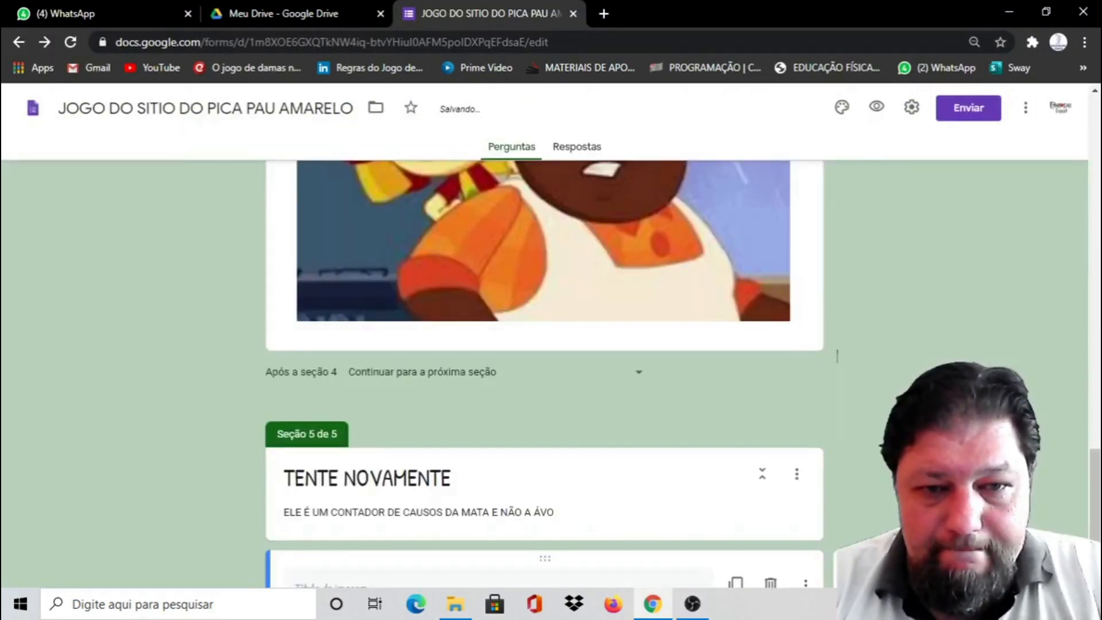
# Step: Add a sixth section titled "ACERTOU" with the description "PARABÉNS"
pyautogui.scroll(-7, 981, 326)
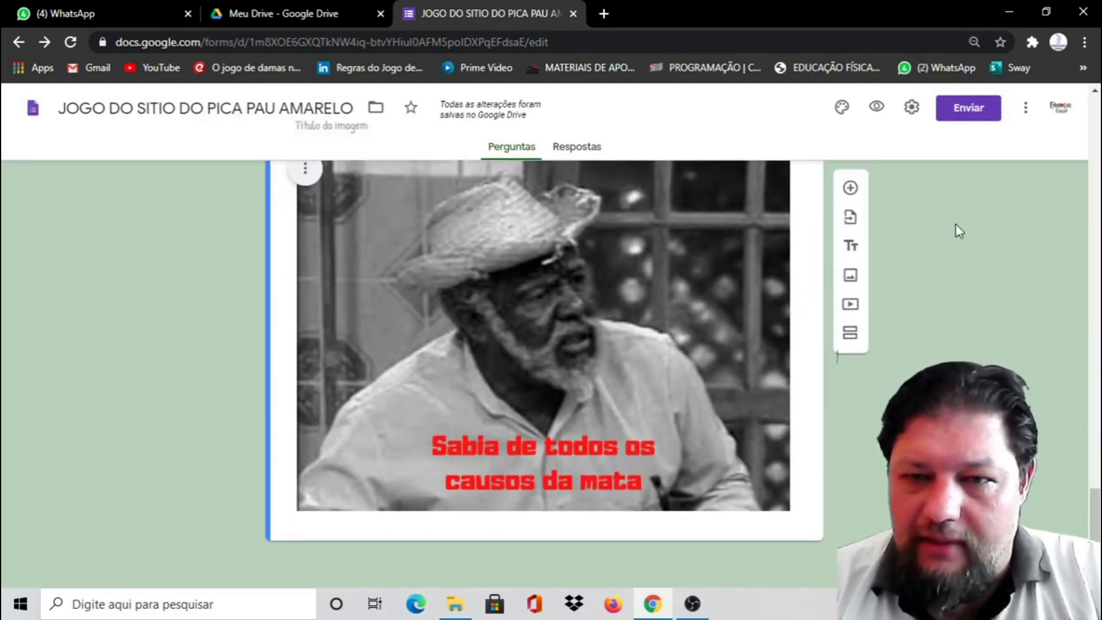
pyautogui.click(852, 334)
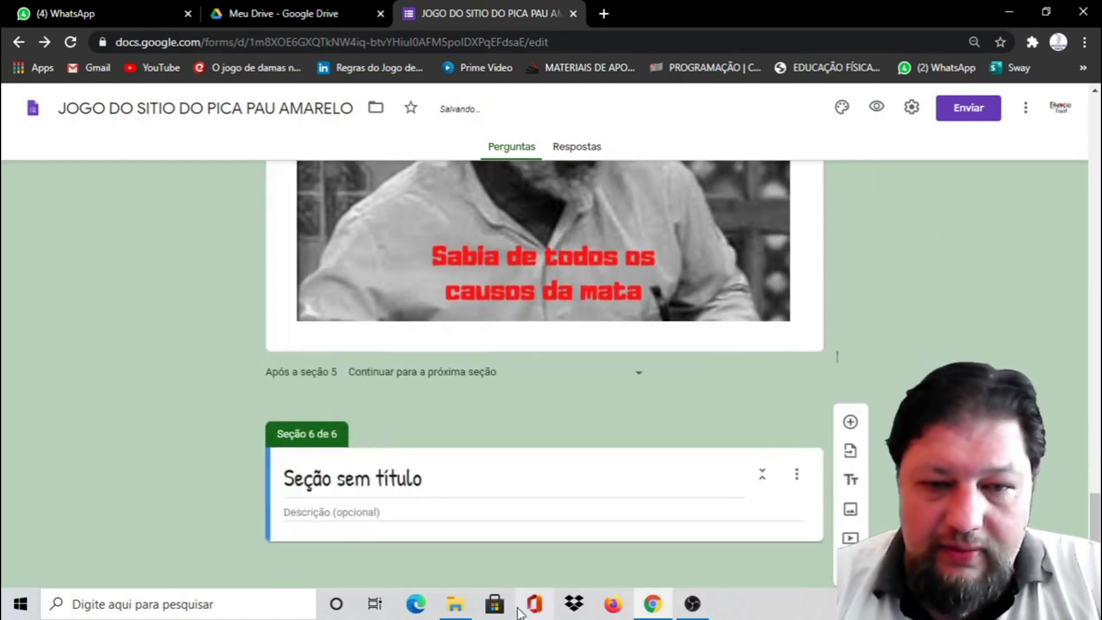
pyautogui.click(492, 485)
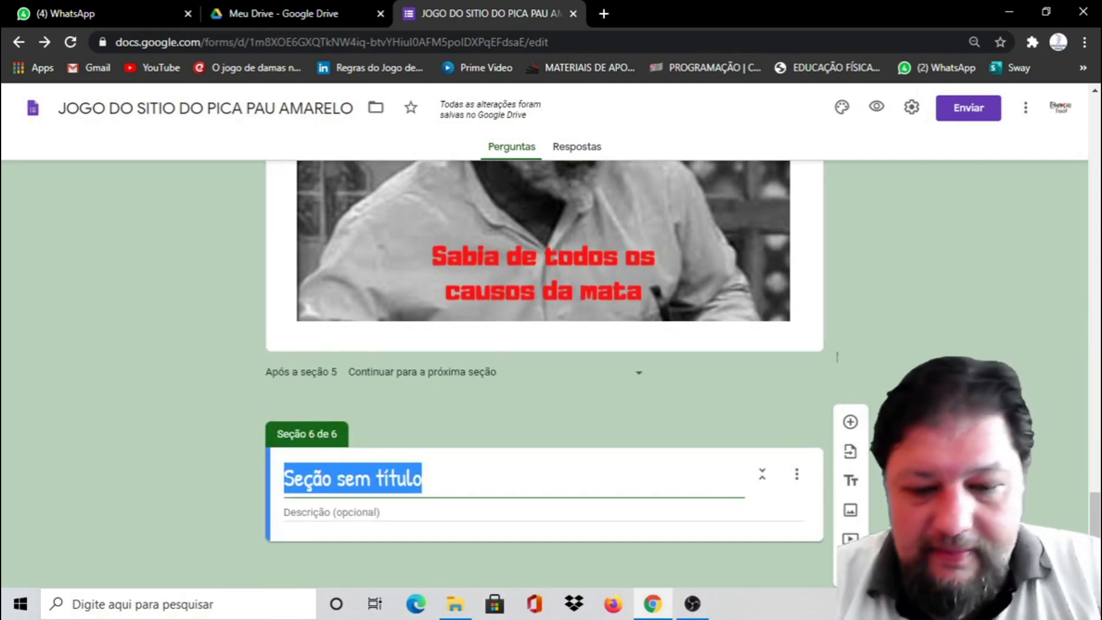
pyautogui.write('a')
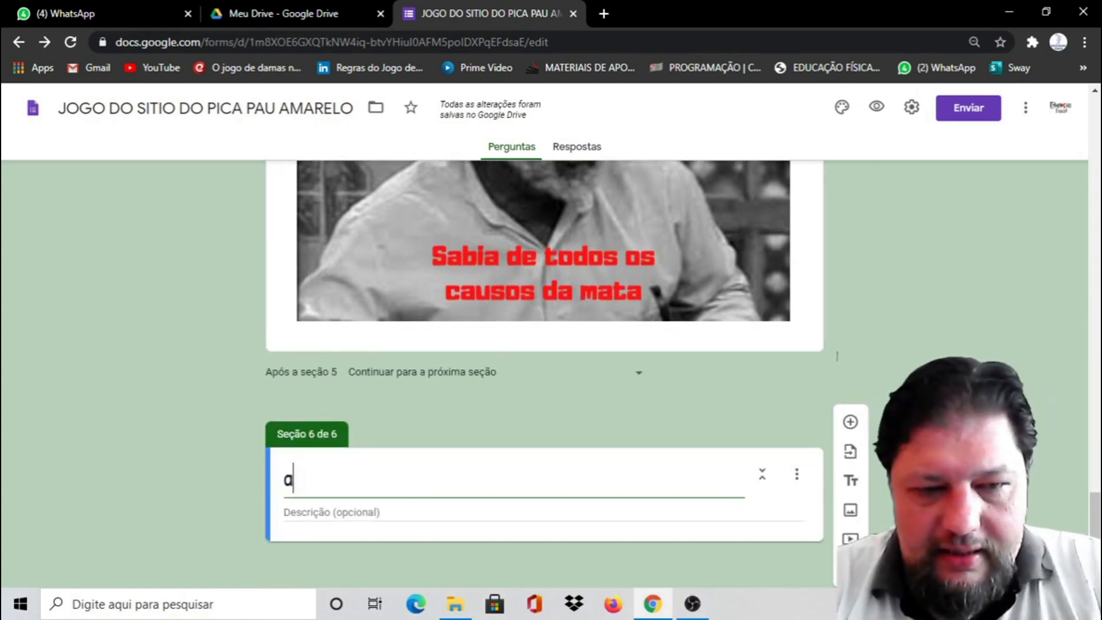
pyautogui.press('BackSpace')
pyautogui.write('ACERTOU')
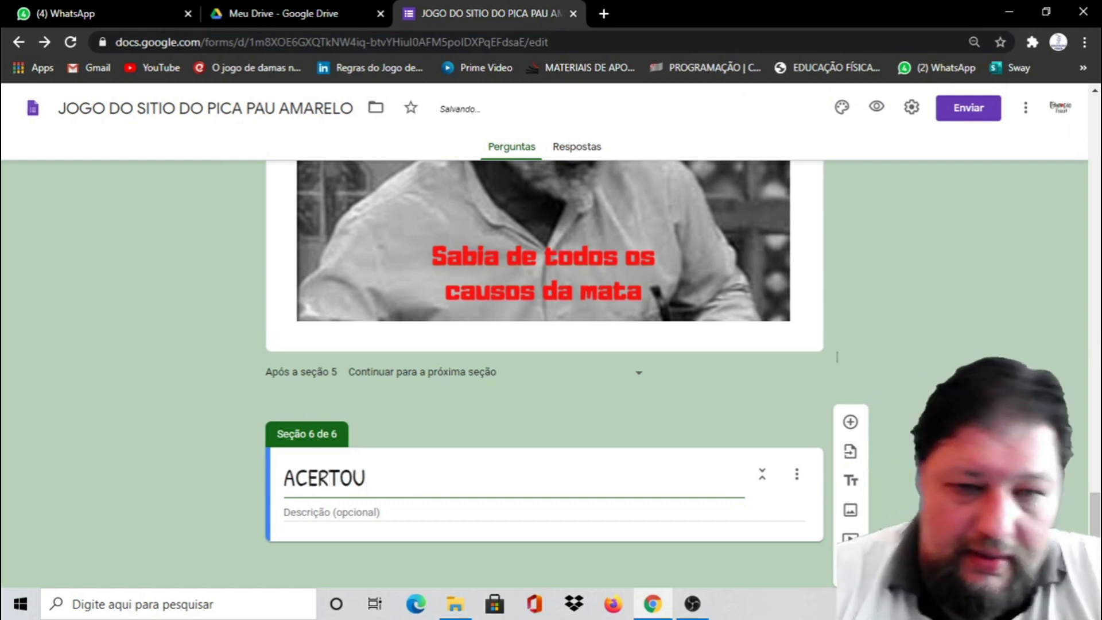
pyautogui.click(513, 513)
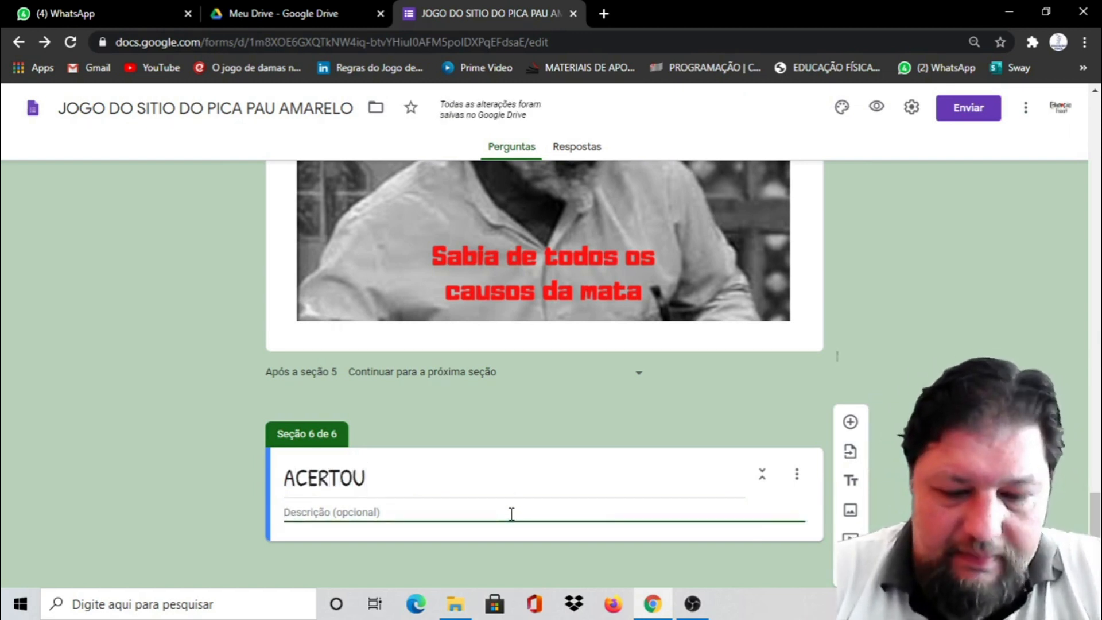
pyautogui.write('PARA')
pyautogui.write('BÉNS')
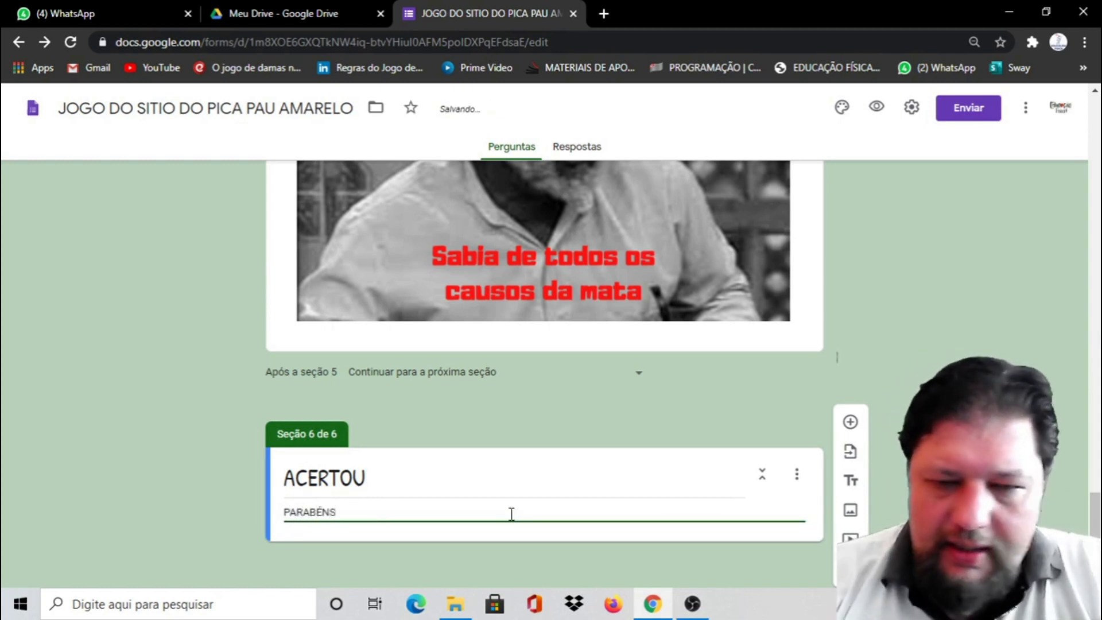
# Step: Upload the "AGORA SIM" picture from the AULAS FORA DO ONE DRIVE folder into the ACERTOU section
pyautogui.click(850, 510)
pyautogui.click(550, 425)
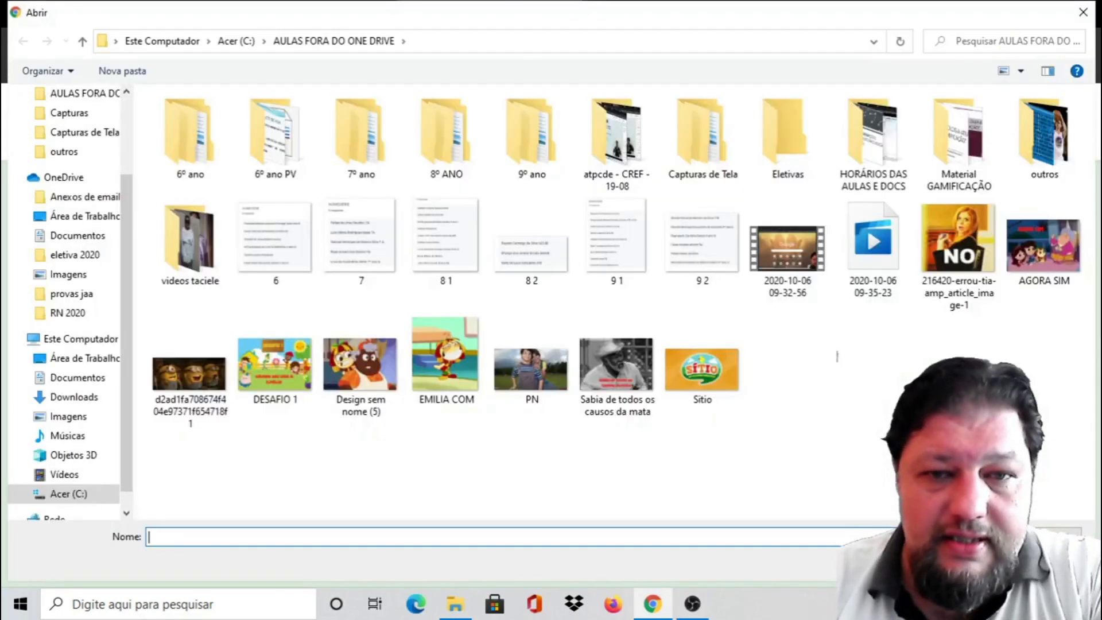
pyautogui.doubleClick(1053, 260)
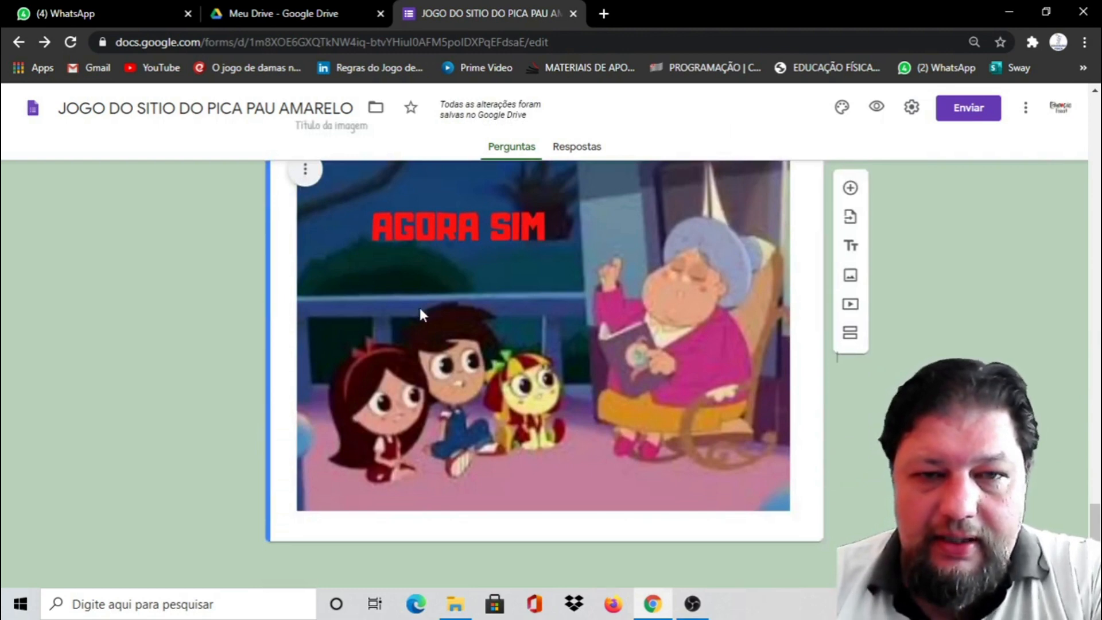
# Step: Upload the "PN" picture to the question "Qual é o nome da avó de Narizinho e Pedrinho?" in the 1 DESAFIO section
pyautogui.scroll(4, 877, 490)
pyautogui.scroll(20, 1054, 436)
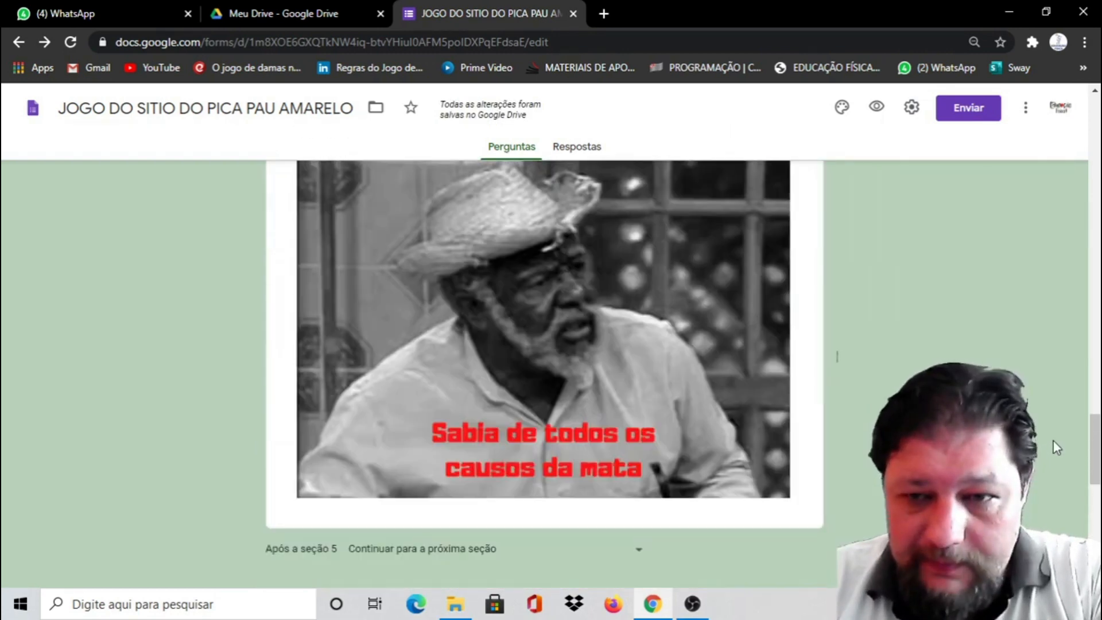
pyautogui.scroll(-4, 1050, 451)
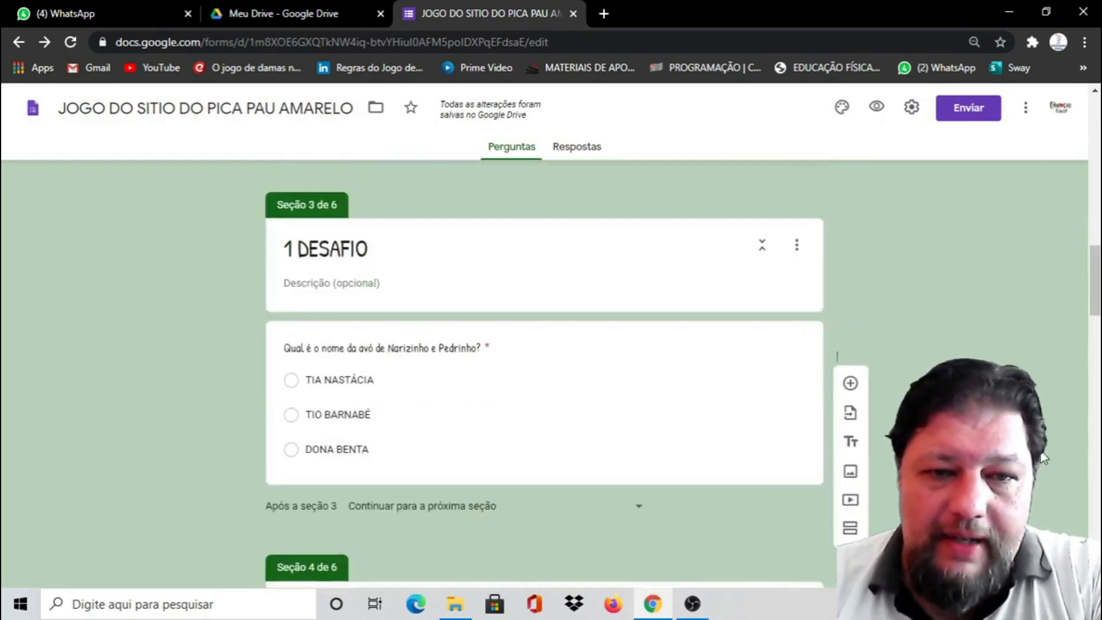
pyautogui.click(515, 354)
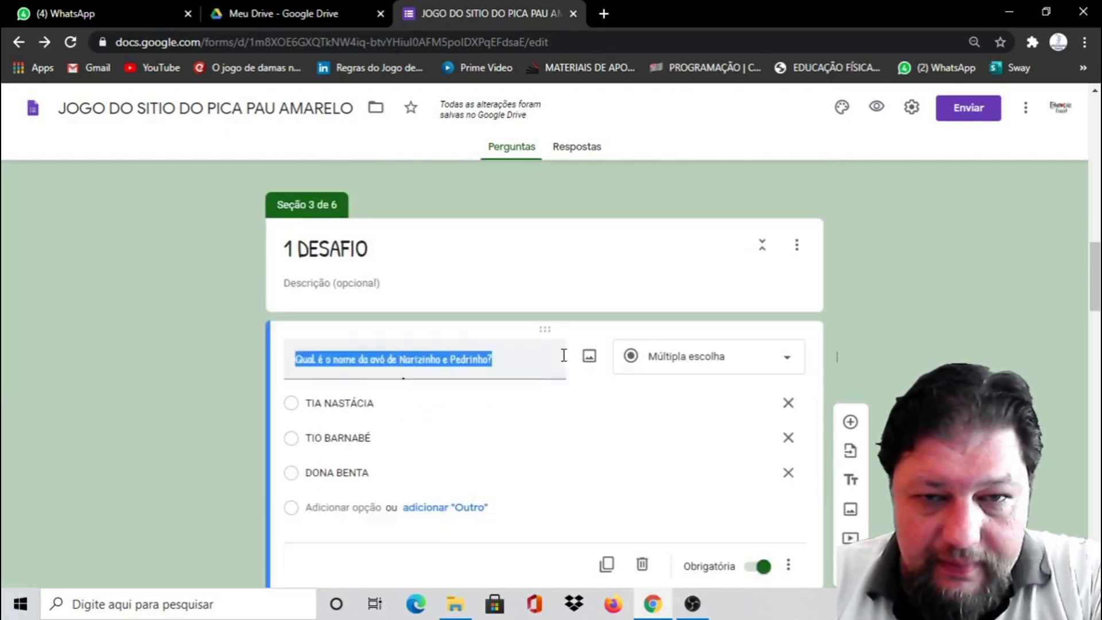
pyautogui.scroll(-2, 514, 354)
pyautogui.moveTo(524, 193)
pyautogui.click(592, 200)
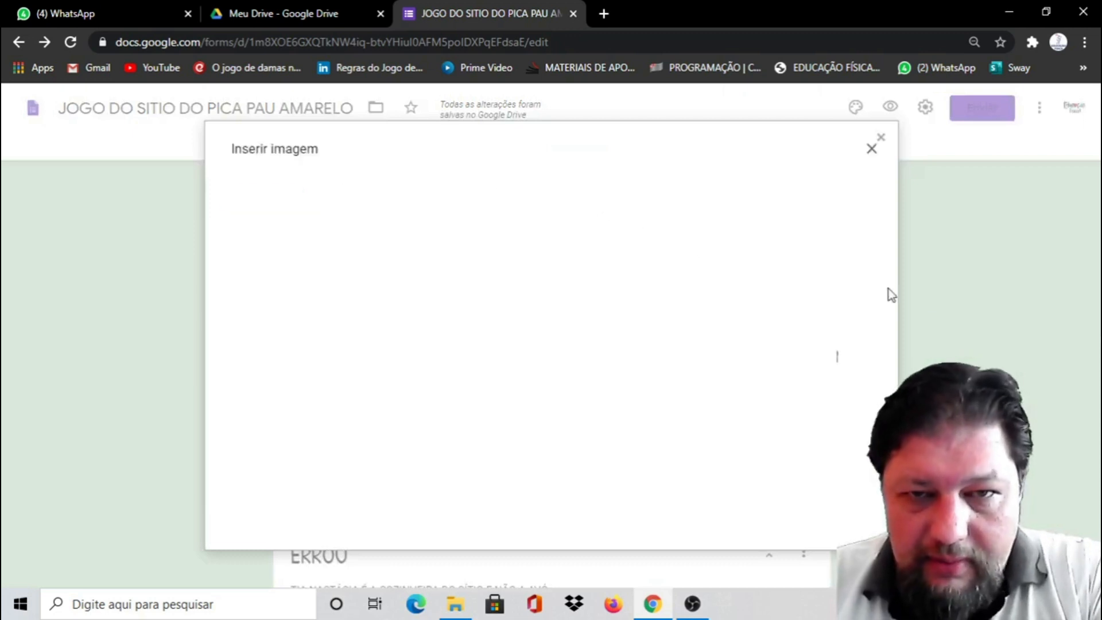
pyautogui.click(574, 428)
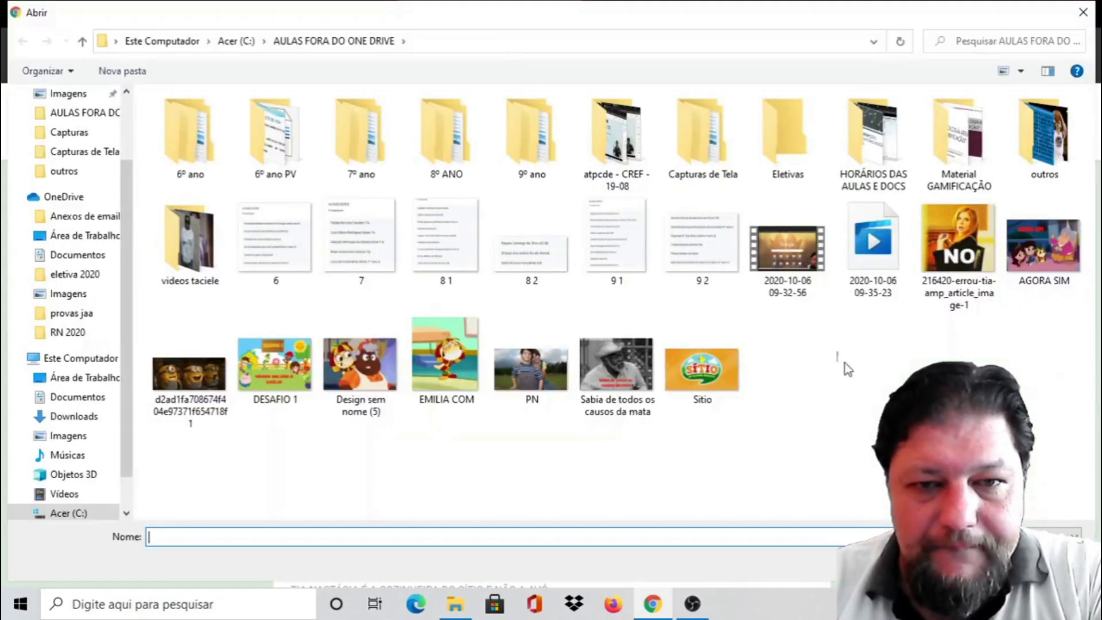
pyautogui.doubleClick(530, 373)
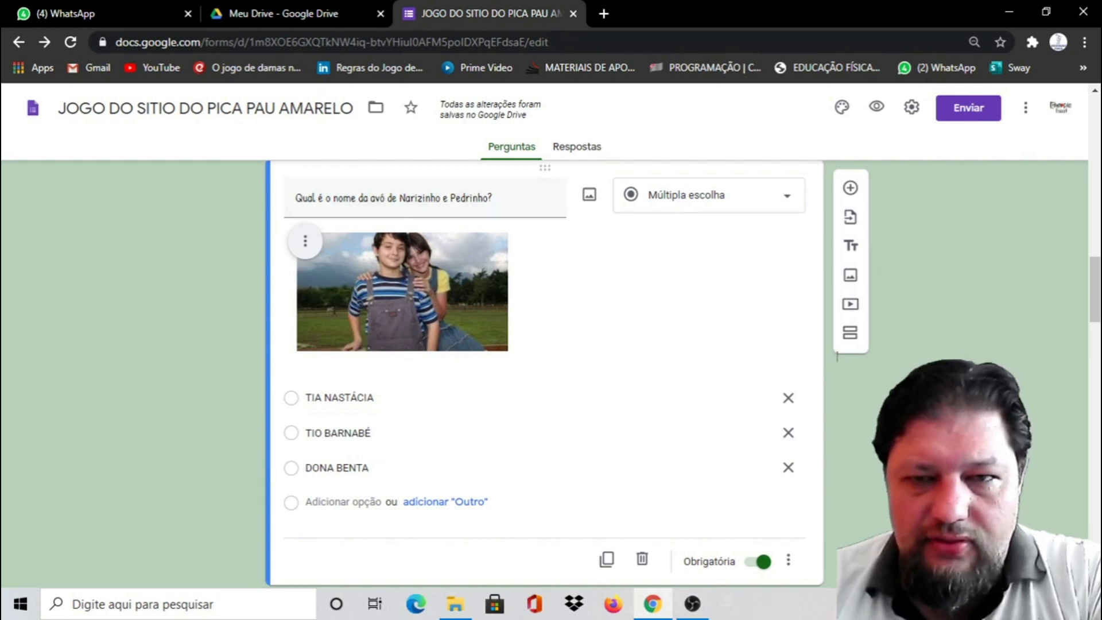
# Step: Centre-align the picture in the question about Narizinho and Pedrinho's grandmother
pyautogui.click(310, 253)
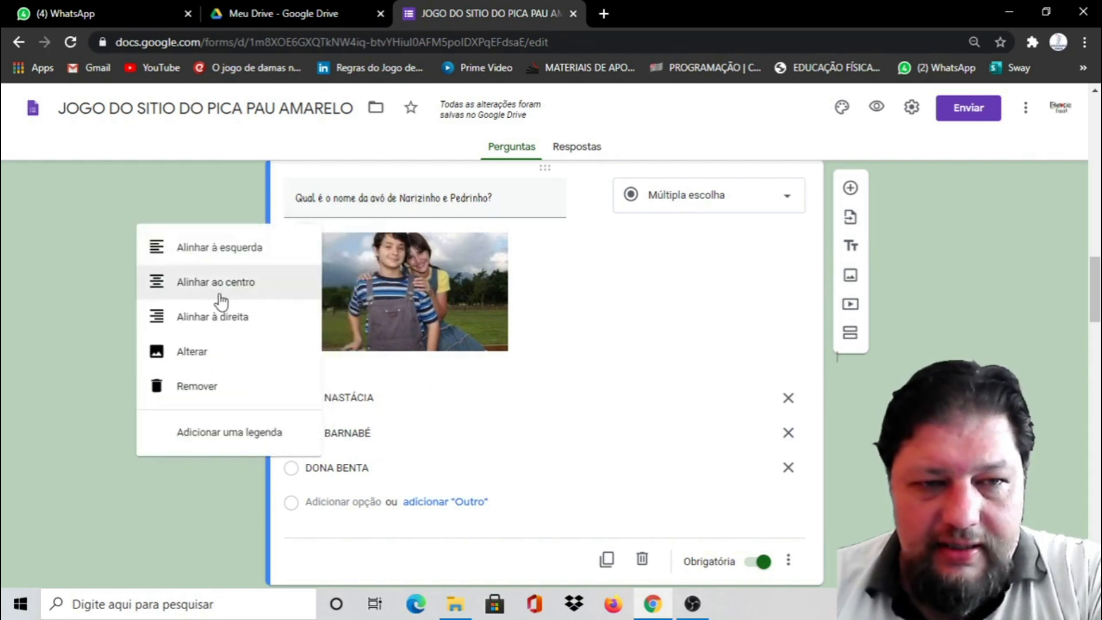
pyautogui.click(206, 287)
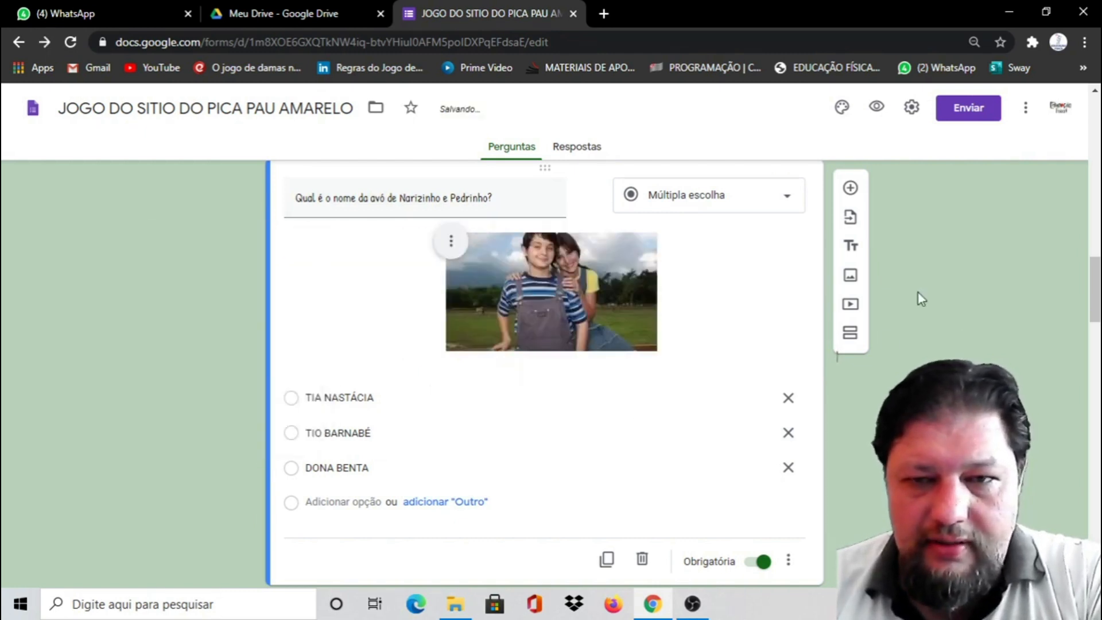
pyautogui.scroll(-15, 982, 310)
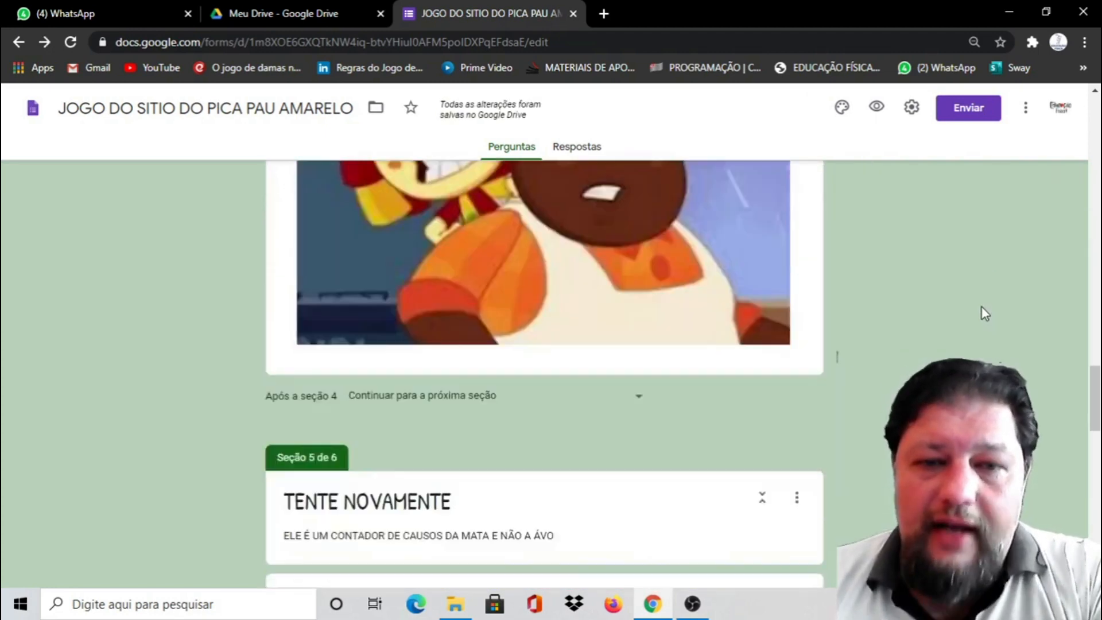
# Step: Review the 1 DESAFIO question and the pictures and texts of the ERROU, TENTE NOVAMENTE and ACERTOU feedback sections
pyautogui.scroll(-20, 982, 311)
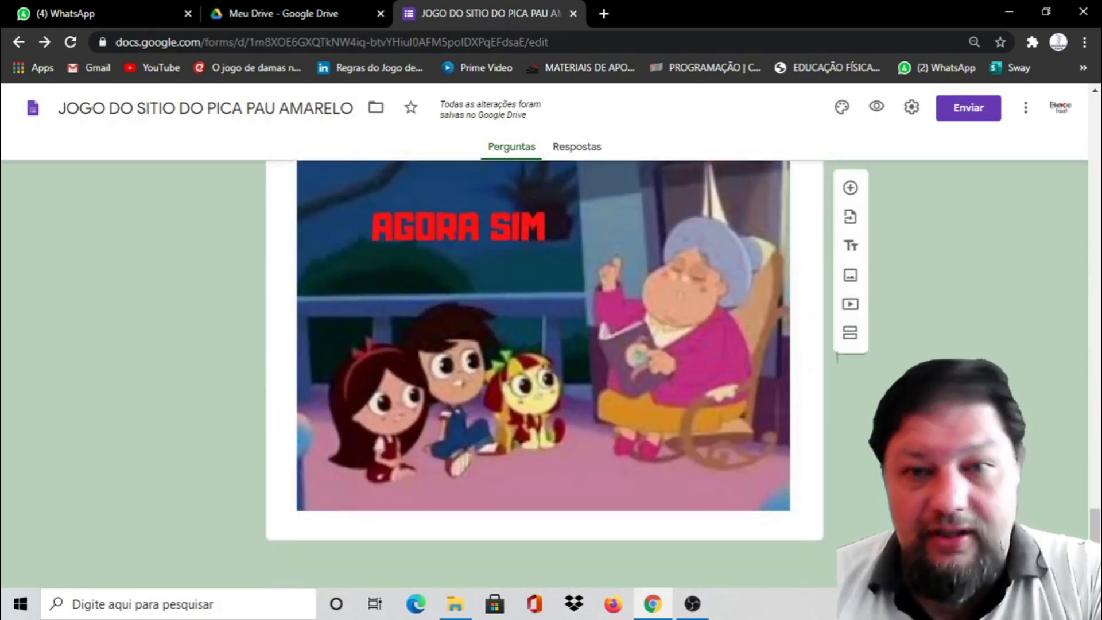
pyautogui.scroll(20, 978, 312)
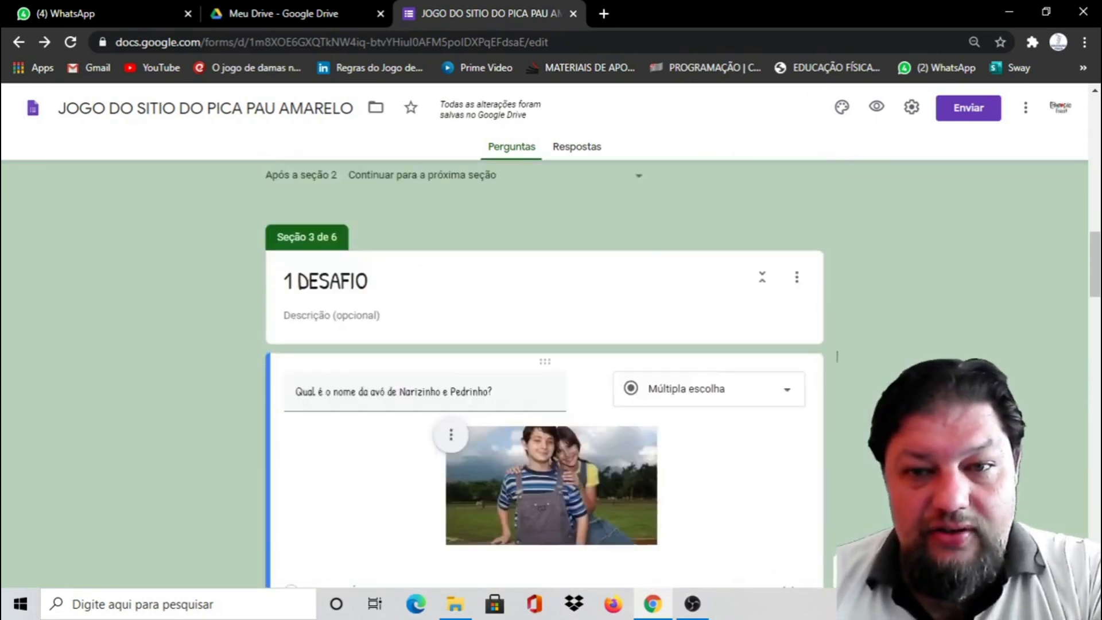
pyautogui.scroll(-10, 836, 356)
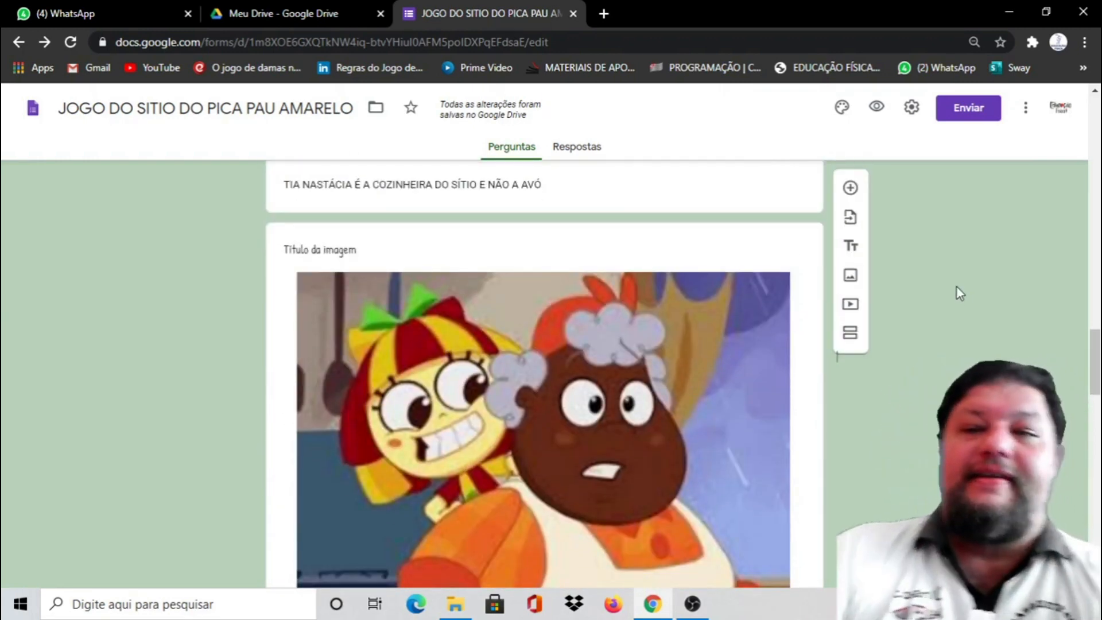
pyautogui.scroll(-1, 956, 290)
pyautogui.scroll(3, 953, 330)
pyautogui.scroll(-15, 837, 357)
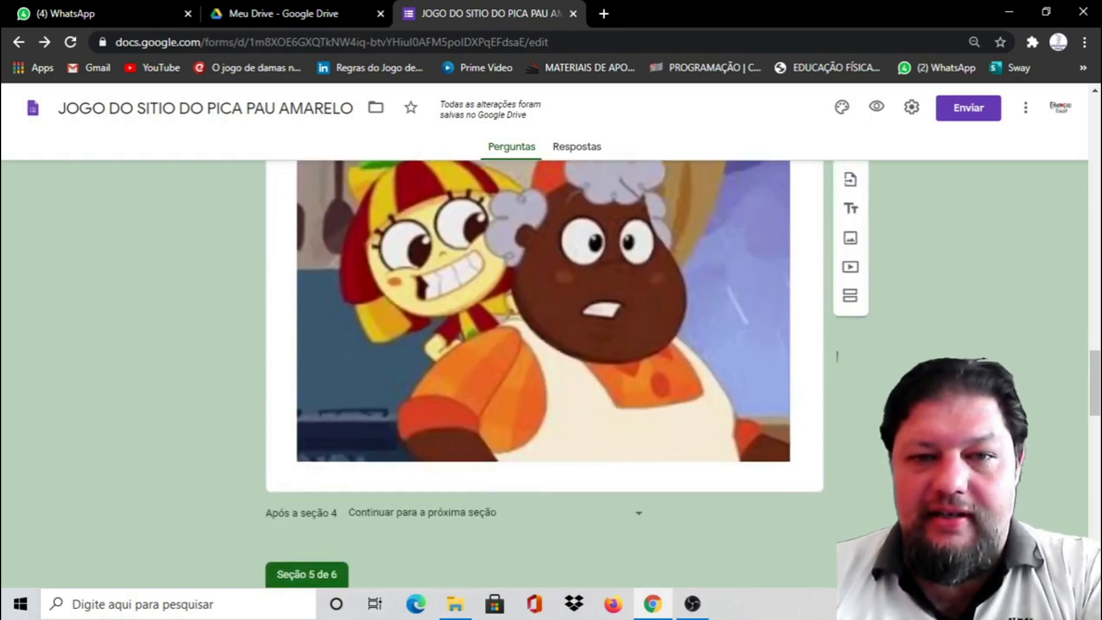
pyautogui.scroll(2, 837, 356)
pyautogui.scroll(-10, 837, 356)
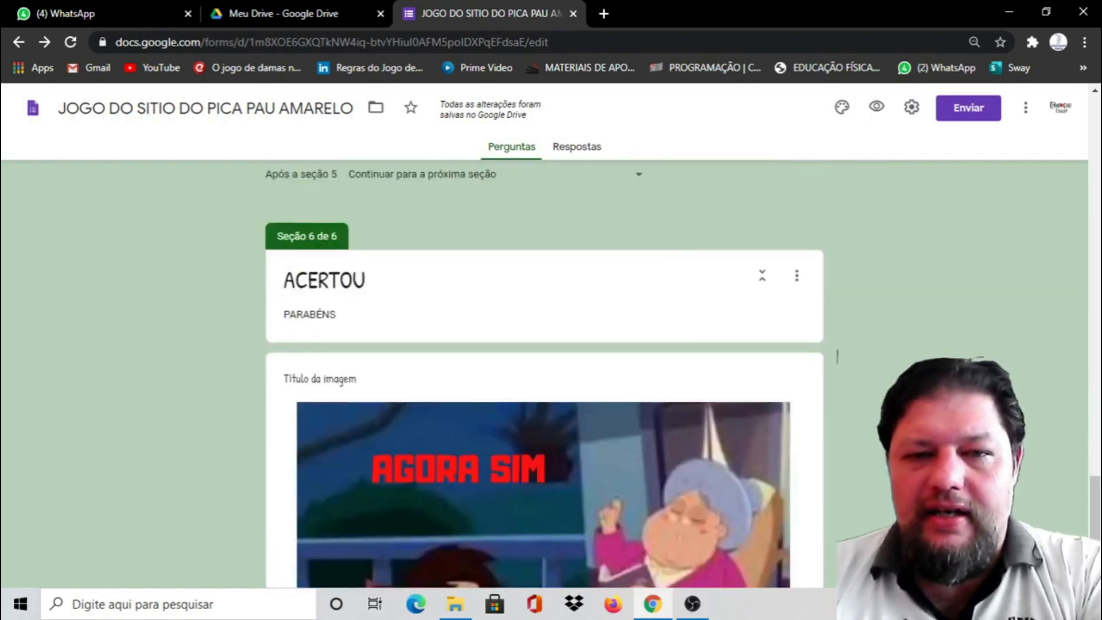
pyautogui.scroll(3, 837, 356)
pyautogui.scroll(15, 836, 356)
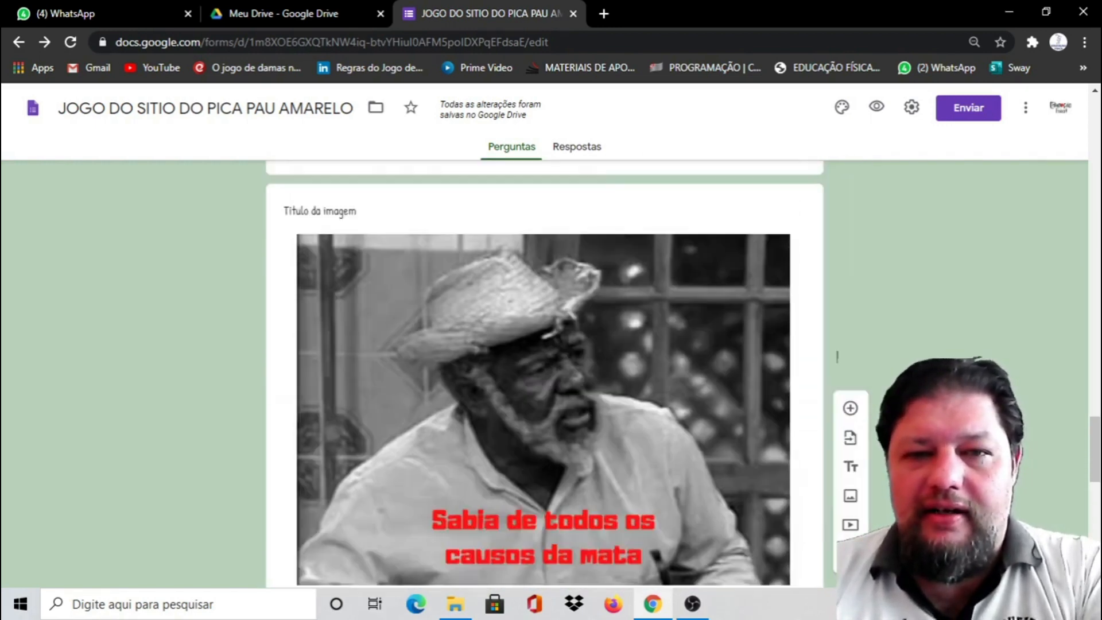
pyautogui.scroll(-7, 837, 356)
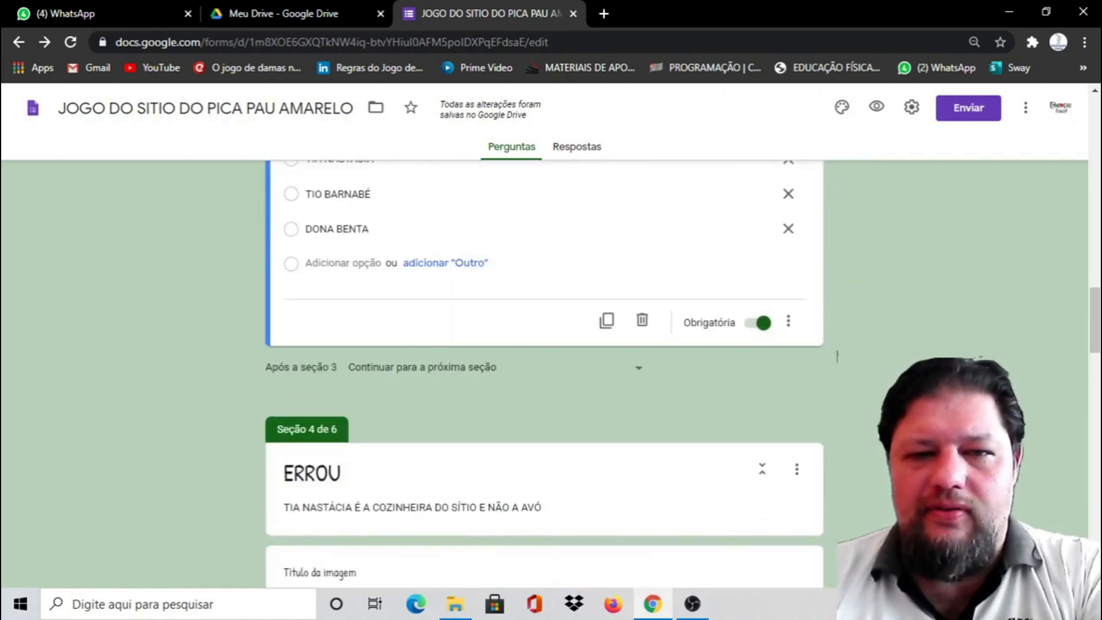
# Step: Enable going to a section based on the answer for the question about Narizinho and Pedrinho's grandmother
pyautogui.scroll(4, 837, 357)
pyautogui.scroll(-2, 837, 357)
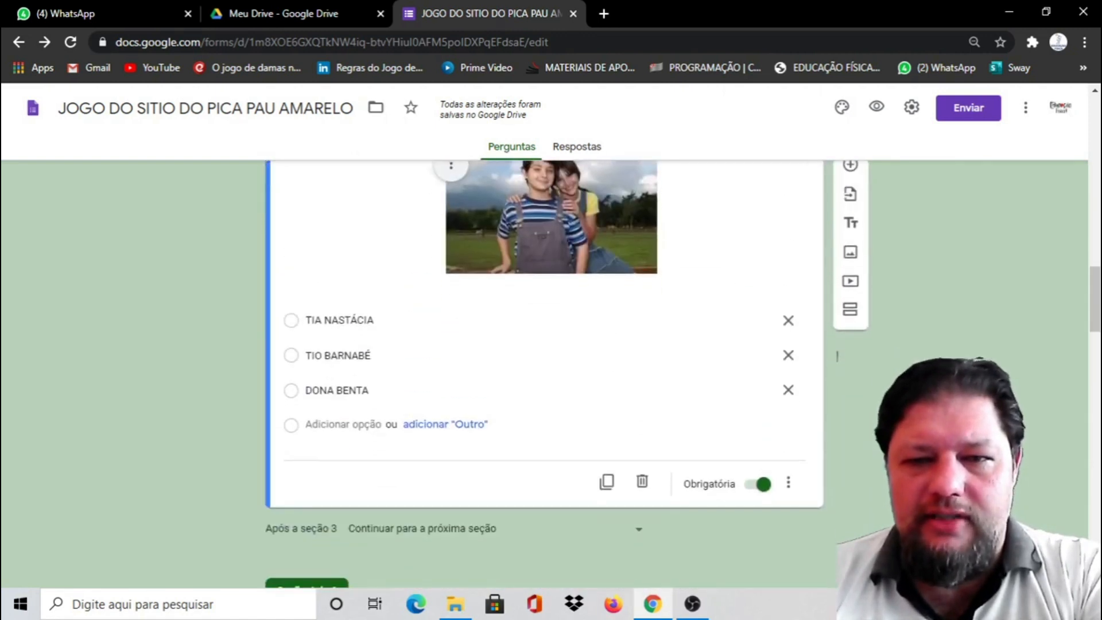
pyautogui.click(791, 484)
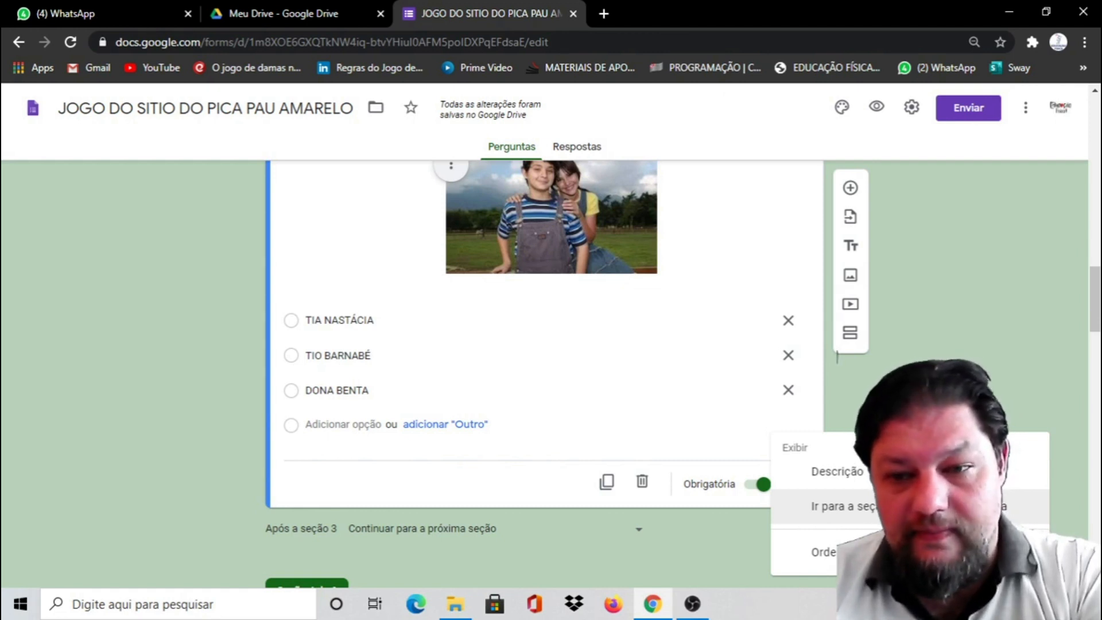
pyautogui.click(850, 506)
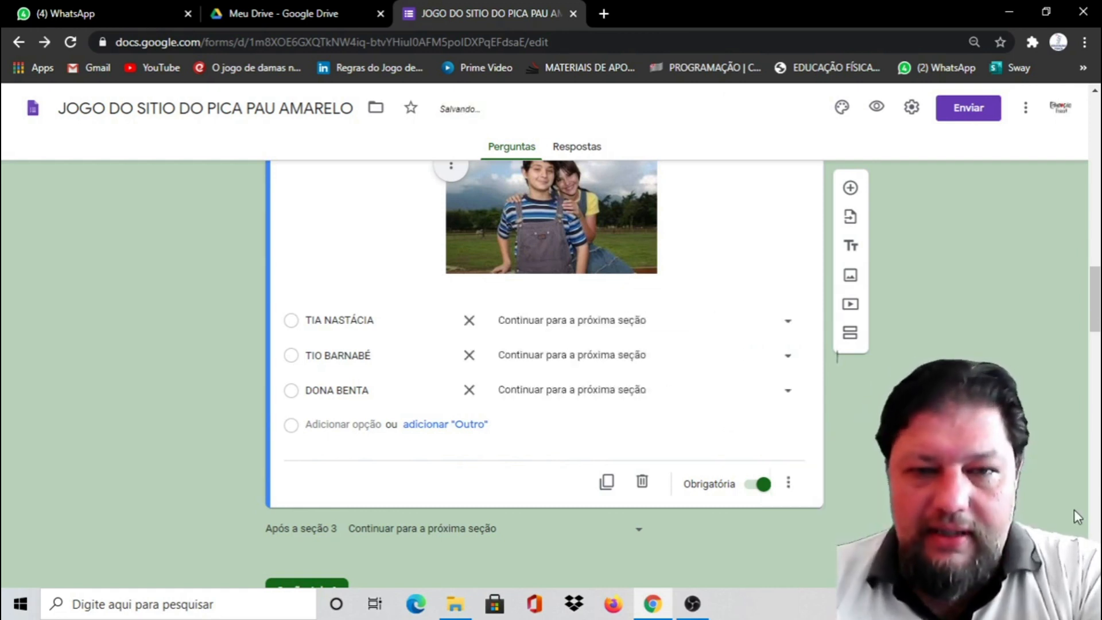
# Step: Route TIA NASTÁCIA to section 4 (ERROU), TIO BARNABÉ to section 5 (TENTE NOVAMENTE) and DONA BENTA to section 6 (ACERTOU)
pyautogui.click(788, 324)
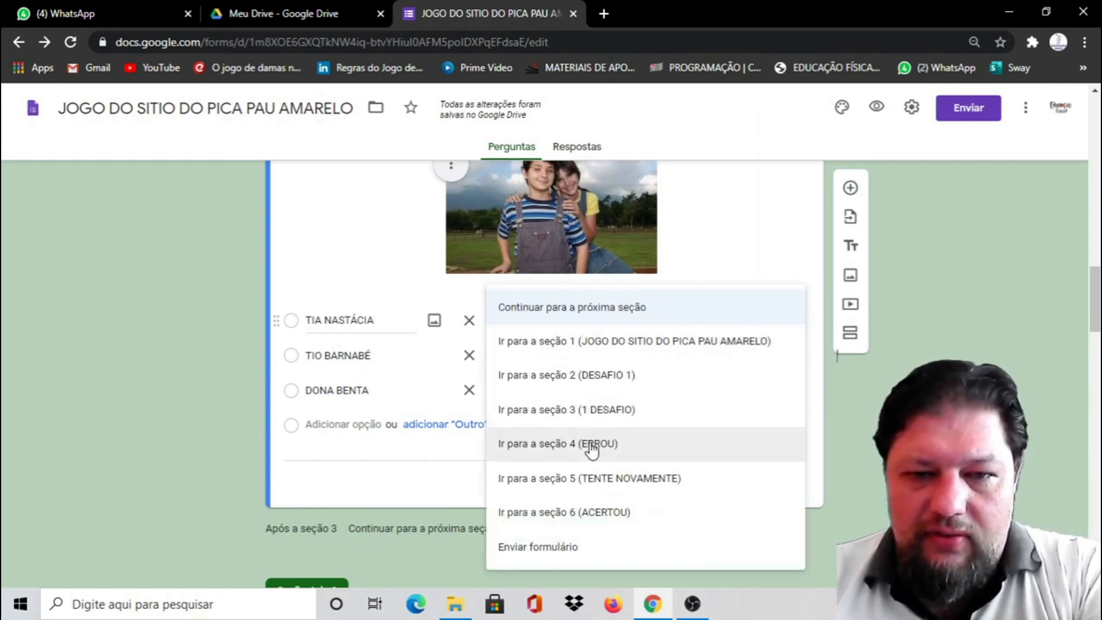
pyautogui.click(627, 454)
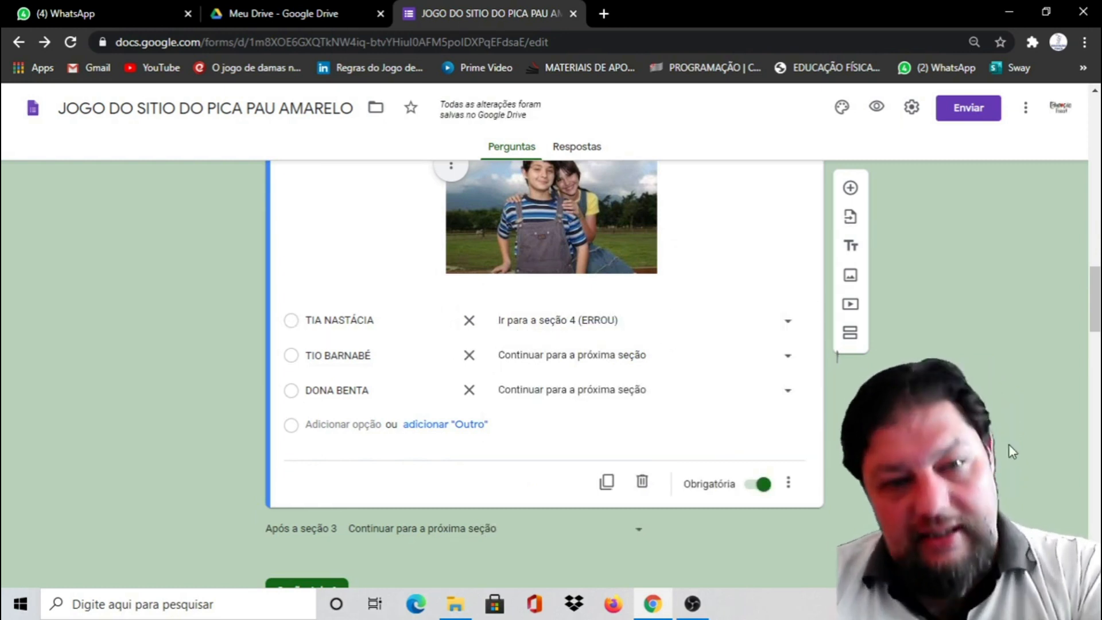
pyautogui.click(790, 358)
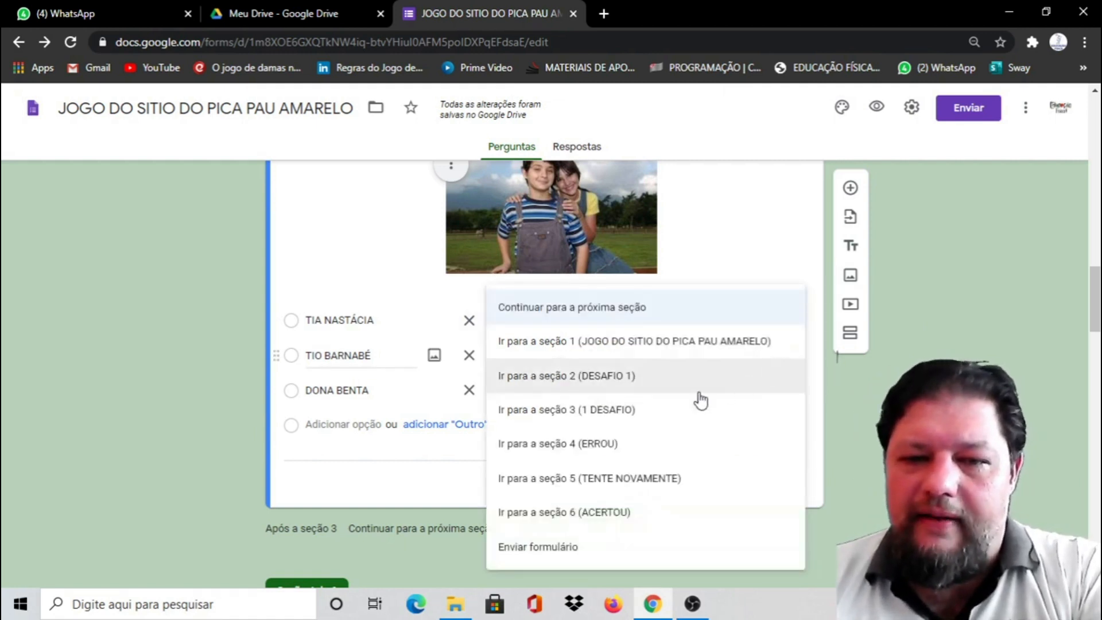
pyautogui.click(614, 485)
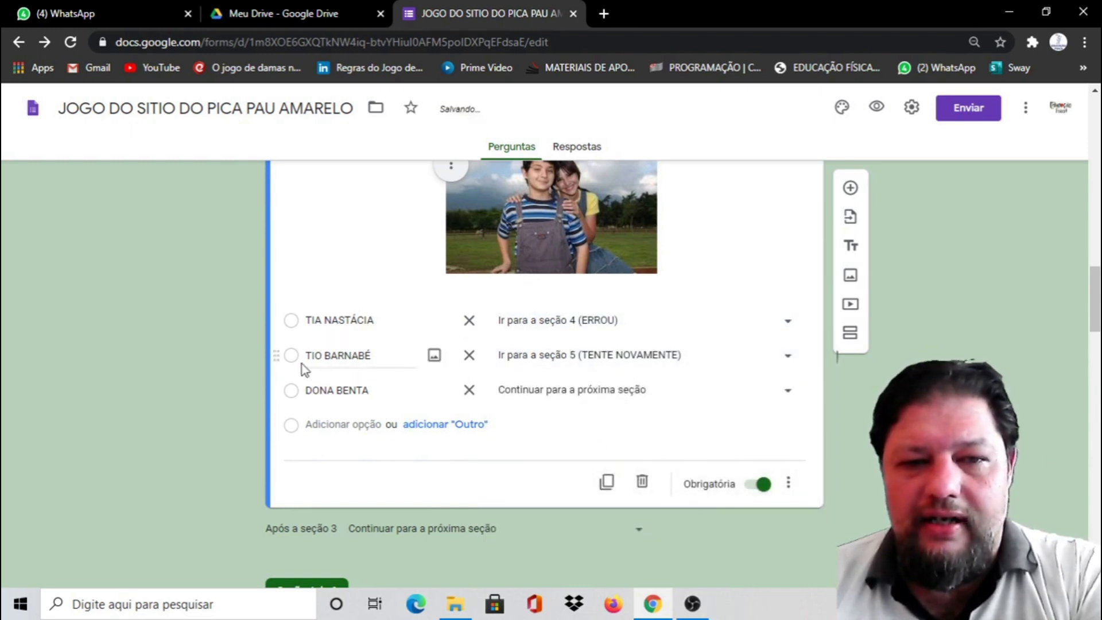
pyautogui.click(789, 392)
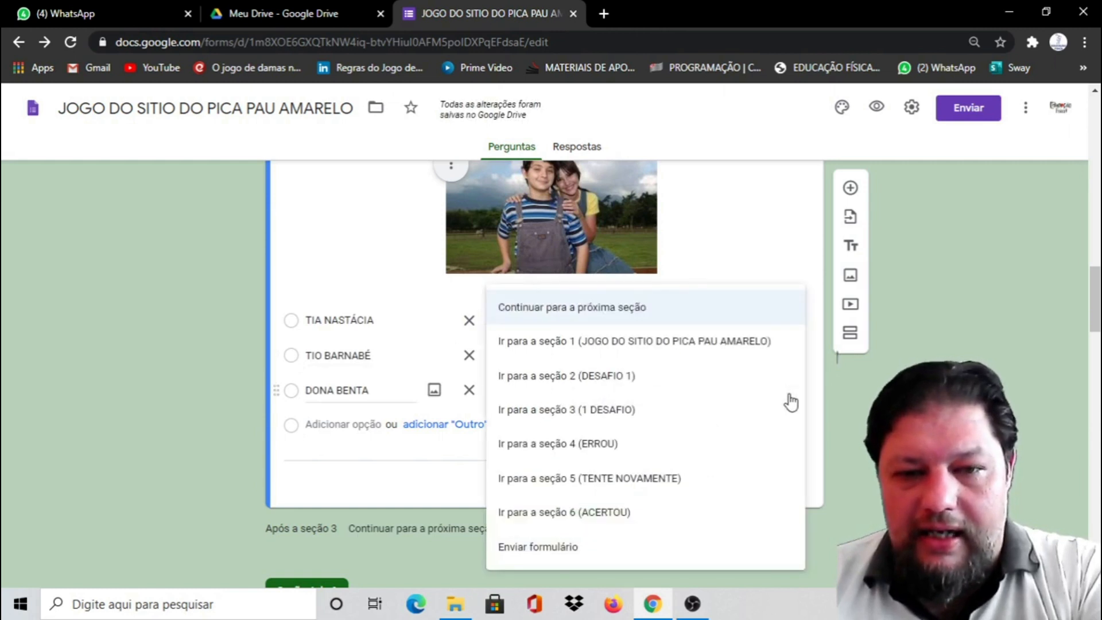
pyautogui.click(556, 512)
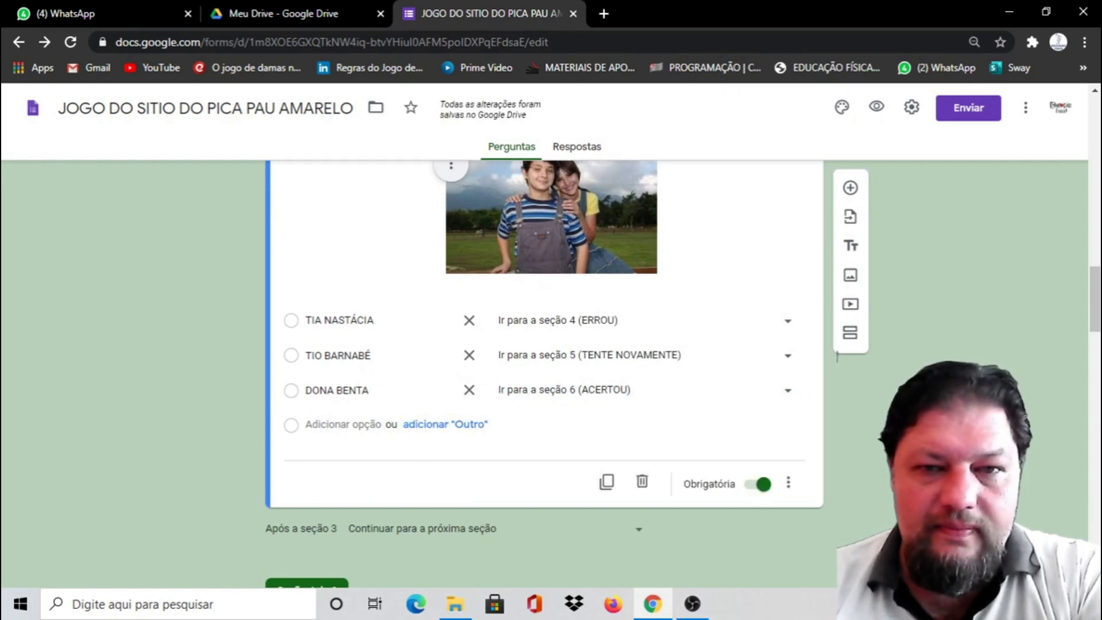
# Step: Check the routed answers against the feedback sections and go back to the beginning of the form
pyautogui.scroll(-15, 838, 357)
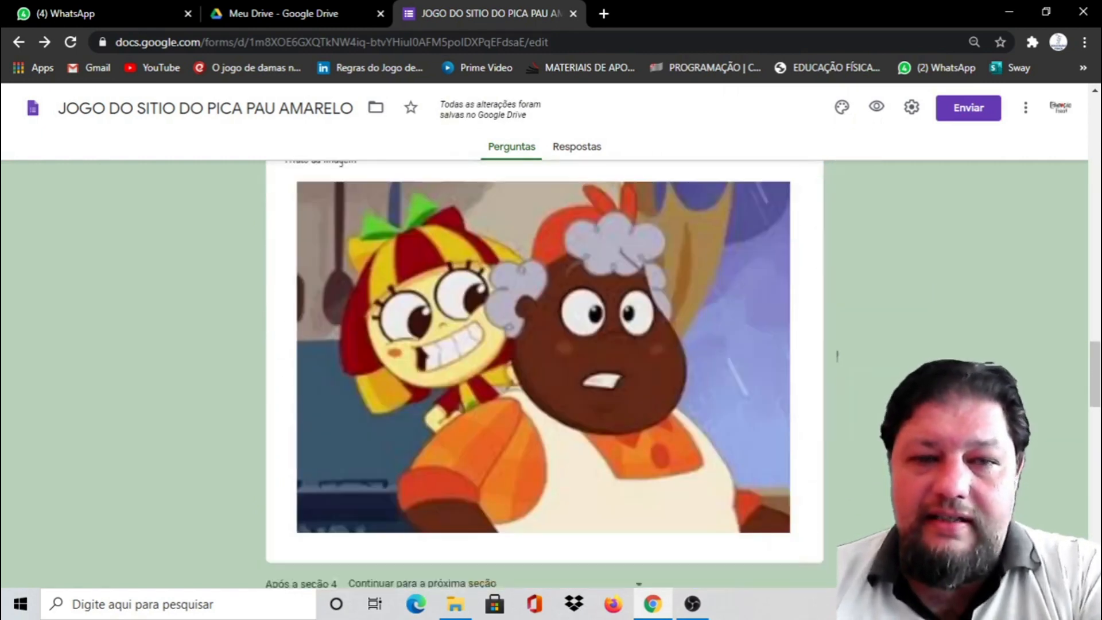
pyautogui.scroll(-14, 837, 357)
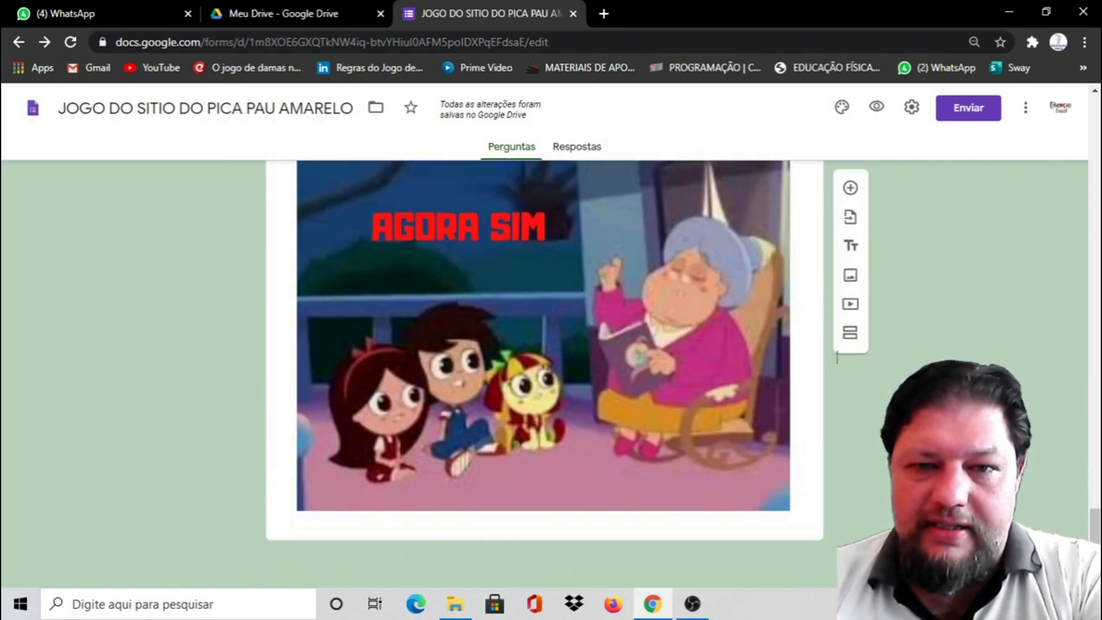
pyautogui.scroll(9, 838, 357)
pyautogui.scroll(13, 837, 357)
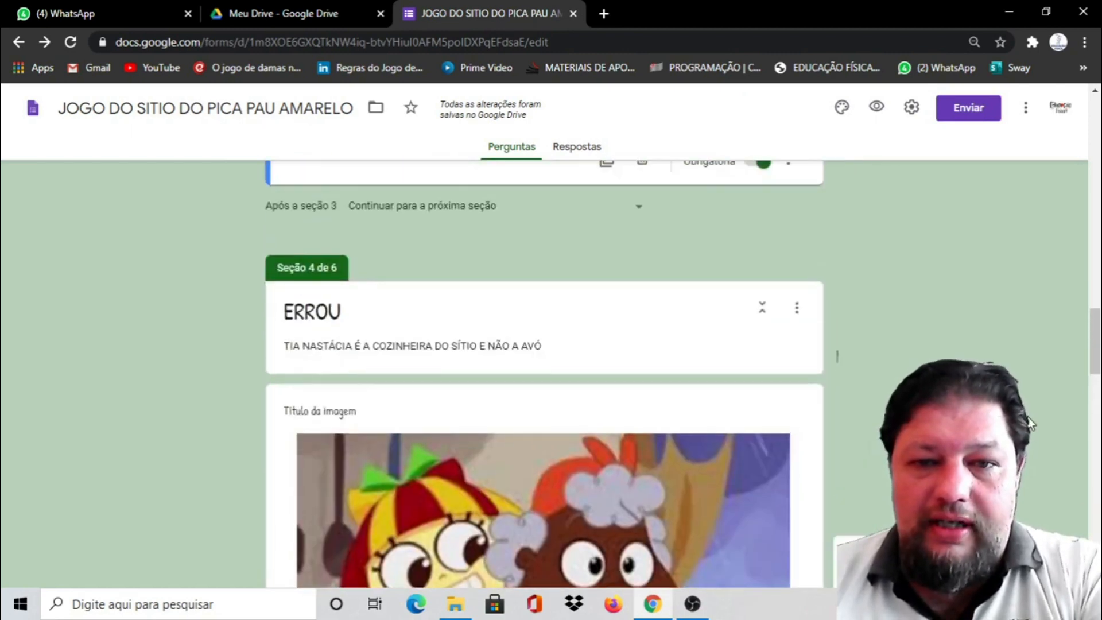
pyautogui.scroll(7, 1029, 423)
pyautogui.scroll(-4, 1030, 423)
pyautogui.scroll(5, 1045, 436)
pyautogui.scroll(15, 837, 357)
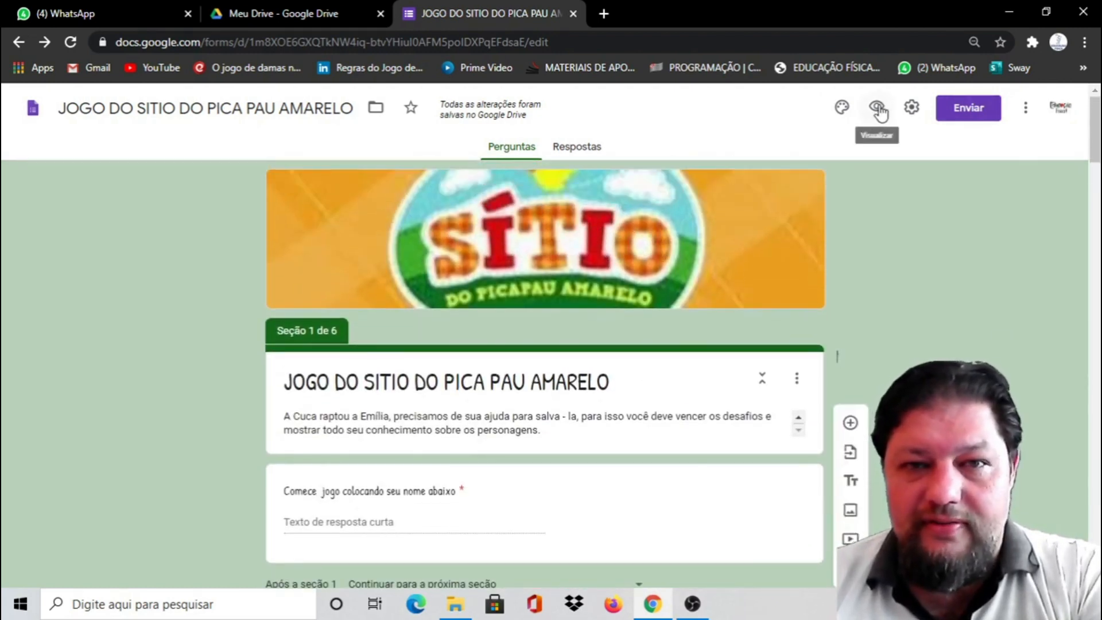
# Step: Preview the form, fill in the player's name and advance through the DESAFIO 1 page to the 1 DESAFIO question
pyautogui.click(877, 108)
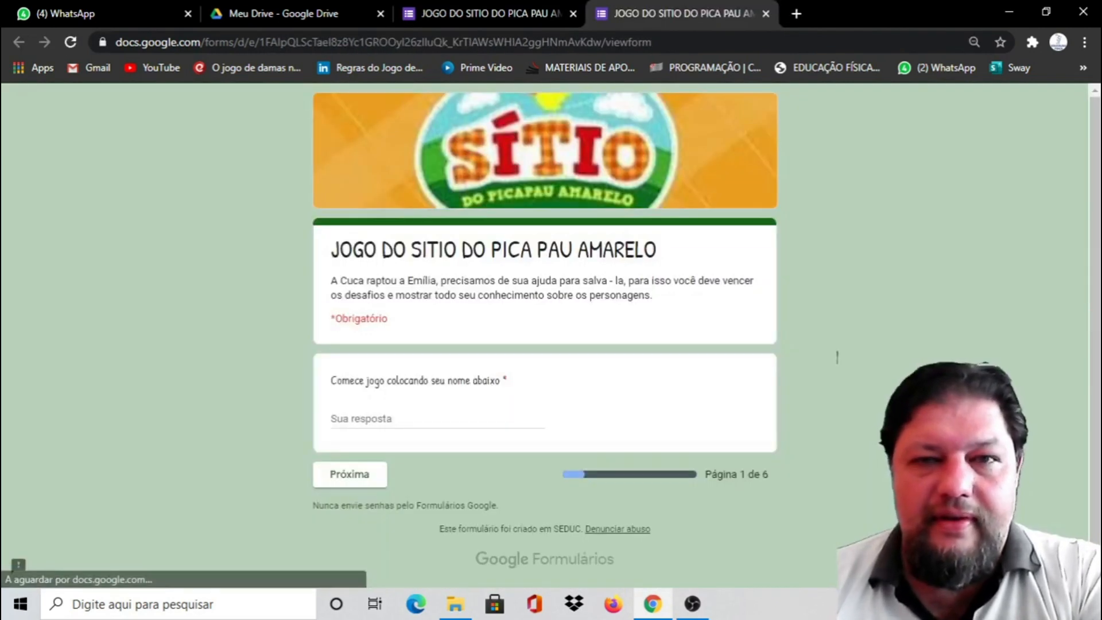
pyautogui.click(442, 416)
pyautogui.write('D')
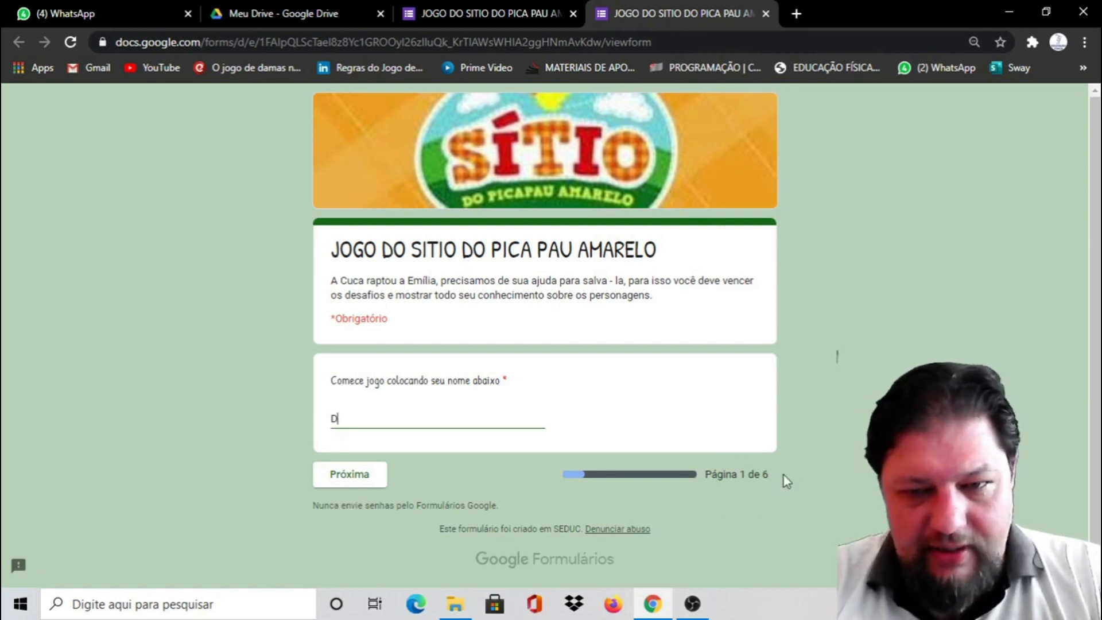
pyautogui.click(363, 477)
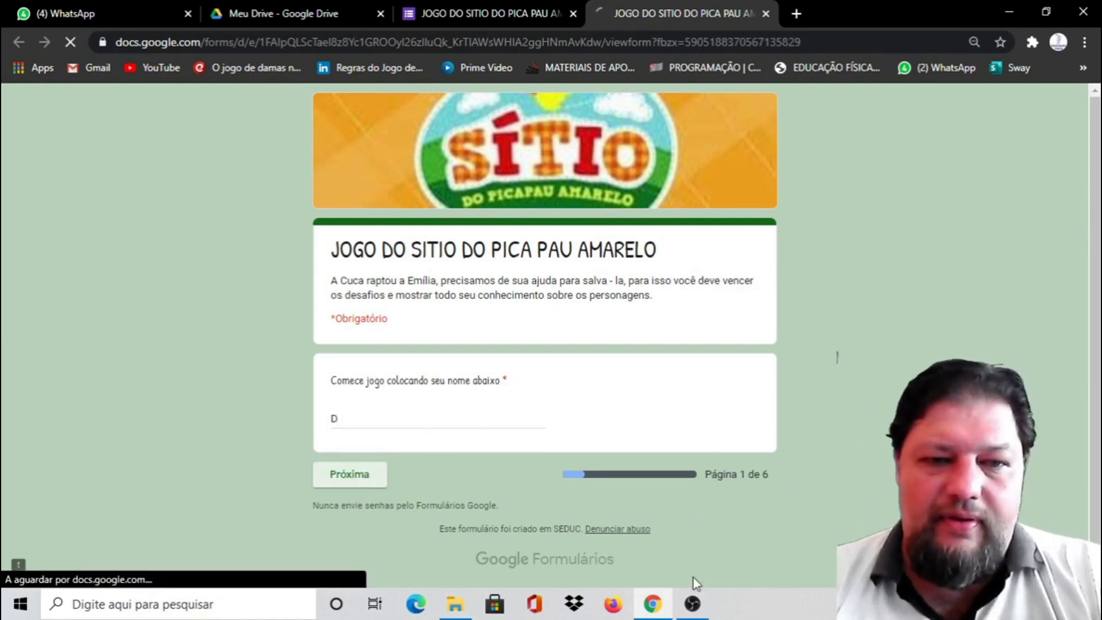
pyautogui.scroll(-5, 979, 336)
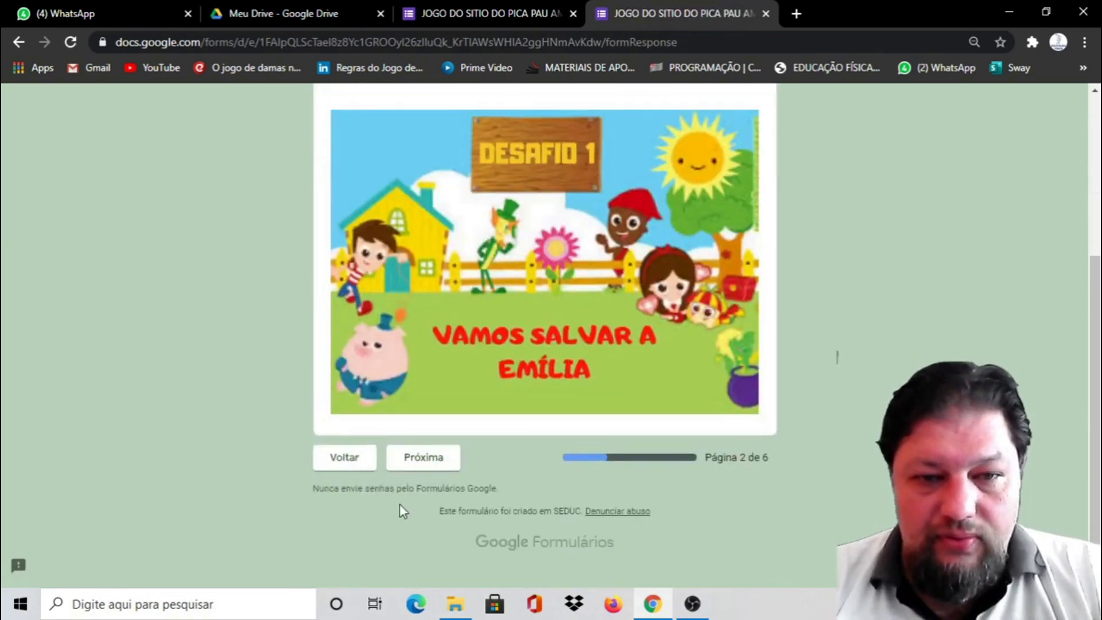
pyautogui.click(419, 455)
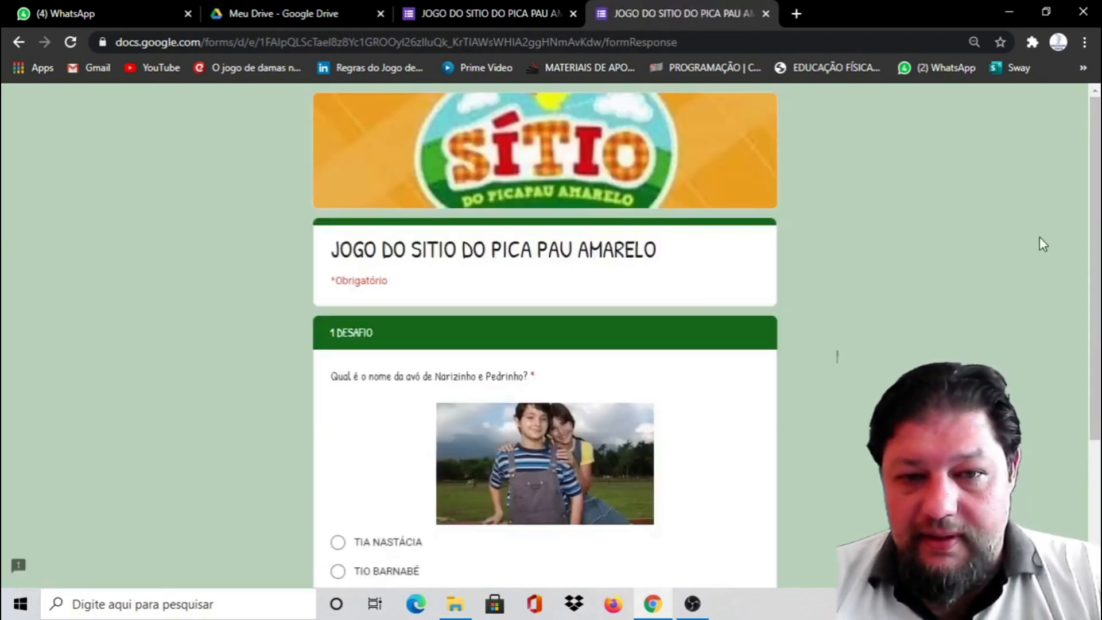
# Step: Answer TIA NASTÁCIA in the preview and examine the feedback page it leads to
pyautogui.scroll(-3, 984, 270)
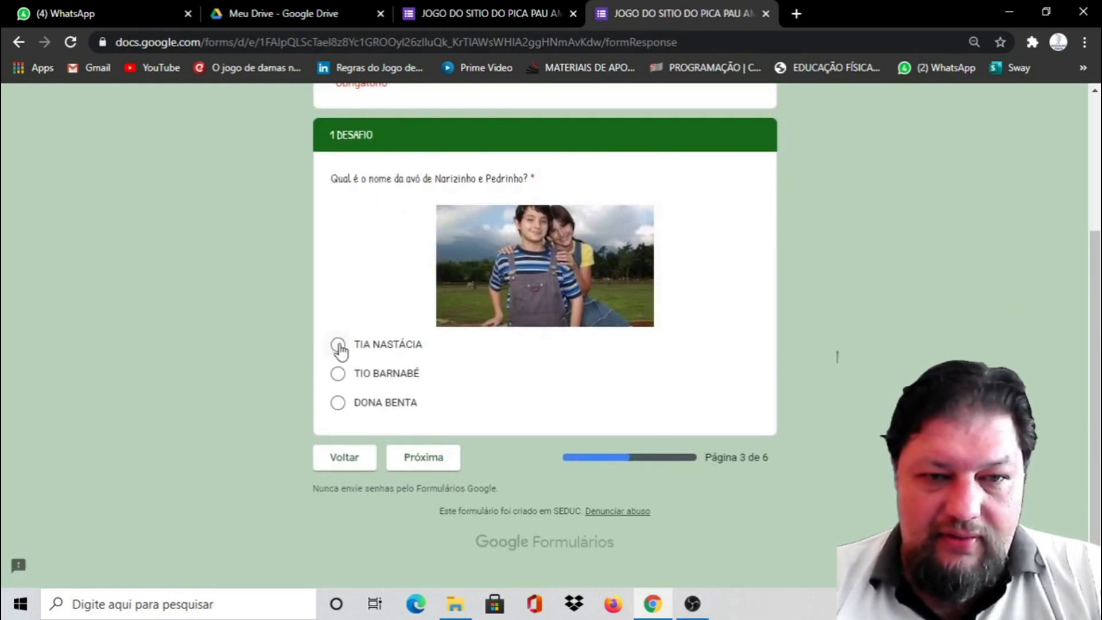
pyautogui.click(423, 458)
pyautogui.scroll(-5, 959, 324)
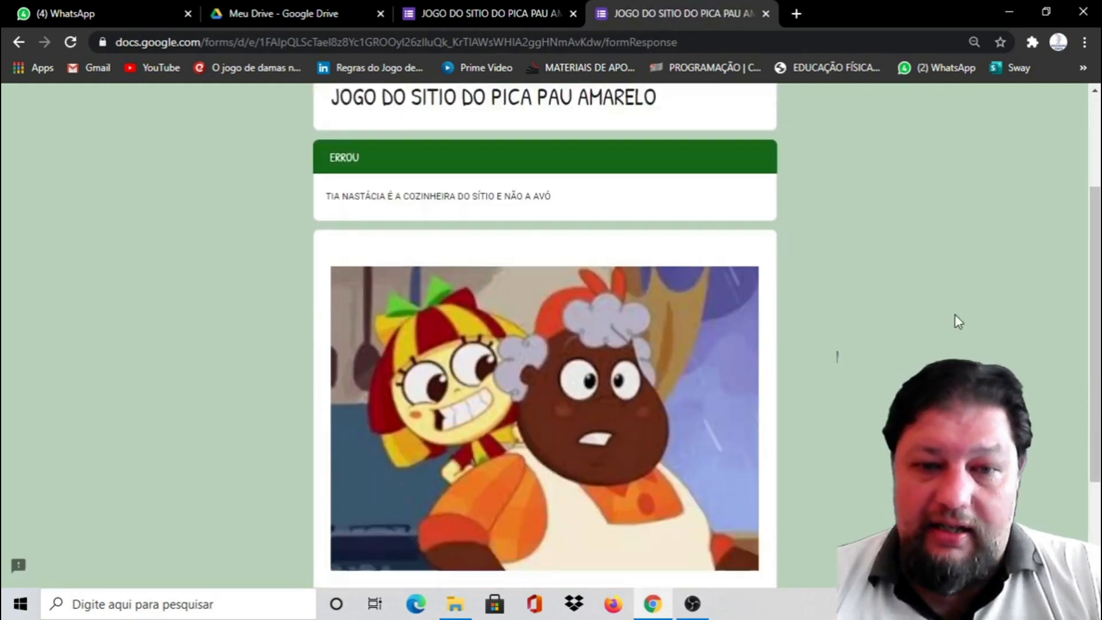
pyautogui.scroll(3, 883, 323)
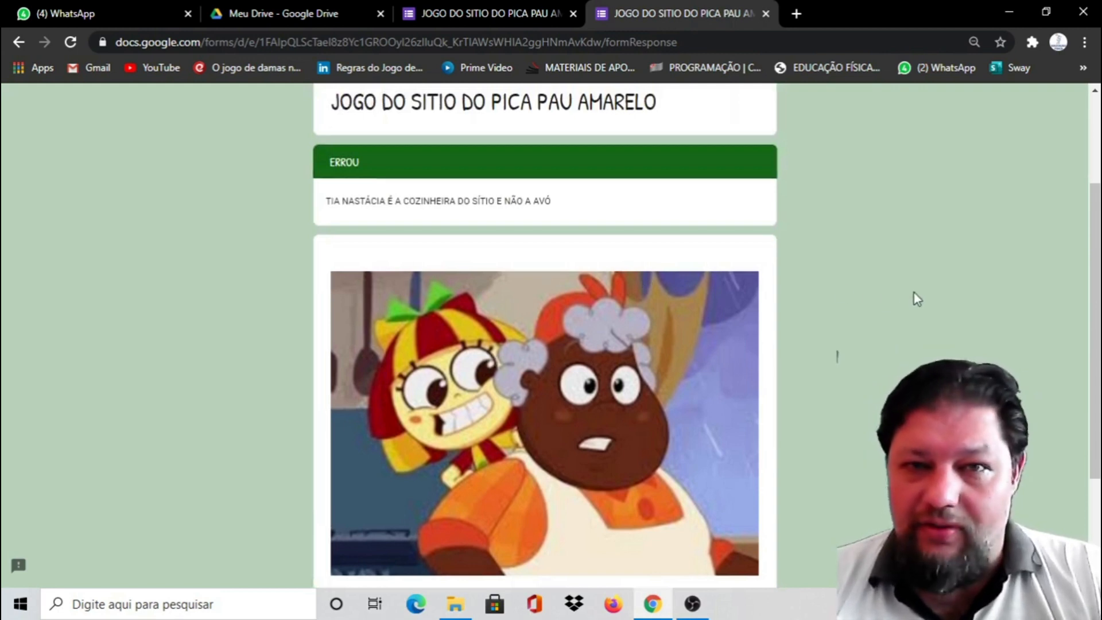
pyautogui.scroll(-3, 908, 300)
# Step: Advance the preview from the ERROU page through TENTE NOVAMENTE to the ACERTOU page to check the page order
pyautogui.click(437, 464)
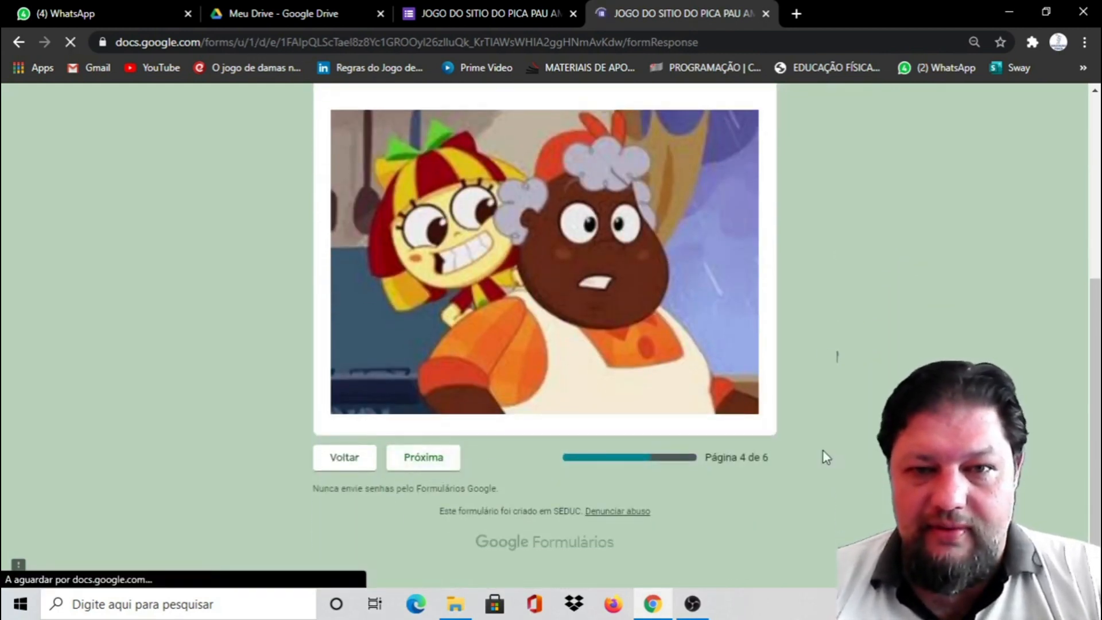
pyautogui.scroll(-5, 837, 356)
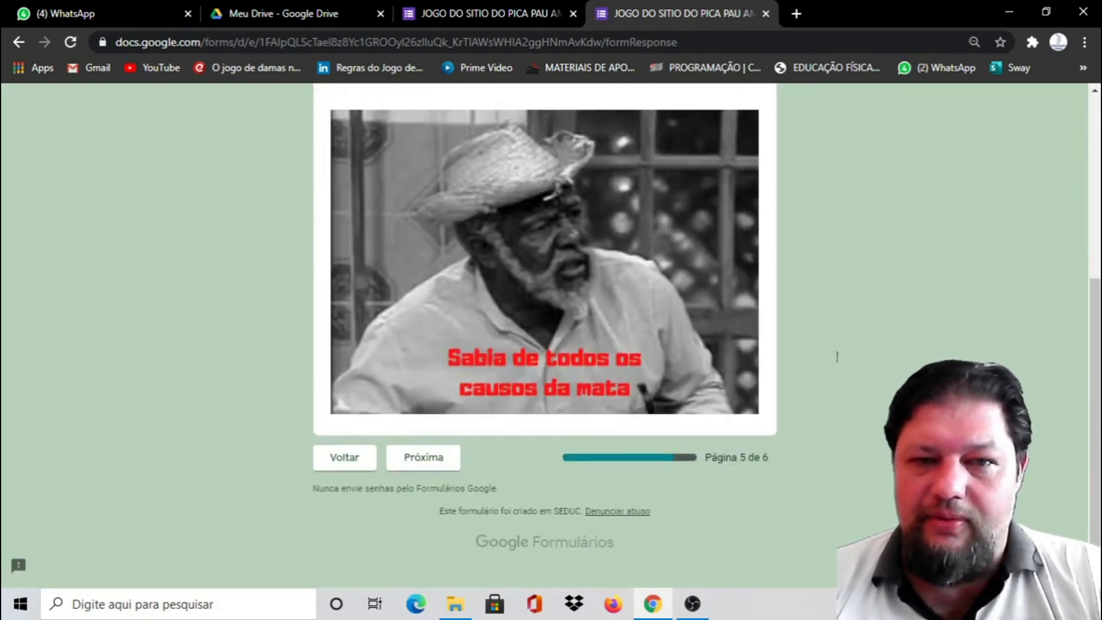
pyautogui.click(409, 469)
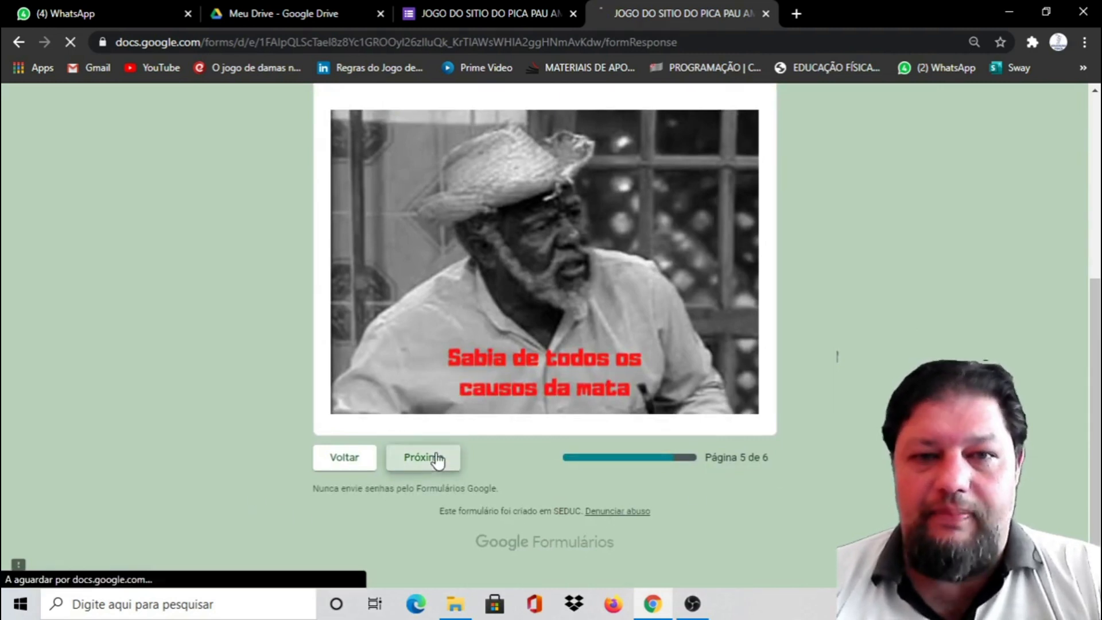
pyautogui.scroll(-3, 866, 391)
pyautogui.scroll(-2, 867, 390)
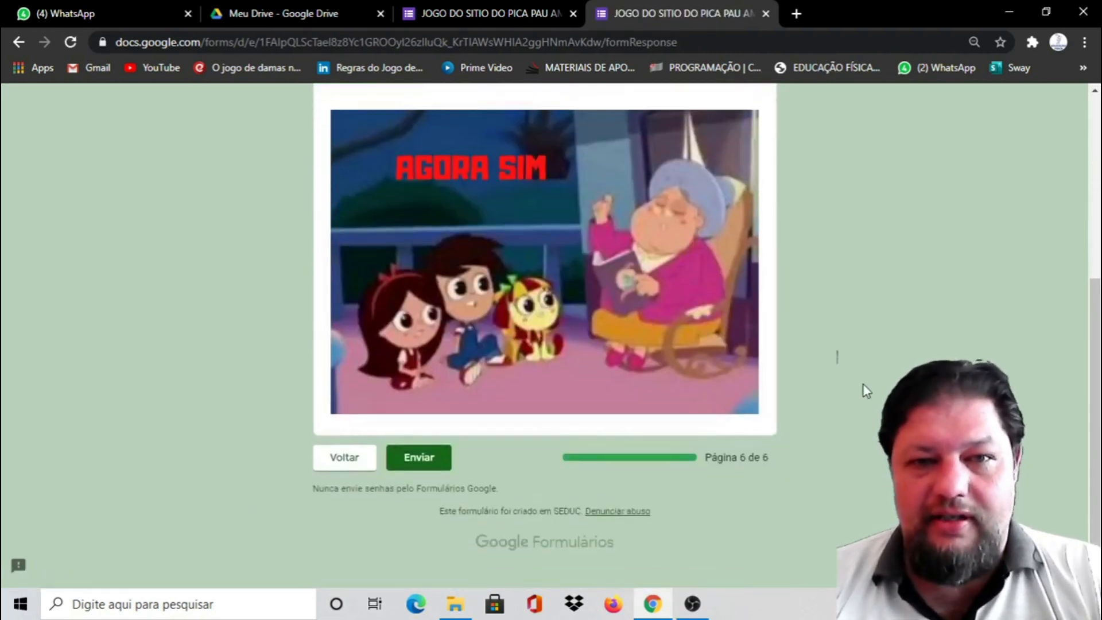
pyautogui.scroll(4, 867, 391)
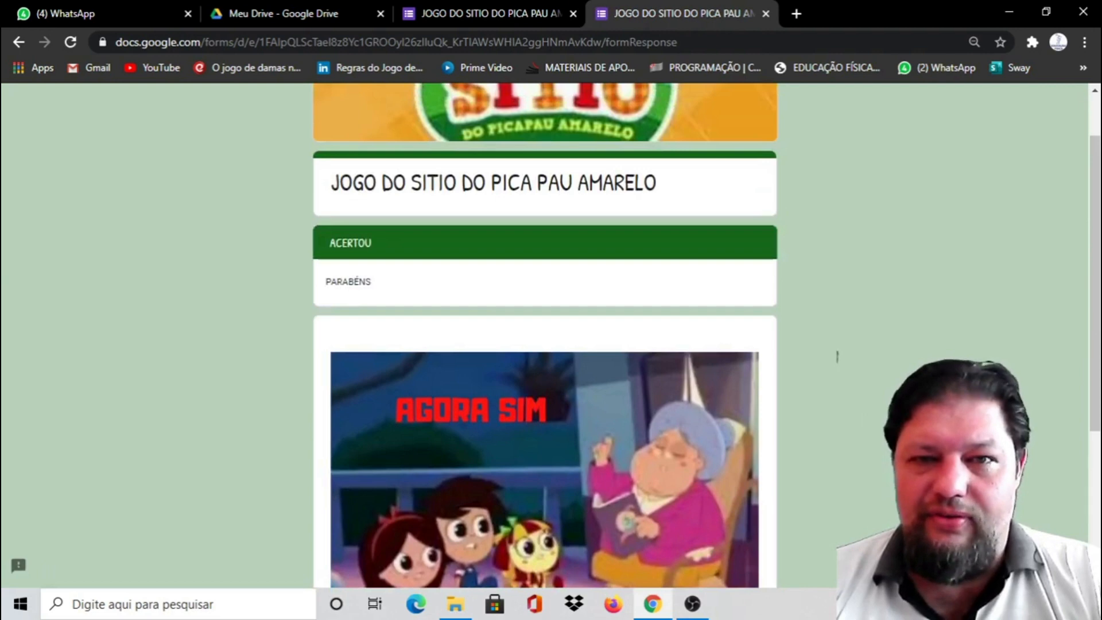
# Step: Close the preview and return to the routed answer options of the 1 DESAFIO question in the form editor
pyautogui.click(765, 13)
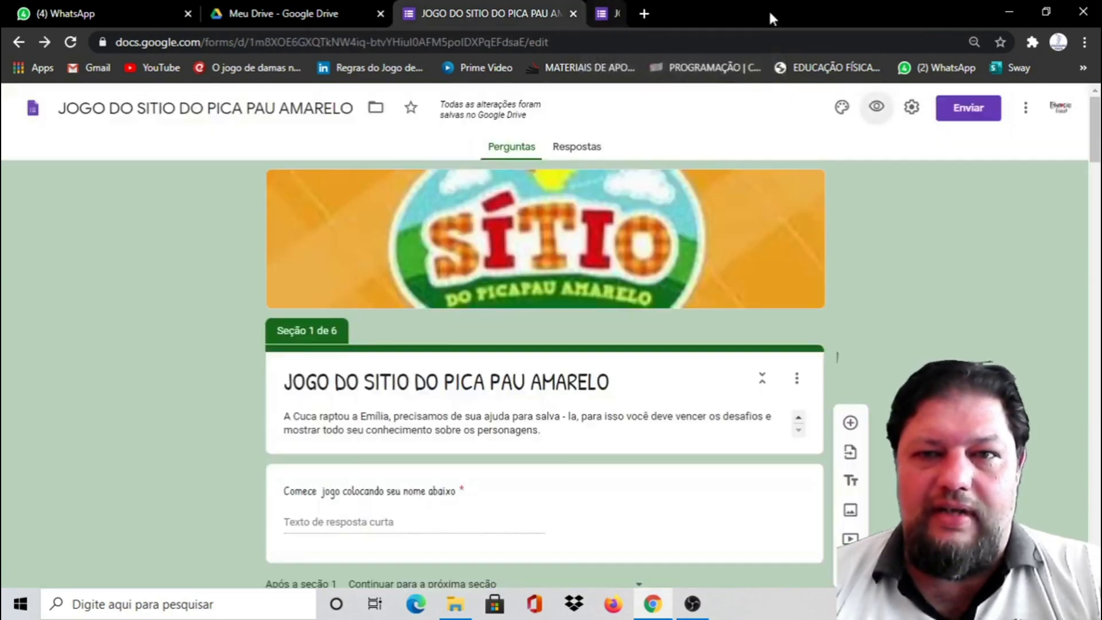
pyautogui.scroll(3, 838, 356)
pyautogui.scroll(-15, 838, 356)
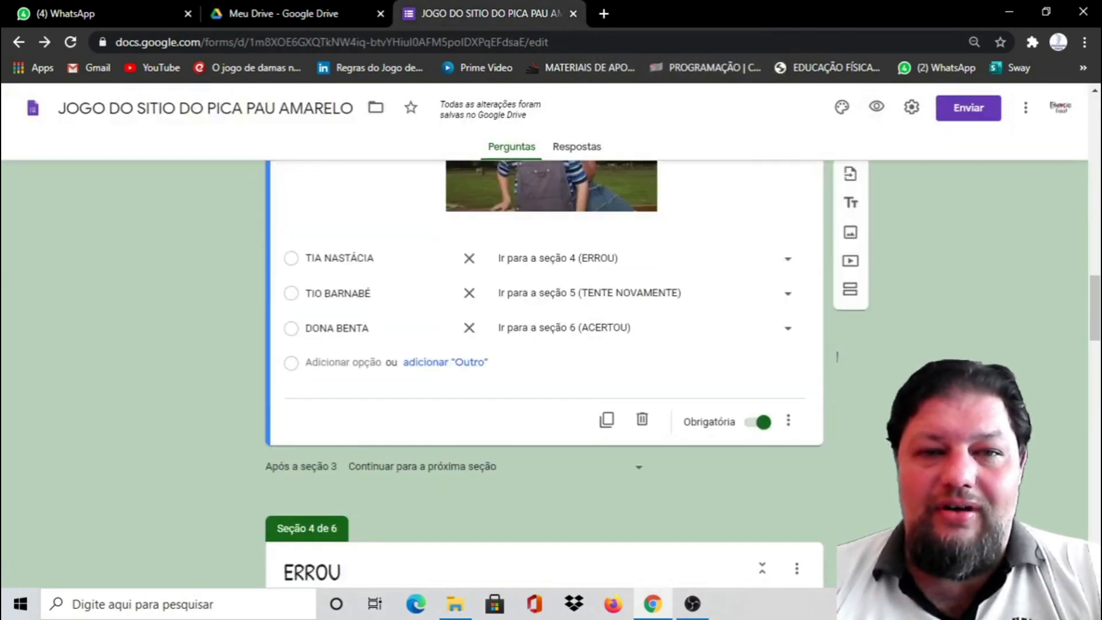
# Step: Set section 4 (ERROU) to lead back to section 3 (1 DESAFIO) when it ends
pyautogui.scroll(-14, 837, 357)
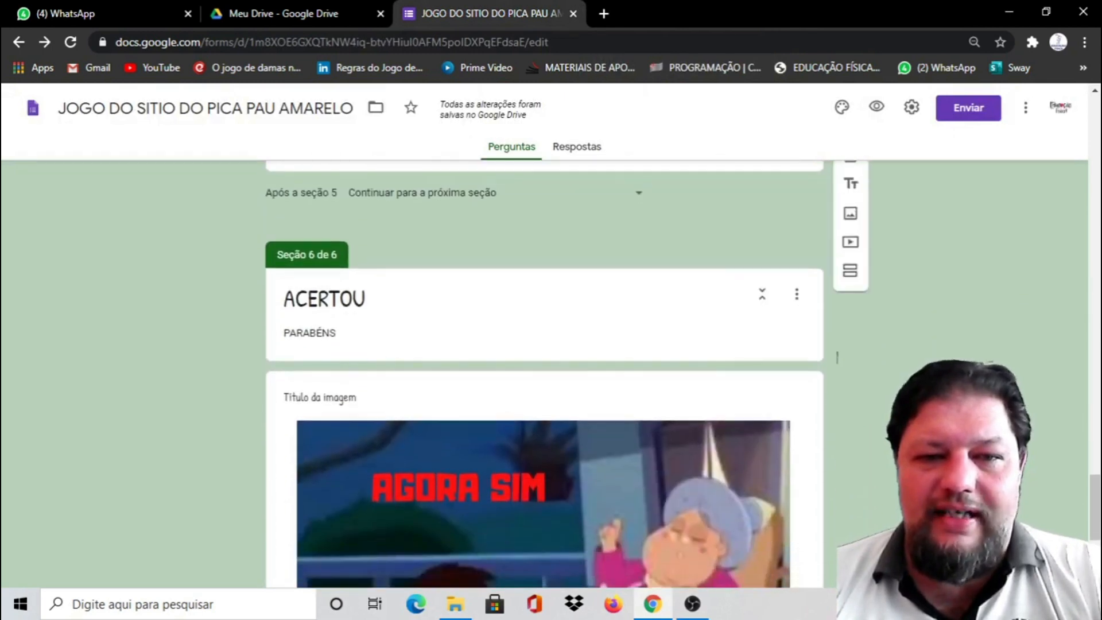
pyautogui.scroll(3, 838, 359)
pyautogui.scroll(10, 838, 359)
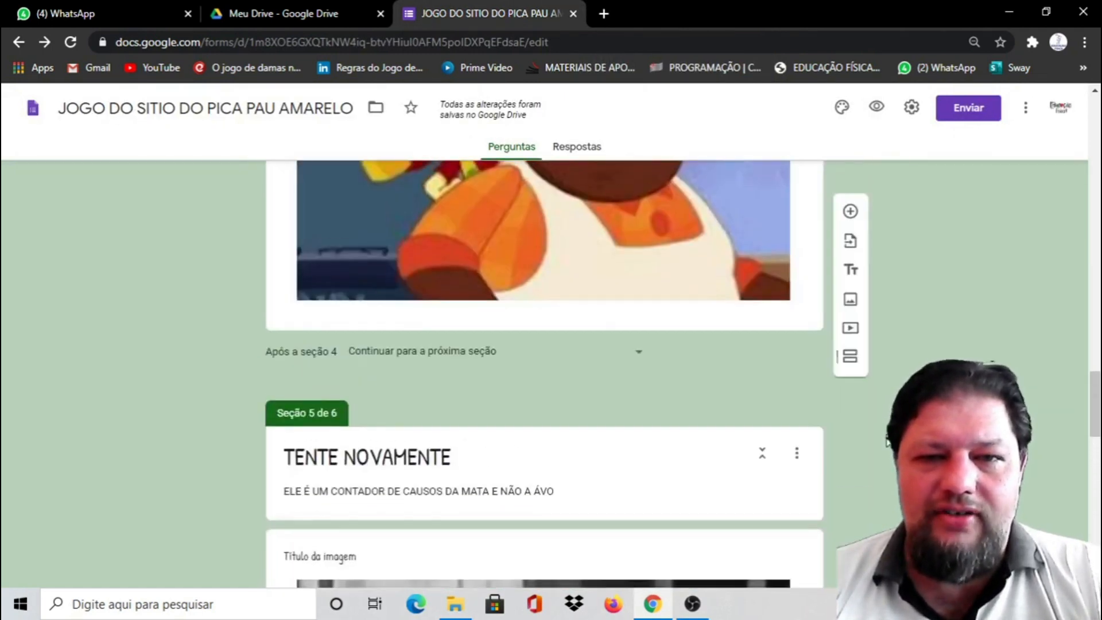
pyautogui.scroll(7, 838, 357)
pyautogui.scroll(-14, 838, 356)
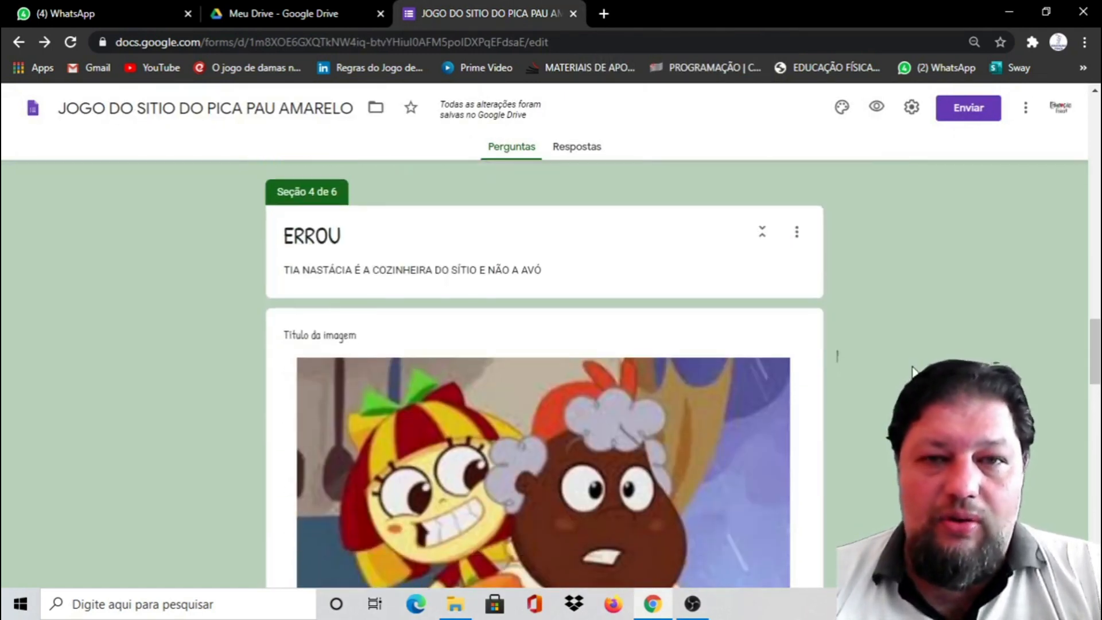
pyautogui.scroll(8, 838, 356)
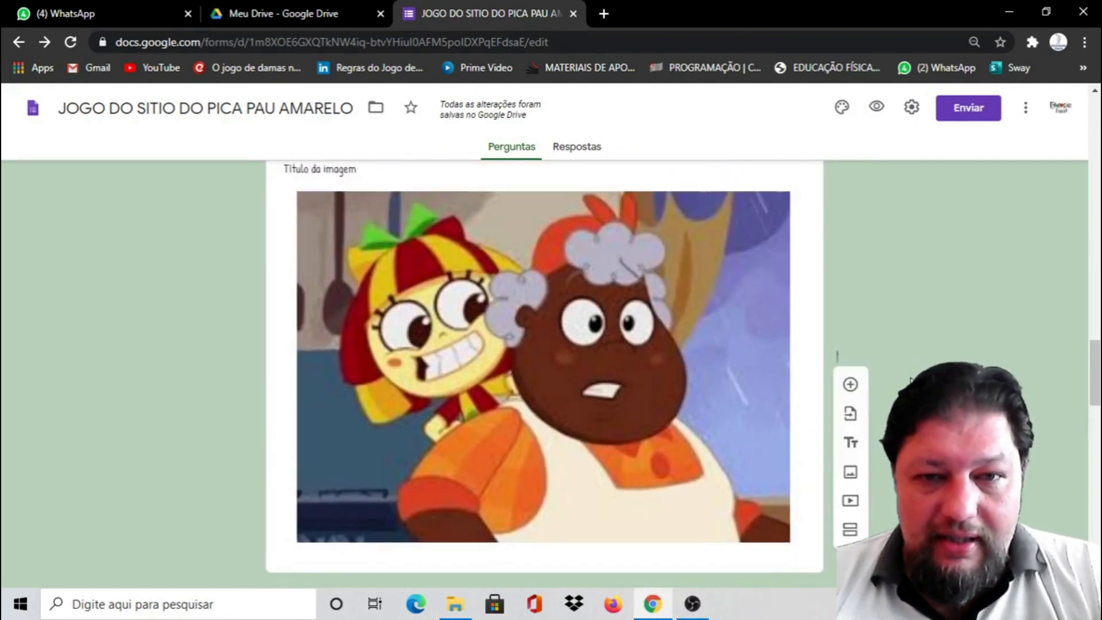
pyautogui.scroll(3, 697, 305)
pyautogui.scroll(-11, 677, 319)
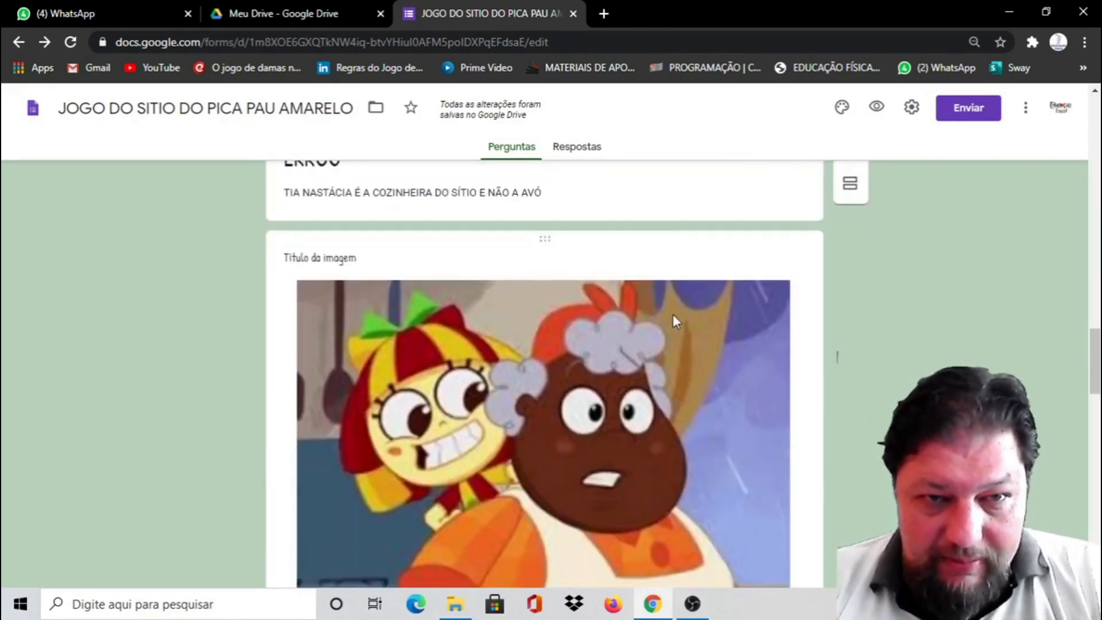
pyautogui.scroll(3, 543, 244)
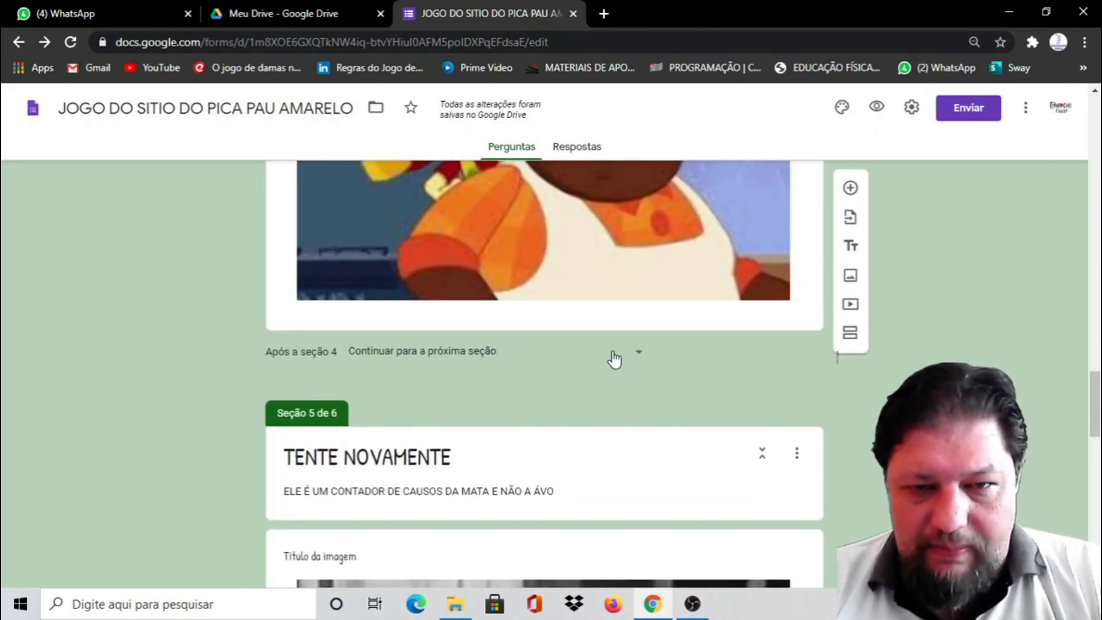
pyautogui.click(640, 353)
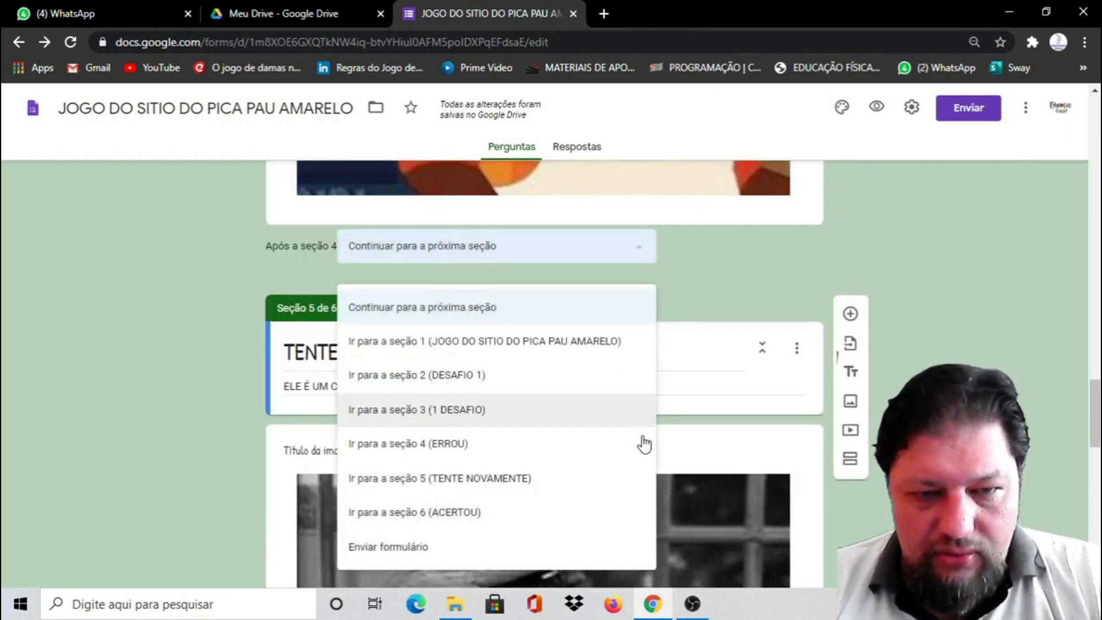
pyautogui.click(446, 411)
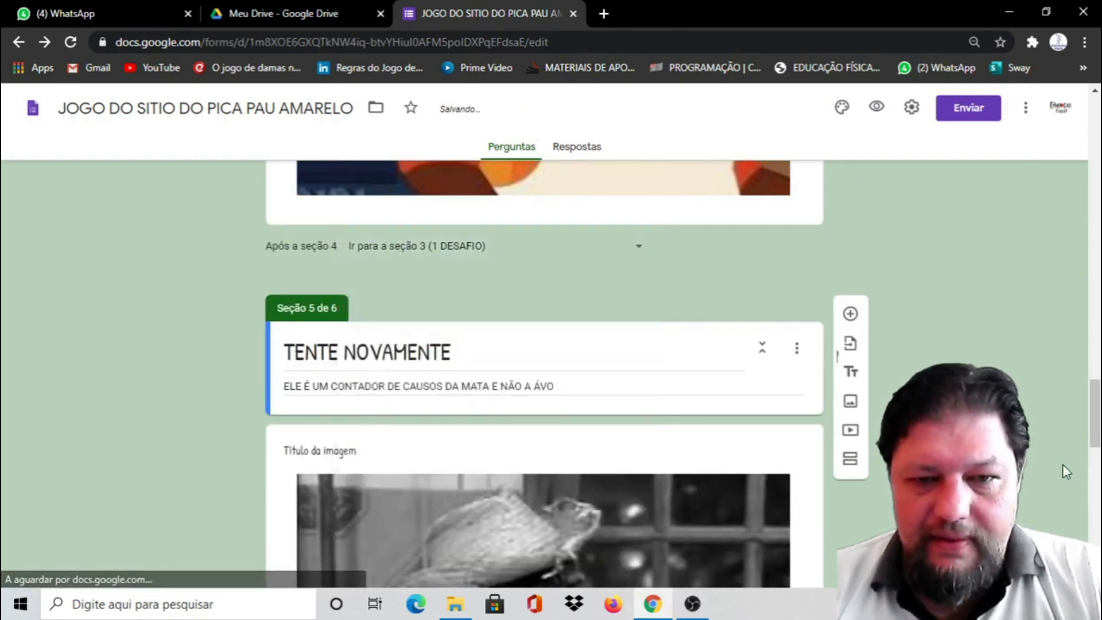
# Step: Set section 5 (TENTE NOVAMENTE) to lead back to section 3 (1 DESAFIO) when it ends
pyautogui.scroll(-7, 1038, 442)
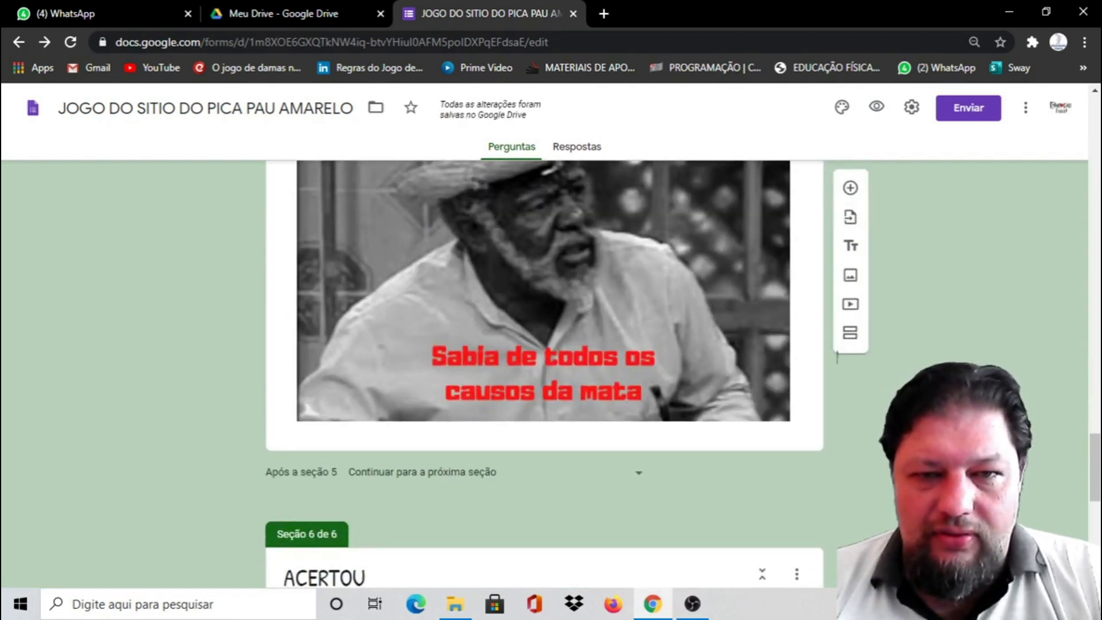
pyautogui.scroll(-1, 601, 489)
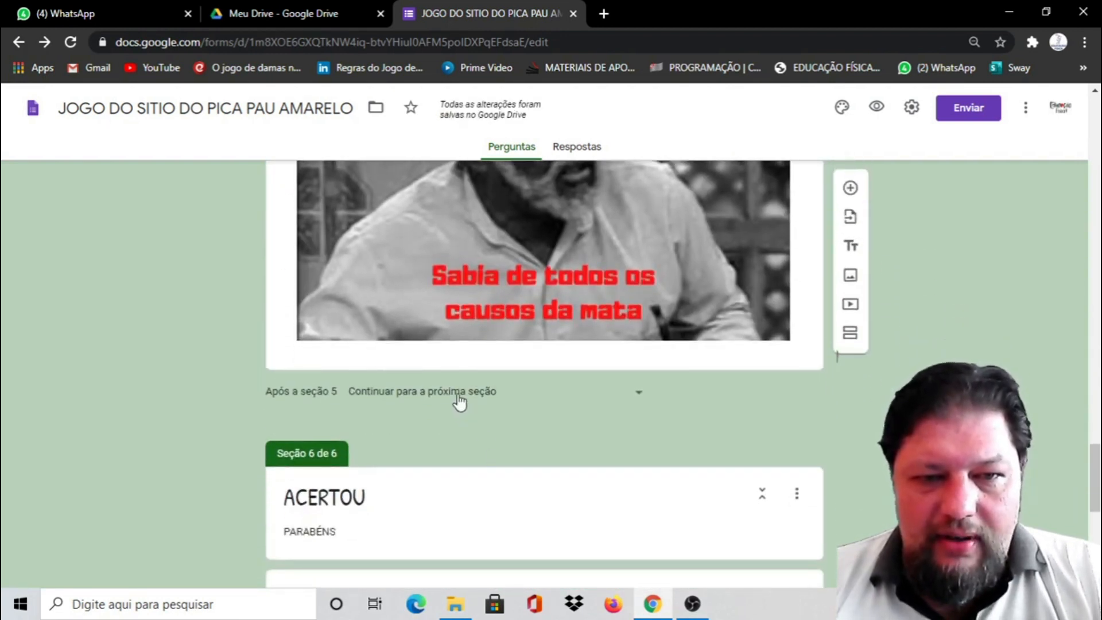
pyautogui.click(641, 397)
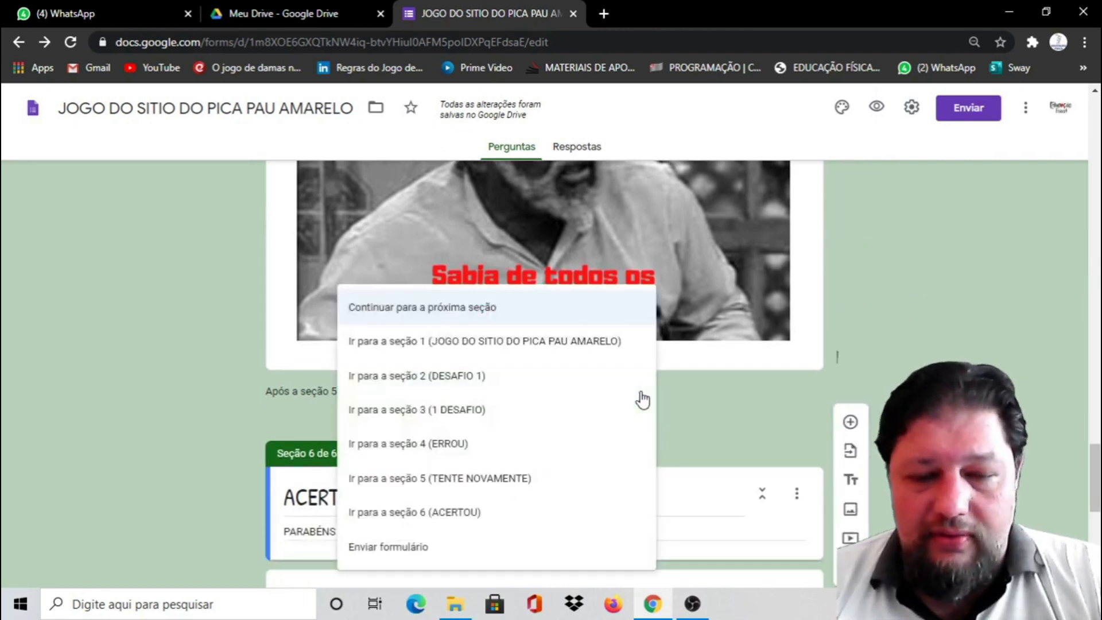
pyautogui.click(457, 411)
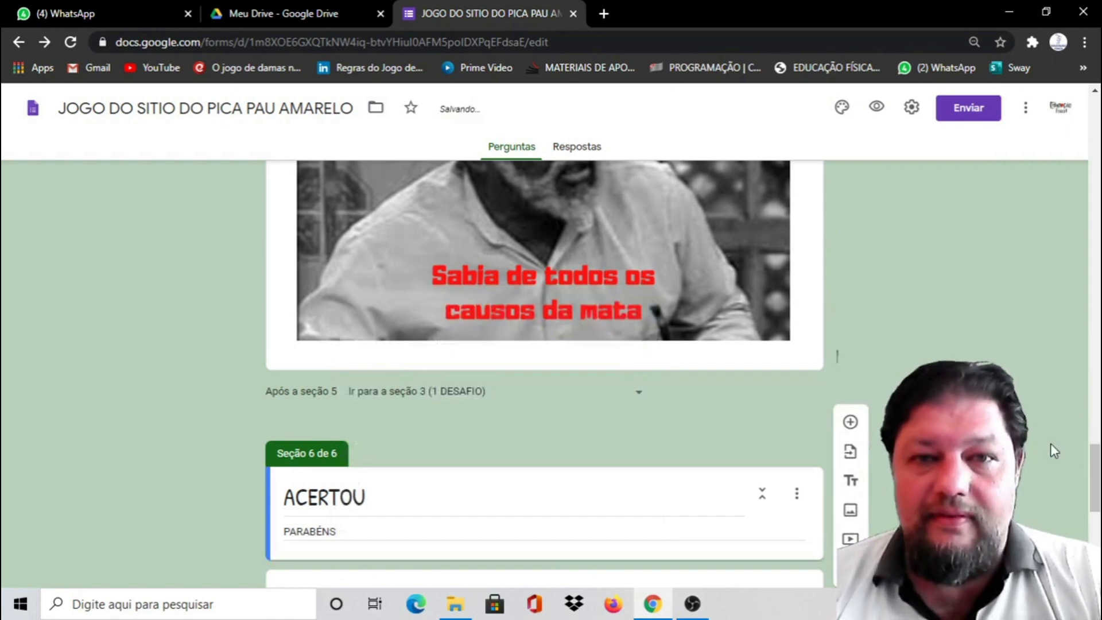
# Step: Preview the form again, fill in the player name field and advance past the DESAFIO 1 page to the question
pyautogui.scroll(-3, 1024, 430)
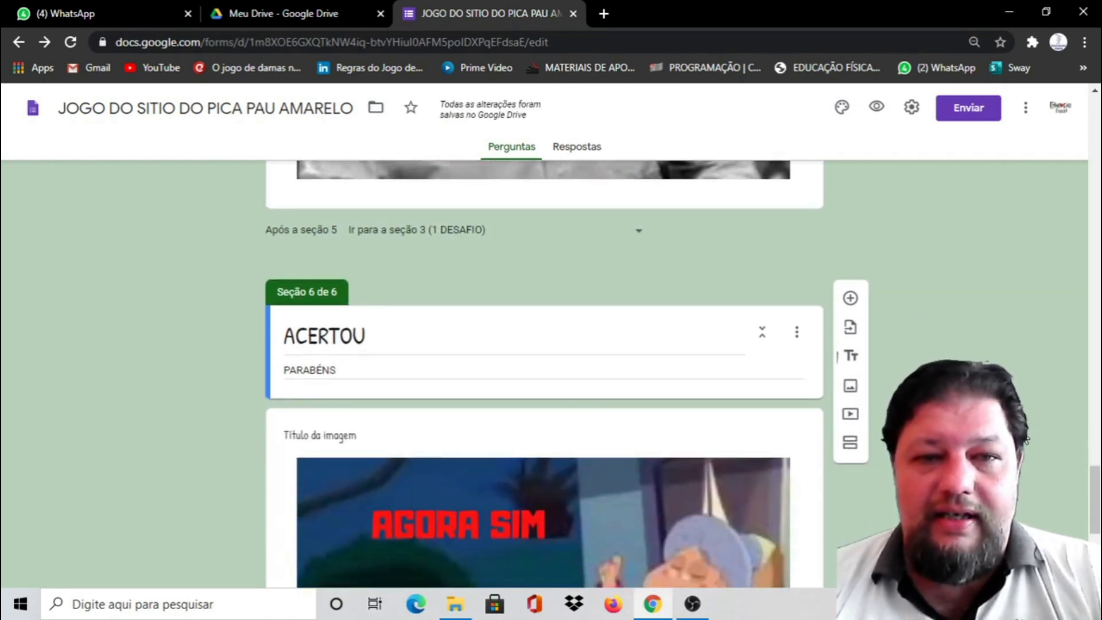
pyautogui.scroll(10, 869, 194)
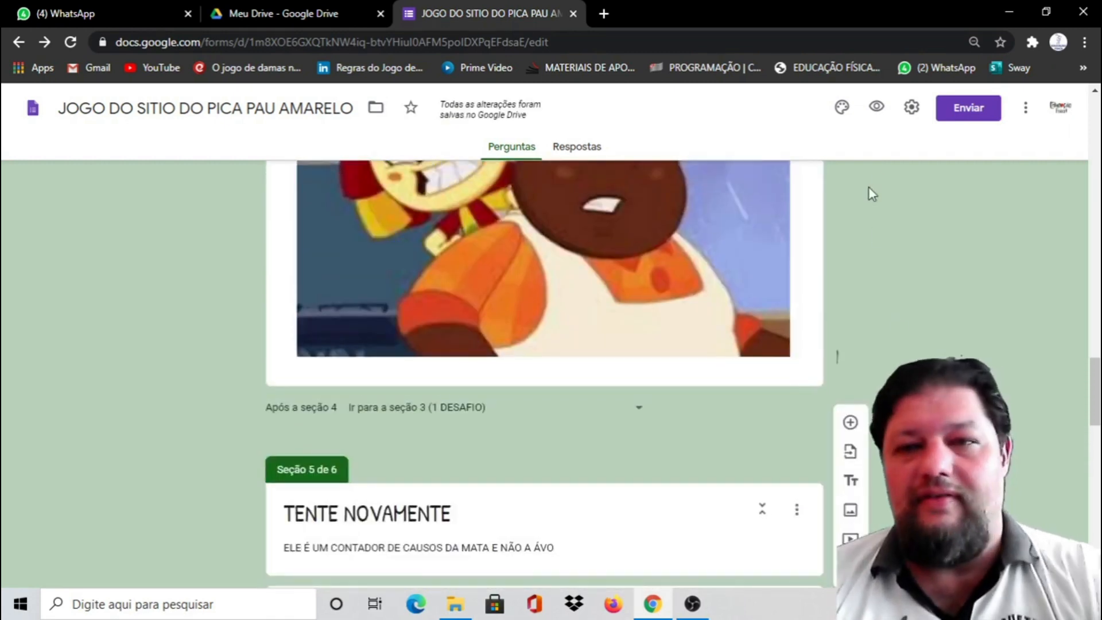
pyautogui.click(876, 108)
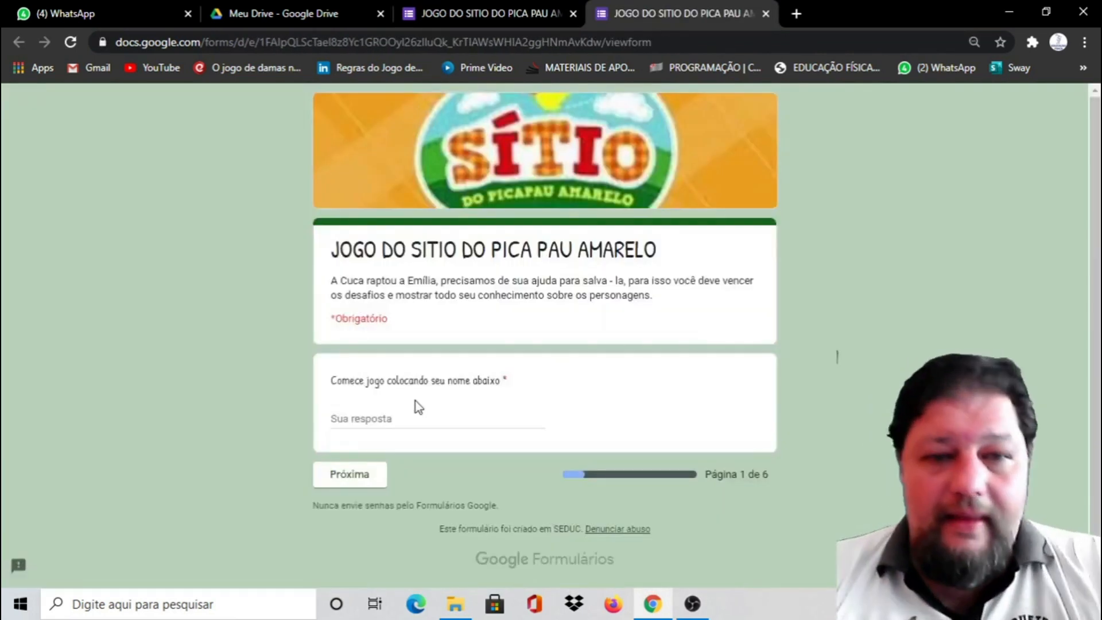
pyautogui.click(408, 419)
pyautogui.write('D')
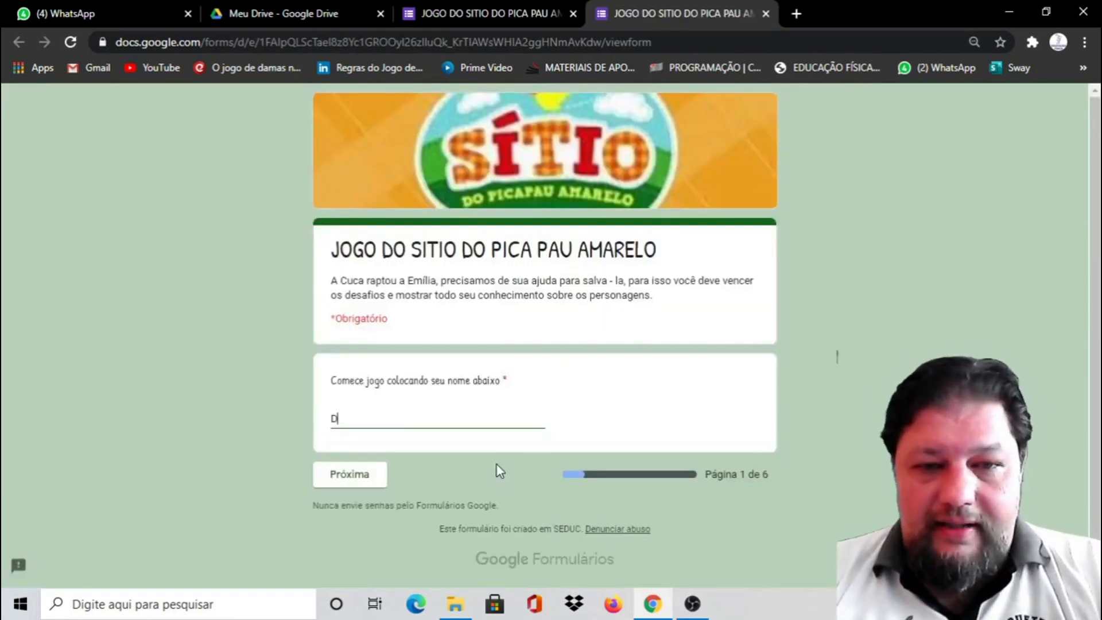
pyautogui.click(363, 476)
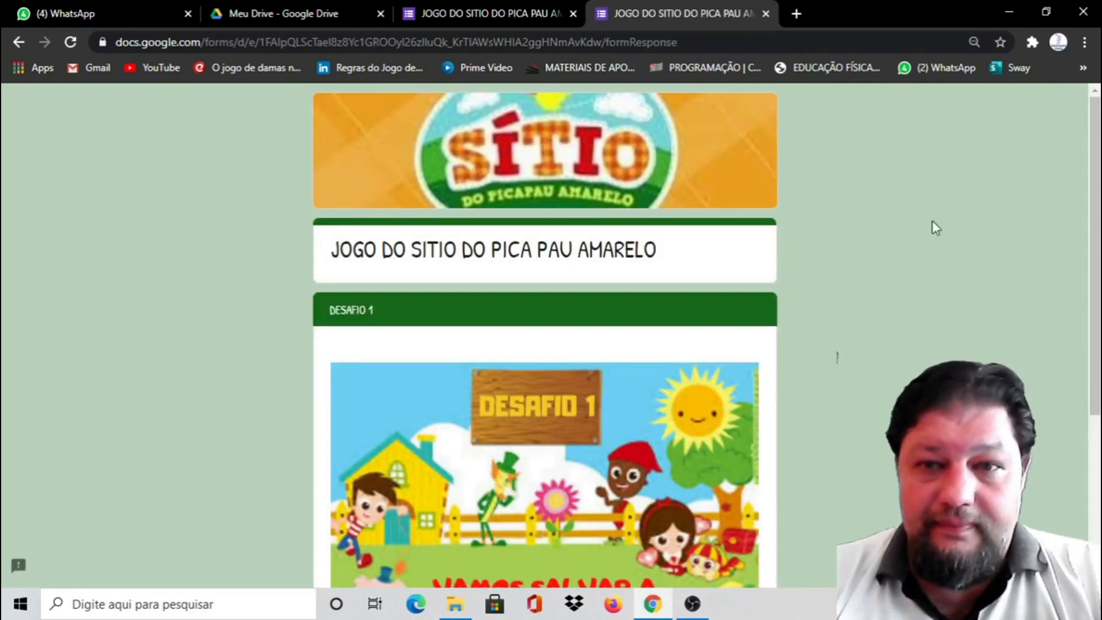
pyautogui.scroll(-5, 893, 258)
pyautogui.scroll(3, 919, 296)
pyautogui.scroll(-3, 911, 299)
pyautogui.click(417, 465)
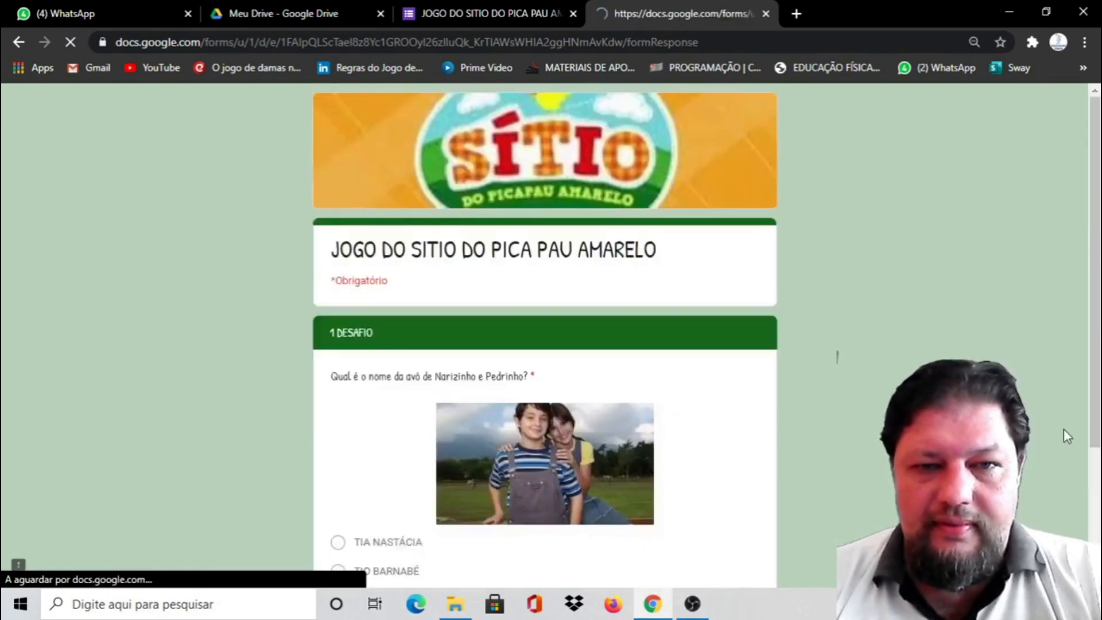
# Step: Answer TIA NASTÁCIA in the preview, view the ERROU page and advance from it to test its routing
pyautogui.scroll(-3, 1028, 320)
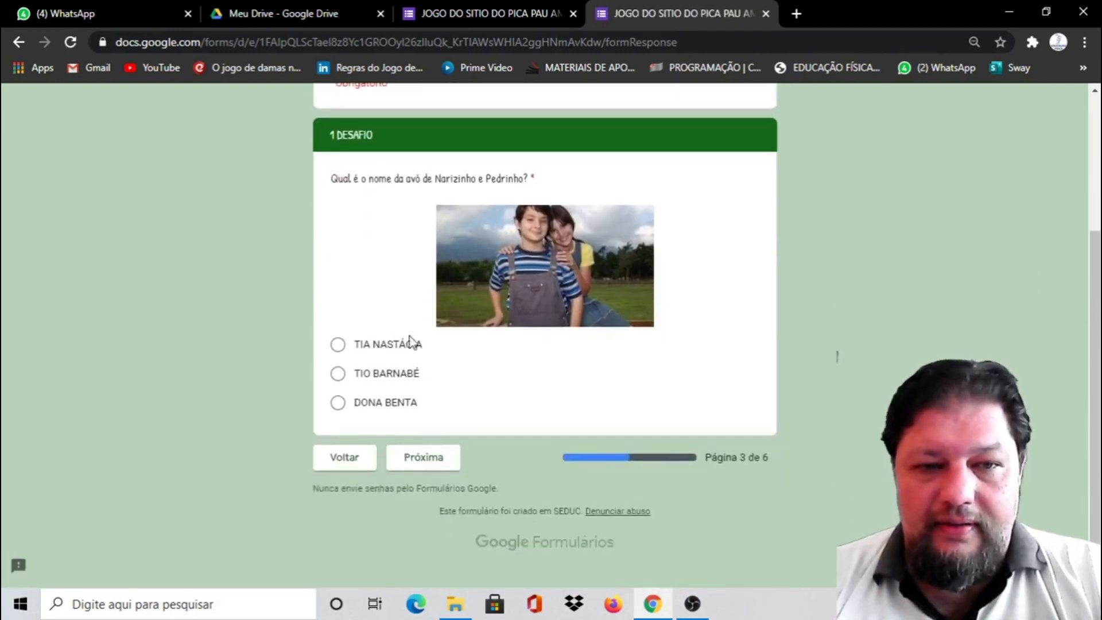
pyautogui.click(424, 465)
pyautogui.scroll(-4, 973, 274)
pyautogui.scroll(4, 974, 279)
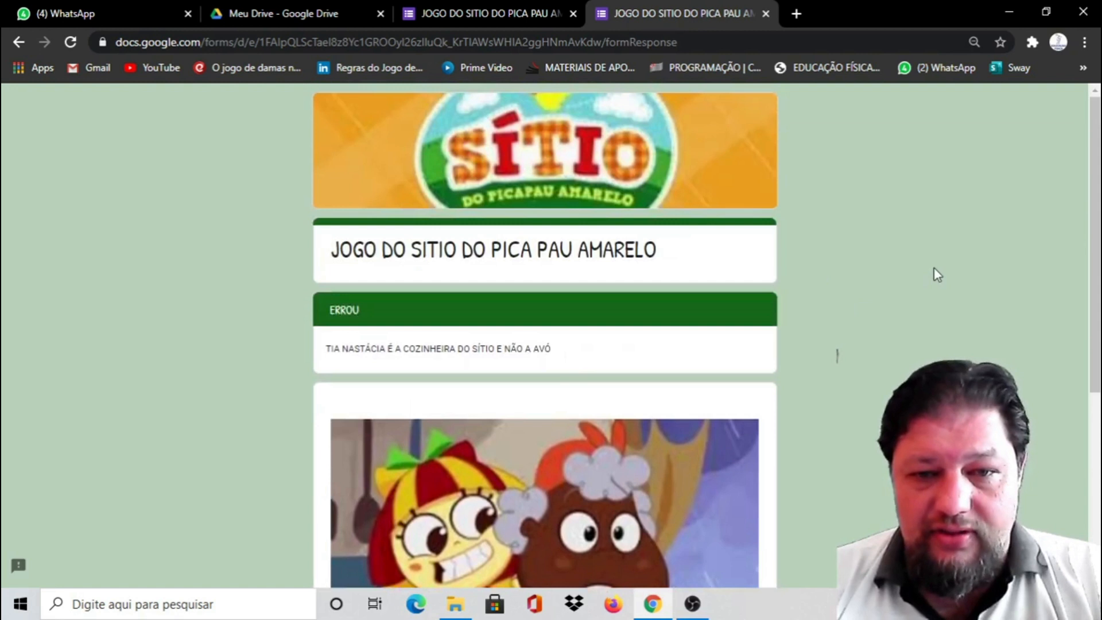
pyautogui.scroll(-4, 931, 270)
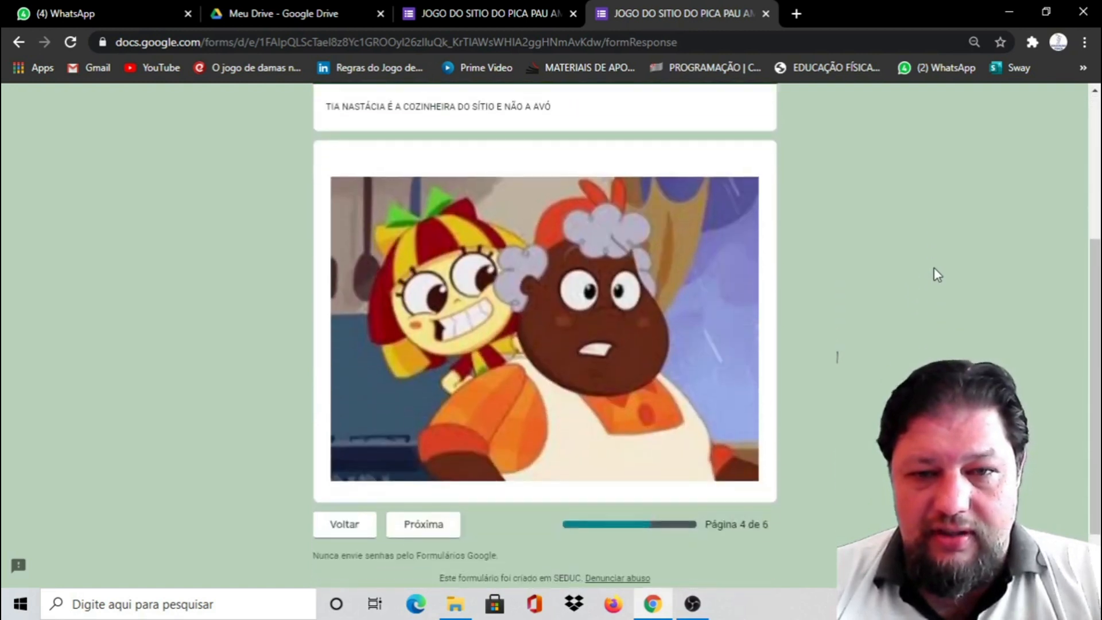
pyautogui.click(430, 526)
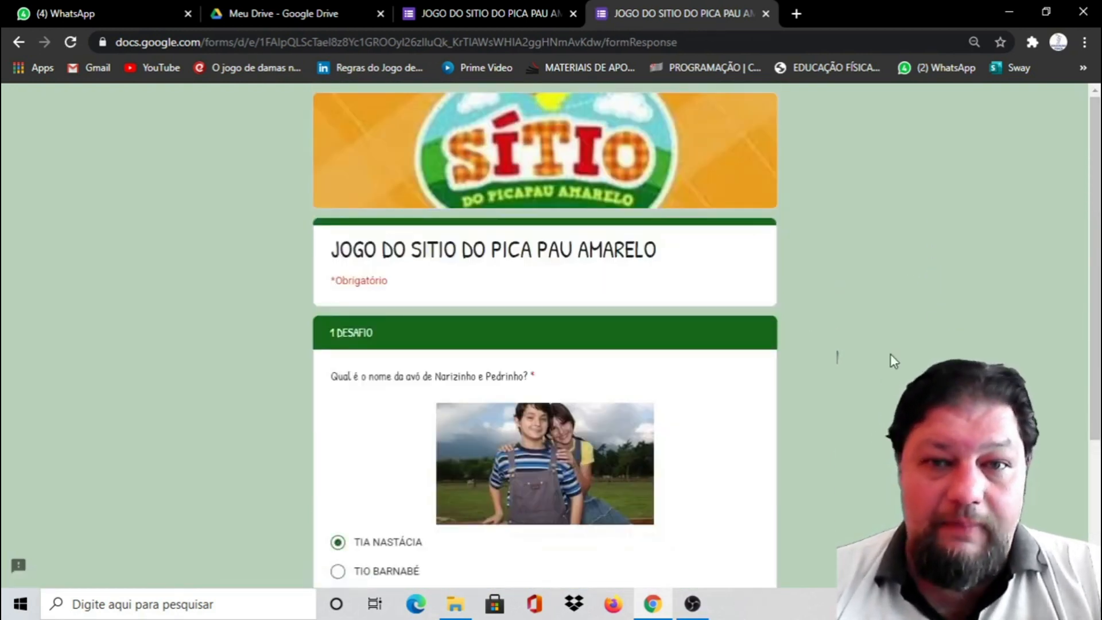
# Step: Change the preview answer to TIO BARNABÉ, view the TENTE NOVAMENTE page and advance from it to test its routing
pyautogui.scroll(-3, 890, 356)
pyautogui.click(338, 376)
pyautogui.click(423, 460)
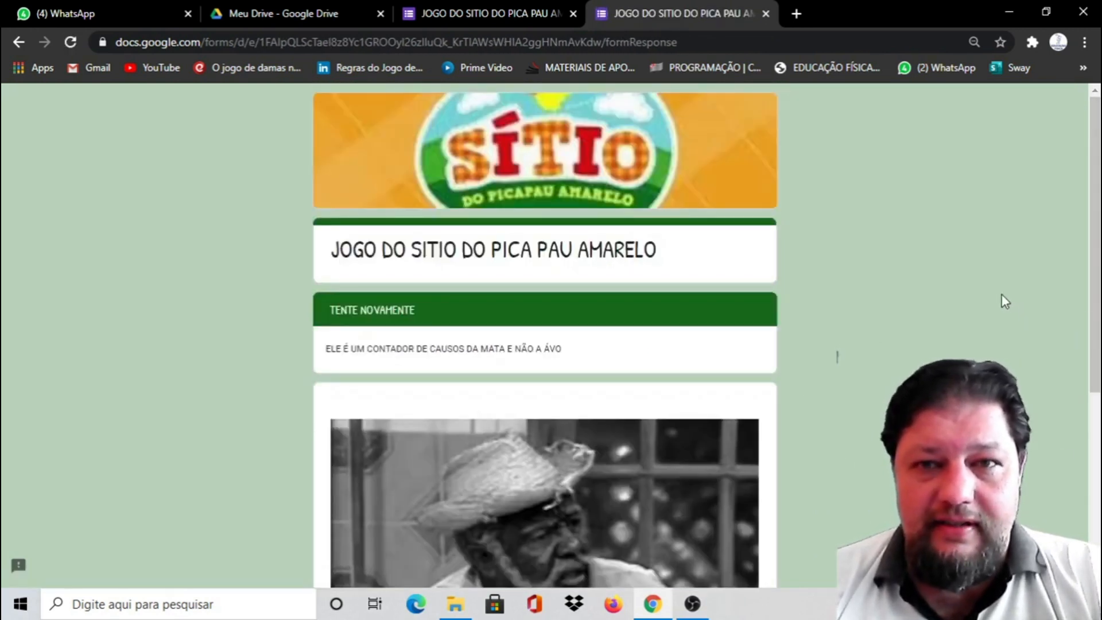
pyautogui.scroll(-2, 940, 267)
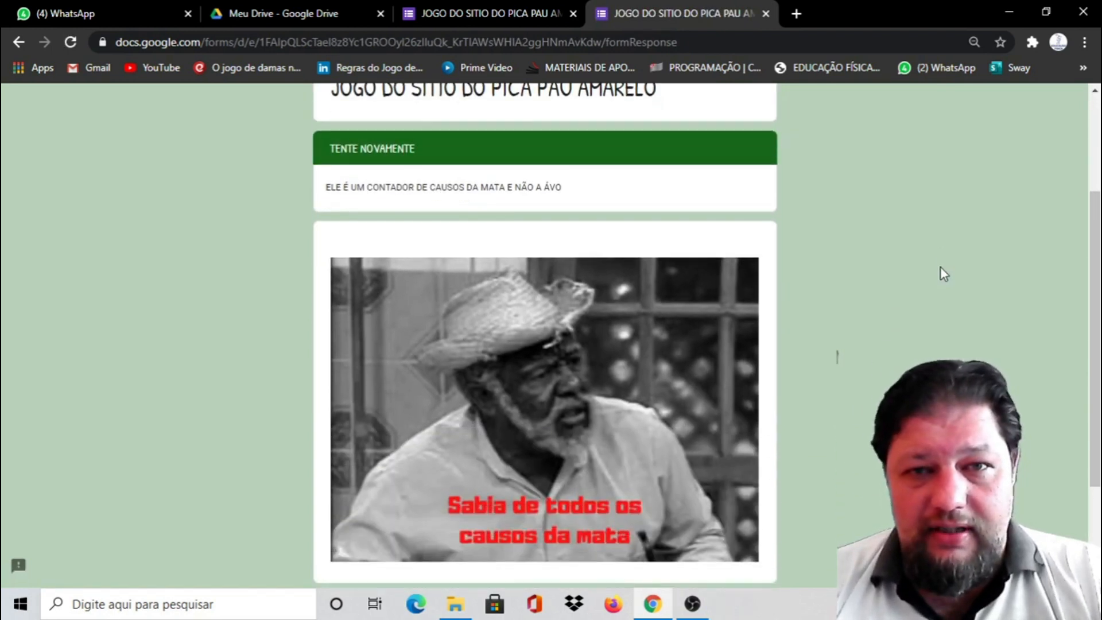
pyautogui.scroll(2, 942, 267)
pyautogui.scroll(-5, 942, 267)
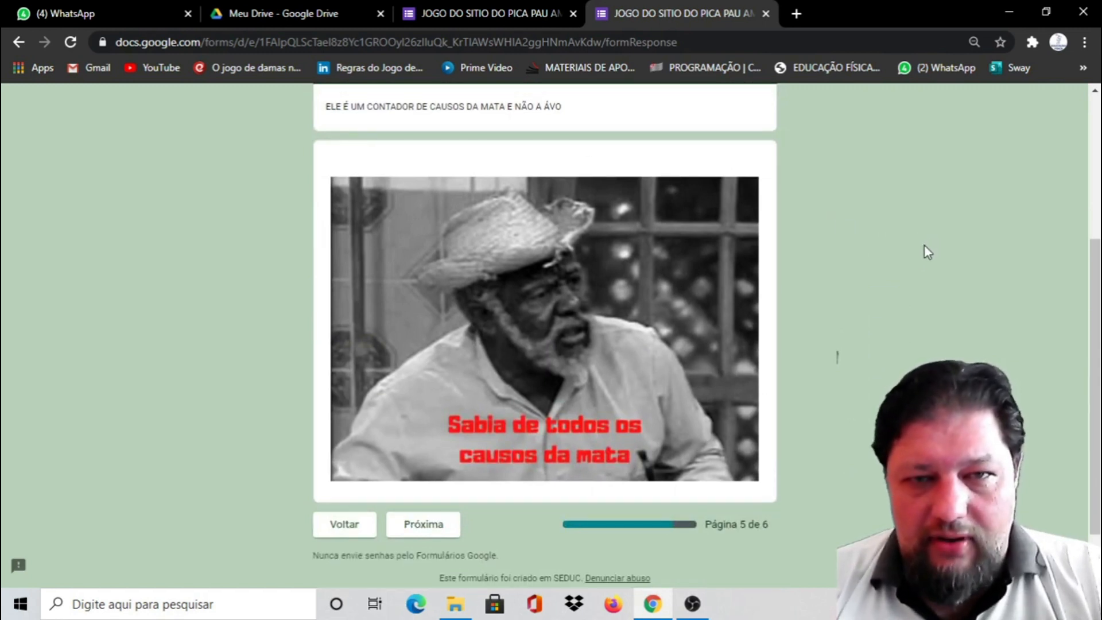
pyautogui.scroll(-1, 905, 382)
pyautogui.scroll(-2, 904, 382)
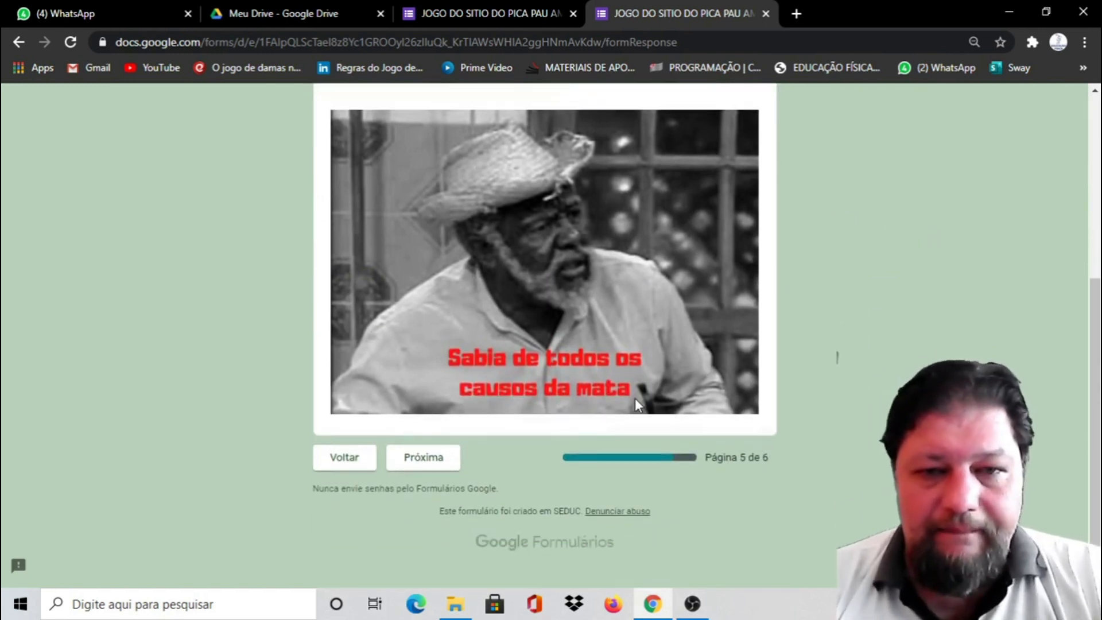
pyautogui.click(414, 460)
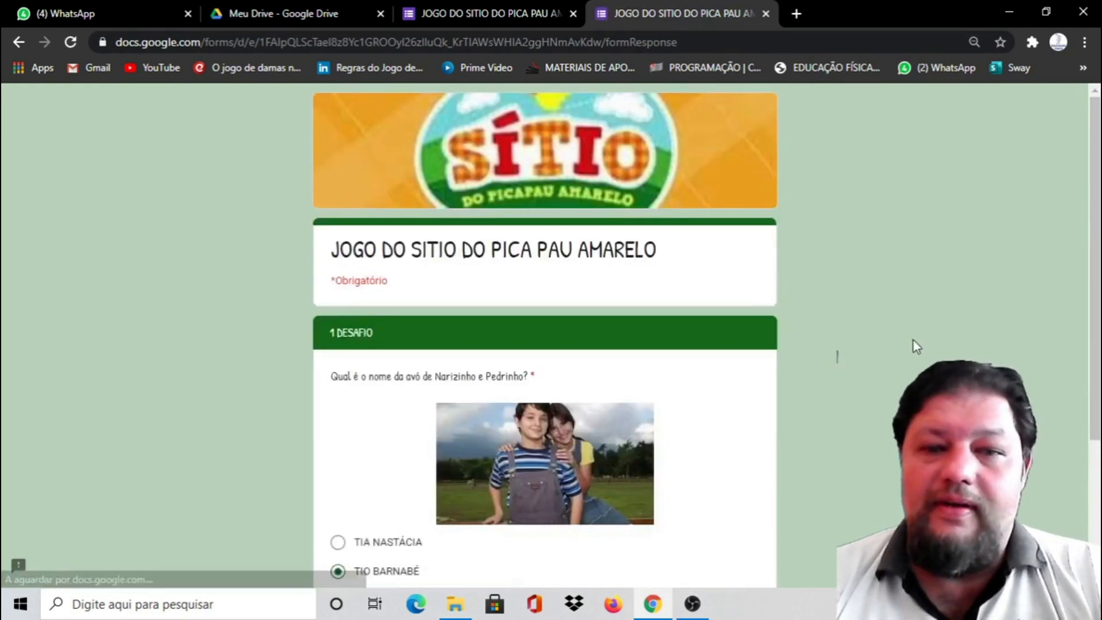
# Step: Change the preview answer to DONA BENTA and examine the feedback page it leads to, down to its end
pyautogui.scroll(-3, 915, 346)
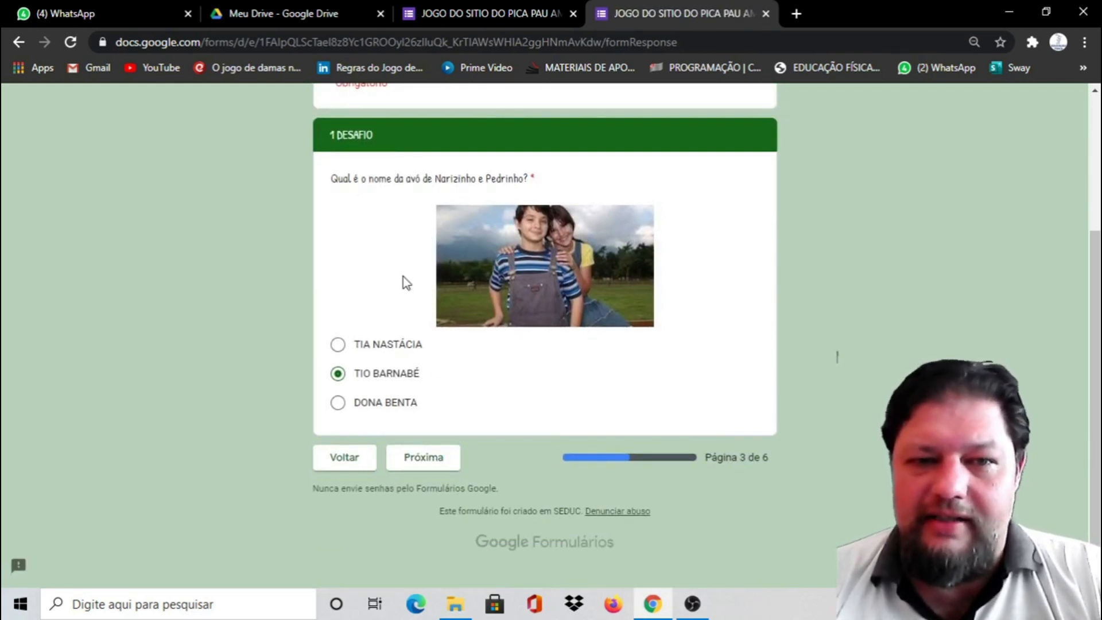
pyautogui.click(337, 404)
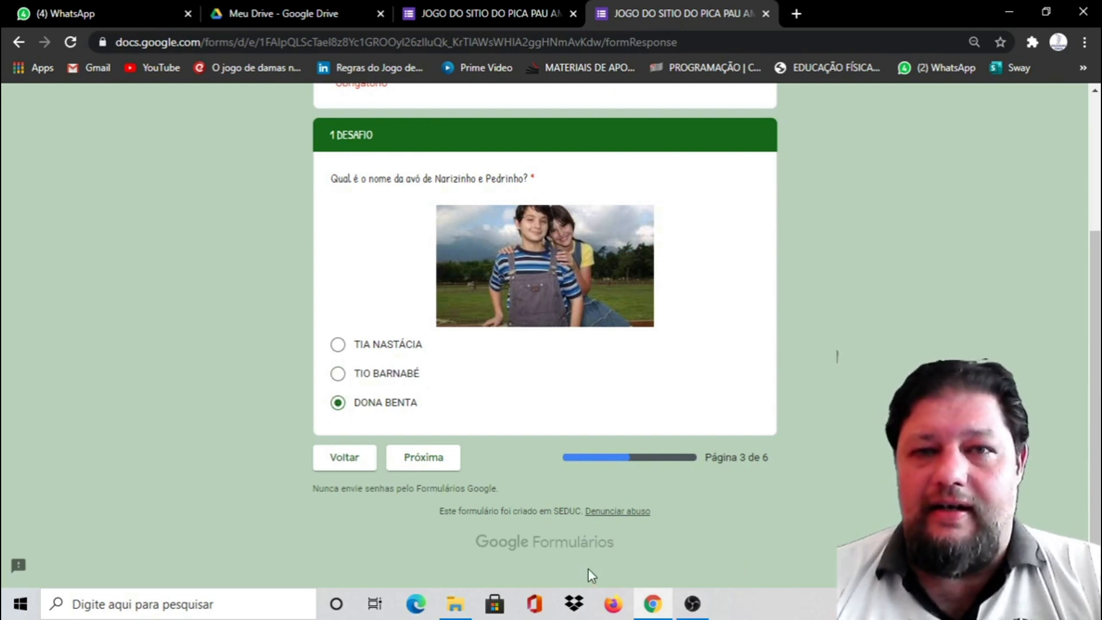
pyautogui.click(427, 463)
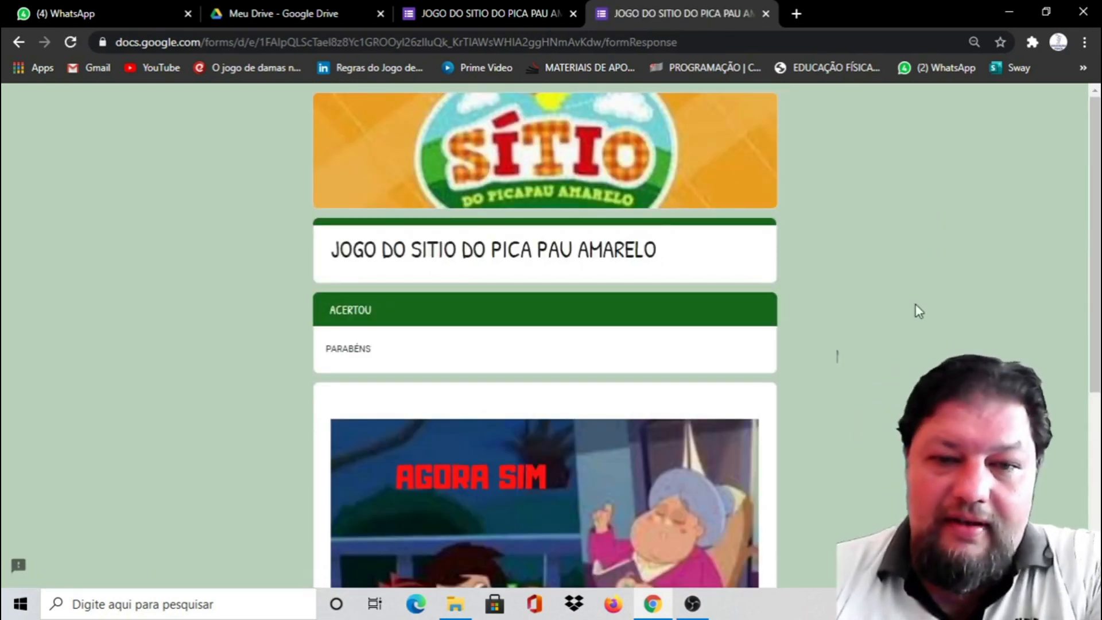
pyautogui.scroll(-3, 916, 308)
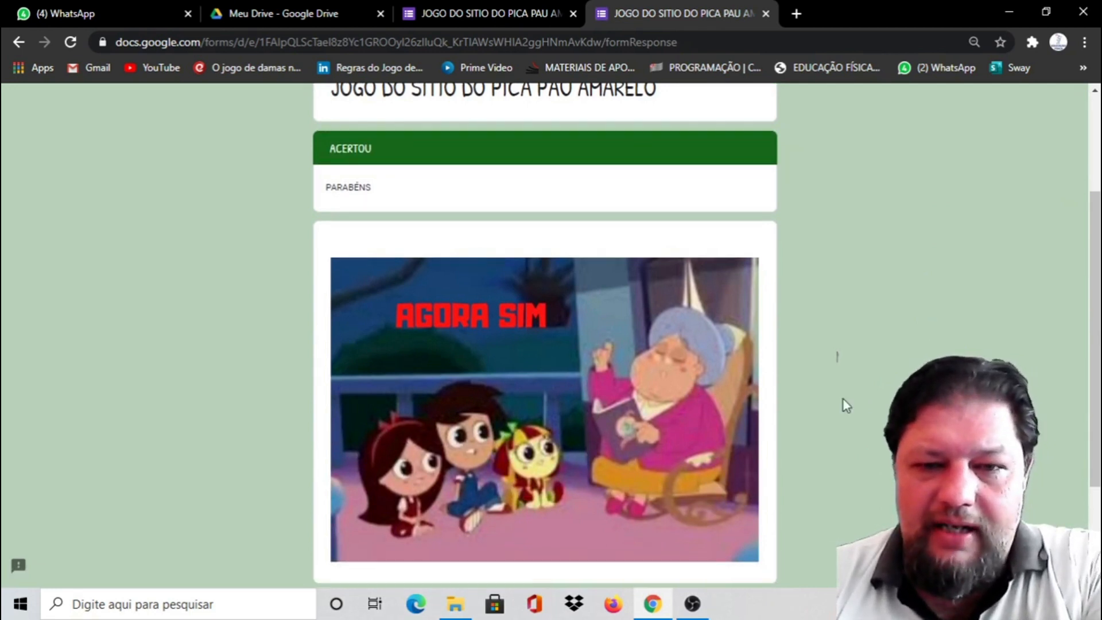
pyautogui.scroll(-3, 843, 401)
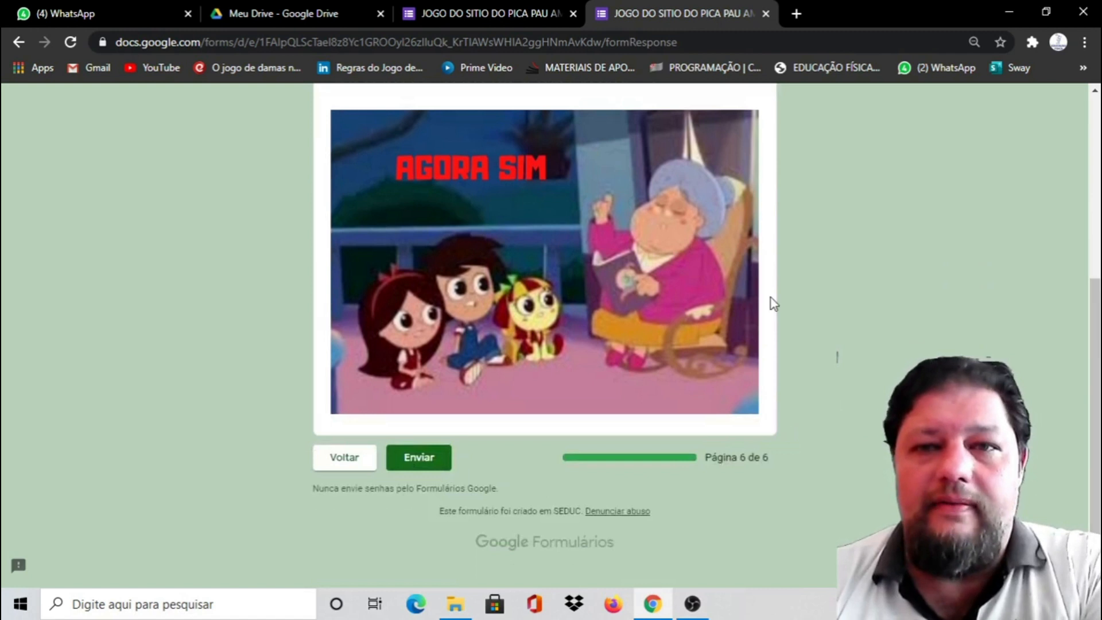
# Step: Close the preview and return to the feedback sections in the form editor
pyautogui.click(766, 13)
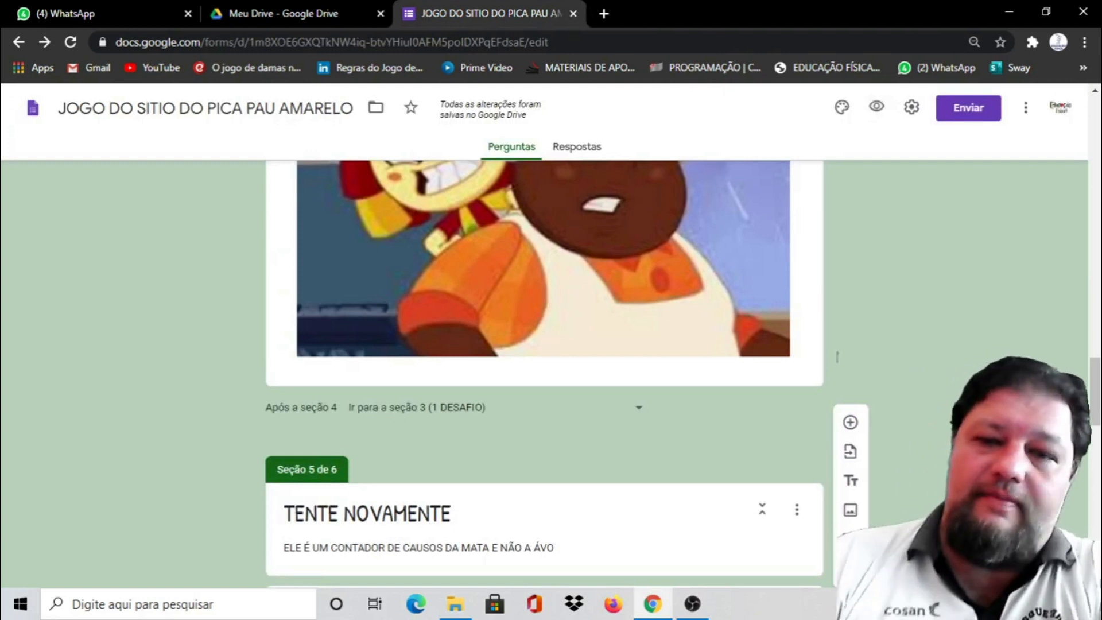
pyautogui.scroll(-1, 1003, 342)
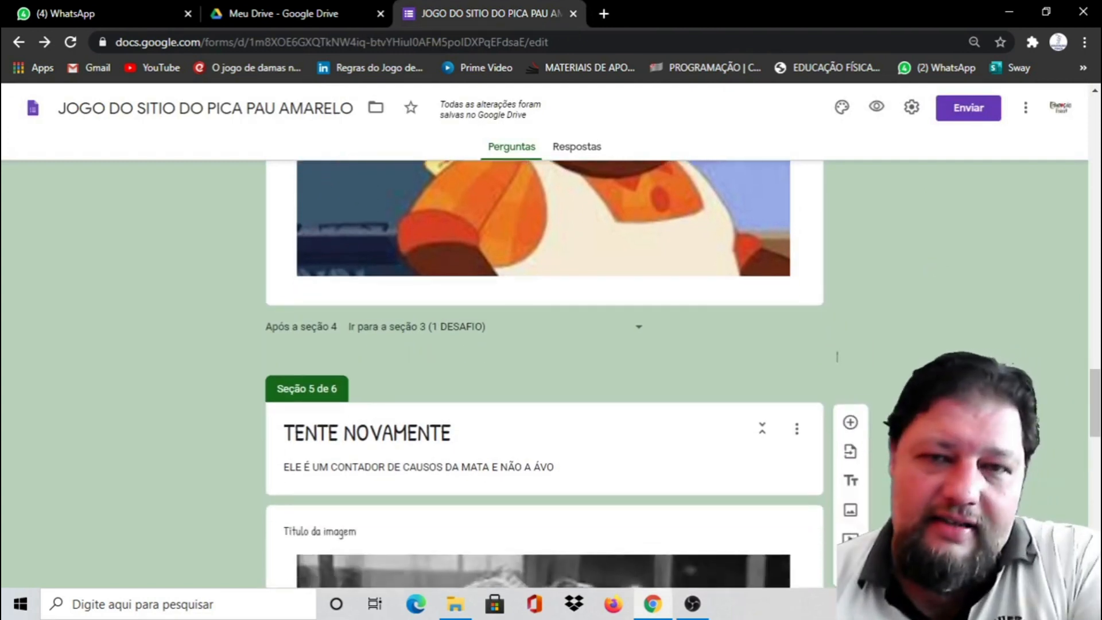
pyautogui.scroll(-3, 1068, 425)
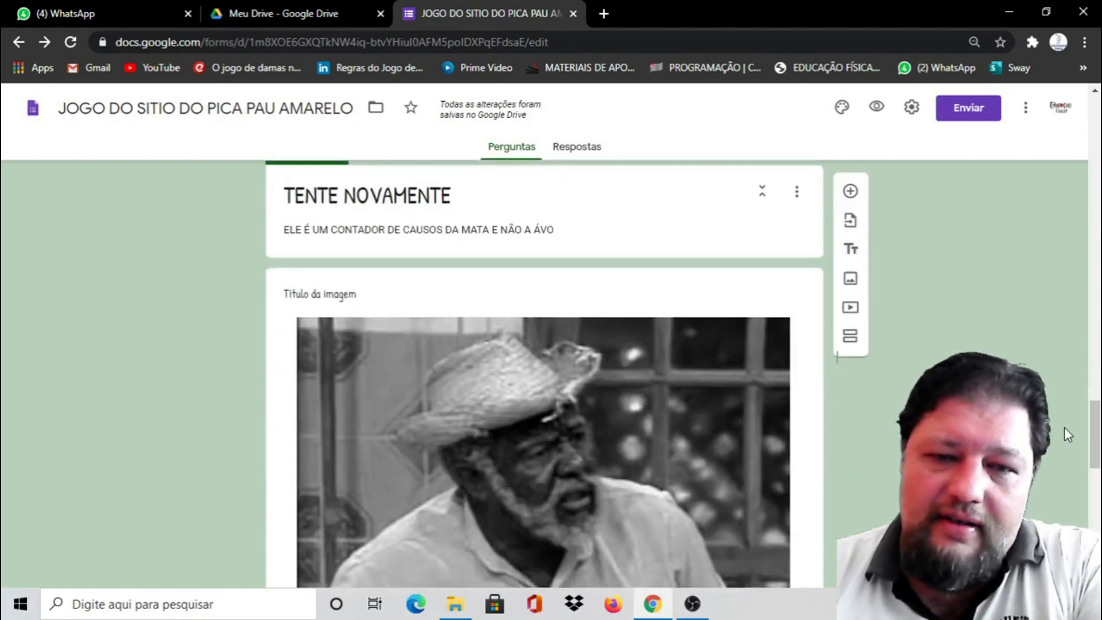
# Step: Add a new section after the AGORA SIM image and title it DESAFIO 2
pyautogui.scroll(-10, 1055, 439)
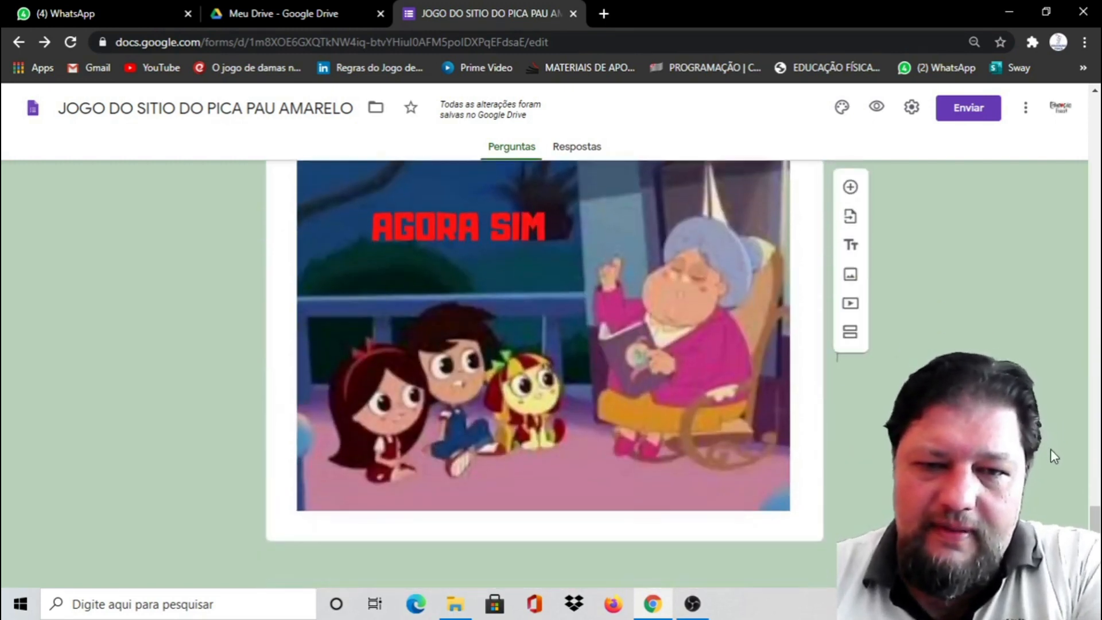
pyautogui.click(728, 422)
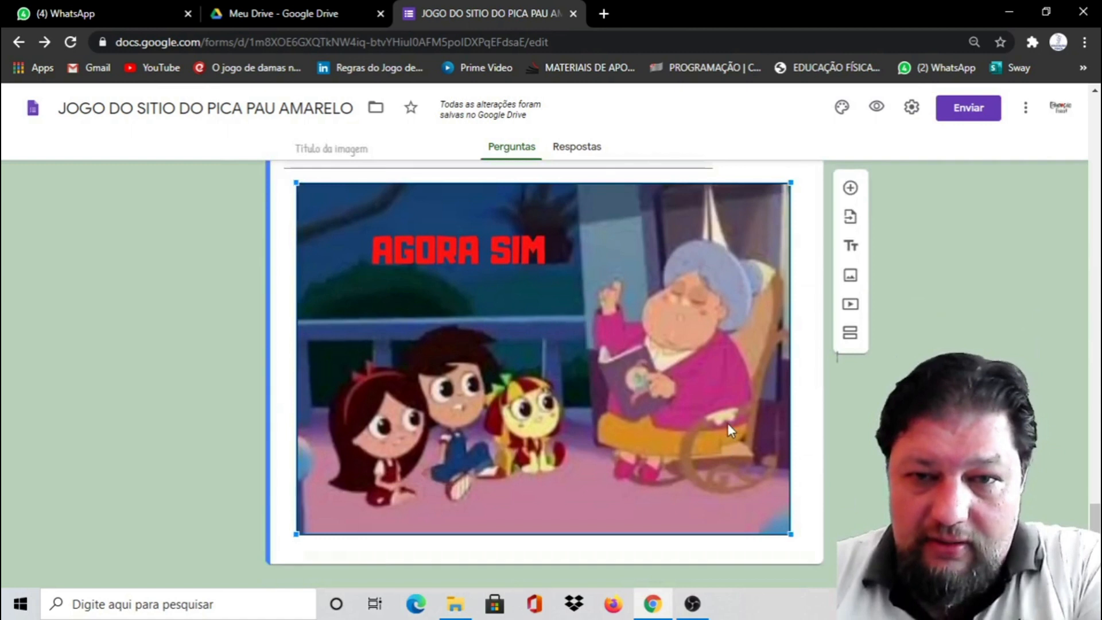
pyautogui.click(850, 333)
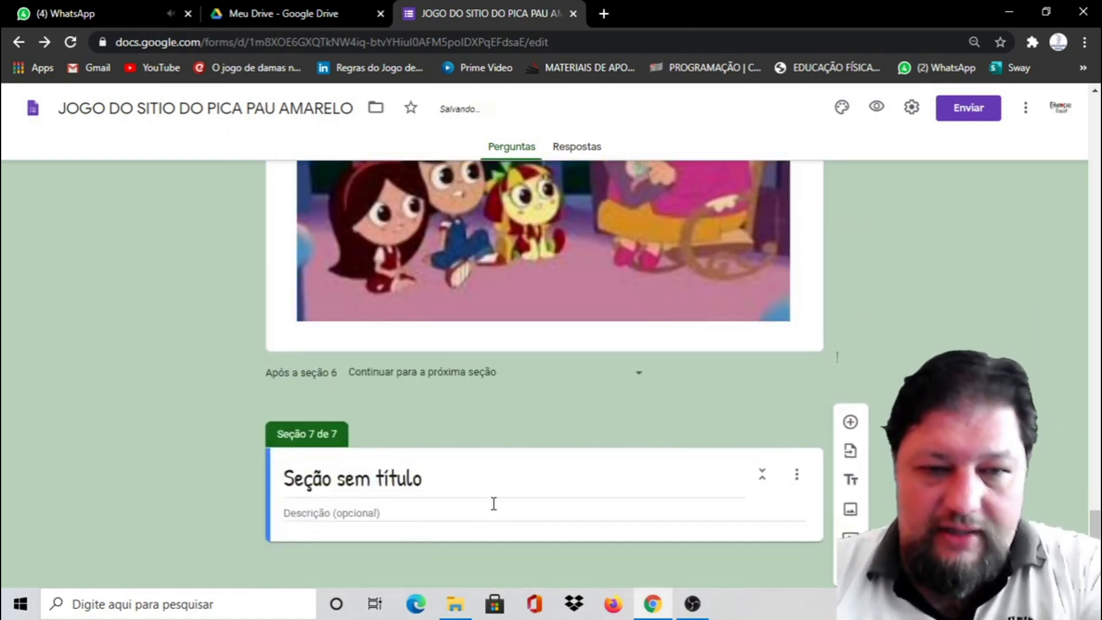
pyautogui.click(488, 486)
pyautogui.write('DE')
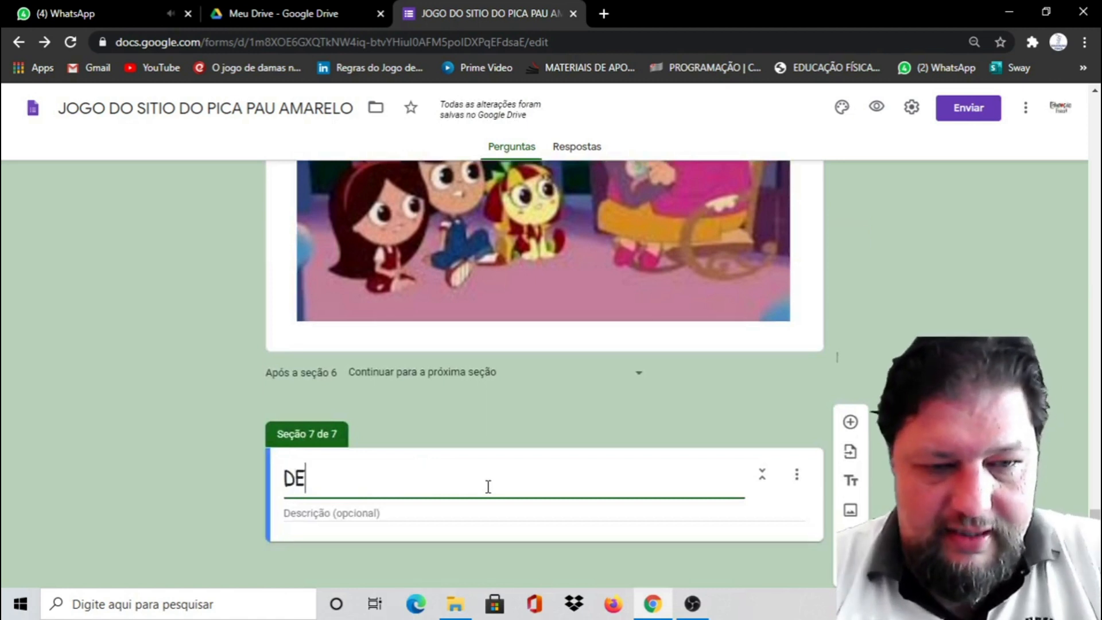
pyautogui.write('SA')
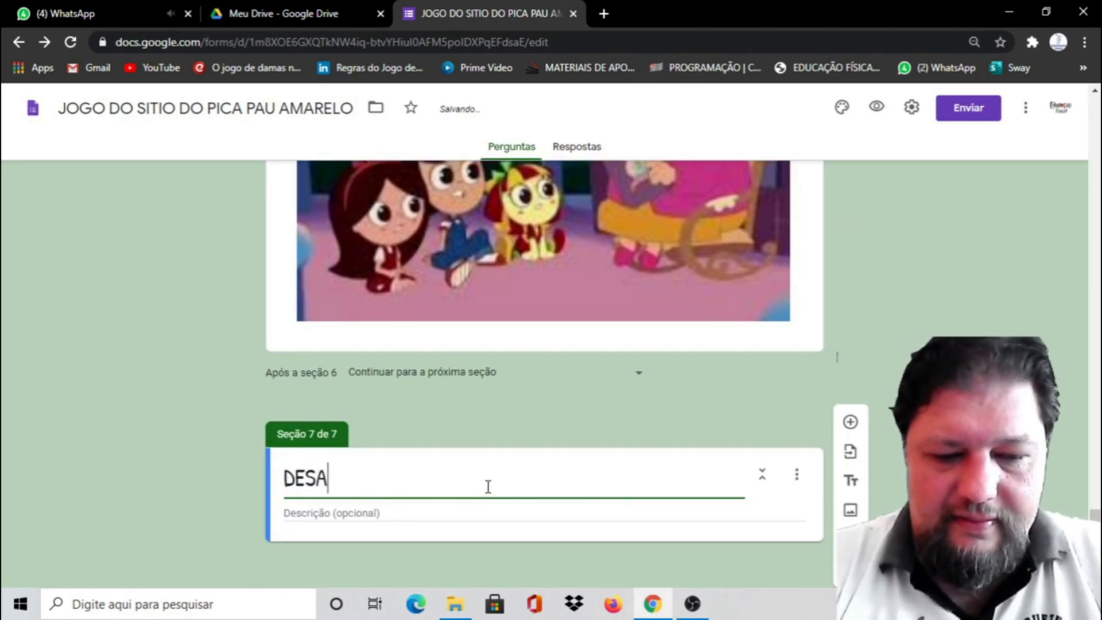
pyautogui.write('FIO 2')
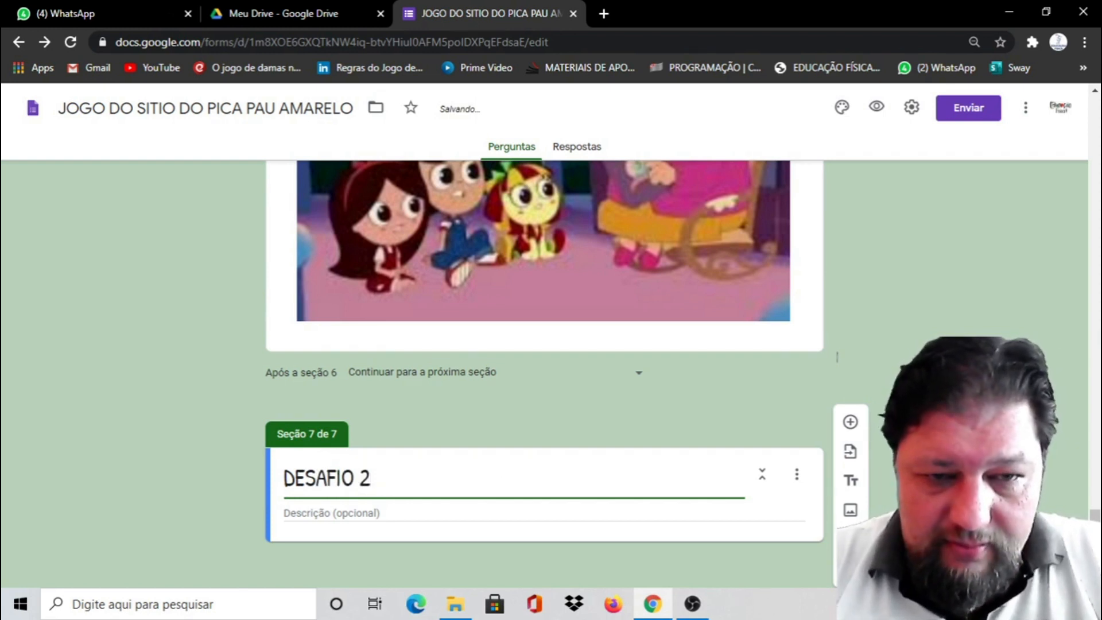
# Step: Upload the DESAFIO 1 picture from the computer into section 7
pyautogui.click(850, 510)
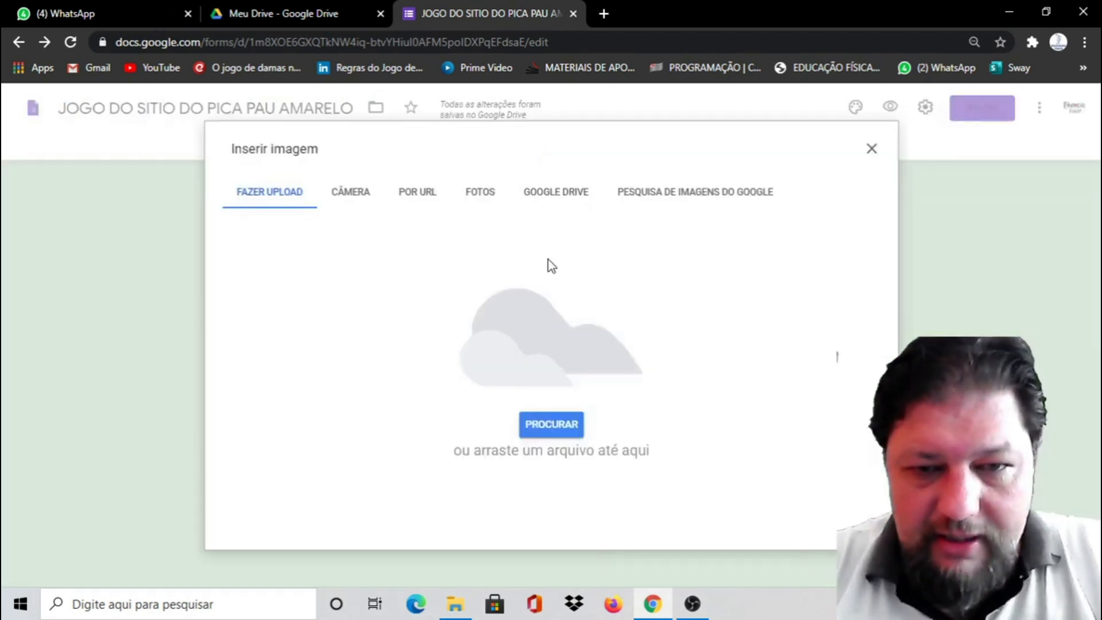
pyautogui.click(580, 425)
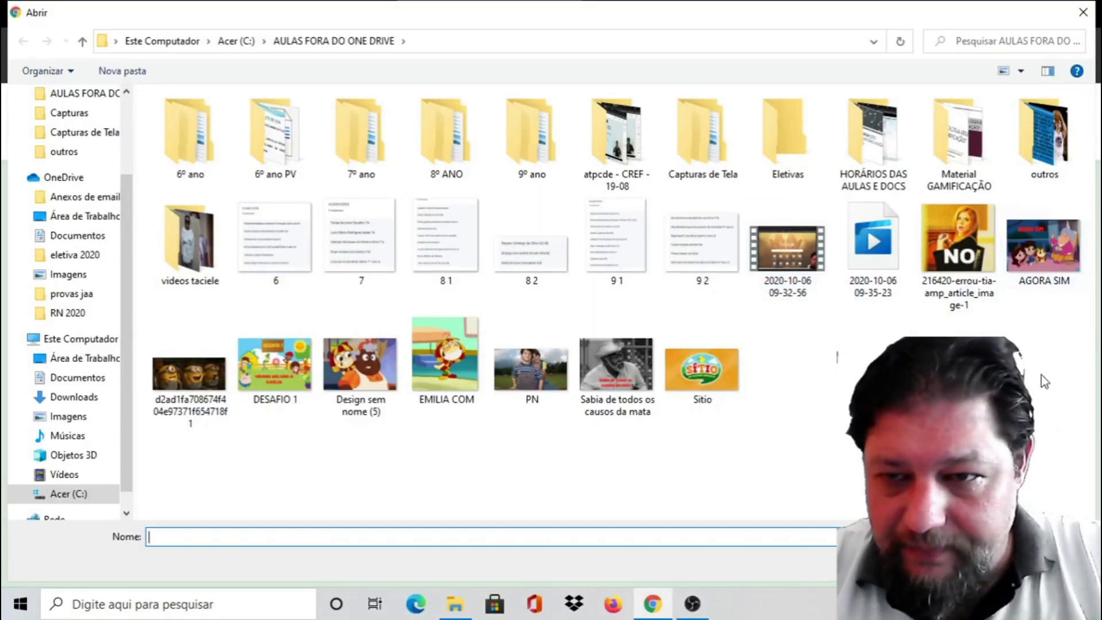
pyautogui.doubleClick(278, 365)
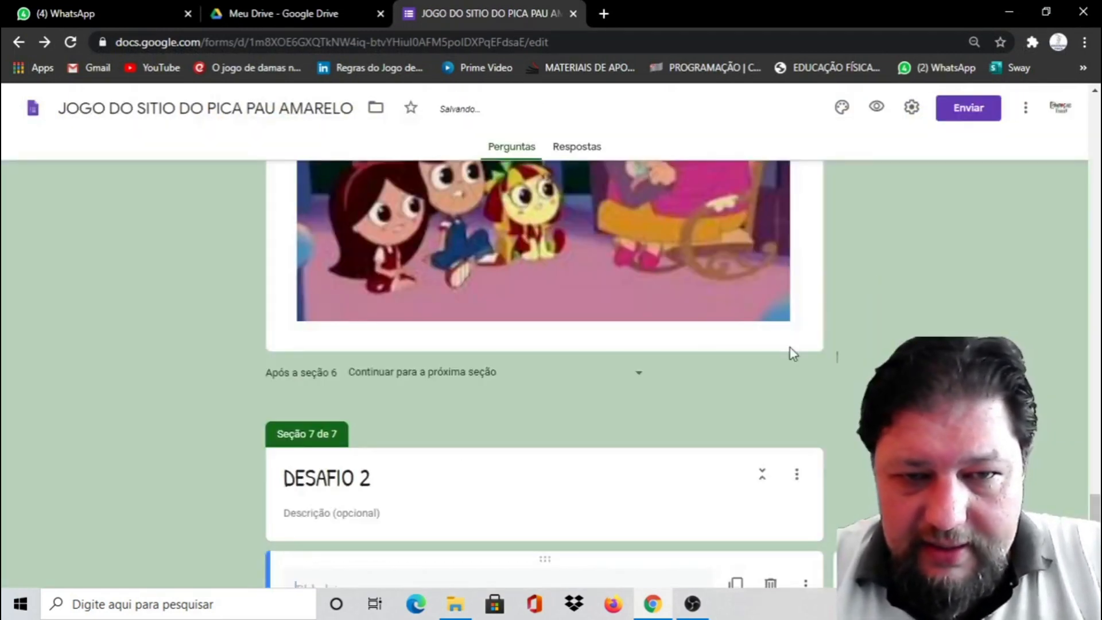
pyautogui.scroll(-4, 953, 335)
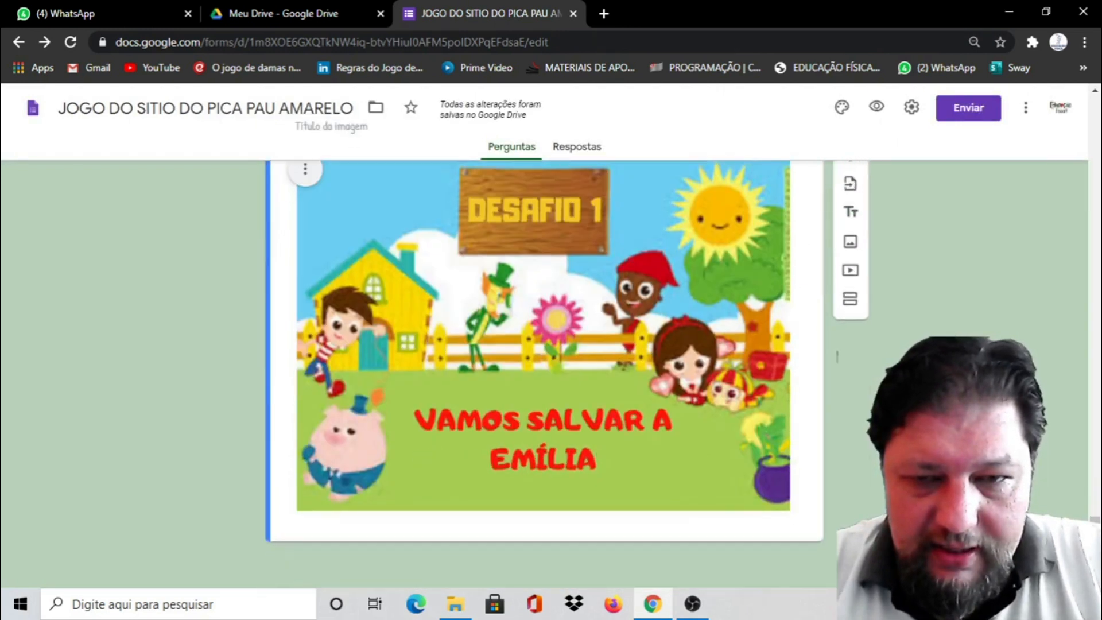
# Step: Add section 8 after the VAMOS SALVAR A EMÍLIA image and title it DESAFIO 2
pyautogui.click(747, 438)
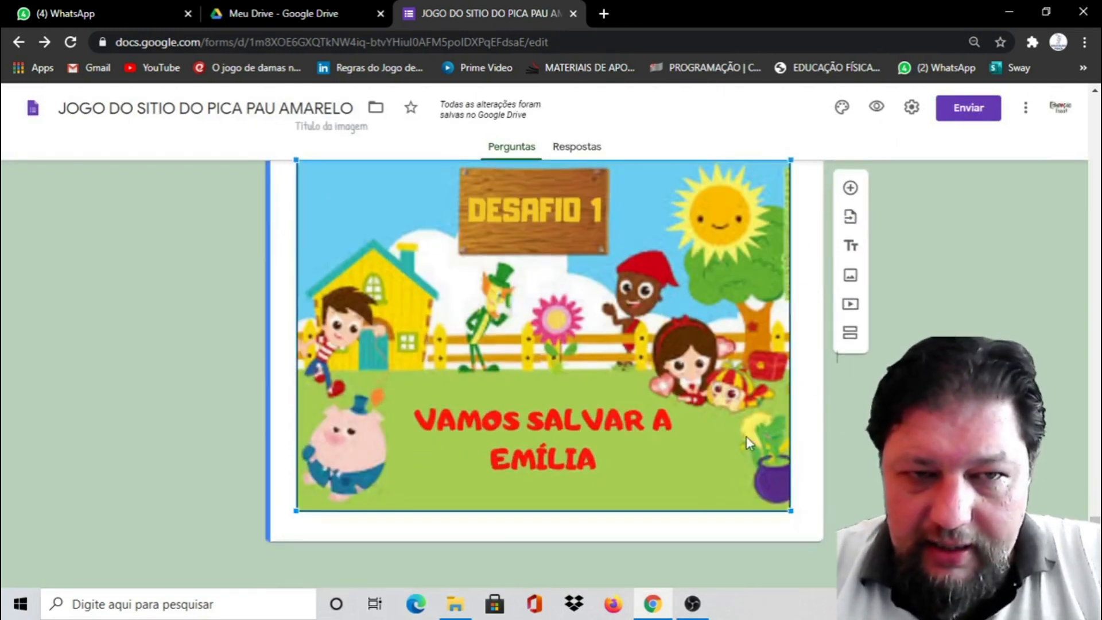
pyautogui.click(850, 333)
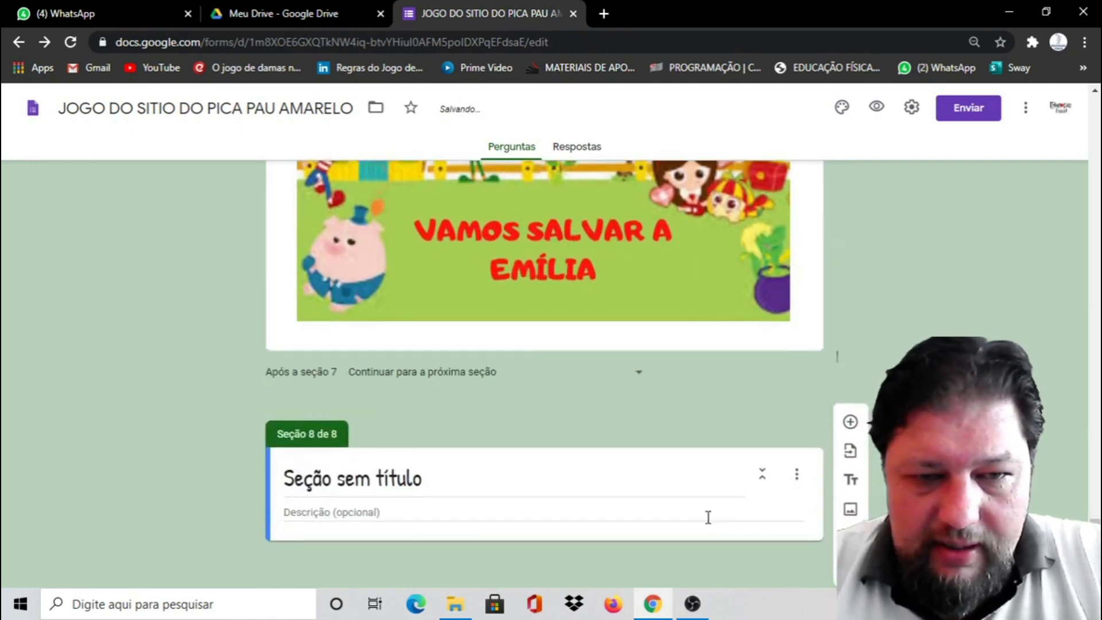
pyautogui.click(459, 484)
pyautogui.write('DESAFI')
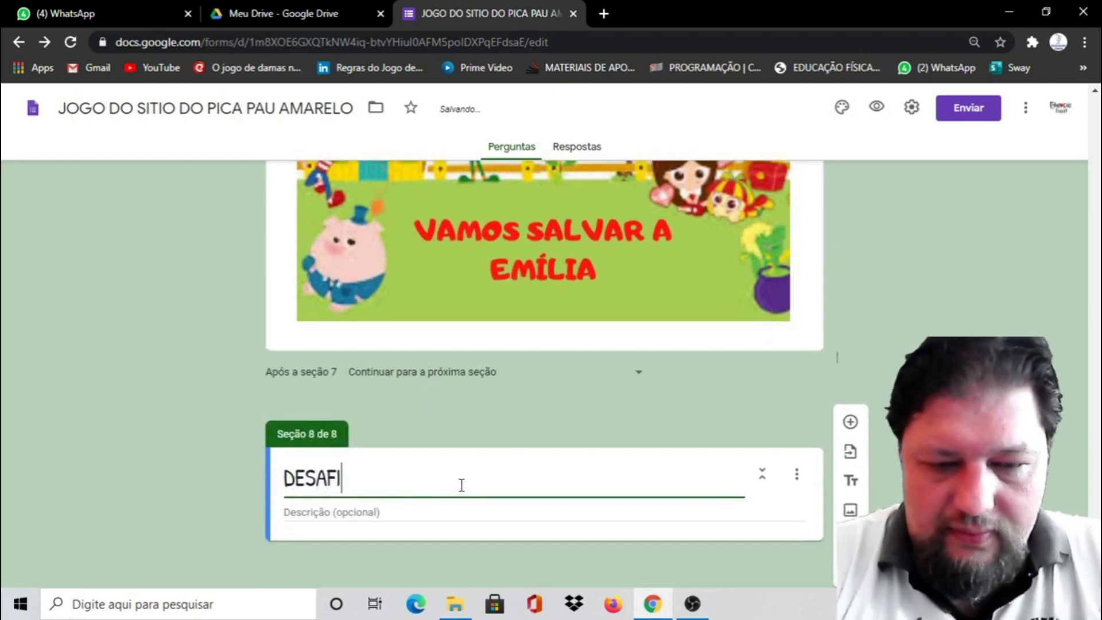
pyautogui.write('O 2')
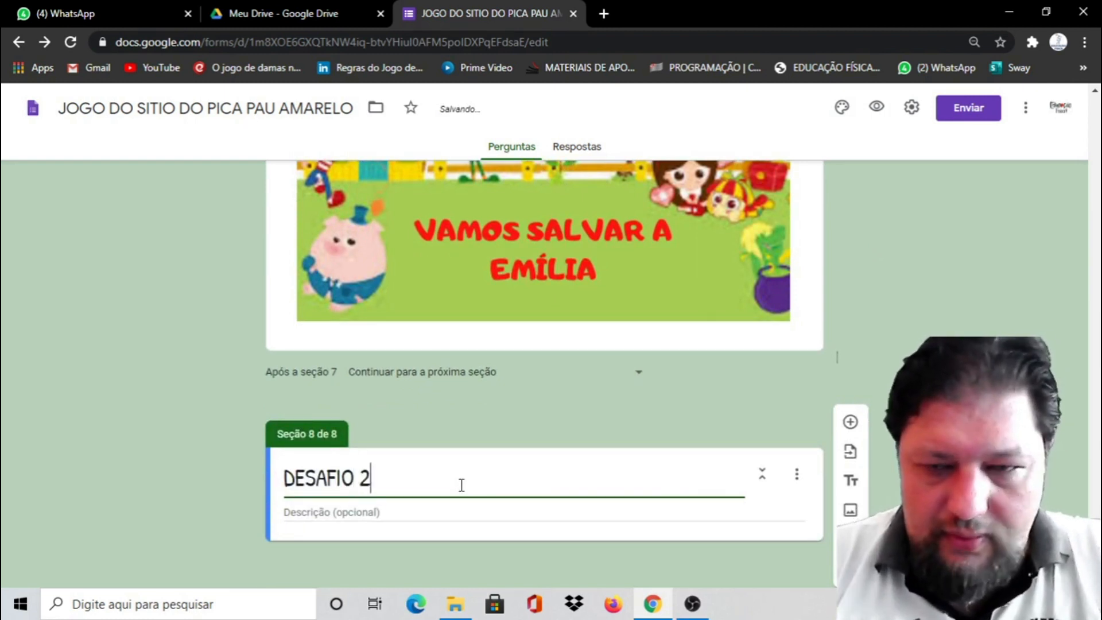
# Step: Add a question to section 8 reading "QUAL PERSONAGEM TEM A FORMA DE UM PORCO"
pyautogui.click(850, 422)
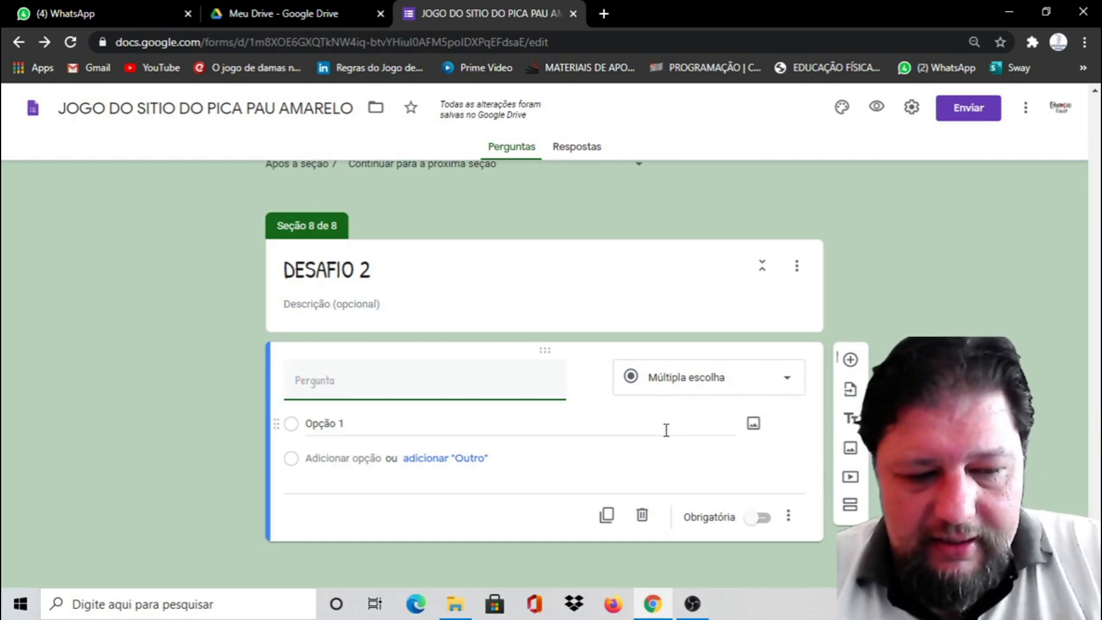
pyautogui.write('QUA')
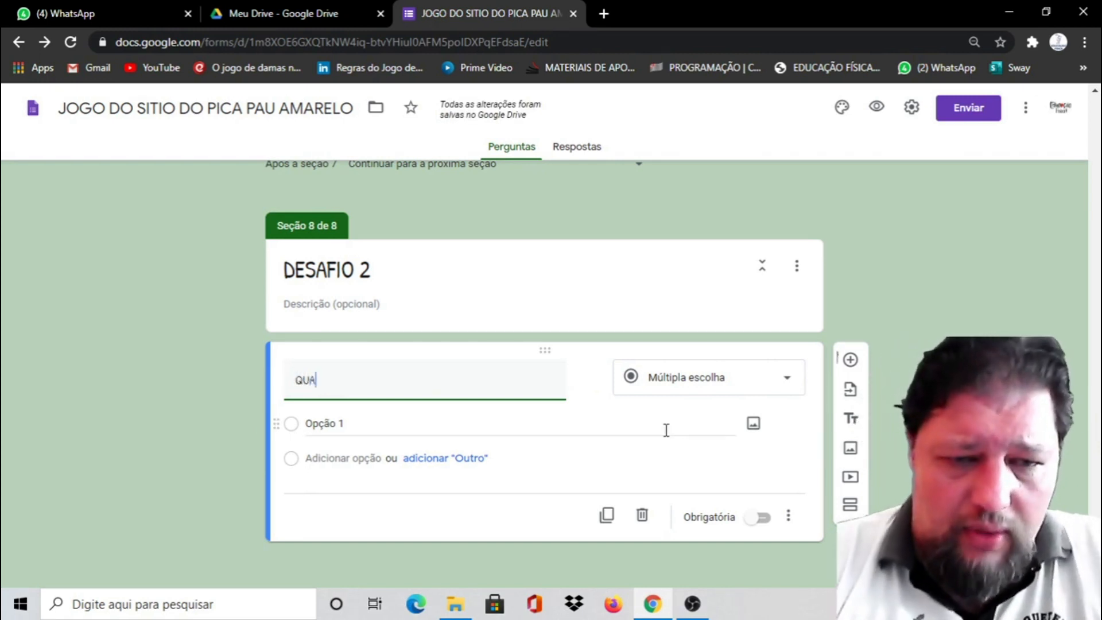
pyautogui.write('L ')
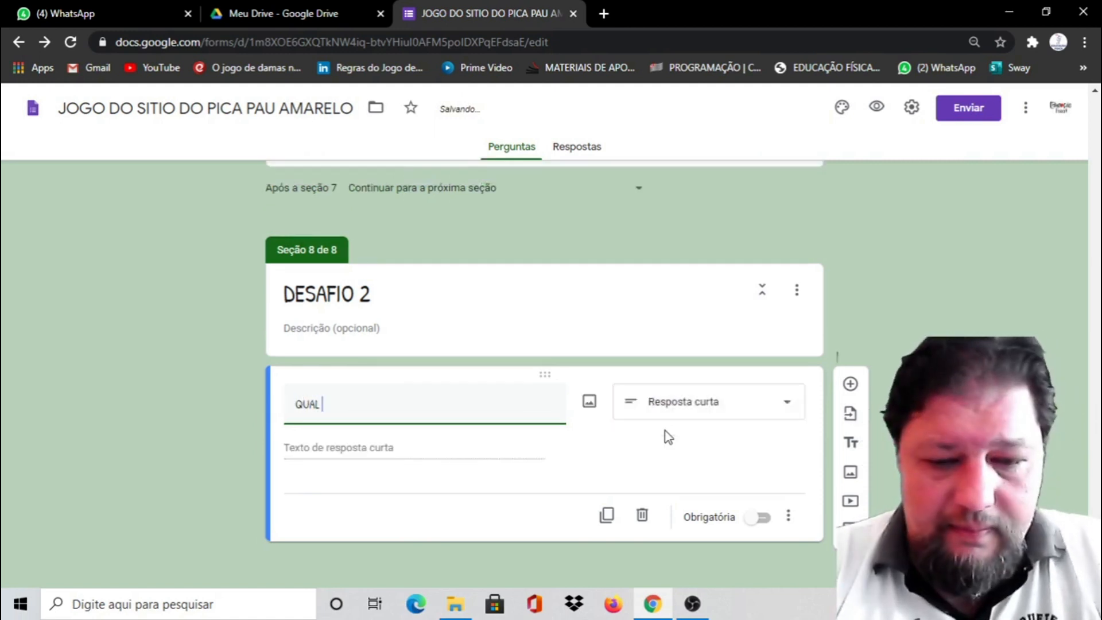
pyautogui.write('PERSONAGE')
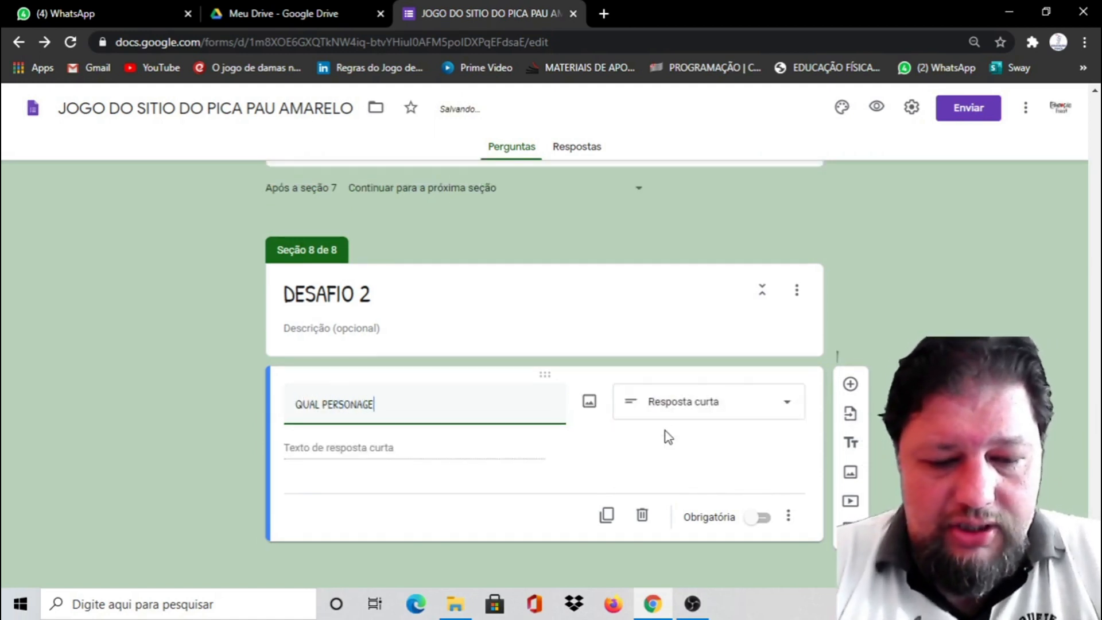
pyautogui.write('M TEM A FORMA D')
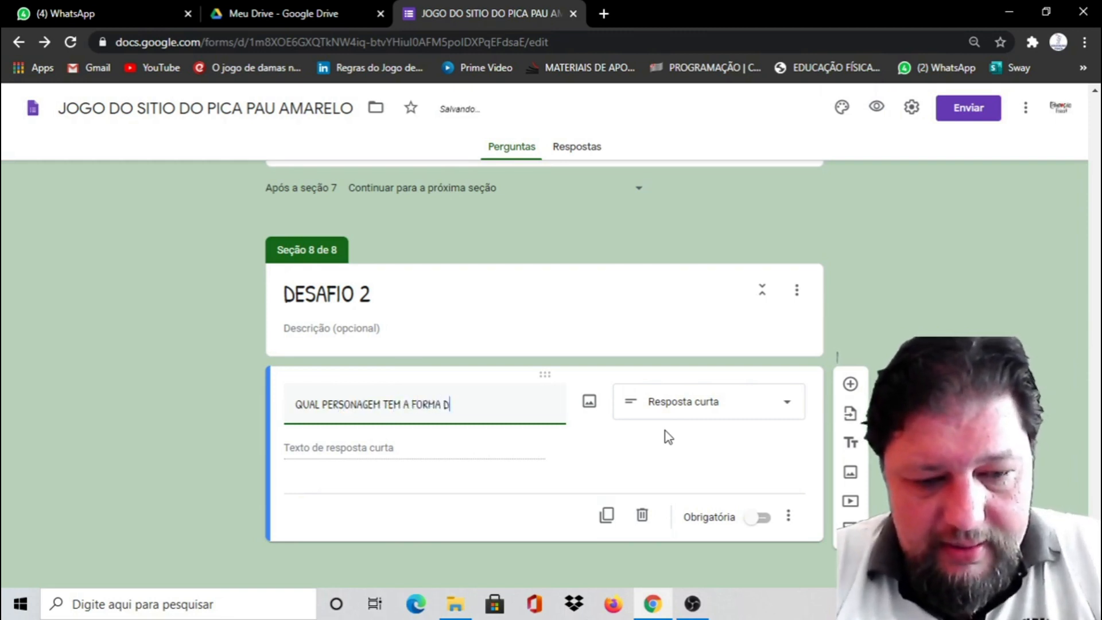
pyautogui.write('E UM PORCO')
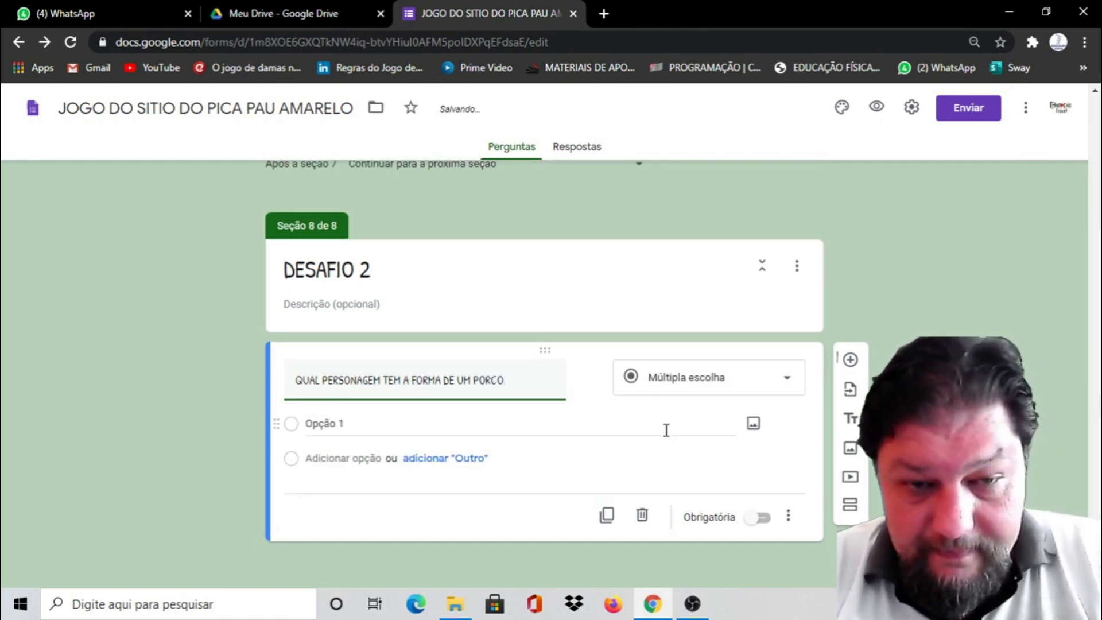
# Step: Enter the answer options MARQUES DE RABICÓ, VISCONDE DE SABUGOSA and CUCA for the pig question
pyautogui.click(376, 426)
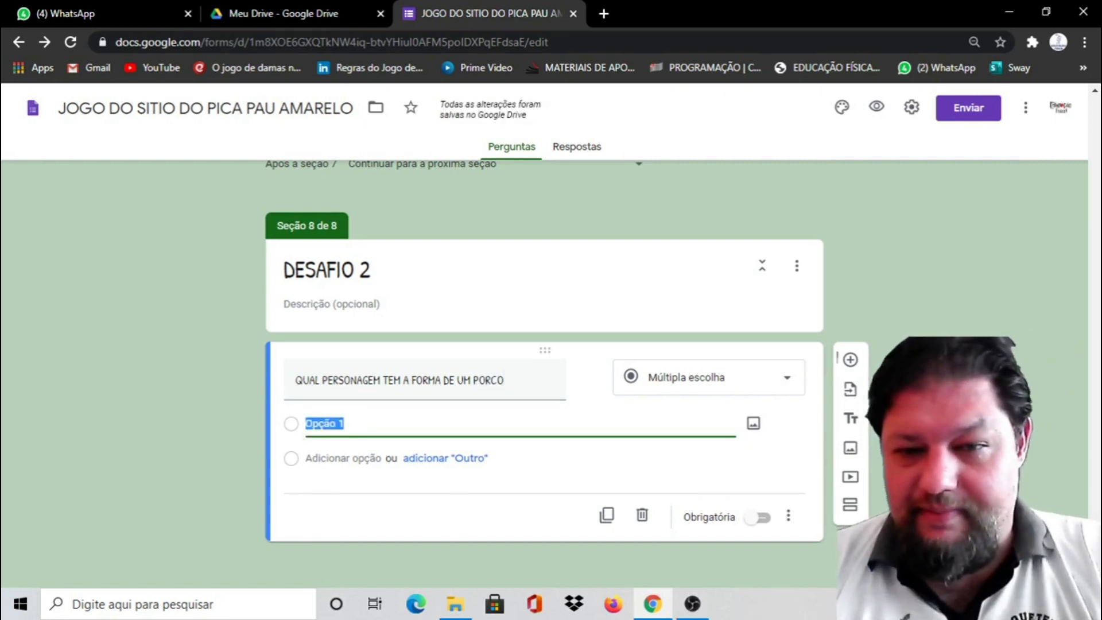
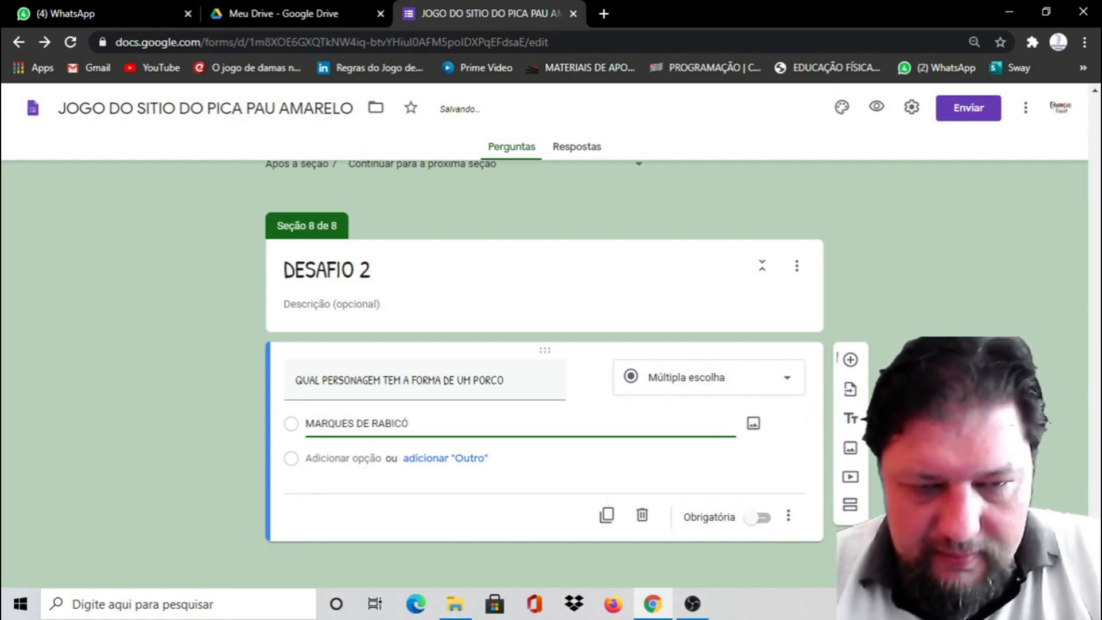
pyautogui.press('Return')
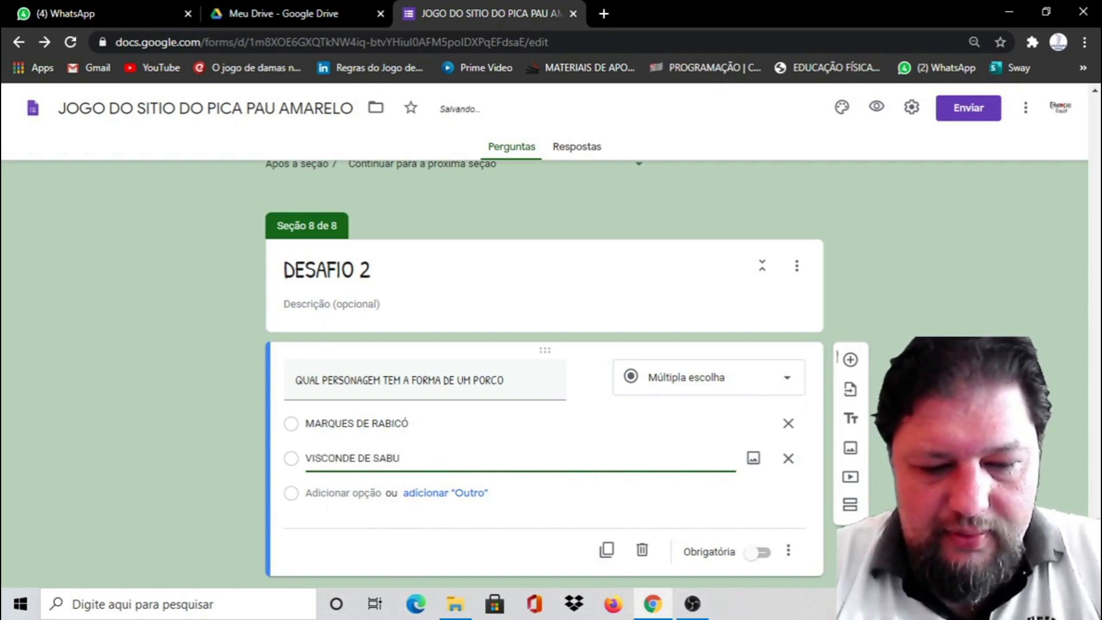
pyautogui.write('GOSA')
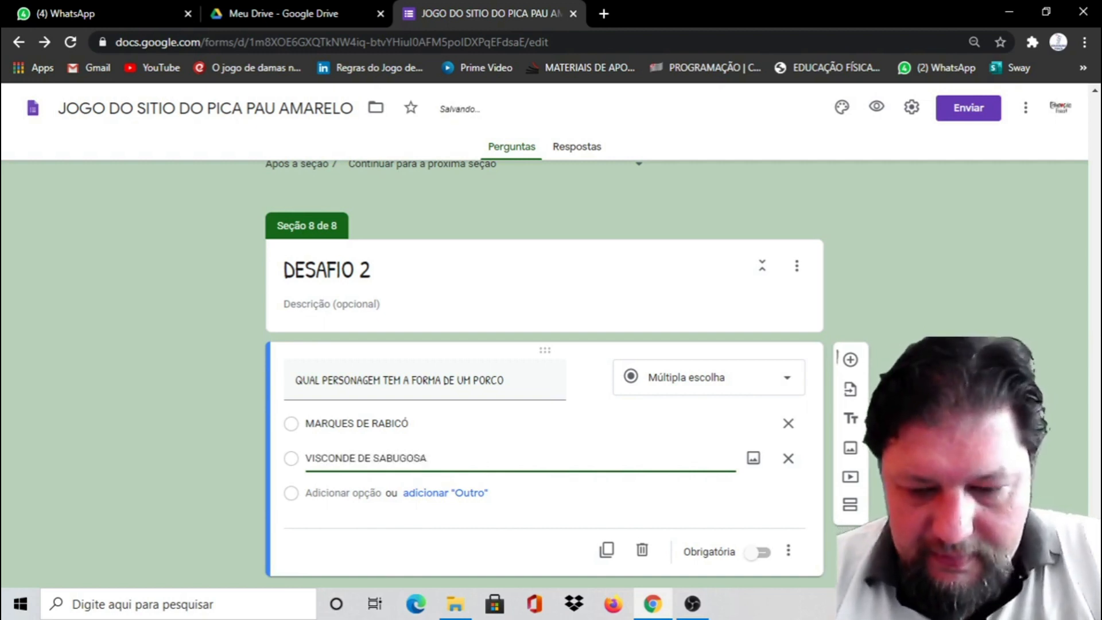
pyautogui.press('Return')
pyautogui.write('CUCA')
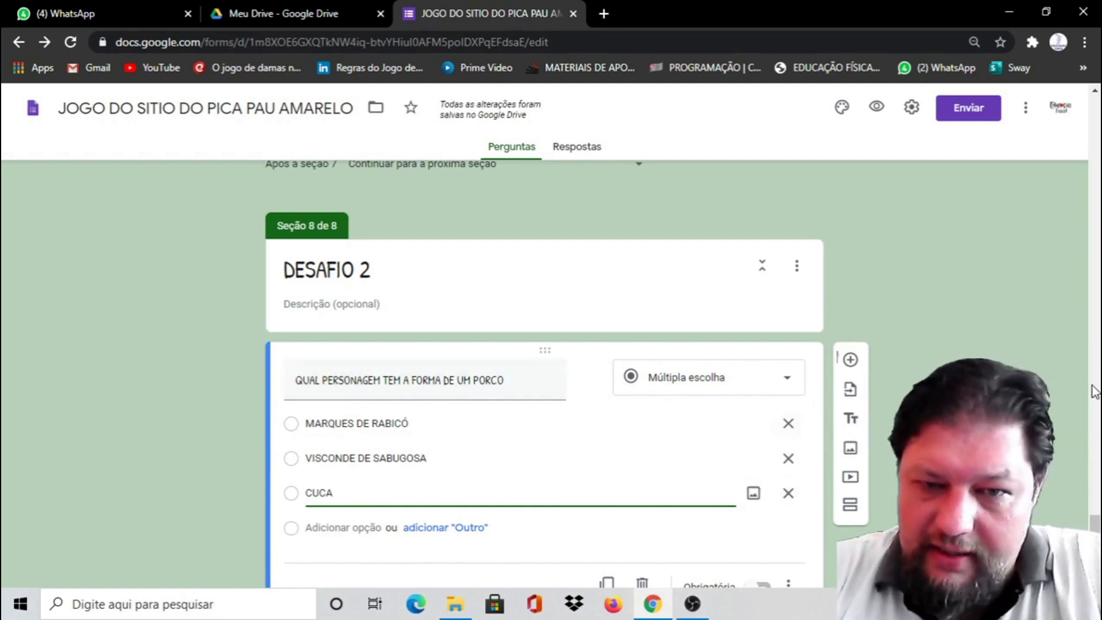
pyautogui.scroll(-2, 1045, 402)
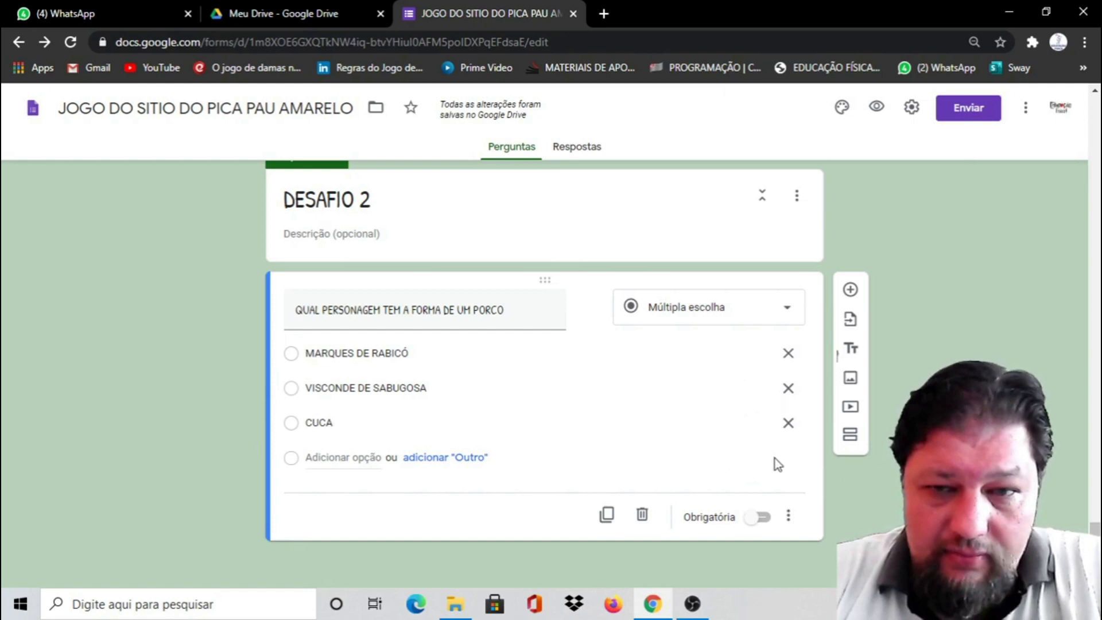
# Step: Add a feedback section after the pig question and title it ERROU
pyautogui.click(851, 436)
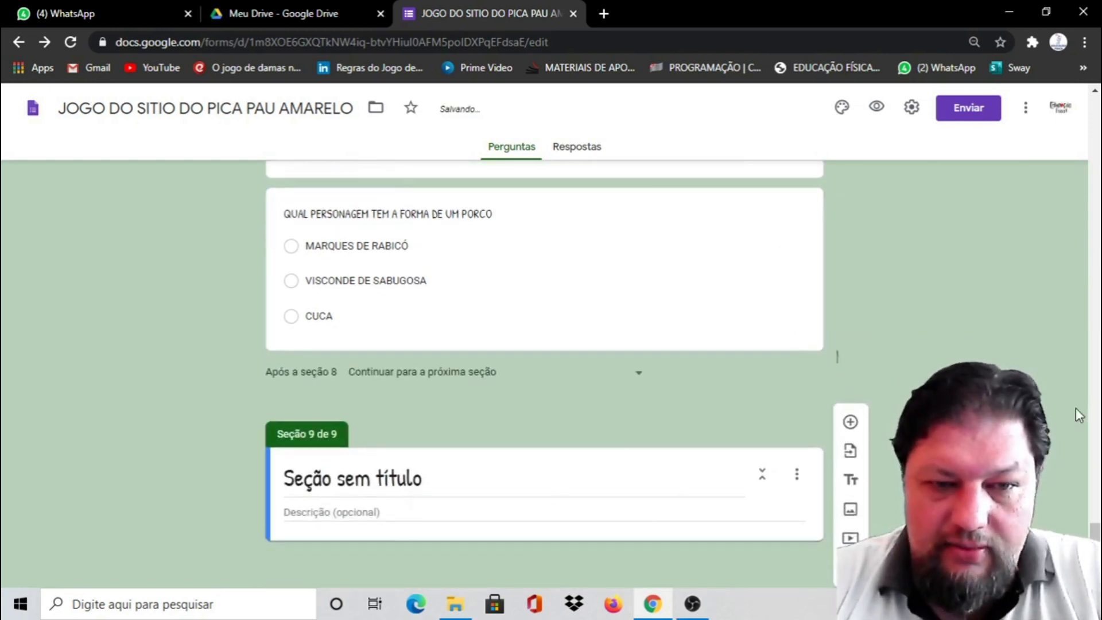
pyautogui.click(441, 478)
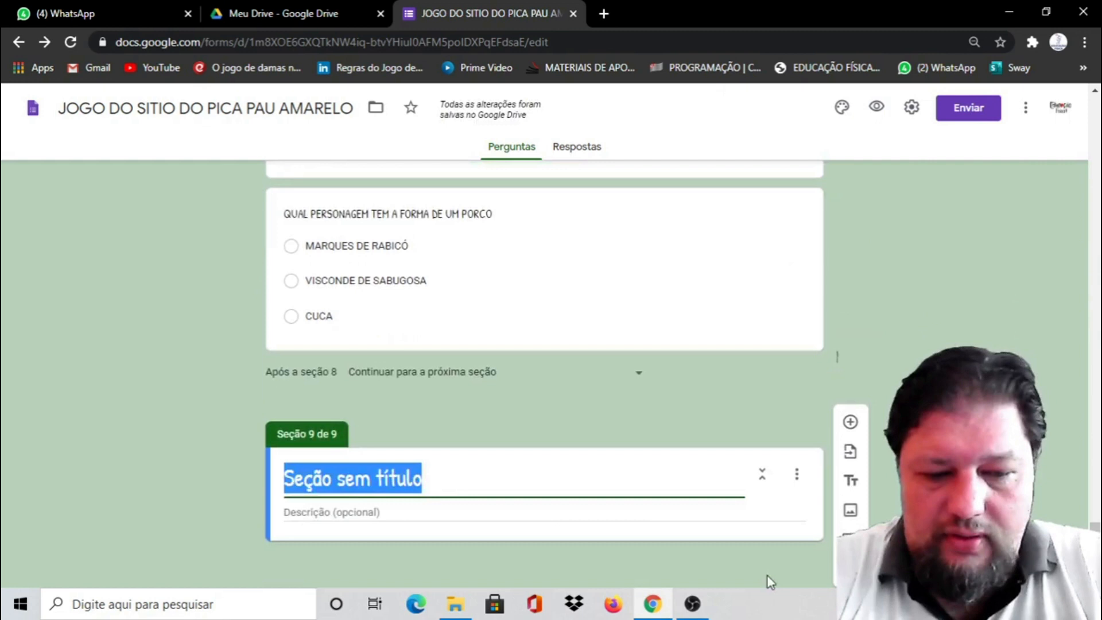
pyautogui.write('ERROU')
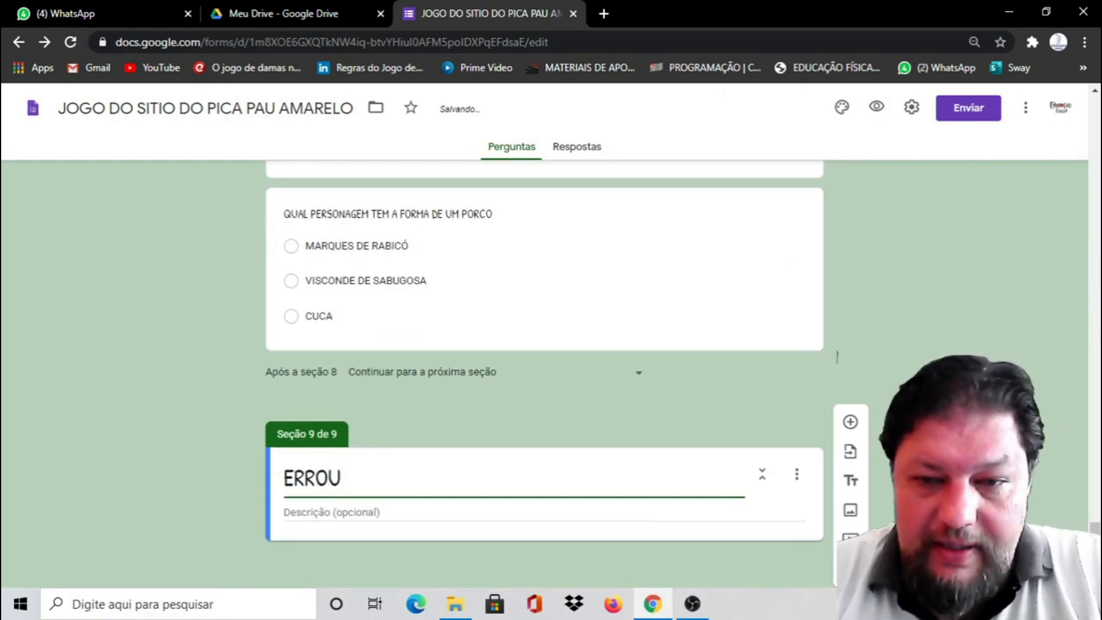
# Step: Upload the picture 216420-errou-tia-amp_article_image-1 from the computer into the new ERROU section
pyautogui.click(850, 509)
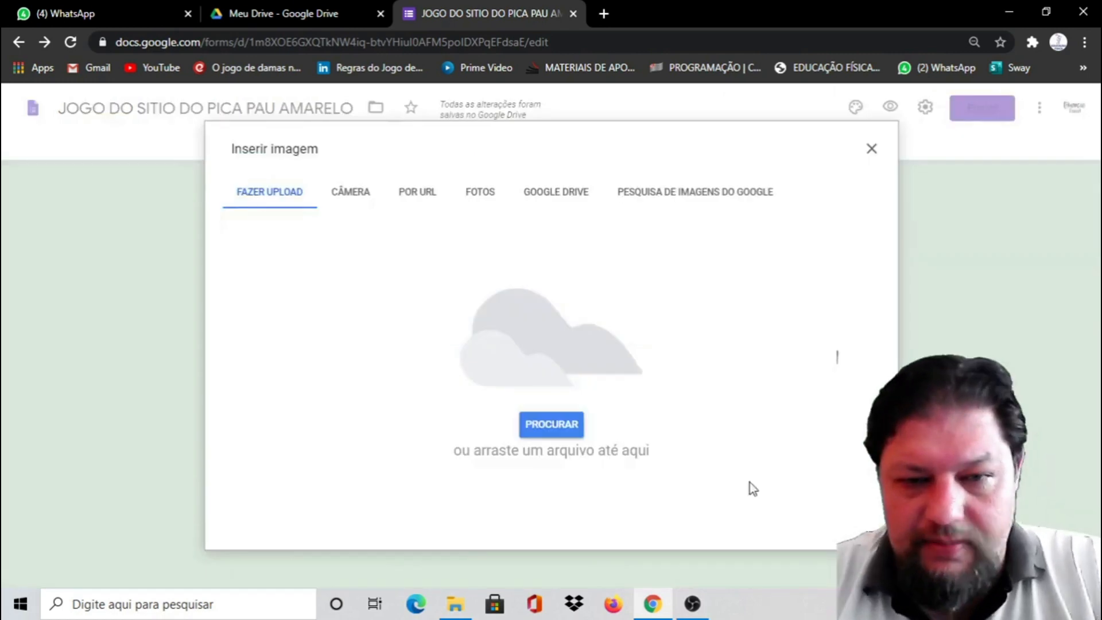
pyautogui.click(559, 425)
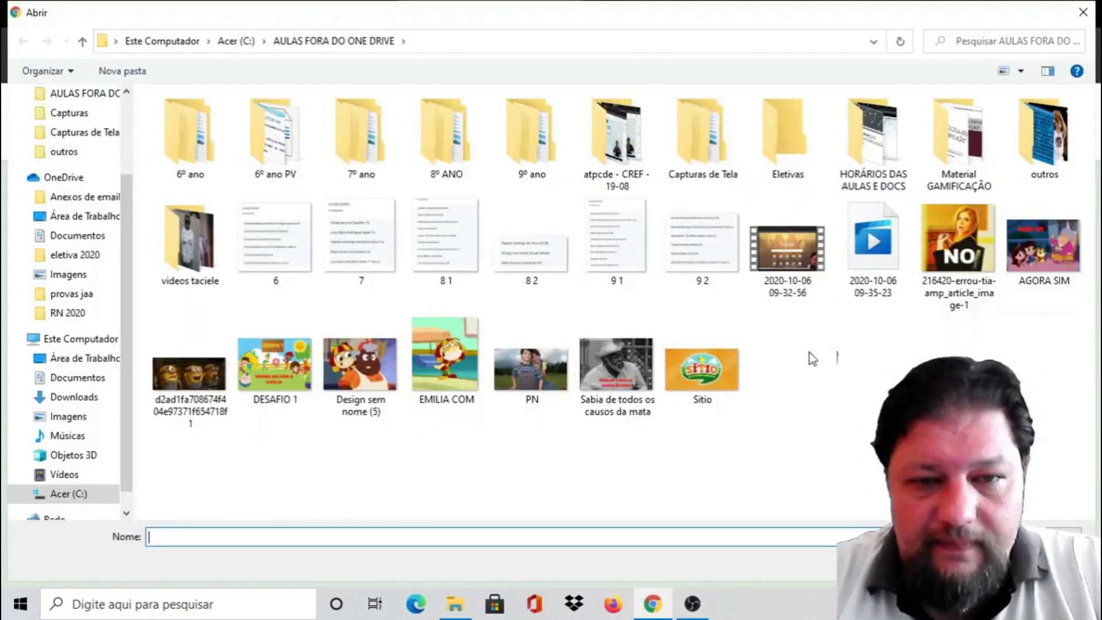
pyautogui.click(958, 252)
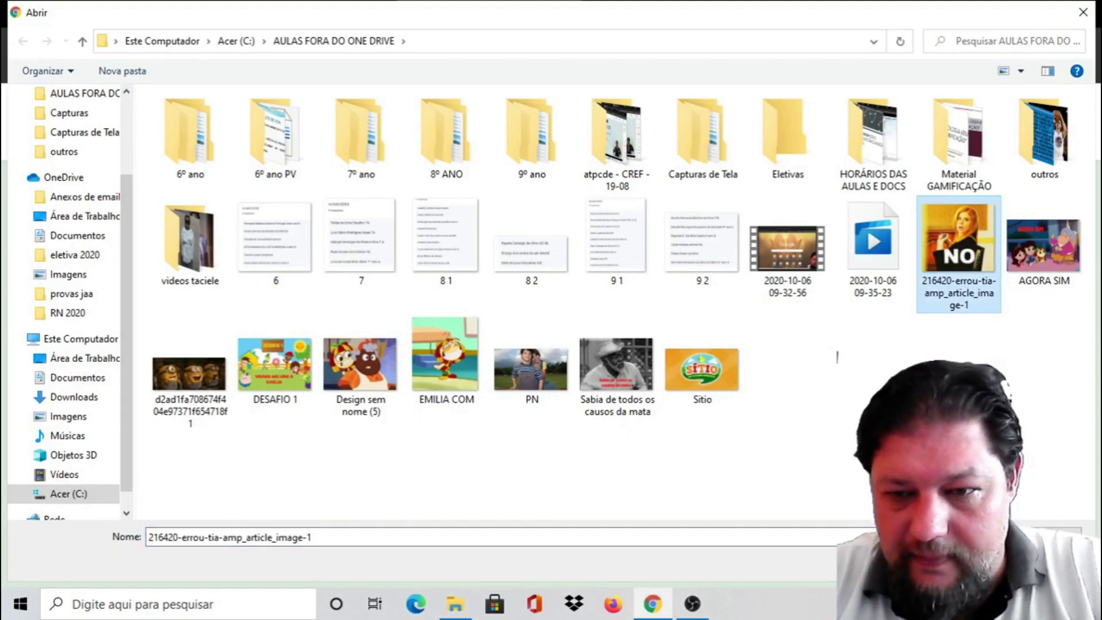
pyautogui.click(965, 563)
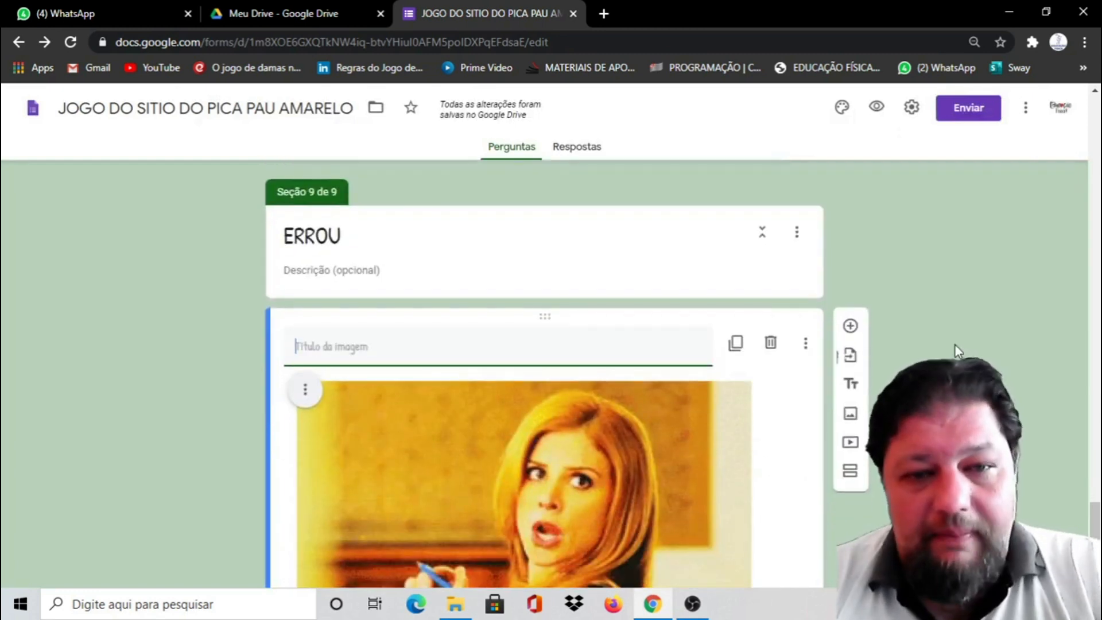
# Step: Centre-align the uploaded picture in the section 9 ERROU feedback section
pyautogui.scroll(-4, 956, 346)
pyautogui.scroll(3, 969, 349)
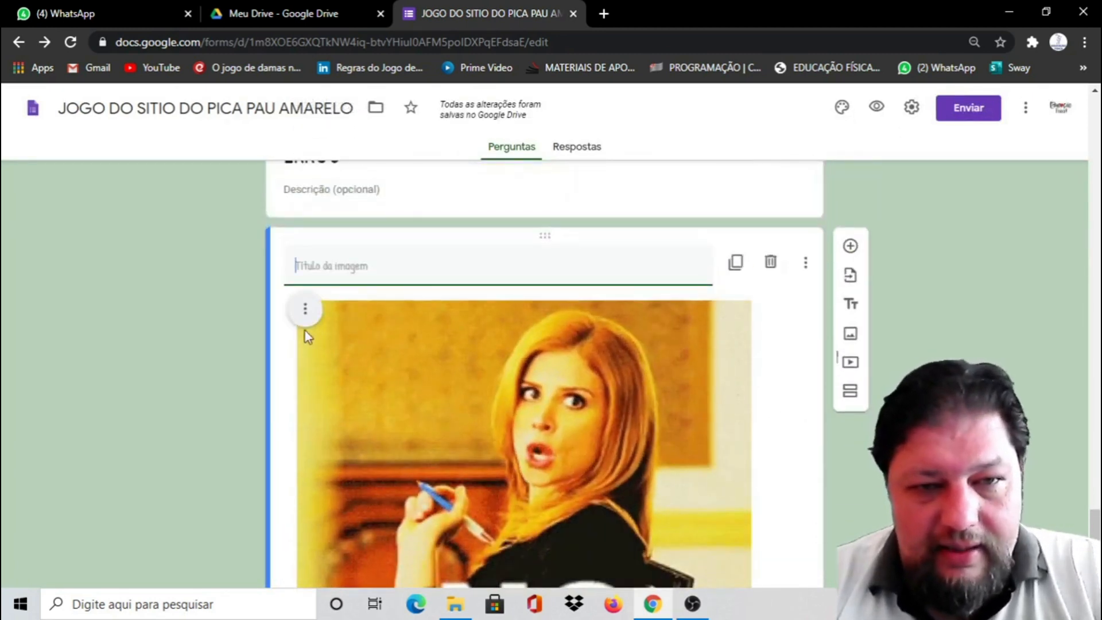
pyautogui.click(306, 311)
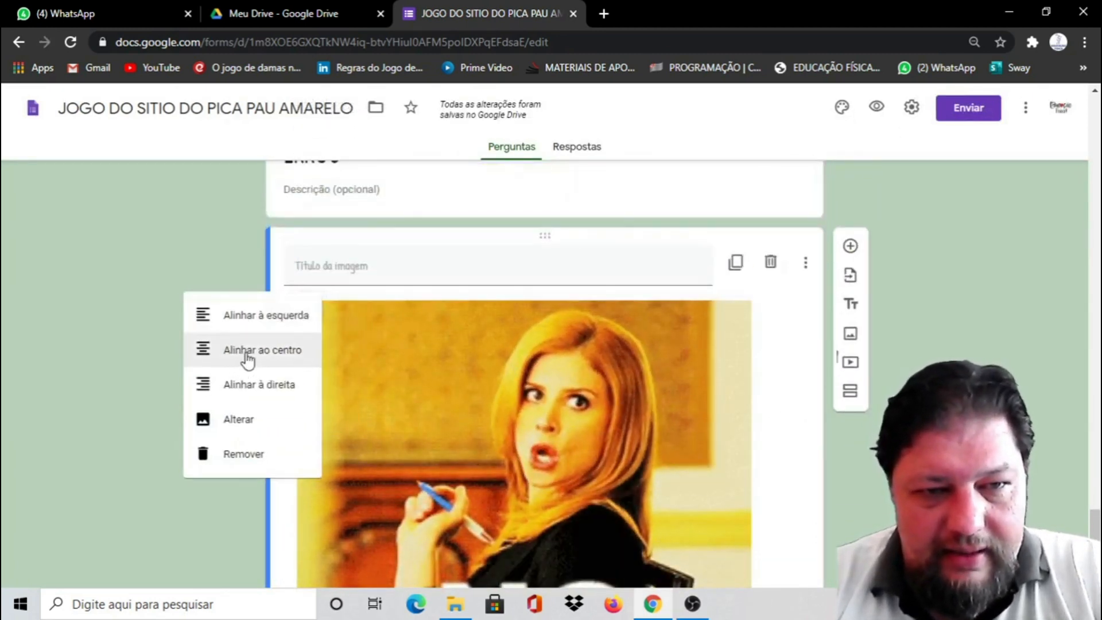
pyautogui.click(248, 359)
pyautogui.scroll(-3, 974, 298)
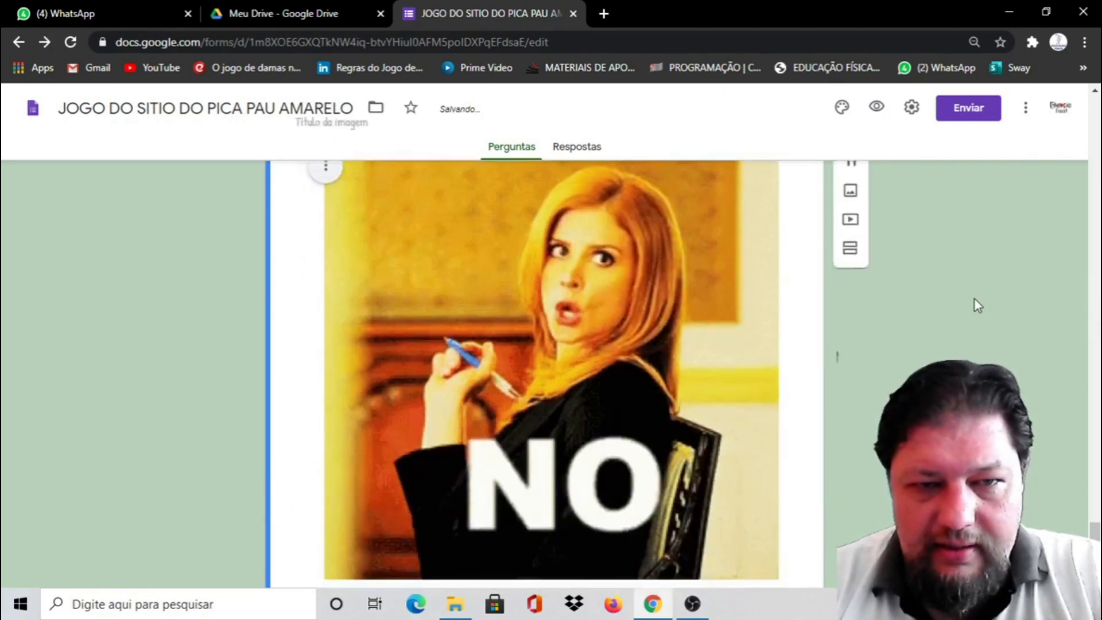
# Step: Add a new section after the ERROU feedback section and title it PARABÉNS
pyautogui.scroll(-1, 974, 298)
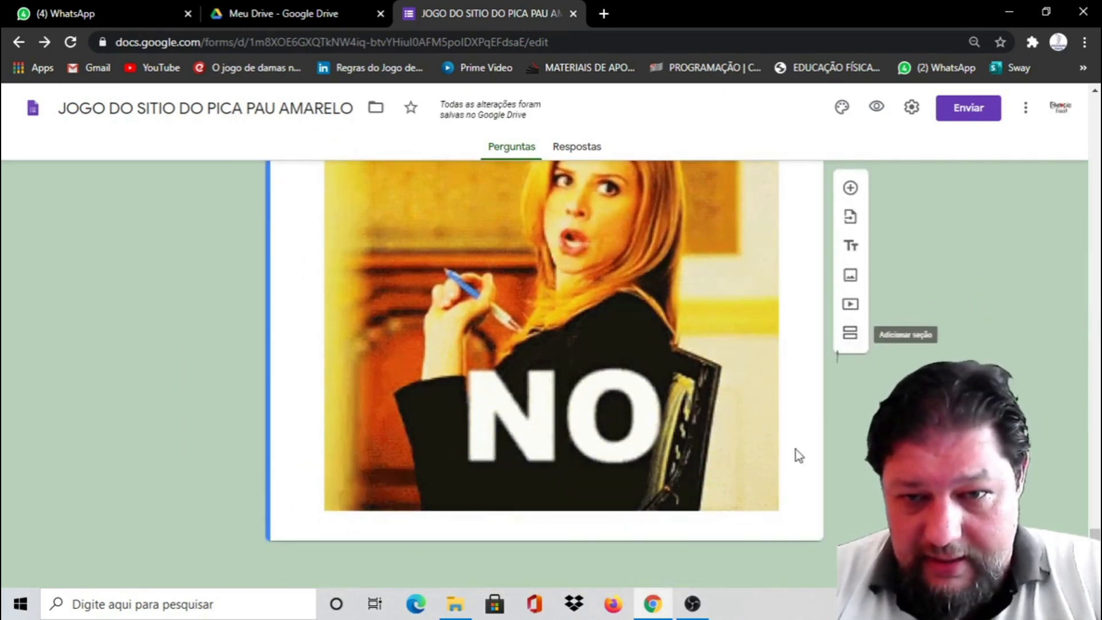
pyautogui.click(850, 333)
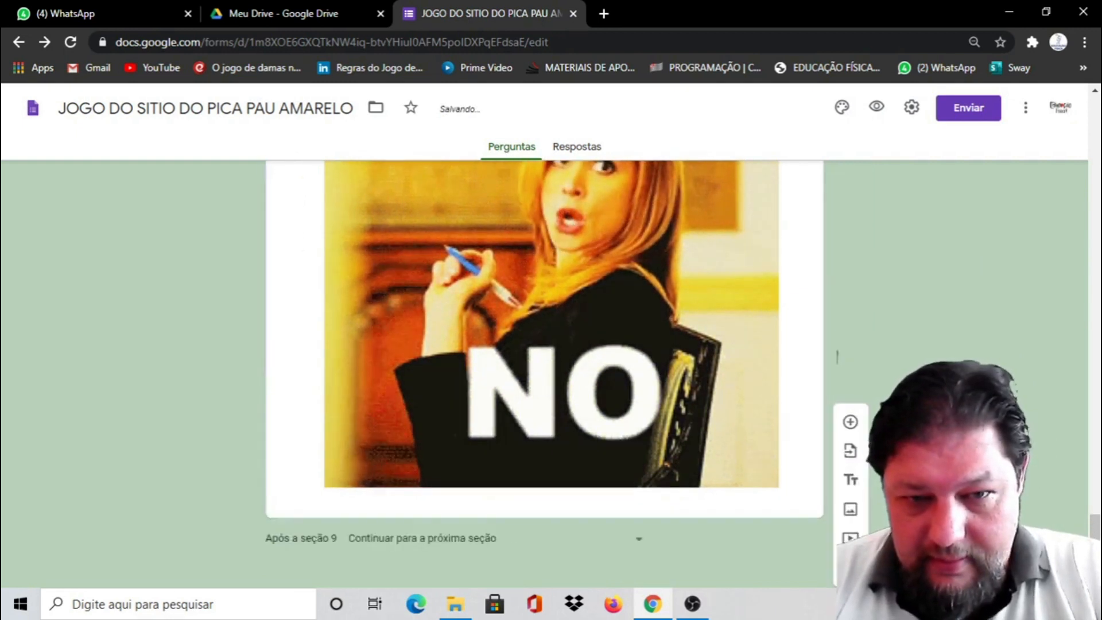
pyautogui.click(434, 490)
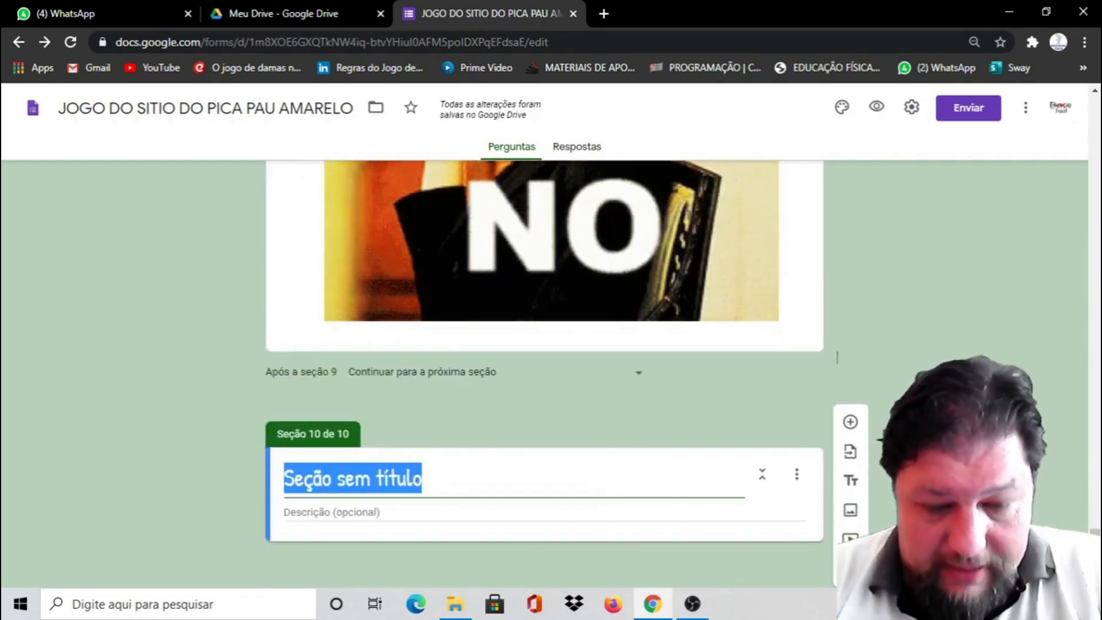
pyautogui.write('PARABÉ')
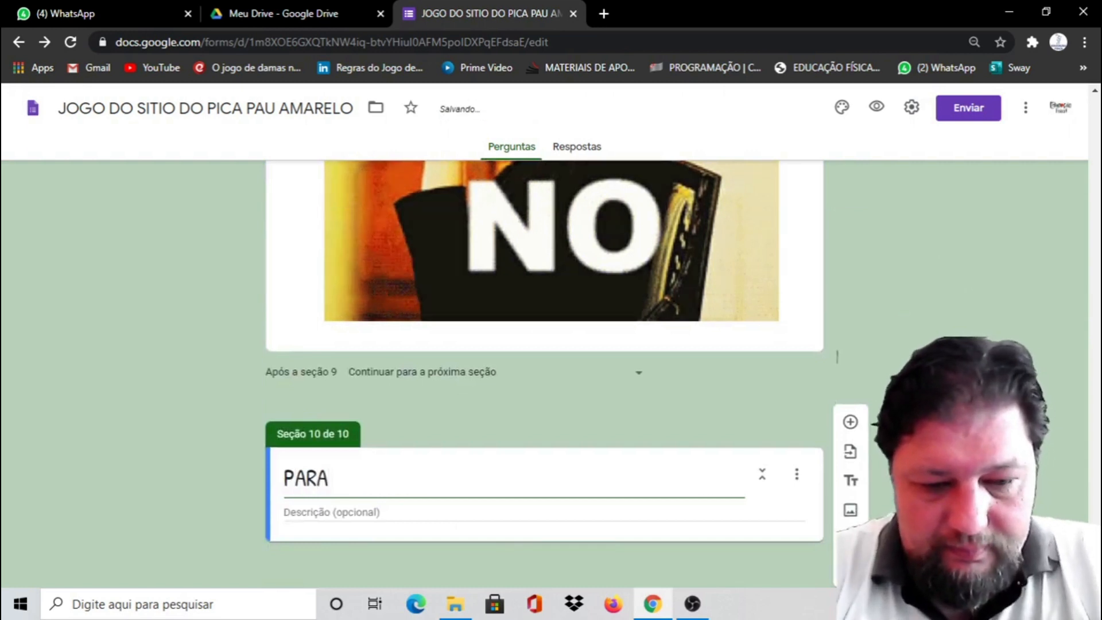
pyautogui.write('NS')
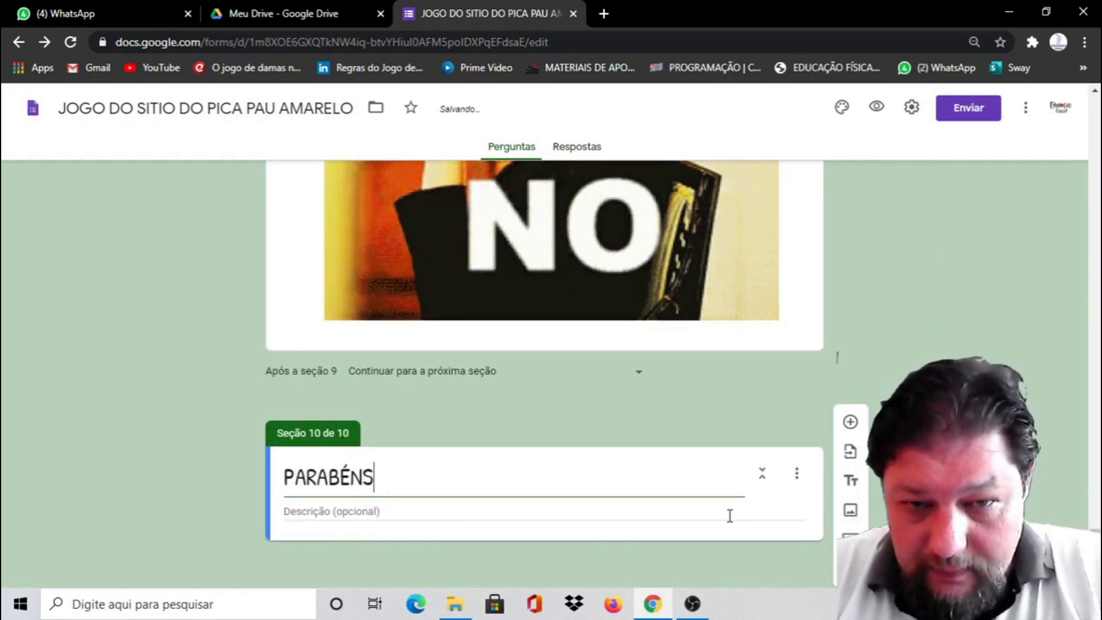
# Step: Insert the picture d2ad1fa708674f404e97371f654718f1 from the computer into the PARABÉNS section and centre-align it
pyautogui.click(850, 510)
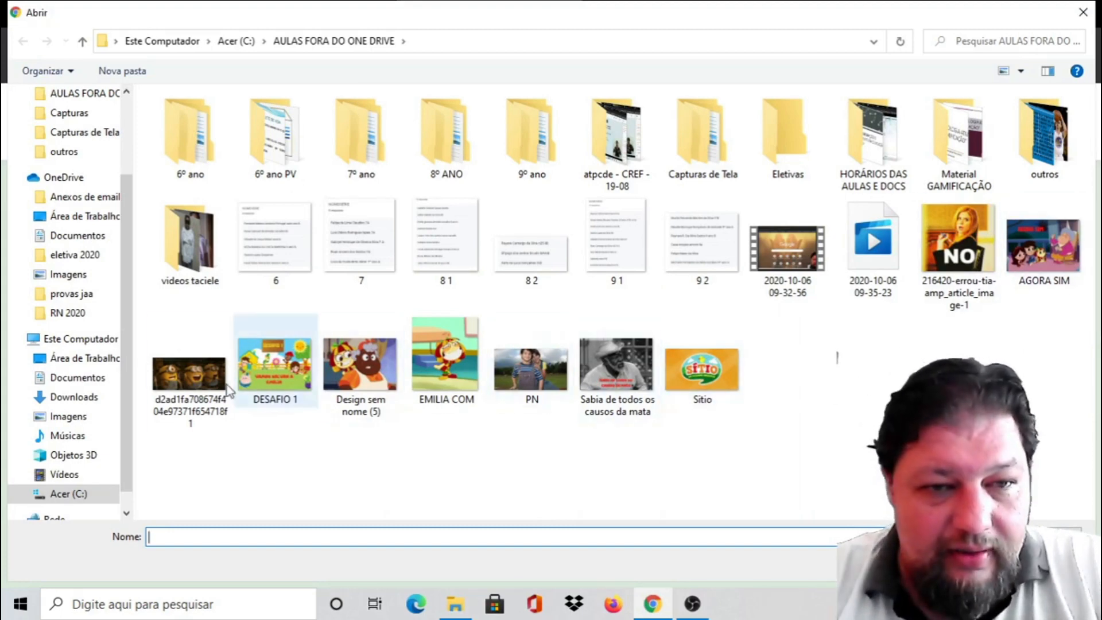
pyautogui.doubleClick(189, 376)
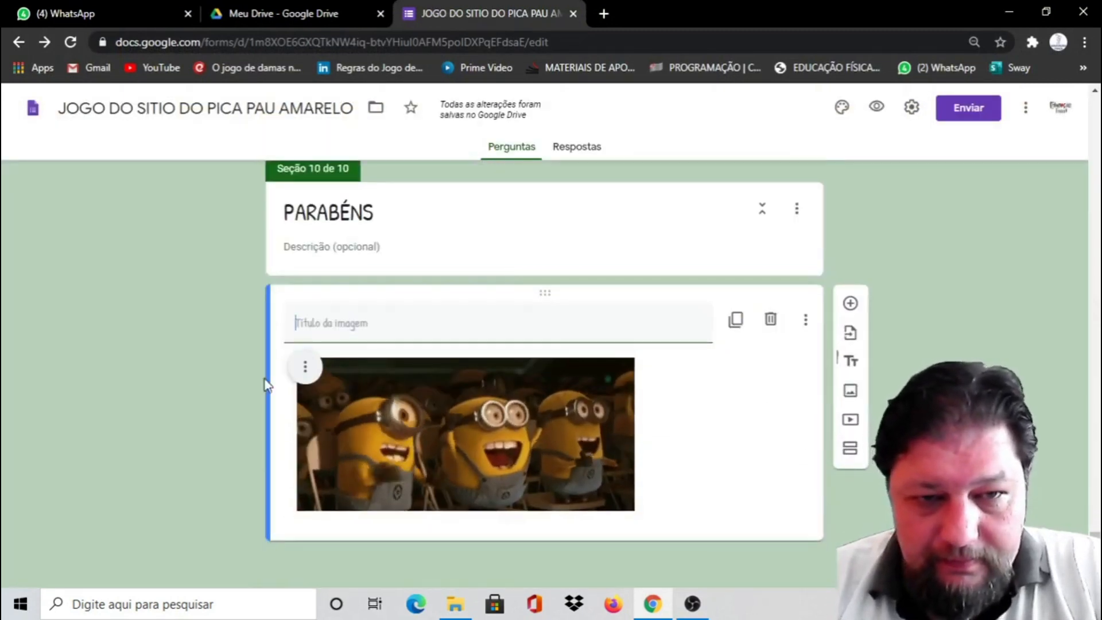
pyautogui.click(305, 366)
pyautogui.click(231, 419)
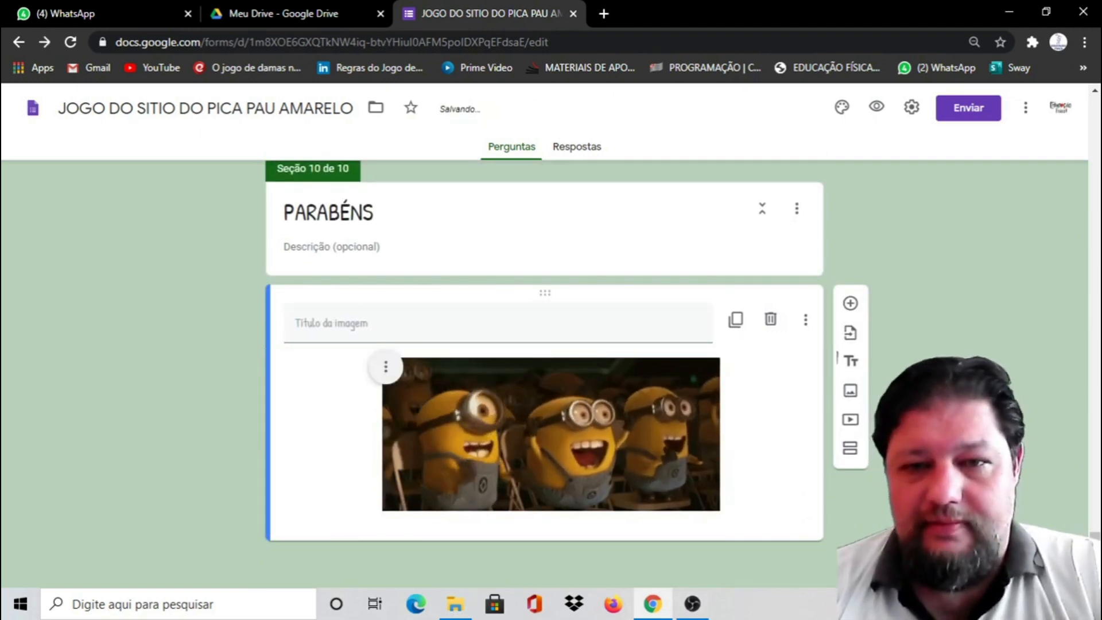
# Step: Make the pig question in section 8 required and enable going to a section based on the answer
pyautogui.scroll(10, 837, 357)
pyautogui.scroll(10, 837, 357)
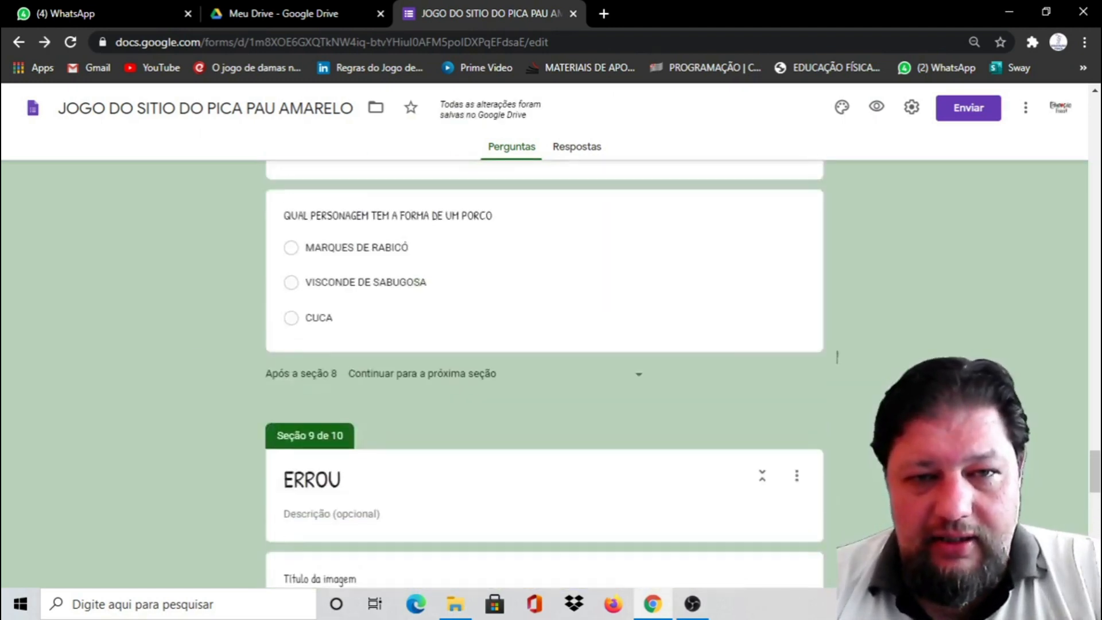
pyautogui.scroll(-3, 866, 353)
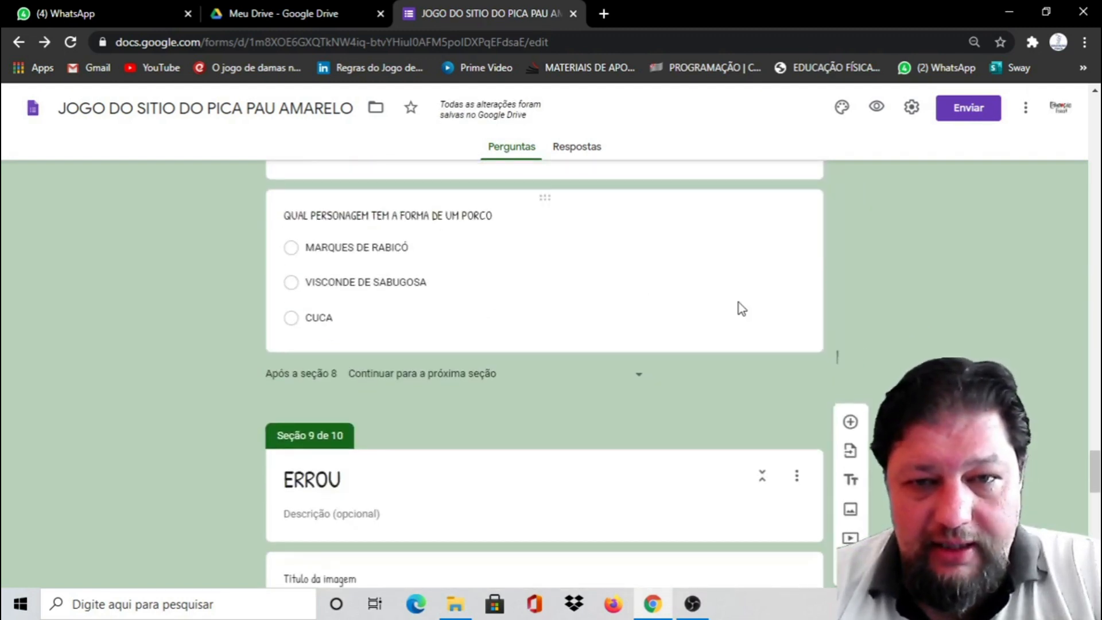
pyautogui.click(617, 266)
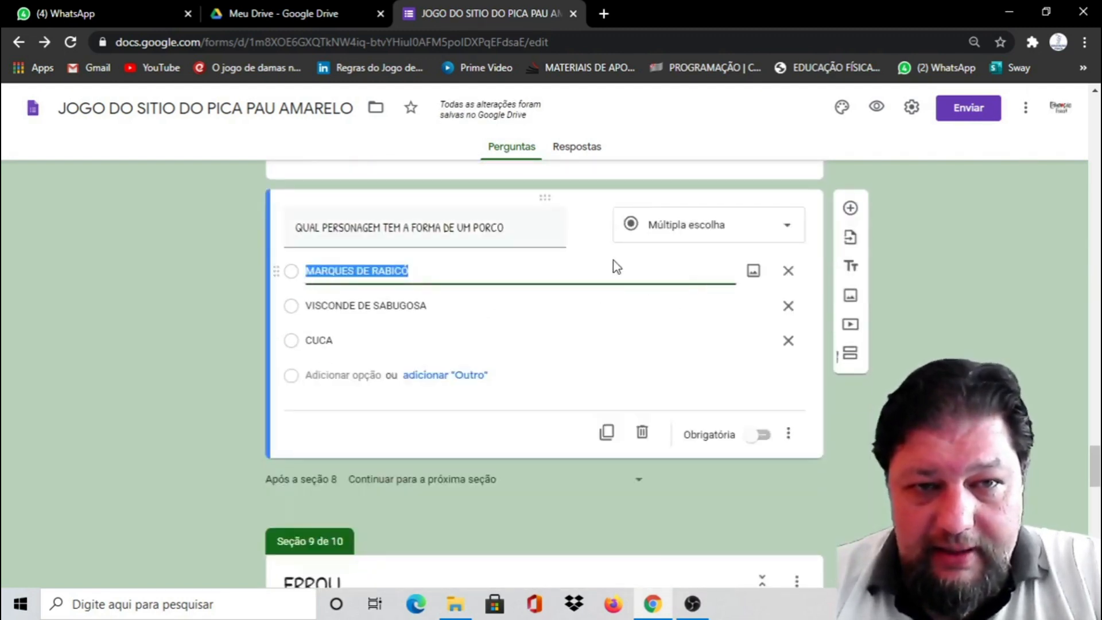
pyautogui.click(790, 435)
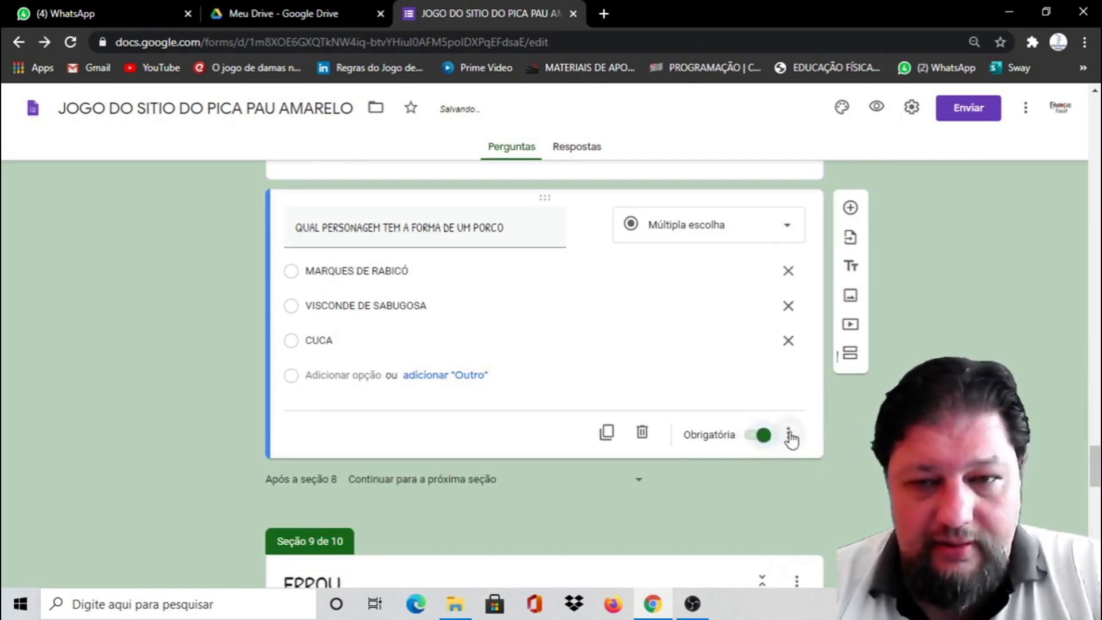
pyautogui.scroll(-1, 1015, 322)
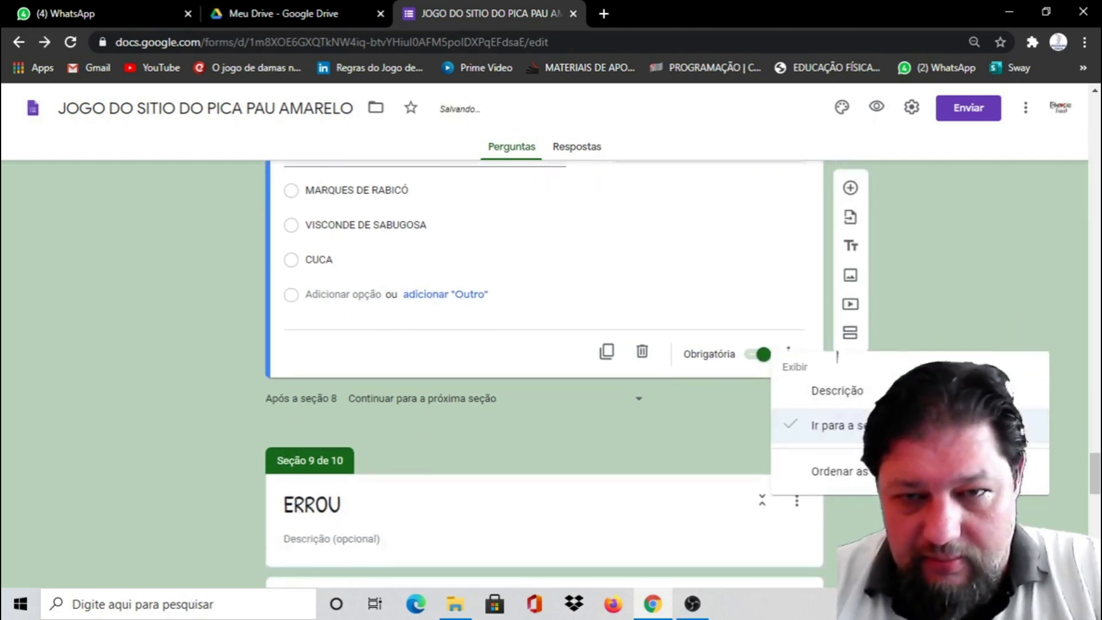
pyautogui.click(835, 425)
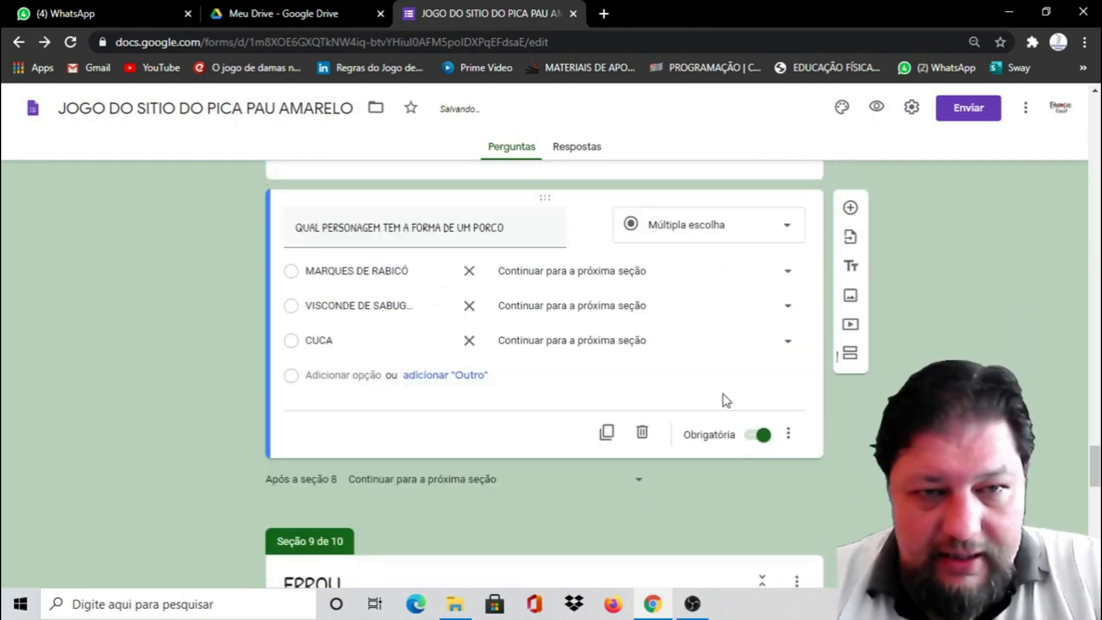
# Step: Route the answers VISCONDE DE SABUGOSA and CUCA to section 9 (ERROU), and MARQUES DE RABICÓ to section 10 (PARABÉNS)
pyautogui.click(790, 313)
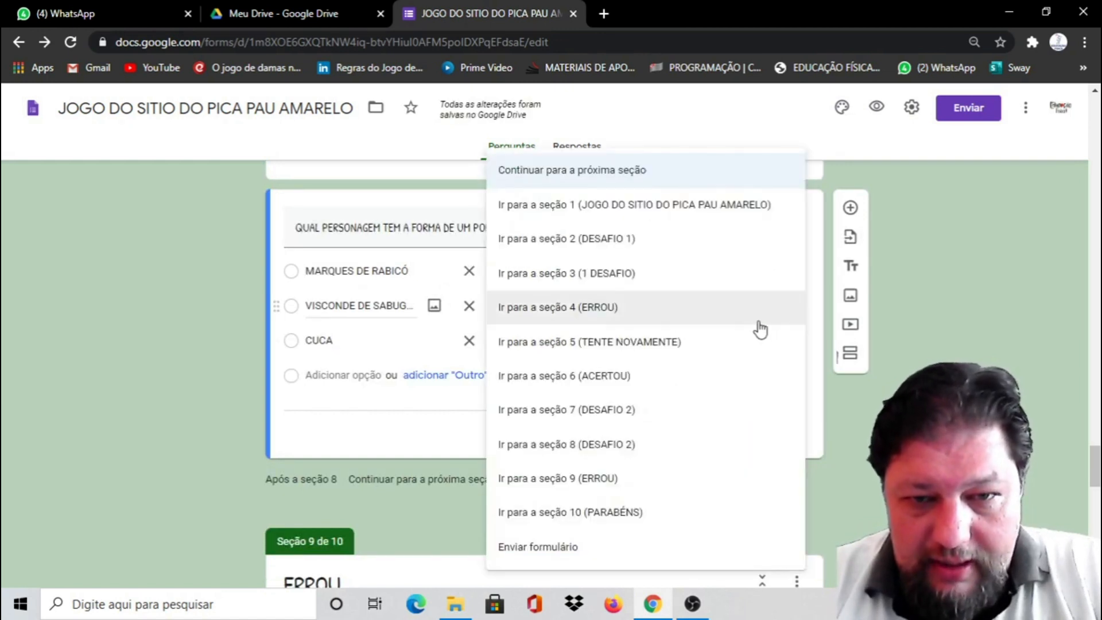
pyautogui.click(542, 480)
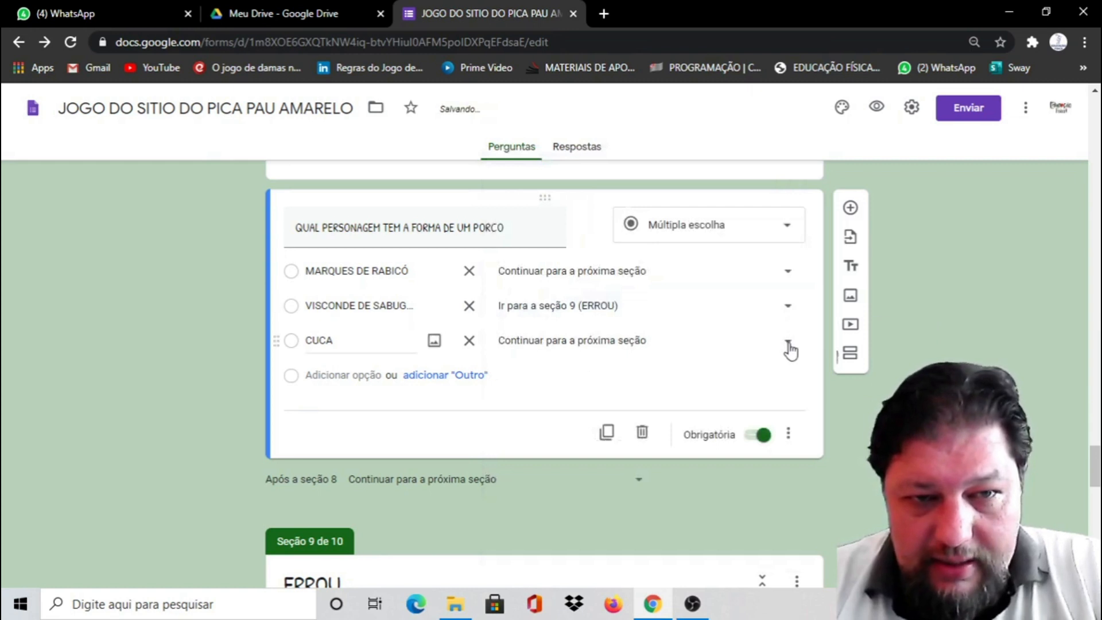
pyautogui.click(790, 350)
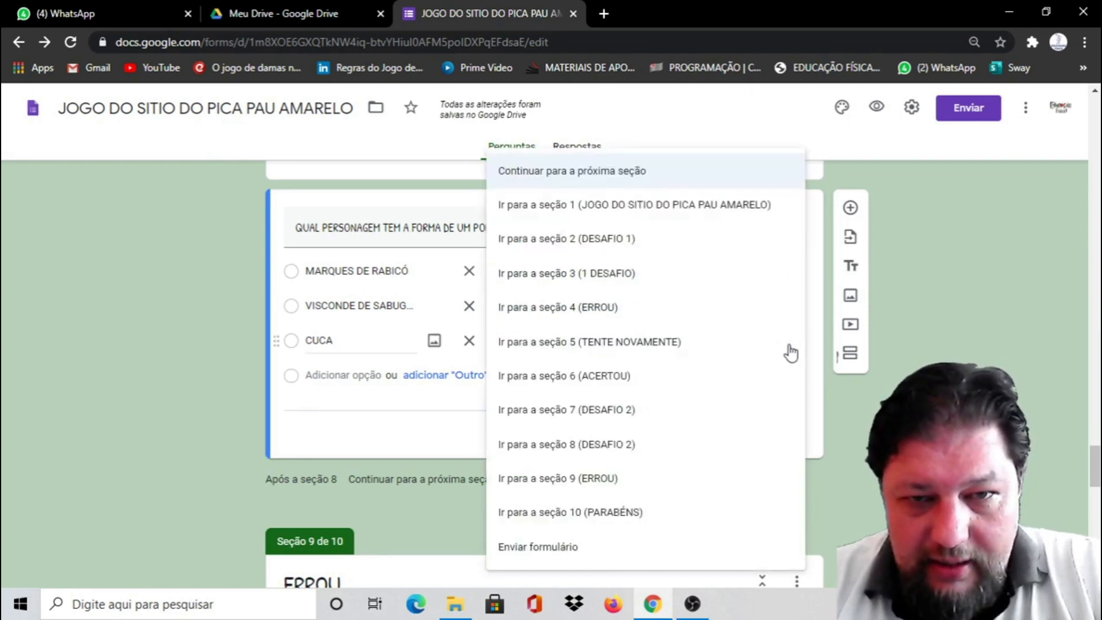
pyautogui.click(602, 485)
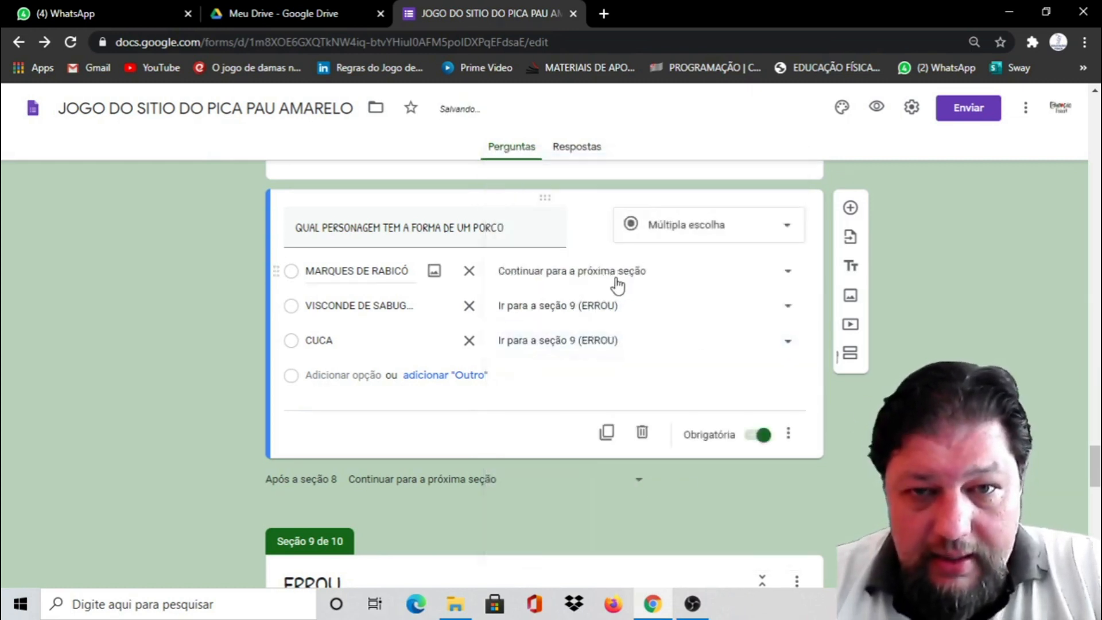
pyautogui.click(790, 273)
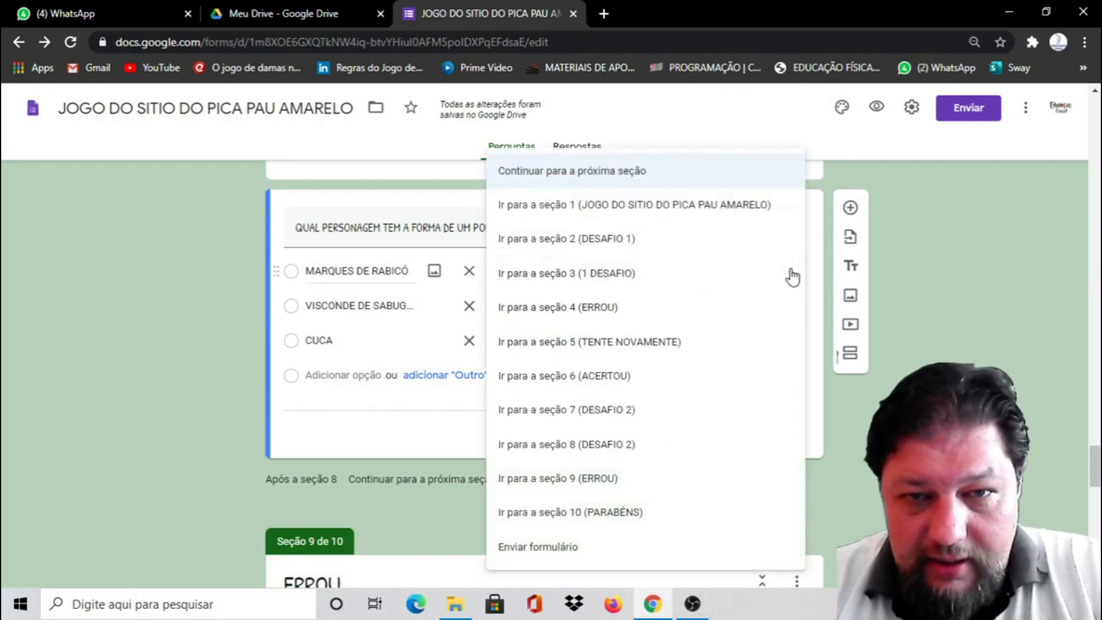
pyautogui.click(604, 513)
# Step: Set the form to go to section 8 (DESAFIO 2) after the section 9 ERROU feedback
pyautogui.scroll(-6, 1041, 437)
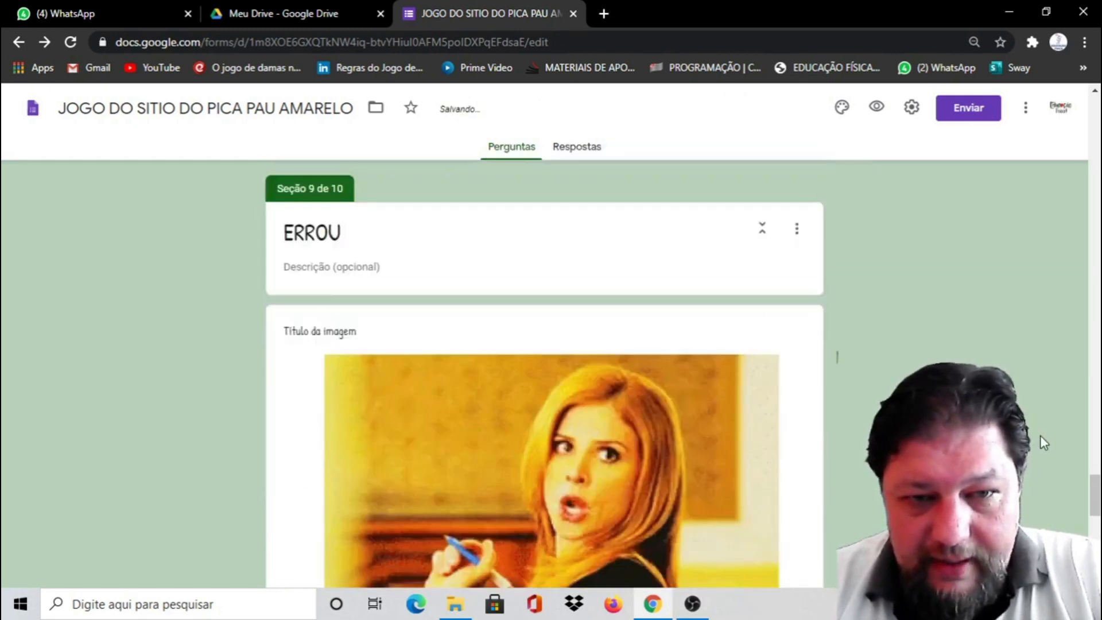
pyautogui.scroll(-8, 1043, 442)
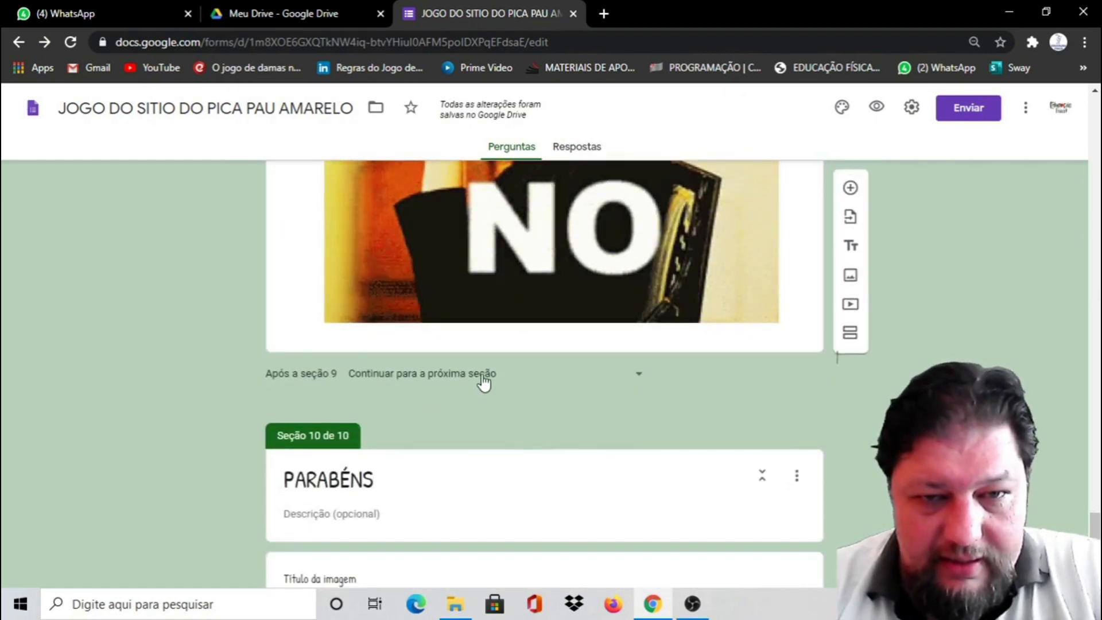
pyautogui.click(482, 376)
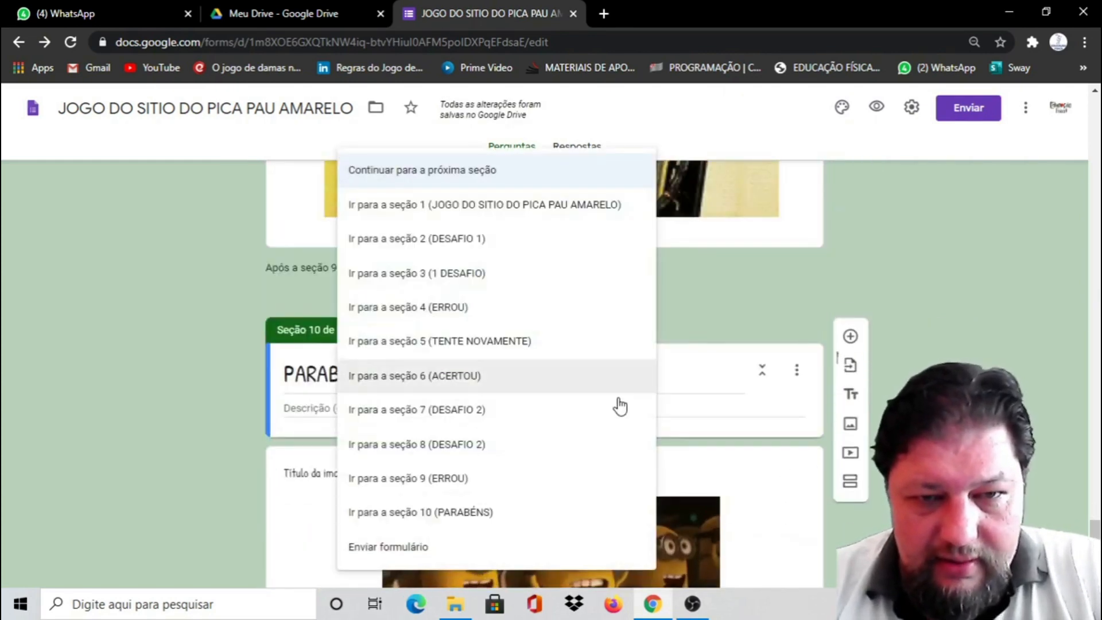
pyautogui.click(480, 445)
# Step: Add a section after the PARABÉNS picture and title it "PARABÉNS CONSEGUIU SALVAR A EMÍLIA"
pyautogui.scroll(-3, 808, 412)
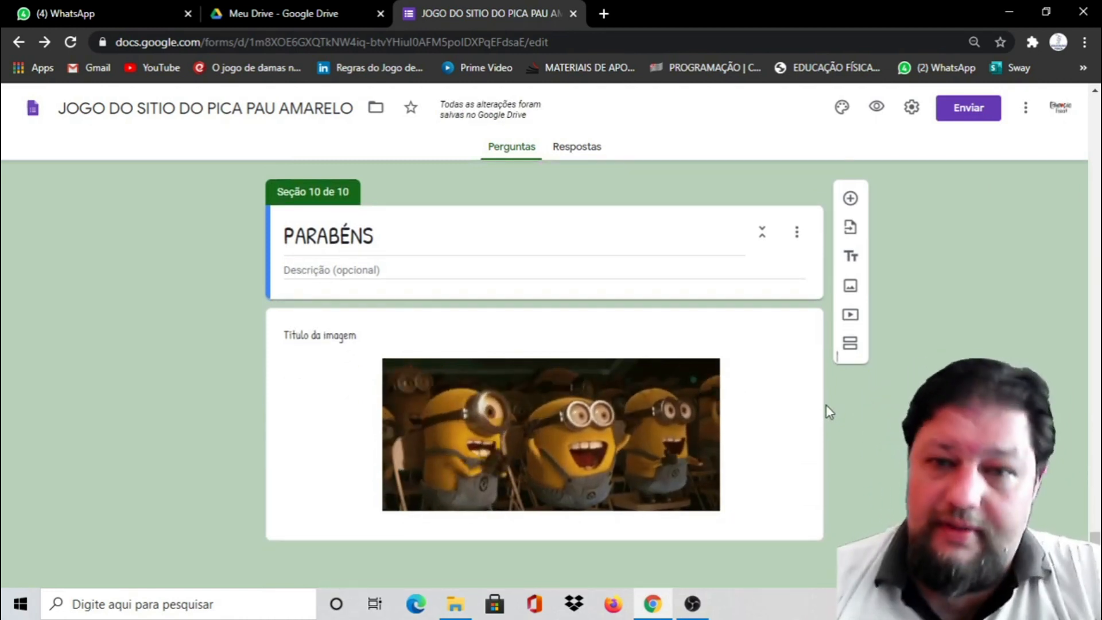
pyautogui.click(805, 421)
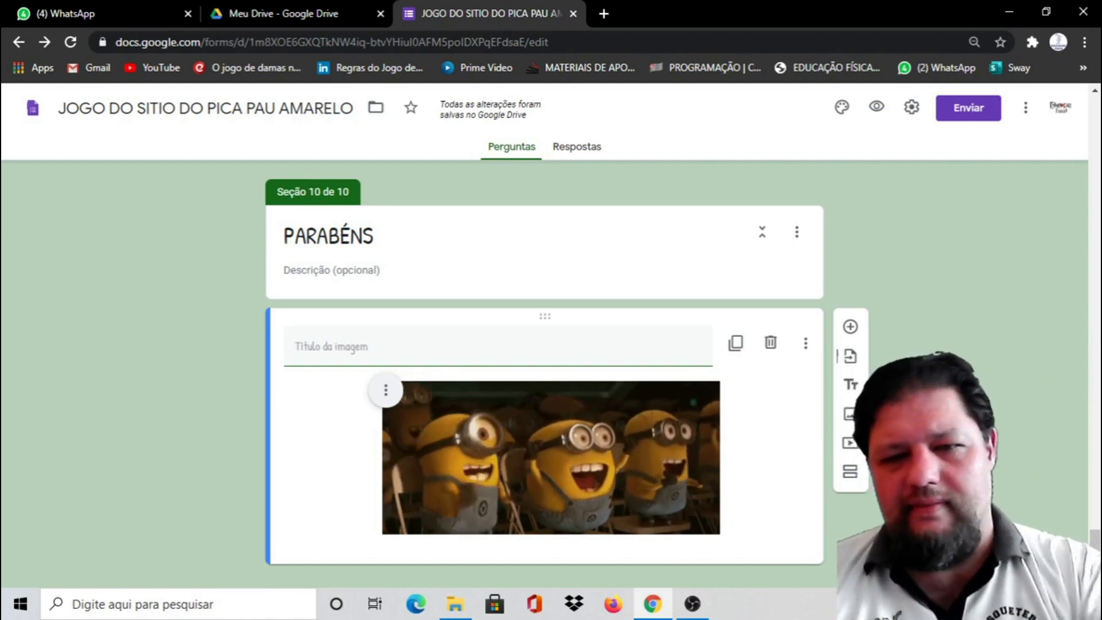
pyautogui.scroll(-1, 803, 505)
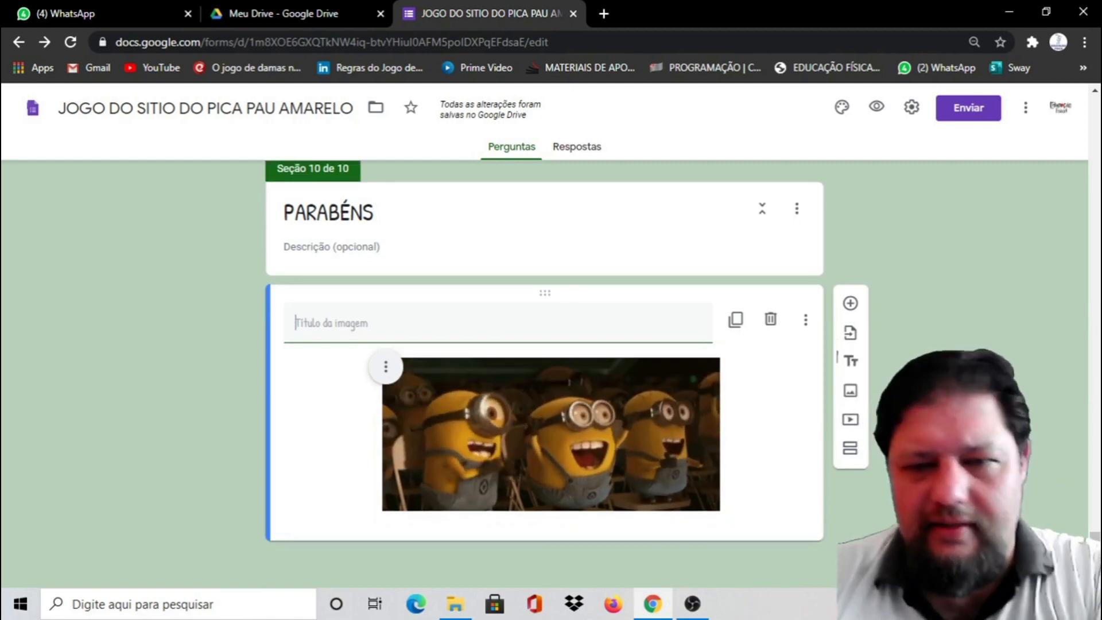
pyautogui.click(851, 453)
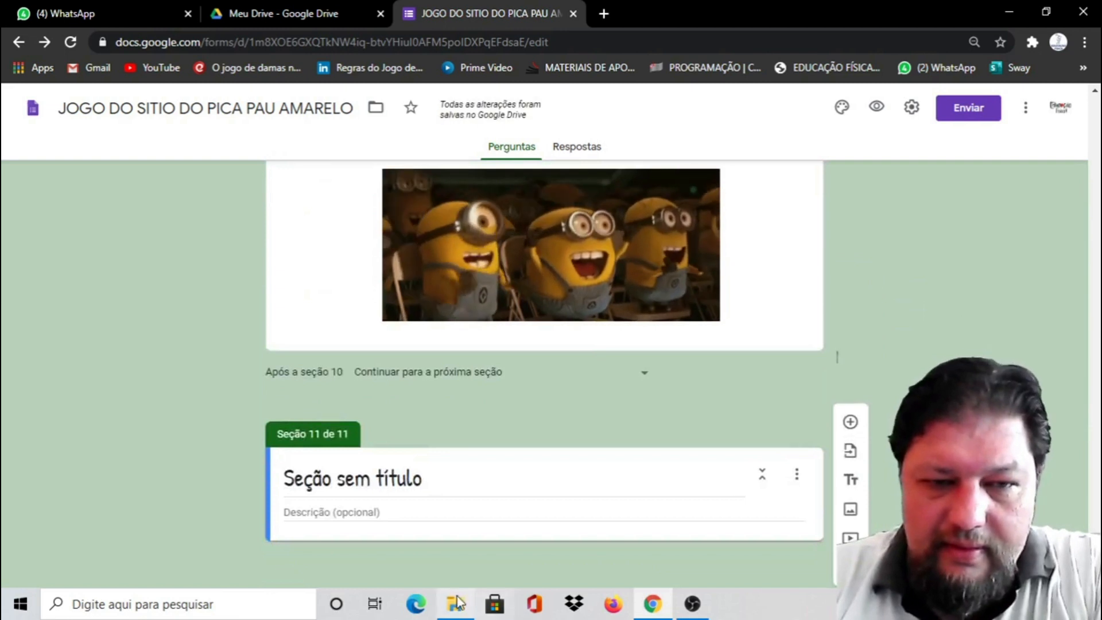
pyautogui.click(579, 489)
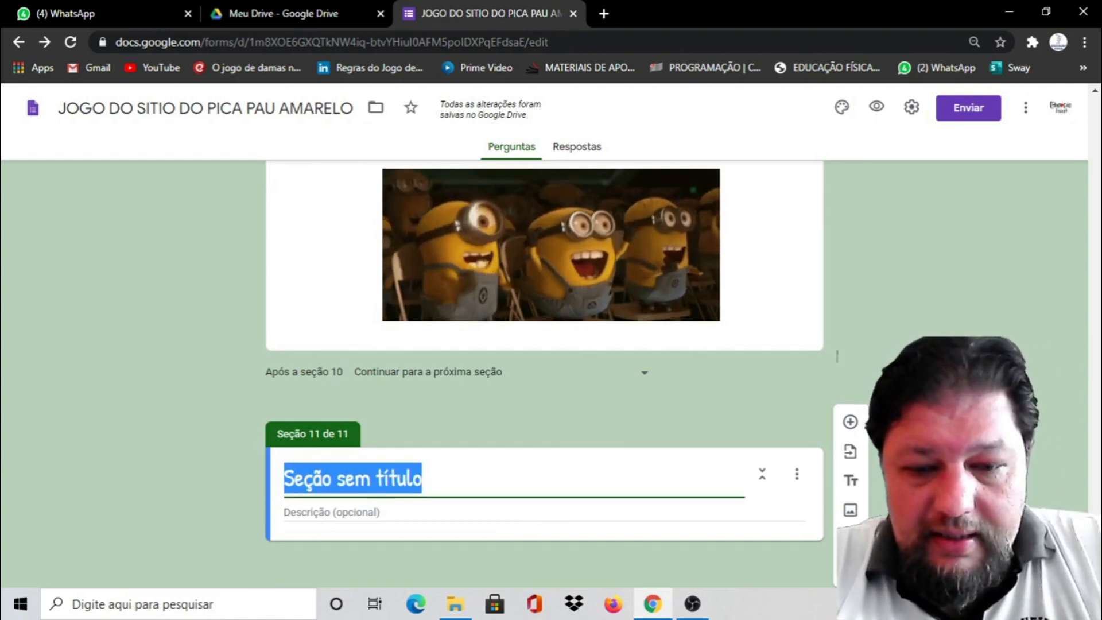
pyautogui.write('PARA')
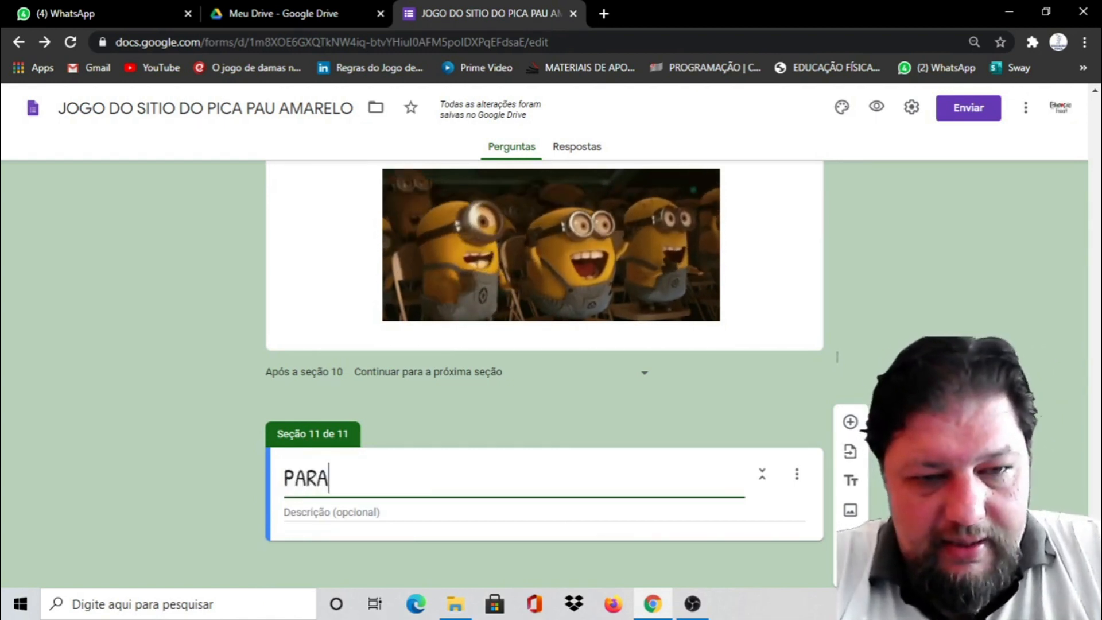
pyautogui.write('BÉNS')
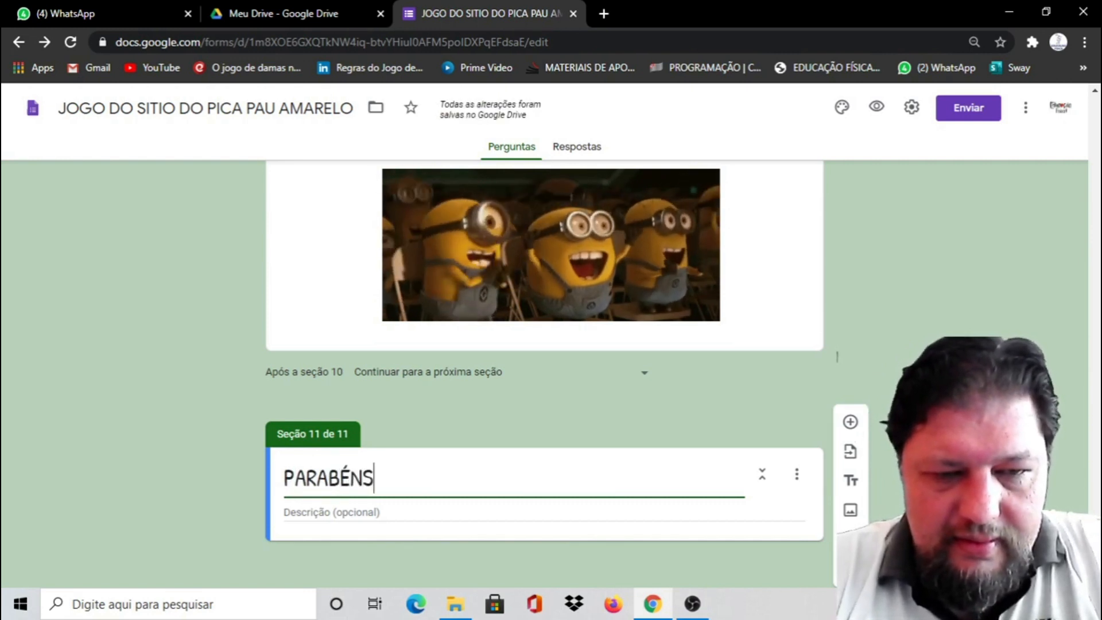
pyautogui.write(' CONSEGUIU SALVAR A EMÍLIA')
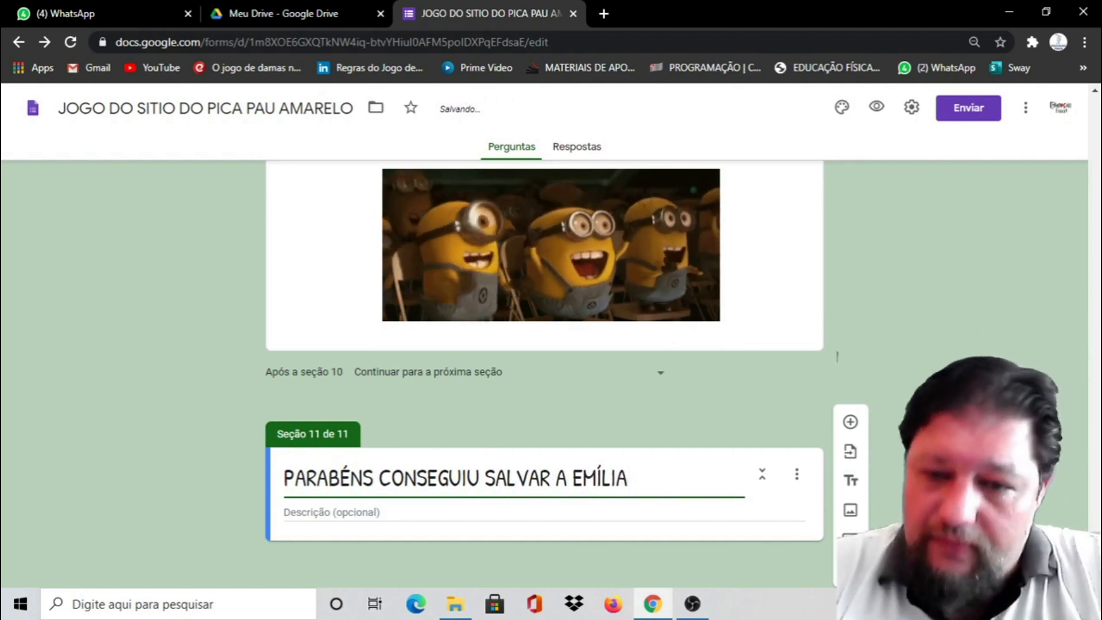
# Step: Insert the EMILIA COM picture from the computer into the final section, section 11
pyautogui.click(850, 510)
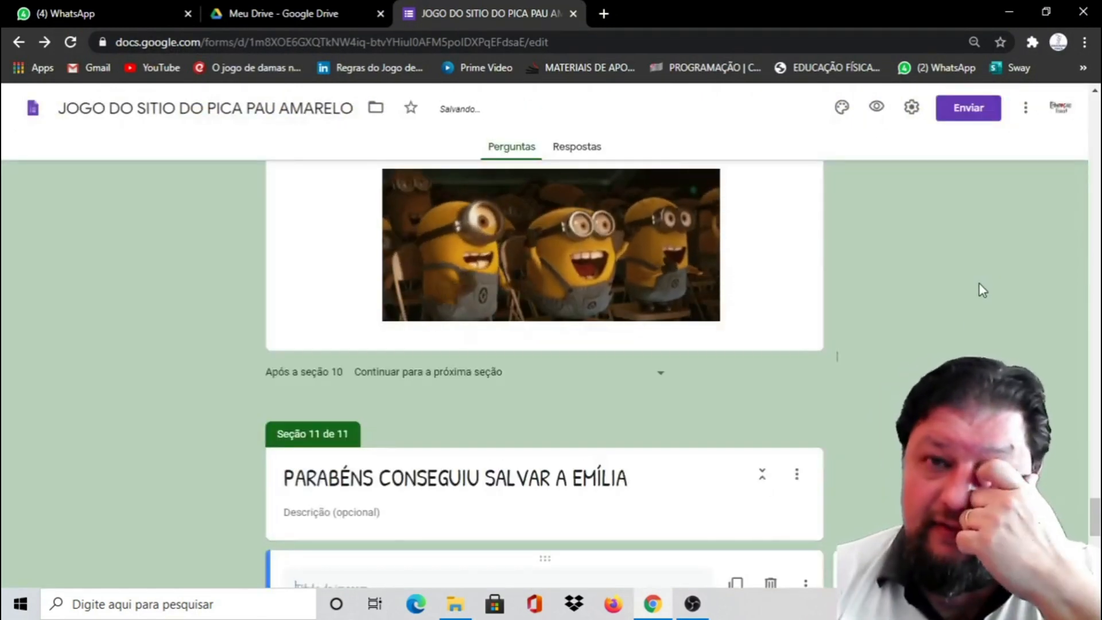
pyautogui.scroll(-5, 965, 298)
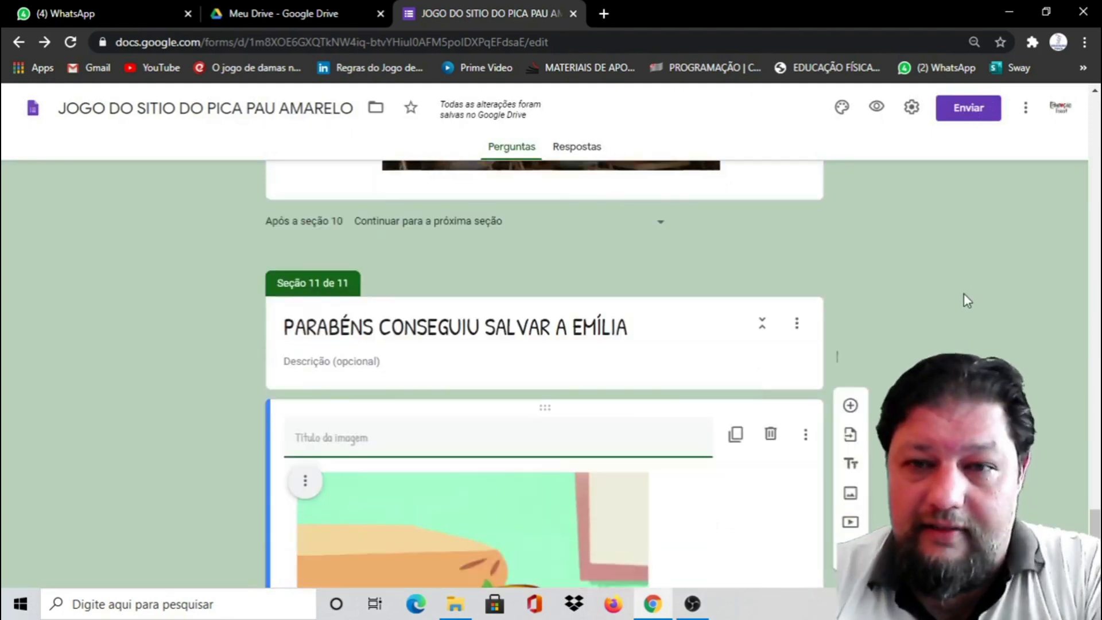
# Step: Center the Emília picture in the final section, PARABÉNS CONSEGUIU SALVAR A EMÍLIA
pyautogui.scroll(-3, 857, 427)
pyautogui.scroll(3, 480, 362)
pyautogui.click(301, 314)
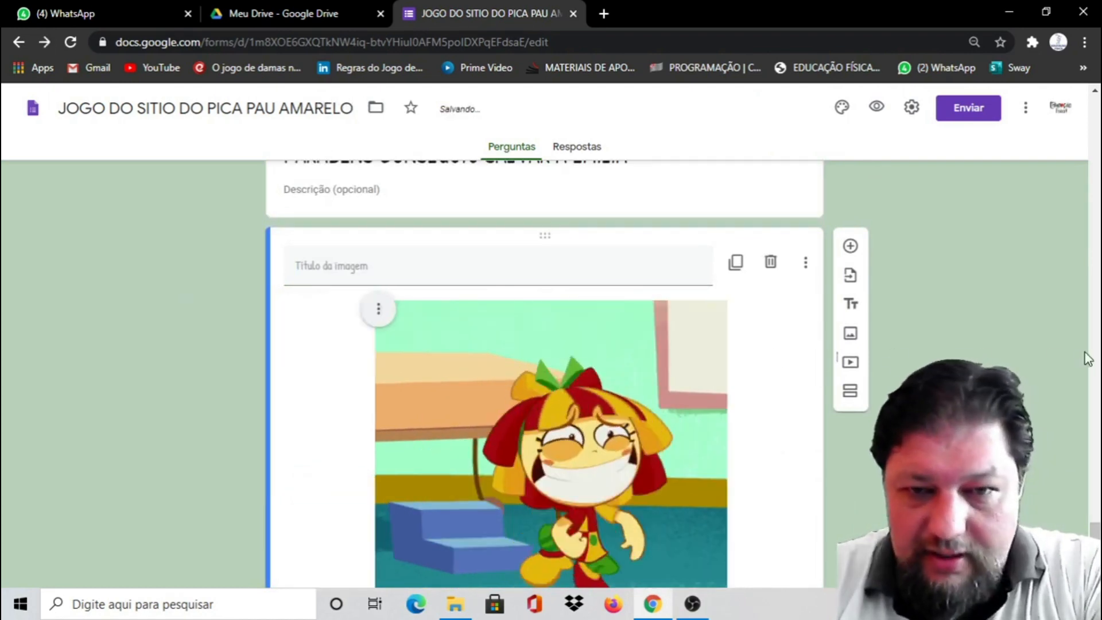
pyautogui.scroll(-3, 1056, 316)
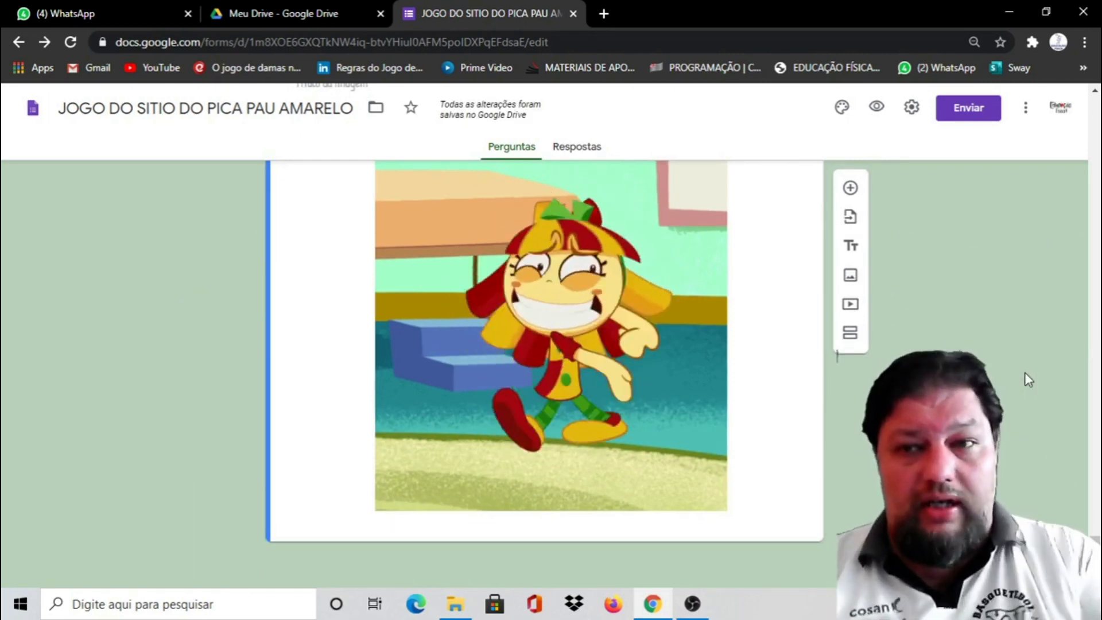
# Step: Open the form preview, fill in the player's name field and continue to the second page
pyautogui.scroll(3, 1024, 372)
pyautogui.scroll(4, 836, 356)
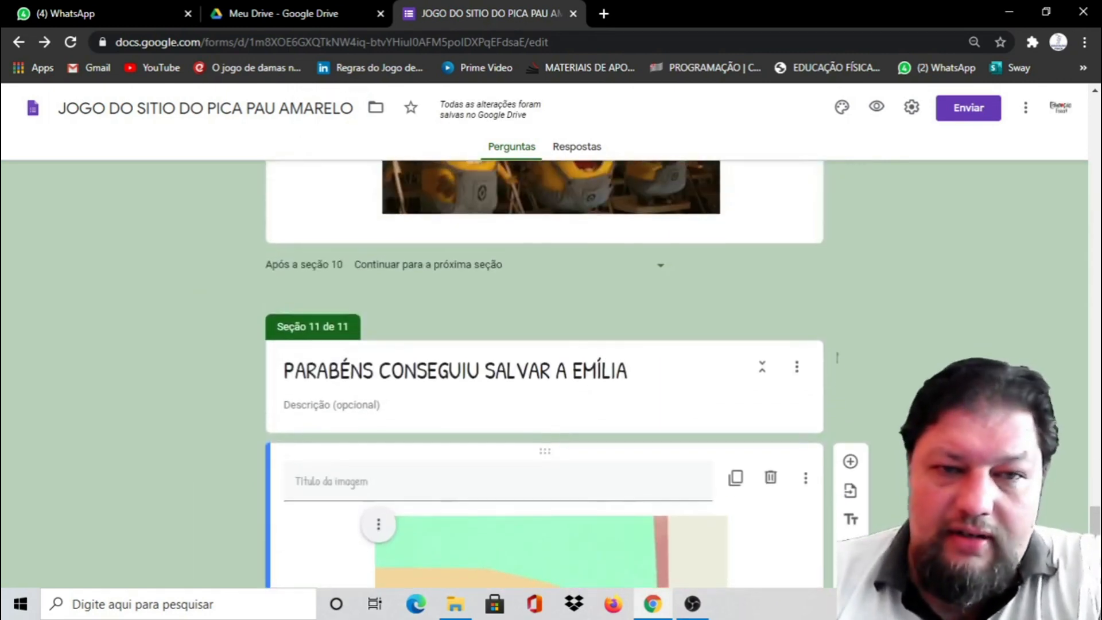
pyautogui.scroll(9, 837, 355)
pyautogui.scroll(11, 837, 356)
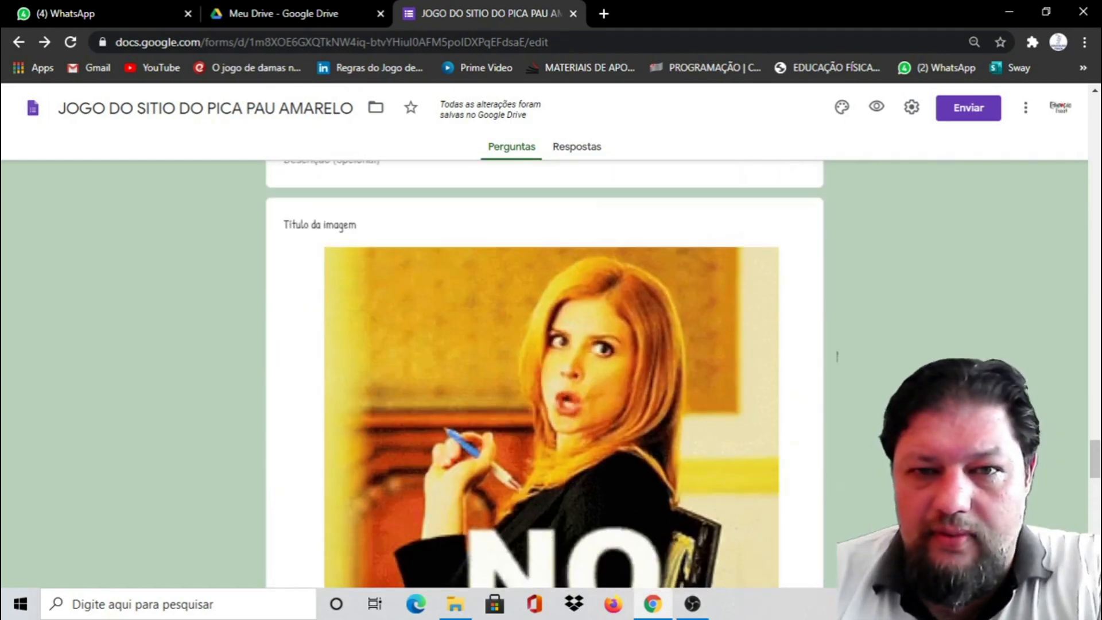
pyautogui.click(878, 109)
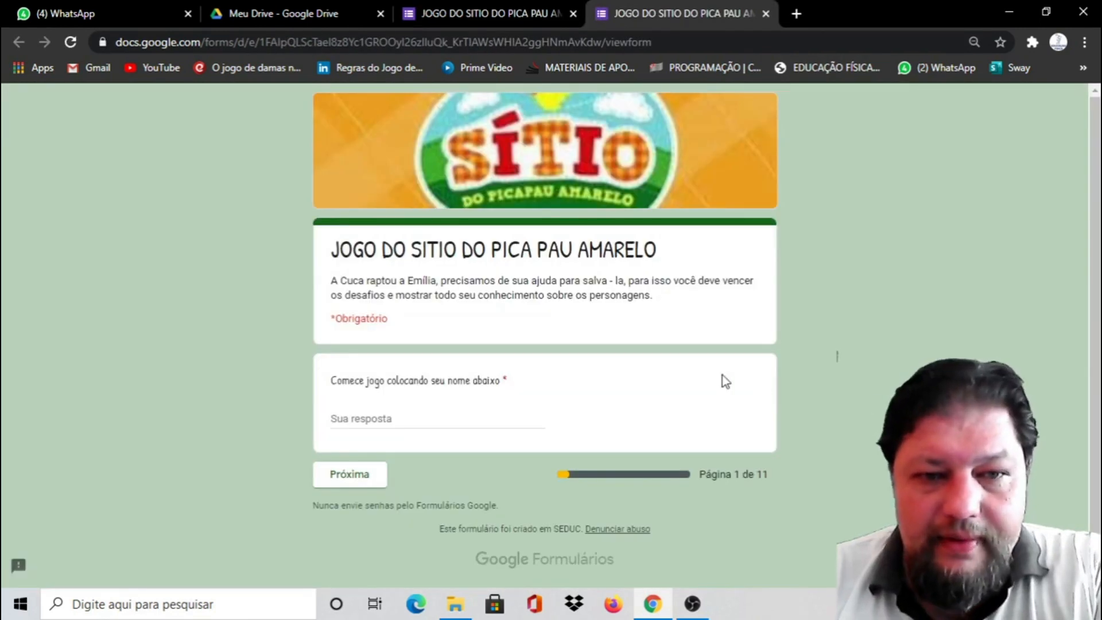
pyautogui.click(438, 422)
pyautogui.write('D')
pyautogui.click(354, 476)
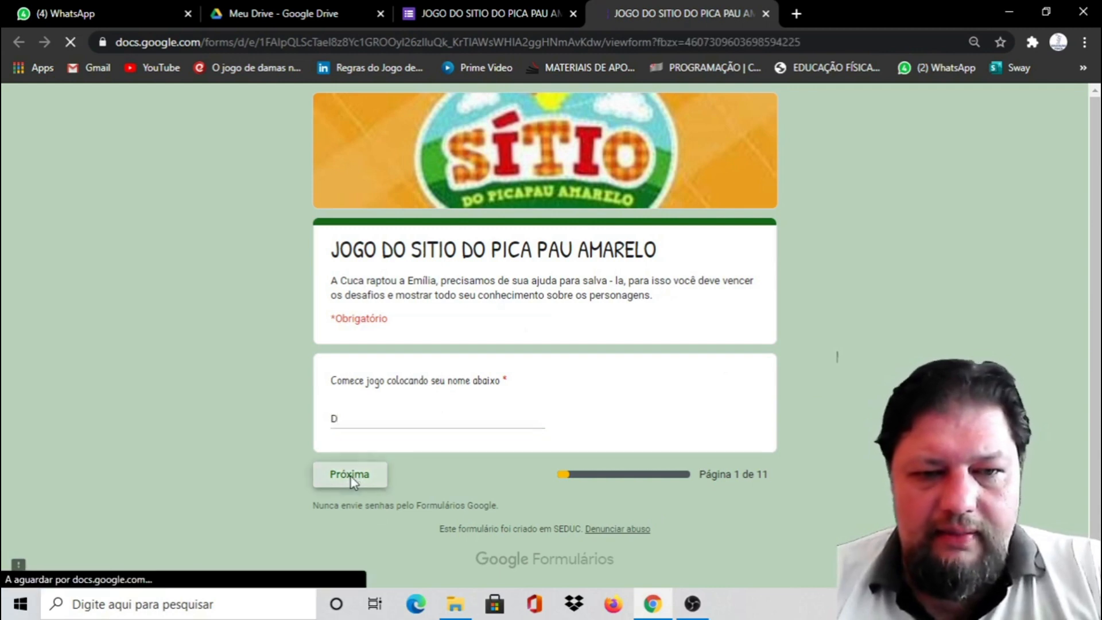
# Step: Look over the illustrated DESAFIO 1 intro page and continue to its question
pyautogui.scroll(-4, 708, 467)
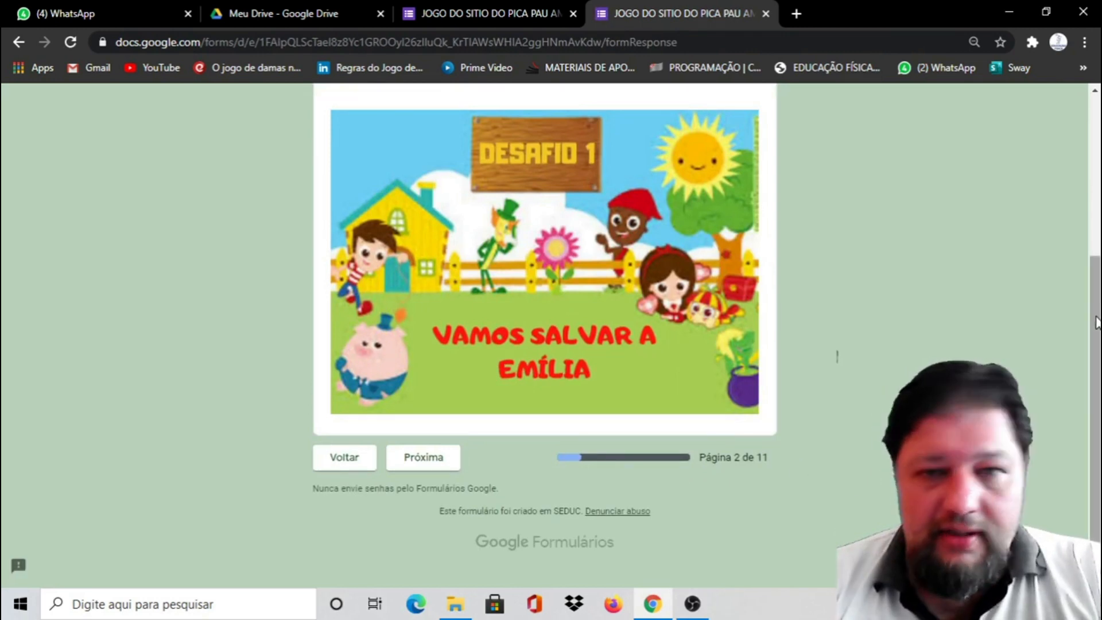
pyautogui.scroll(3, 1079, 338)
pyautogui.scroll(-3, 1074, 346)
pyautogui.scroll(4, 380, 279)
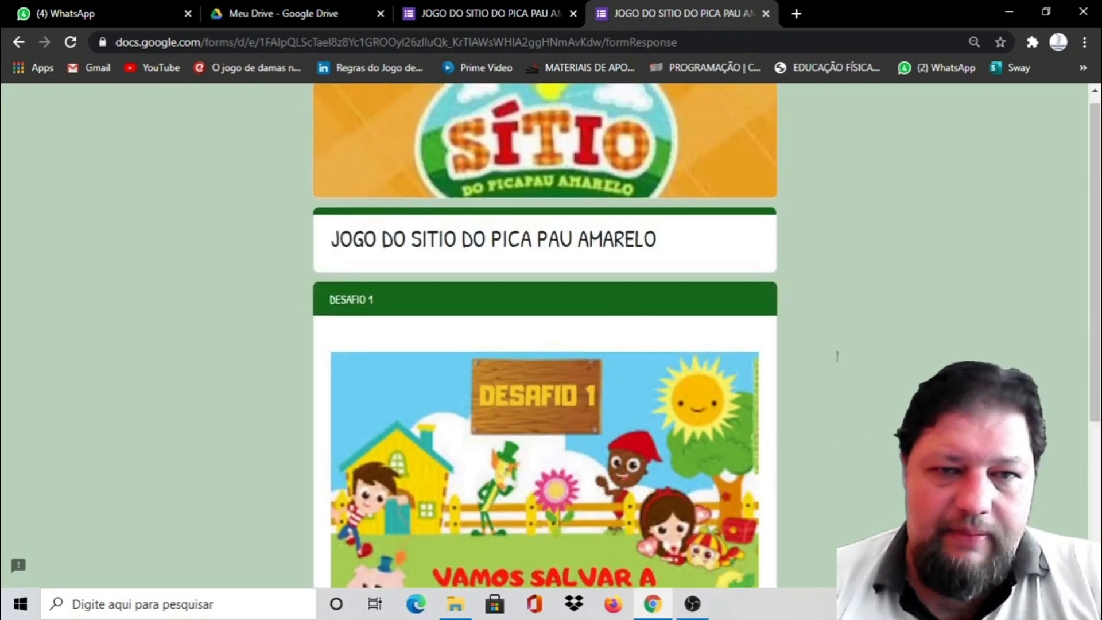
pyautogui.scroll(-4, 853, 361)
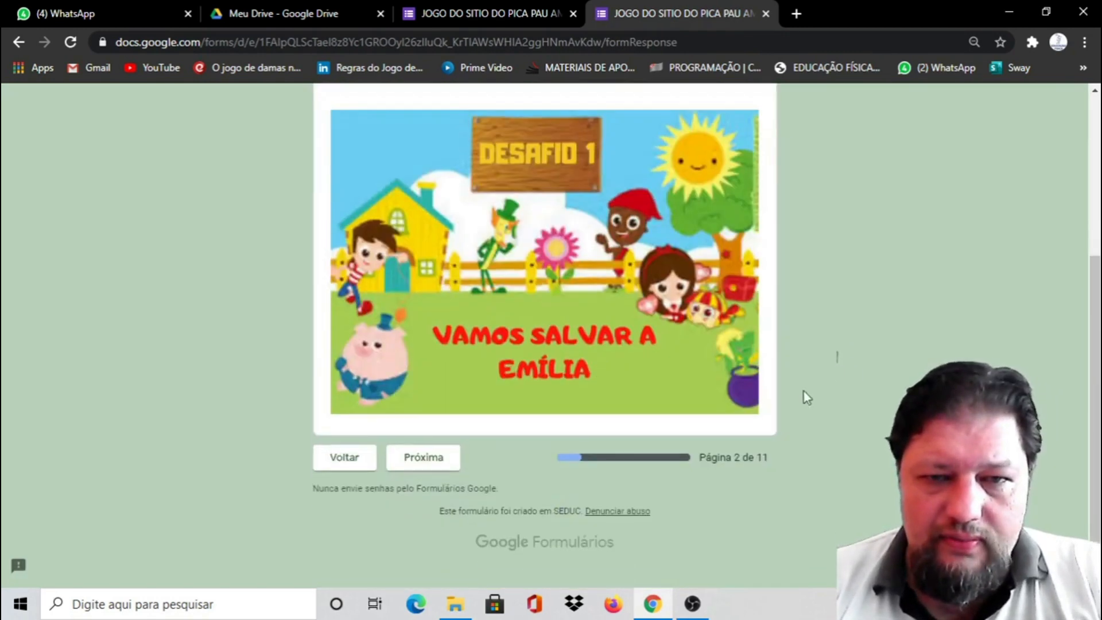
pyautogui.click(423, 459)
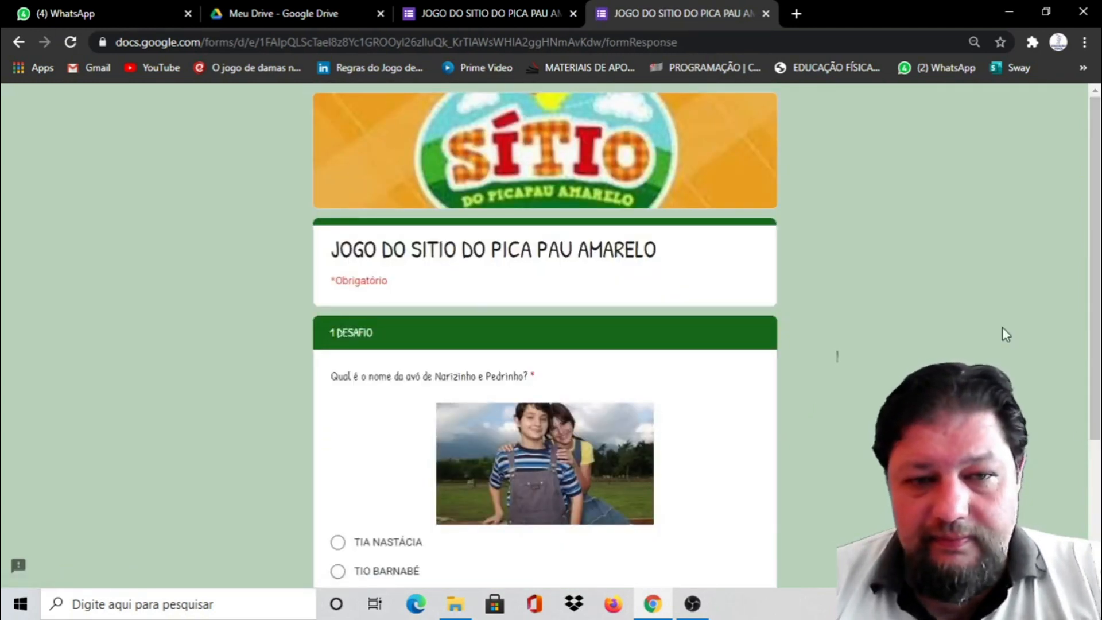
# Step: Test the wrong answer TIO BARNABÉ on the grandmother question and continue past its feedback page
pyautogui.scroll(-3, 976, 326)
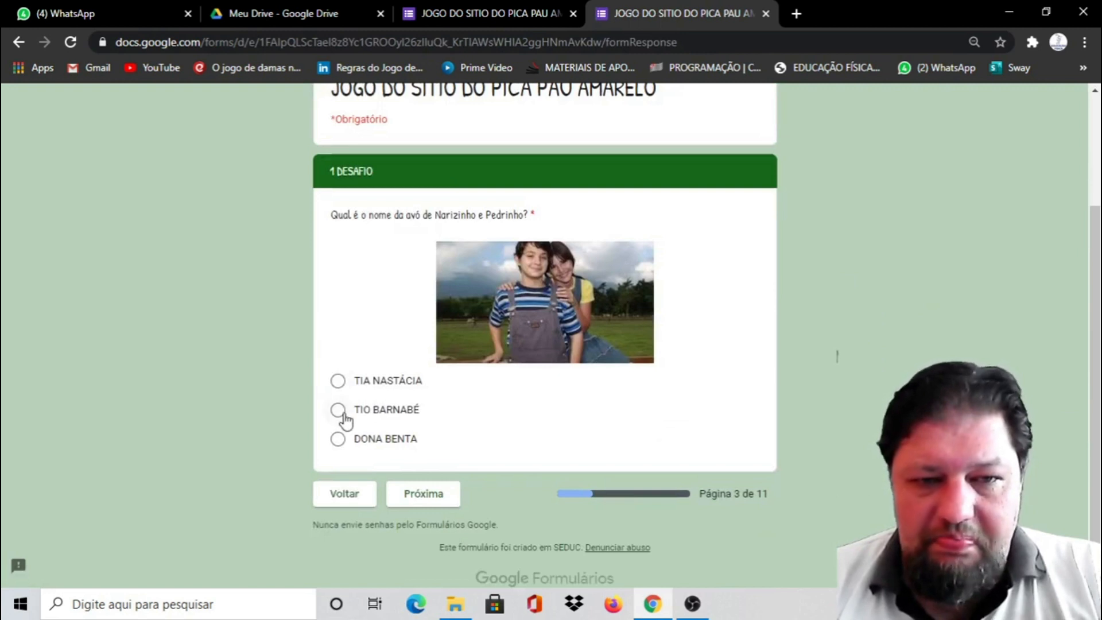
pyautogui.click(418, 504)
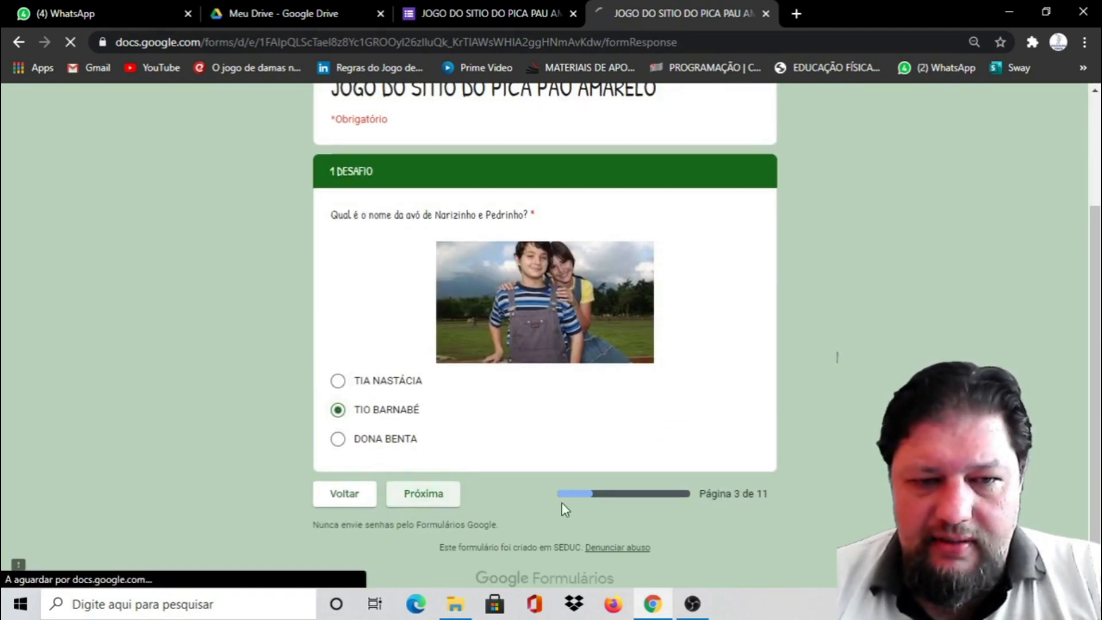
pyautogui.scroll(-5, 930, 298)
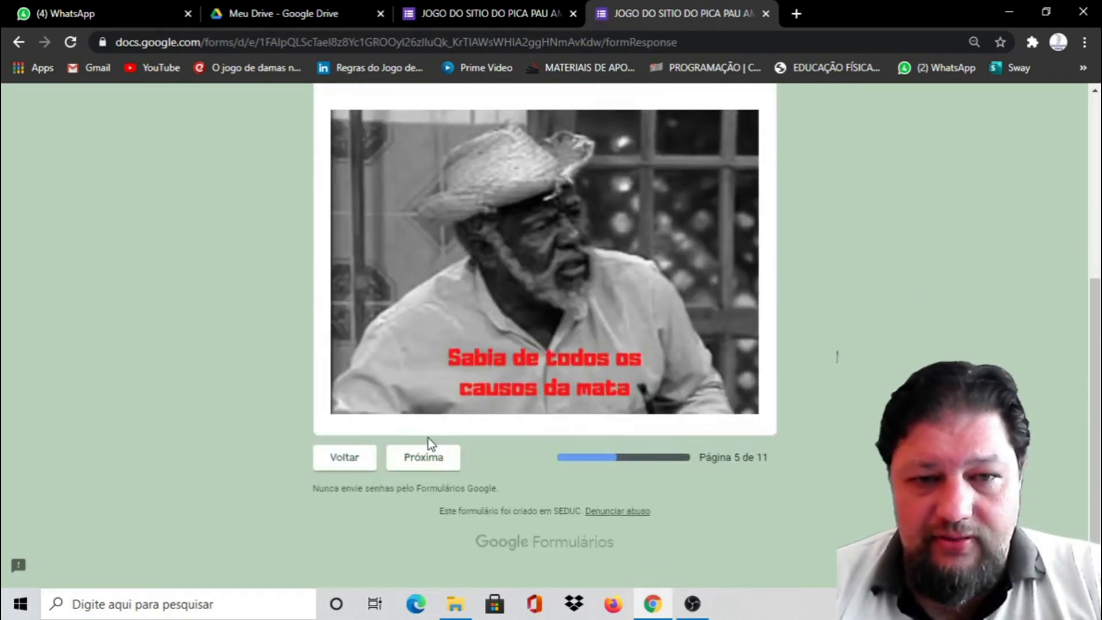
pyautogui.click(425, 466)
# Step: Answer the grandmother question with DONA BENTA and continue past the ACERTOU feedback and the DESAFIO 2 intro
pyautogui.scroll(-4, 875, 281)
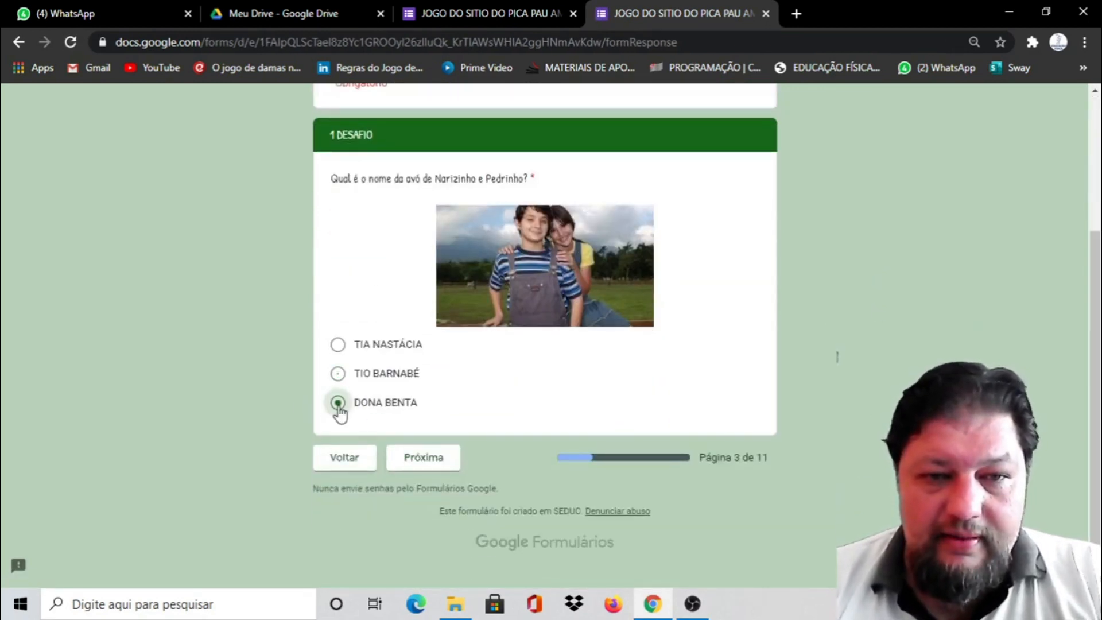
pyautogui.click(423, 458)
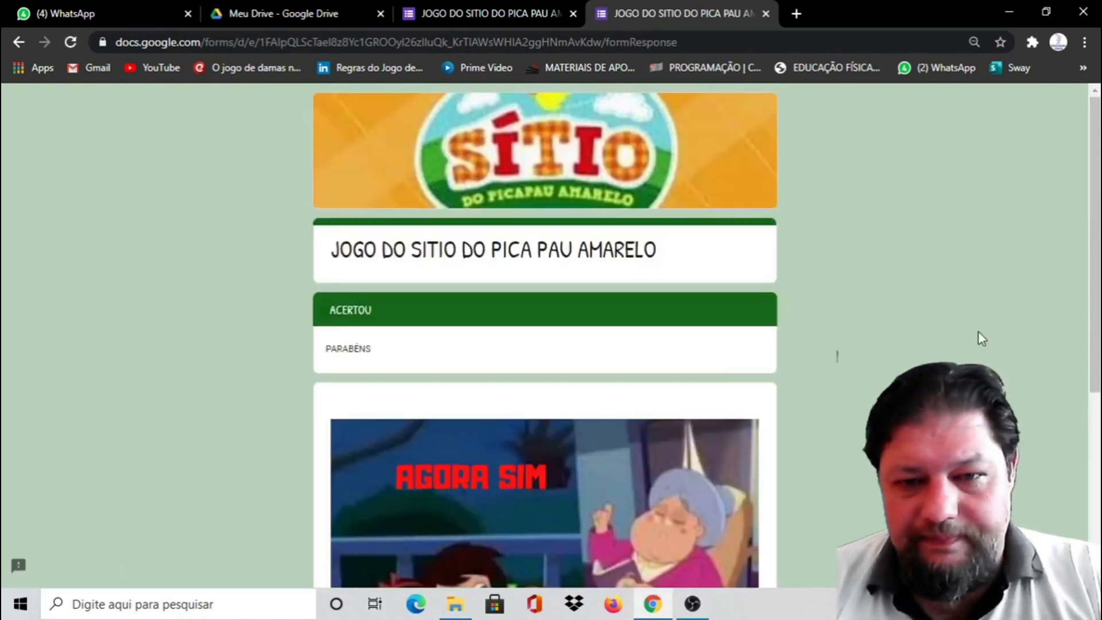
pyautogui.scroll(-5, 950, 296)
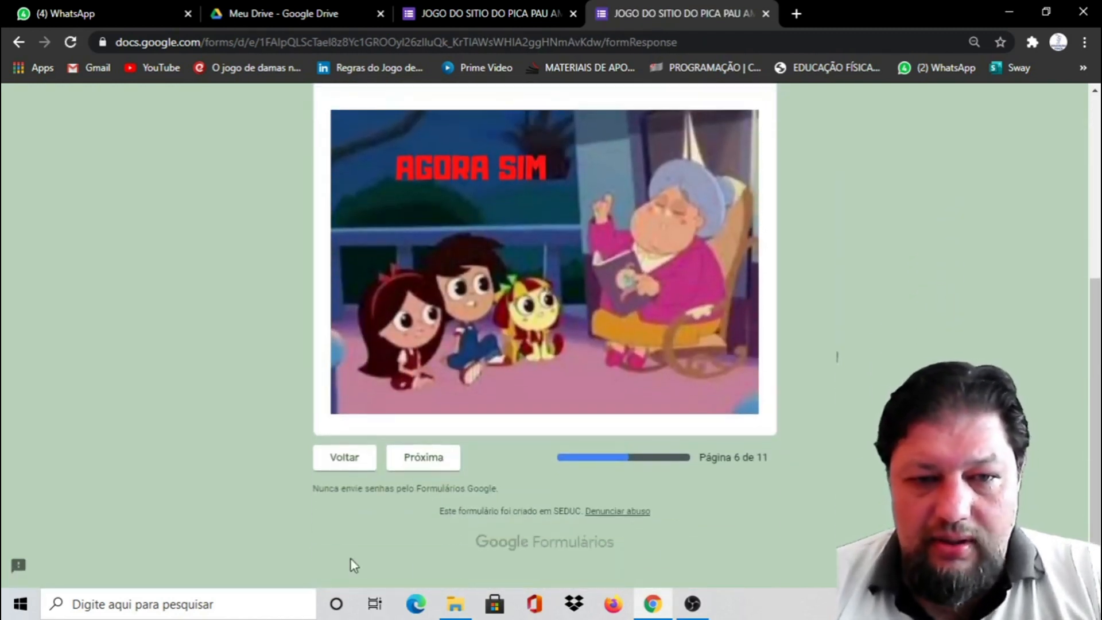
pyautogui.click(429, 466)
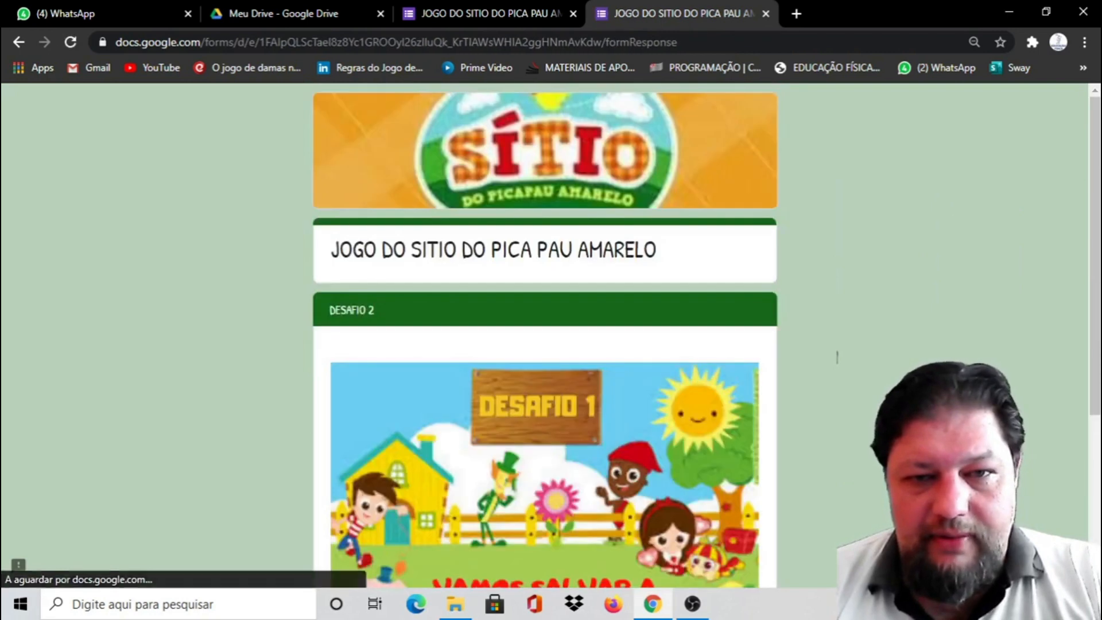
pyautogui.scroll(-5, 706, 336)
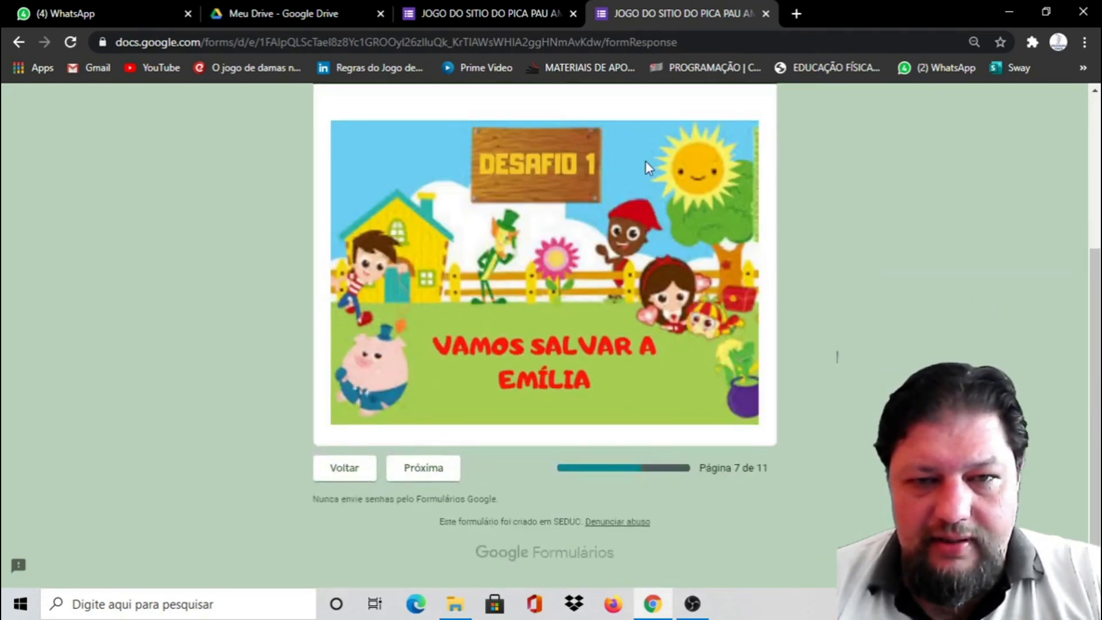
pyautogui.click(426, 472)
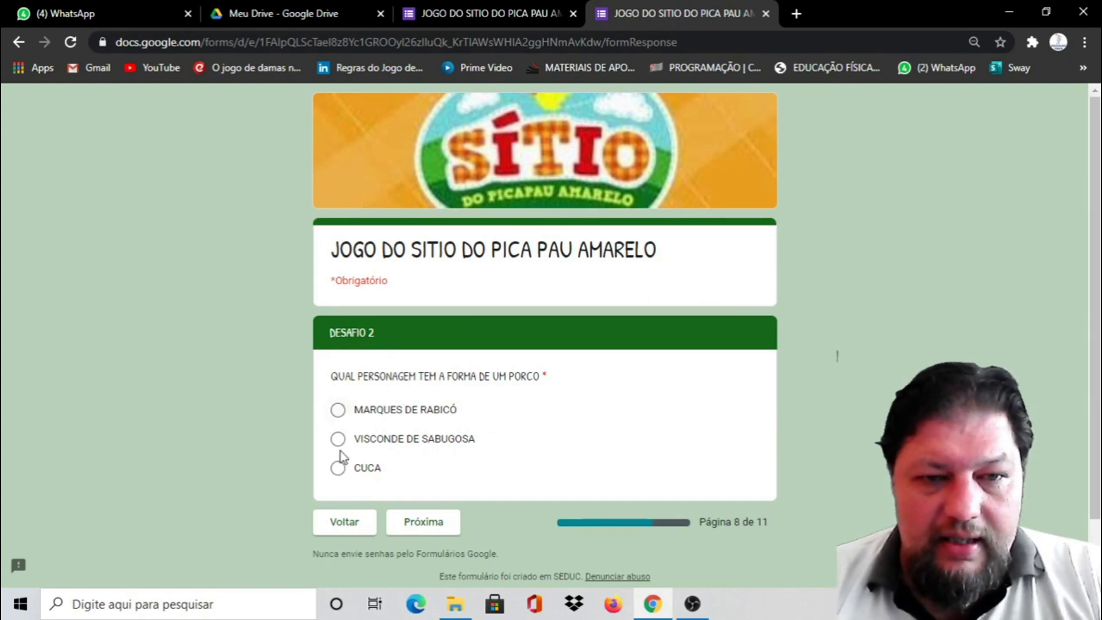
# Step: Test the wrong answer CUCA on the DESAFIO 2 question, check the ERROU feedback page and continue
pyautogui.click(339, 469)
pyautogui.click(437, 525)
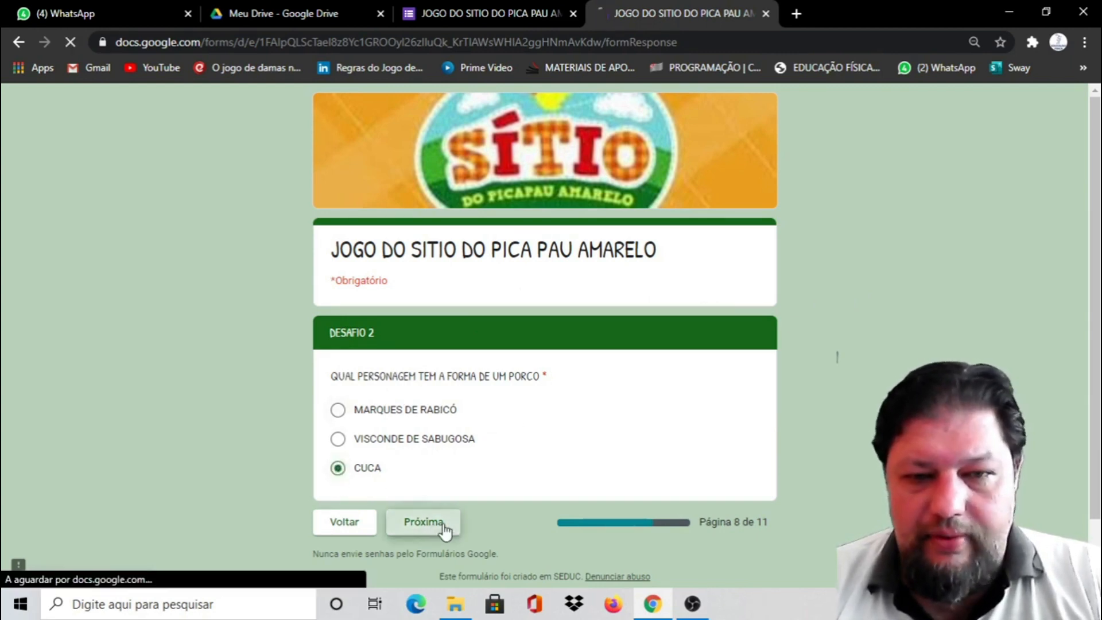
pyautogui.scroll(-5, 1098, 366)
pyautogui.scroll(1, 1096, 366)
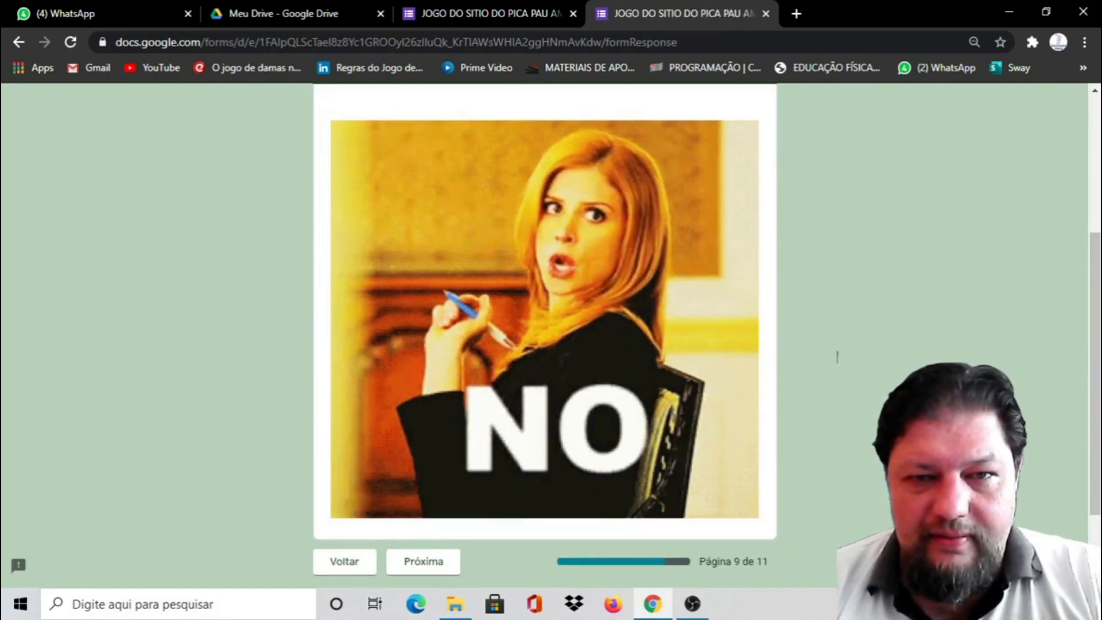
pyautogui.scroll(3, 1095, 368)
pyautogui.scroll(-3, 860, 323)
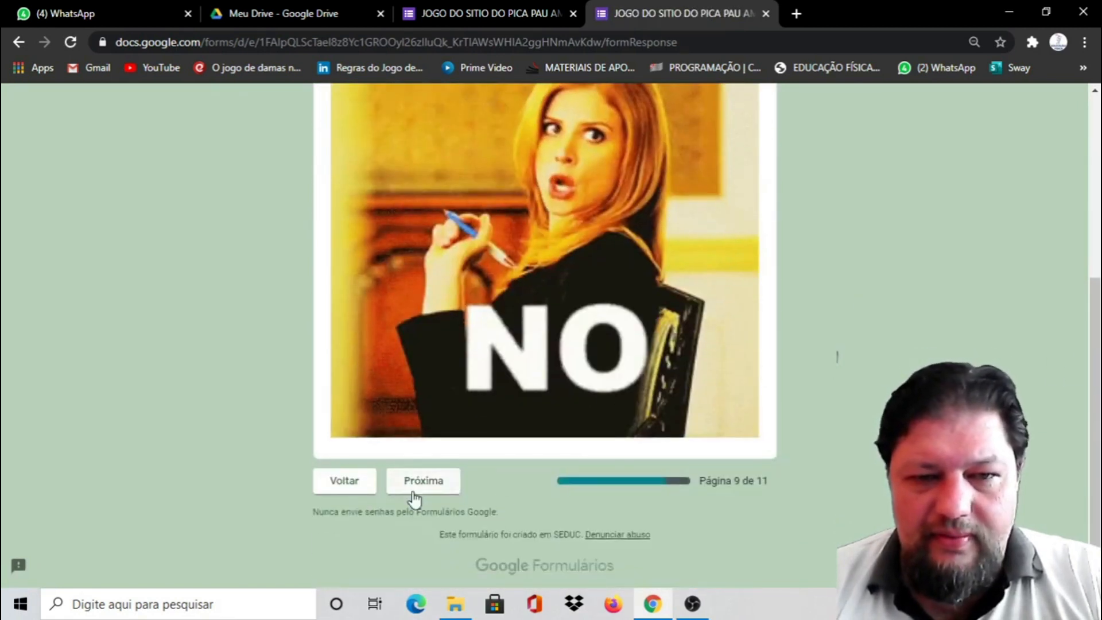
pyautogui.click(424, 481)
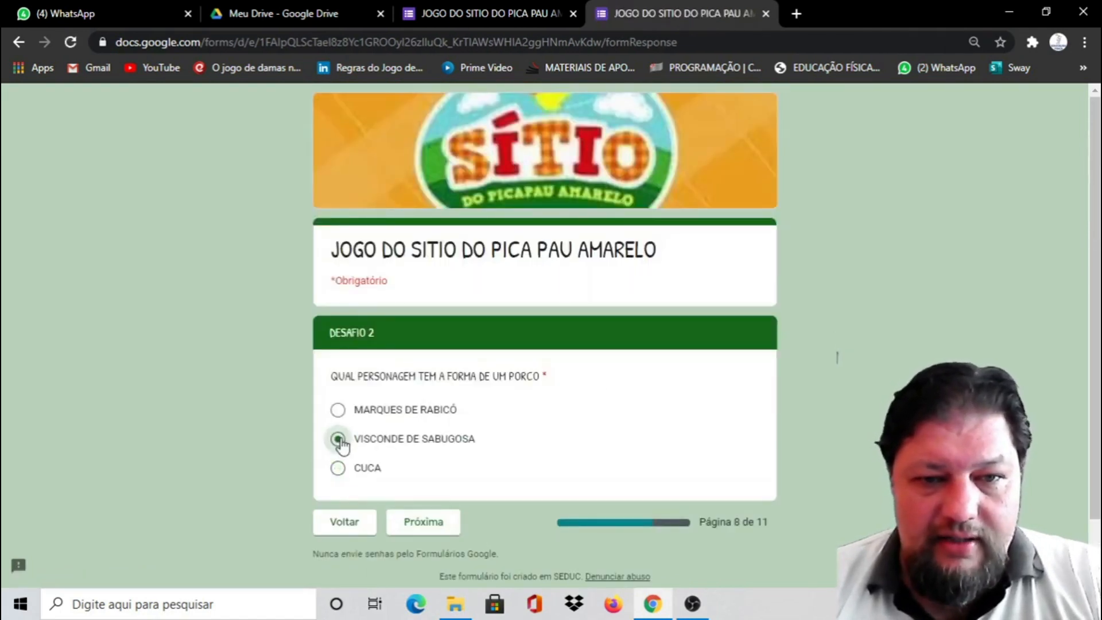
# Step: Test the wrong answer VISCONDE DE SABUGOSA on the DESAFIO 2 question and continue past the ERROU feedback
pyautogui.click(432, 523)
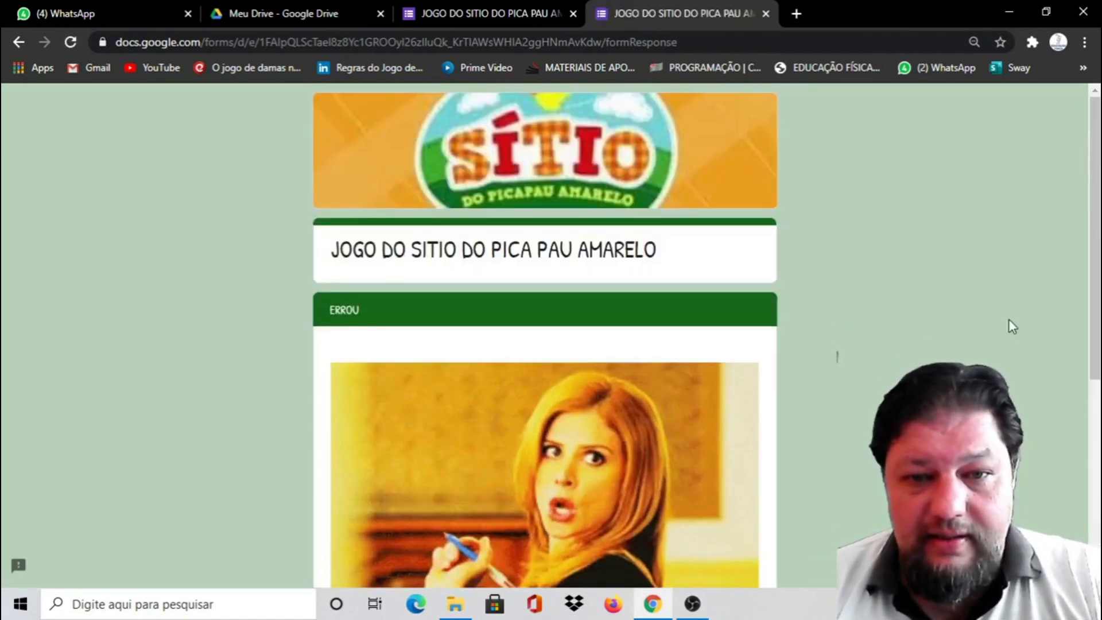
pyautogui.scroll(-6, 1009, 325)
pyautogui.click(422, 489)
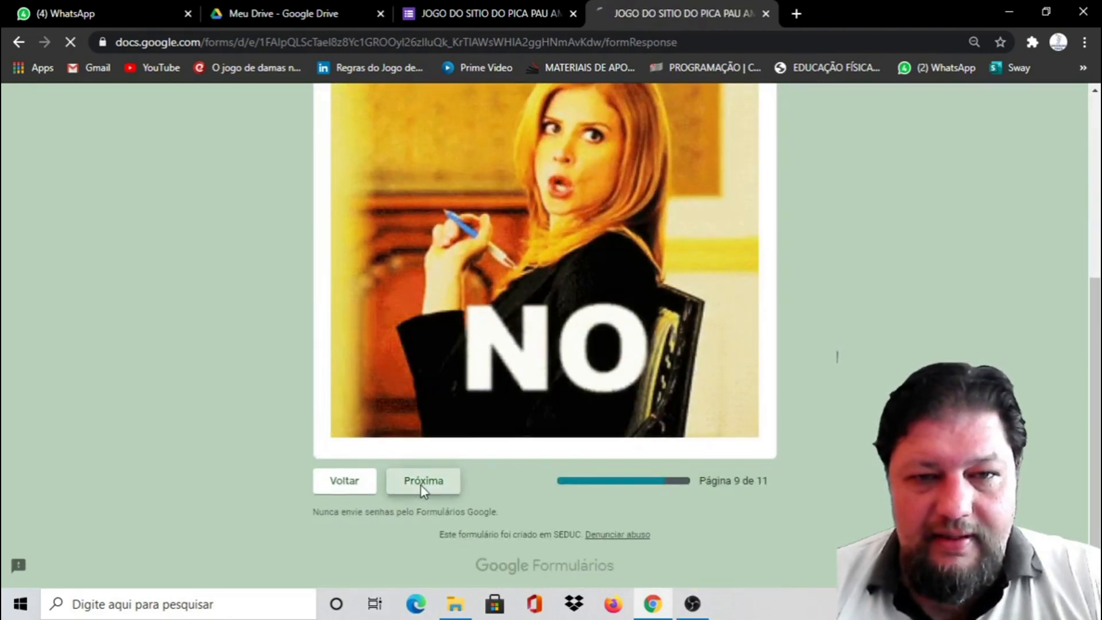
# Step: Answer the DESAFIO 2 question with MARQUES DE RABICÓ and continue past the PARABÉNS page
pyautogui.click(338, 410)
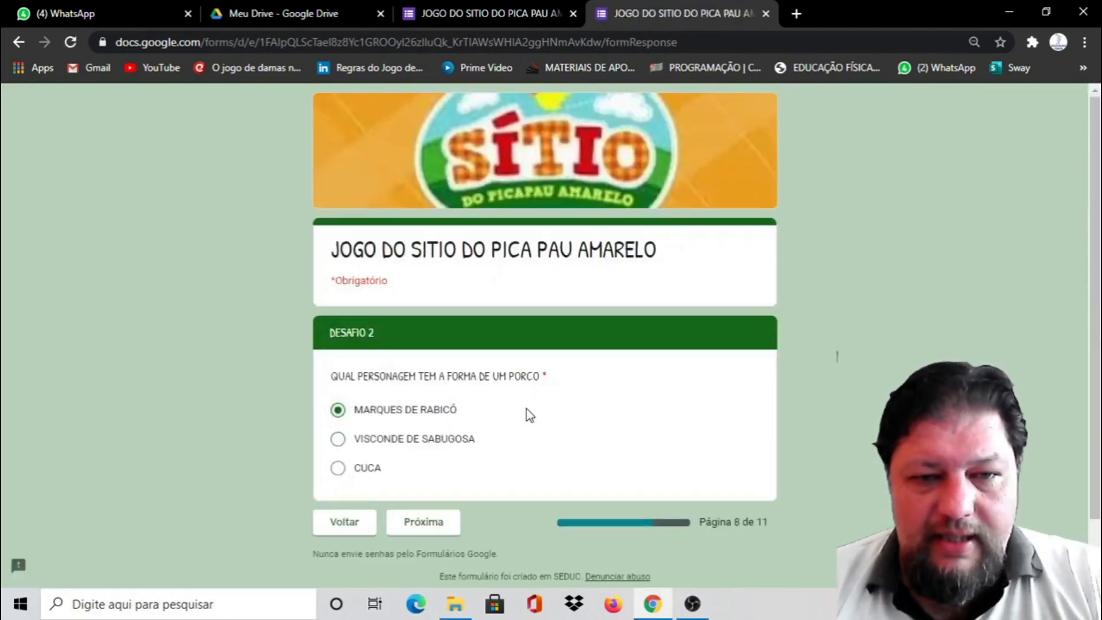
pyautogui.click(423, 522)
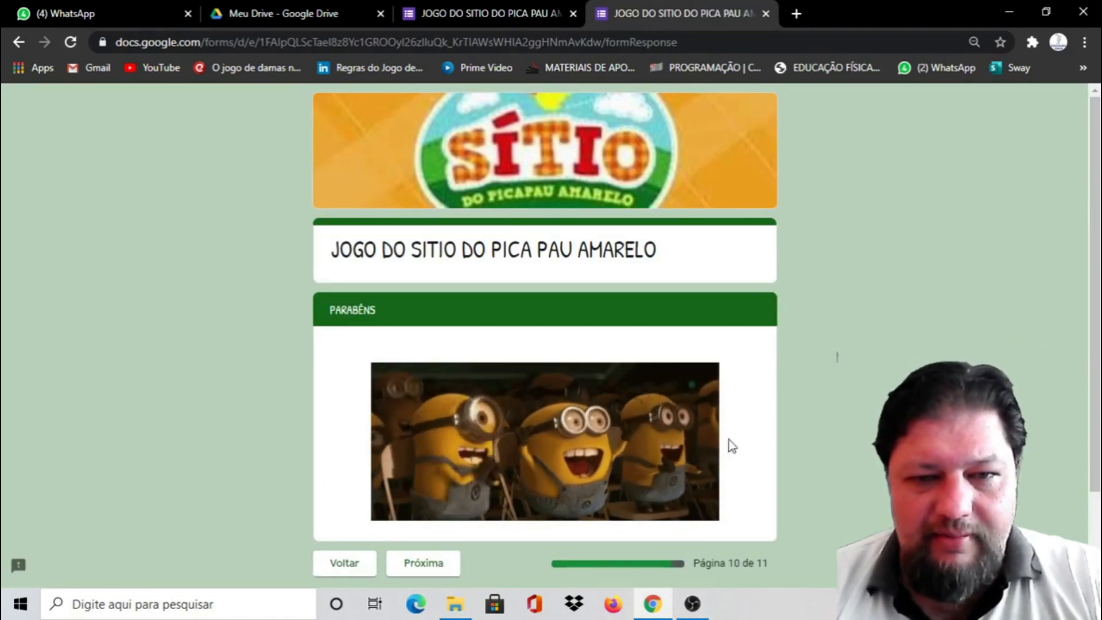
pyautogui.click(423, 566)
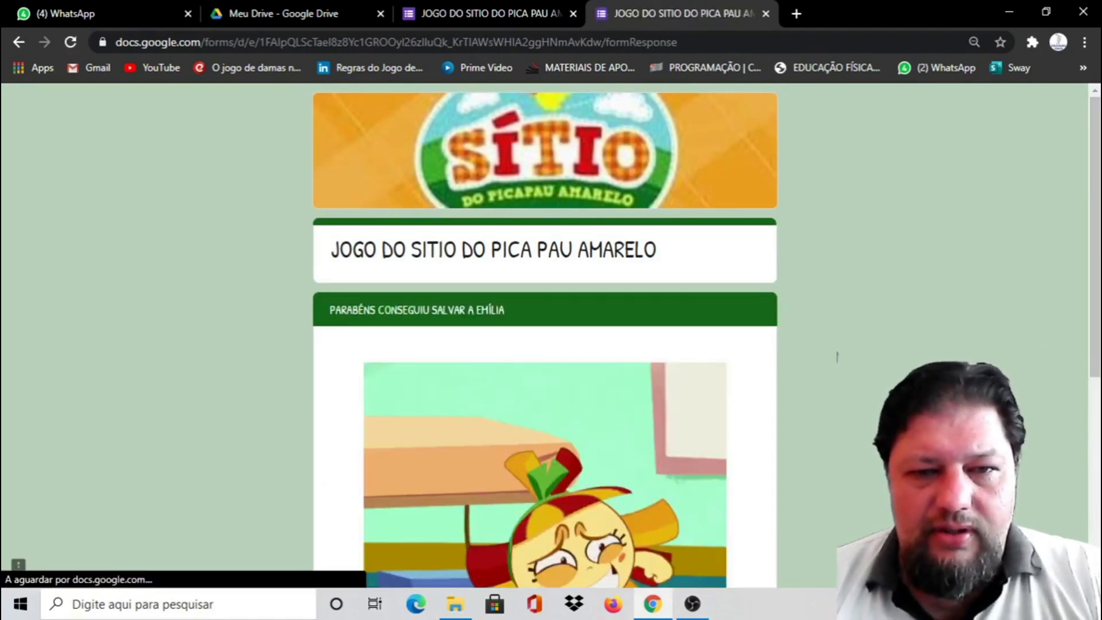
# Step: Look over the final page with the Emília picture and submit the test response
pyautogui.scroll(-3, 995, 333)
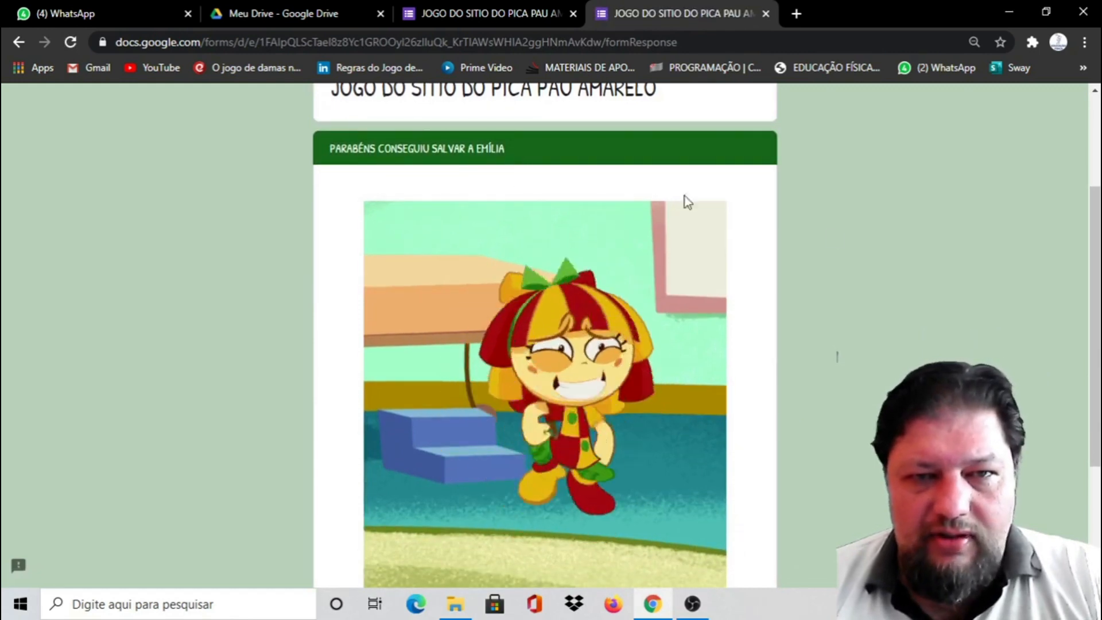
pyautogui.scroll(-3, 1007, 330)
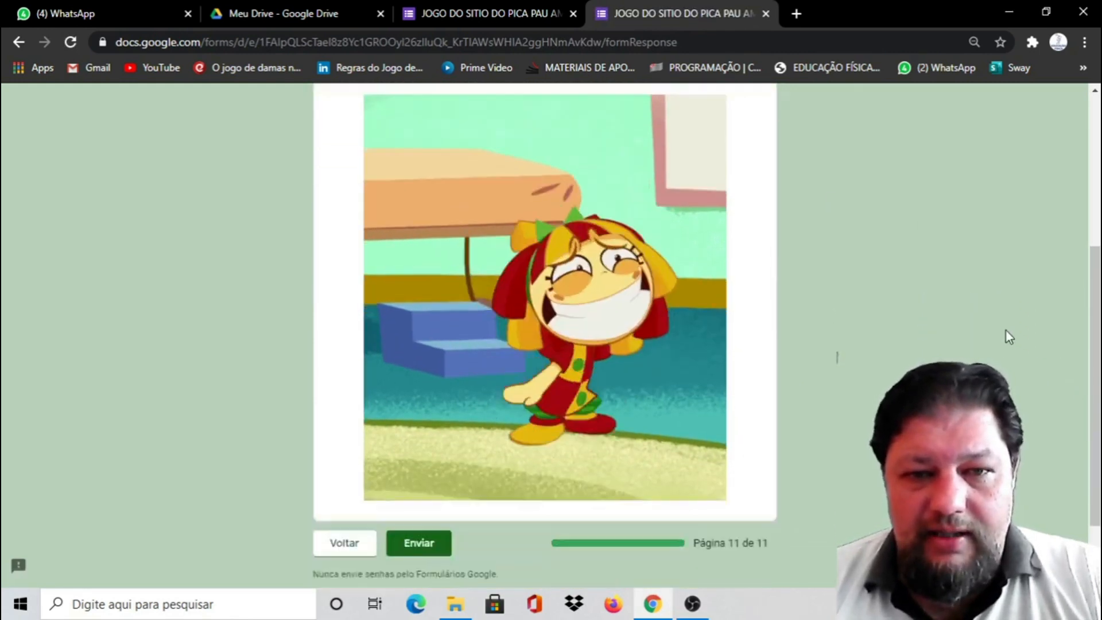
pyautogui.scroll(3, 1007, 331)
pyautogui.scroll(-1, 1005, 332)
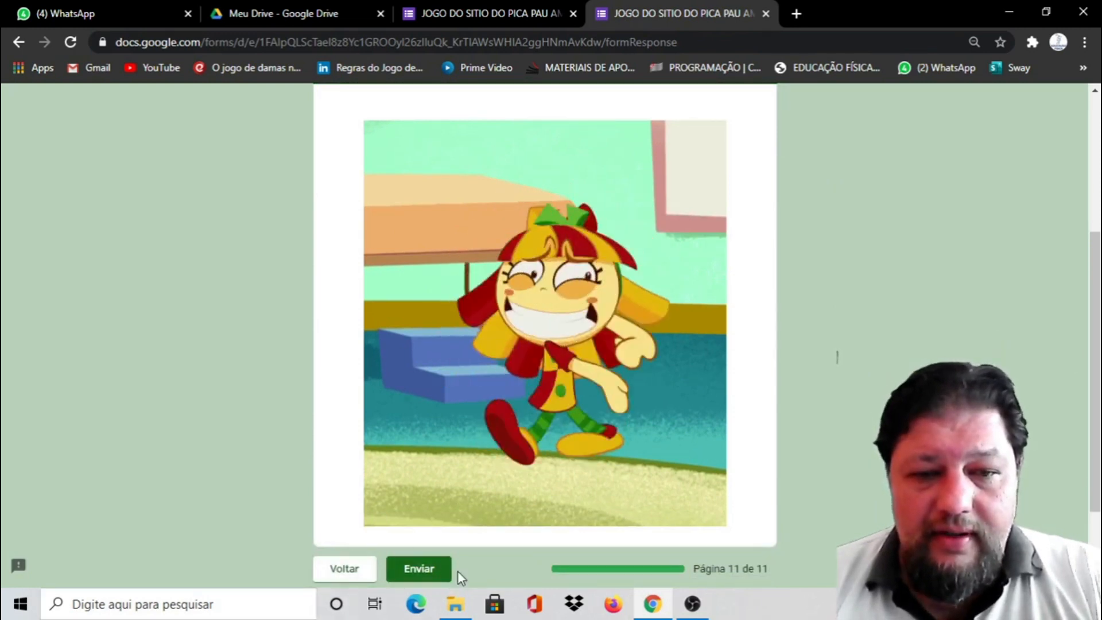
pyautogui.click(424, 571)
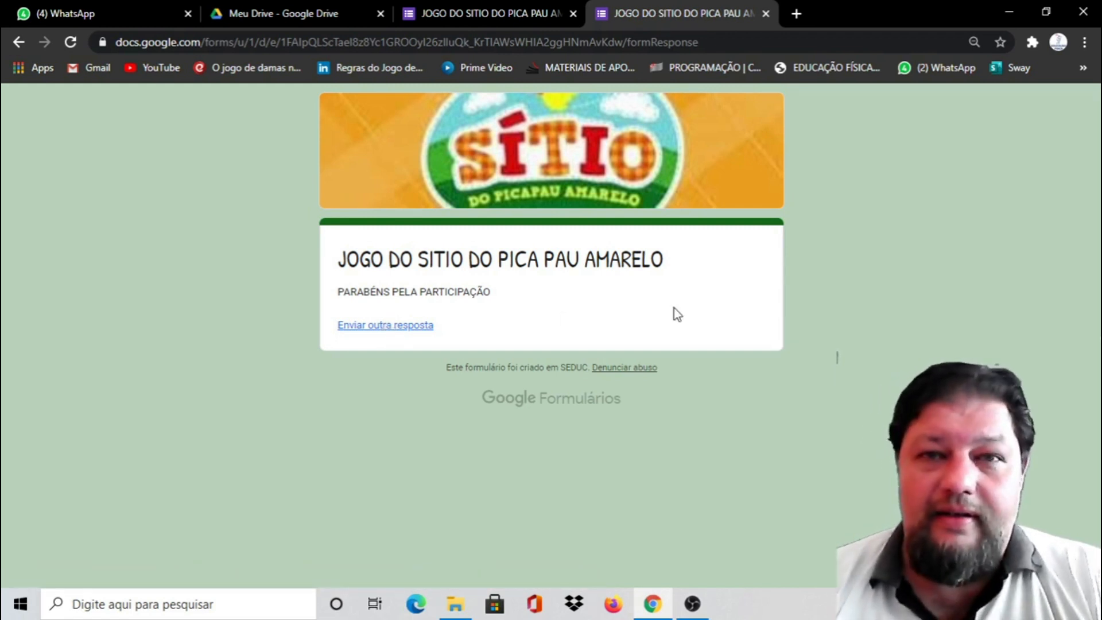
pyautogui.click(496, 15)
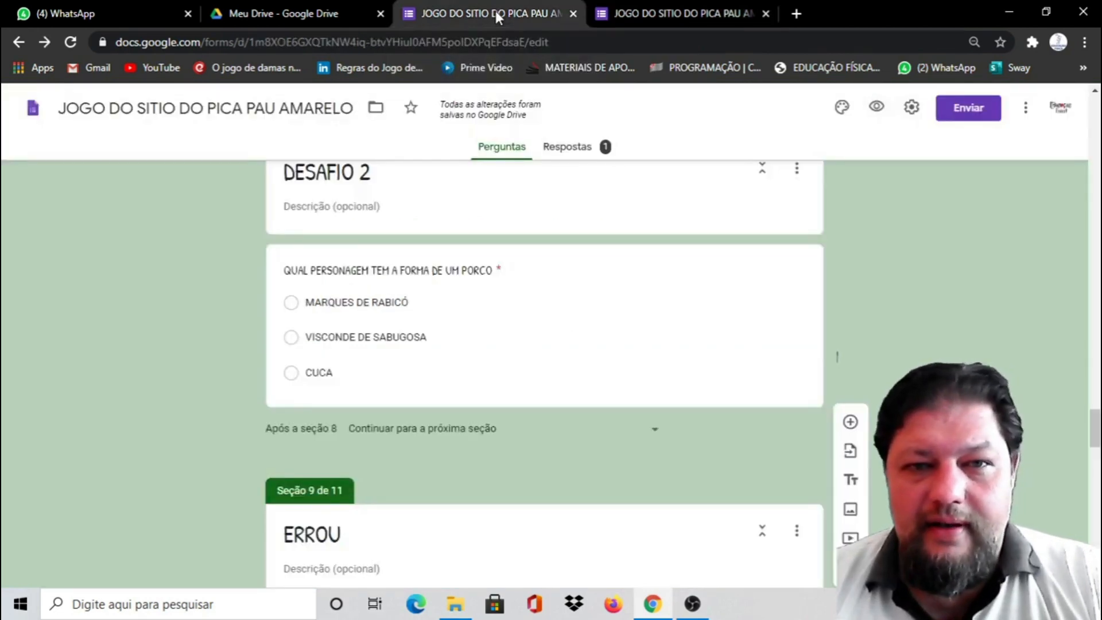
pyautogui.scroll(20, 586, 356)
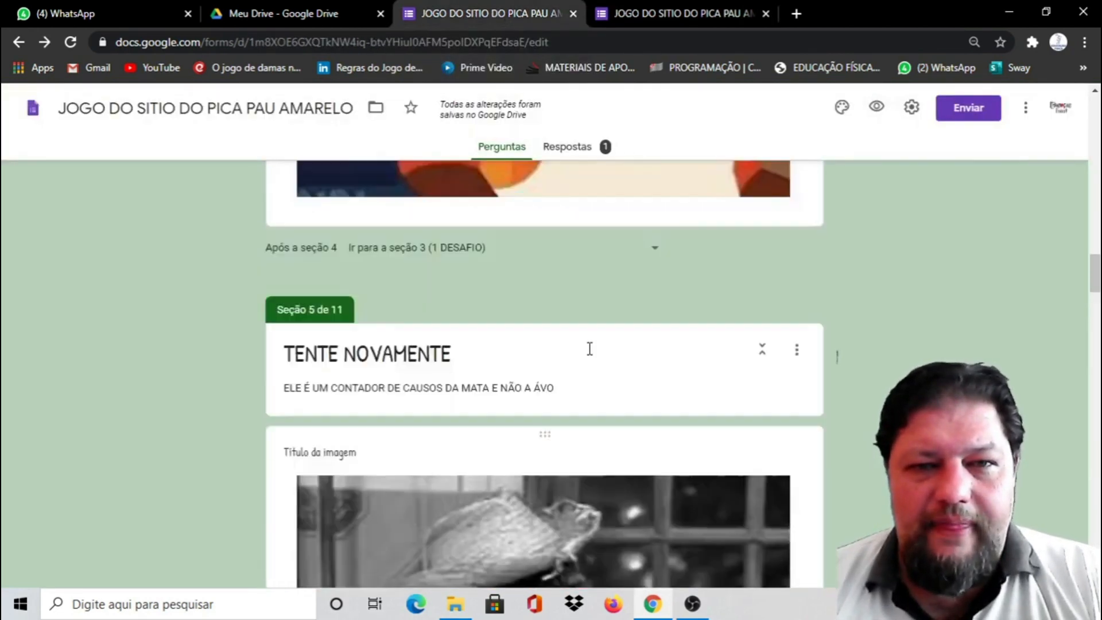
pyautogui.scroll(6, 590, 348)
pyautogui.click(687, 12)
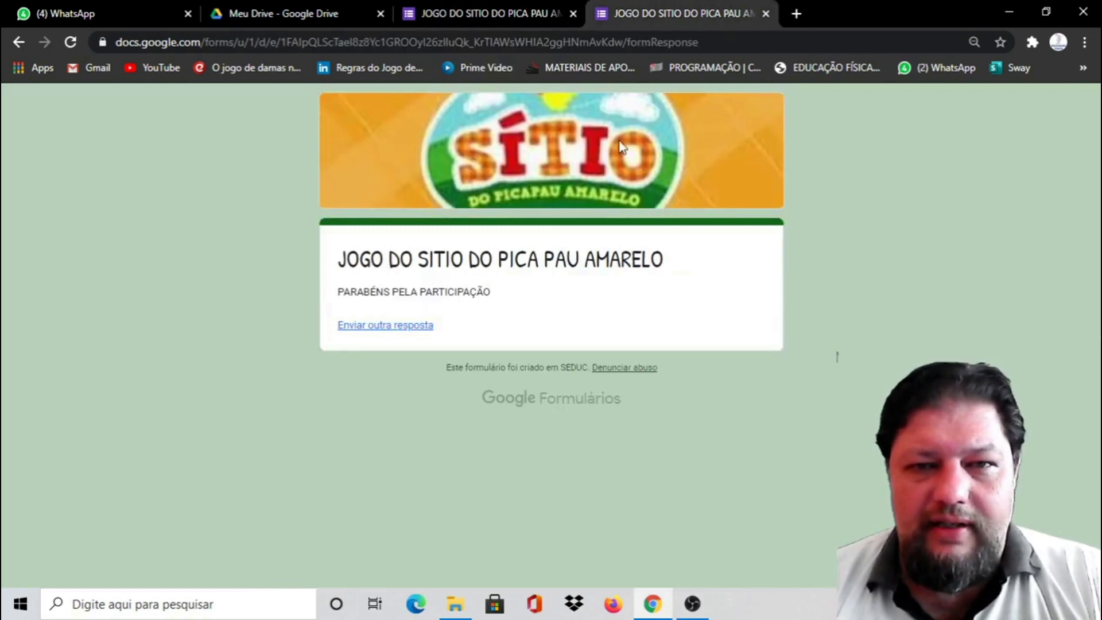
# Step: Return to the form editor and examine the response summary, including the answer charts for DESAFIO 1 and DESAFIO 2
pyautogui.click(475, 15)
pyautogui.scroll(10, 639, 327)
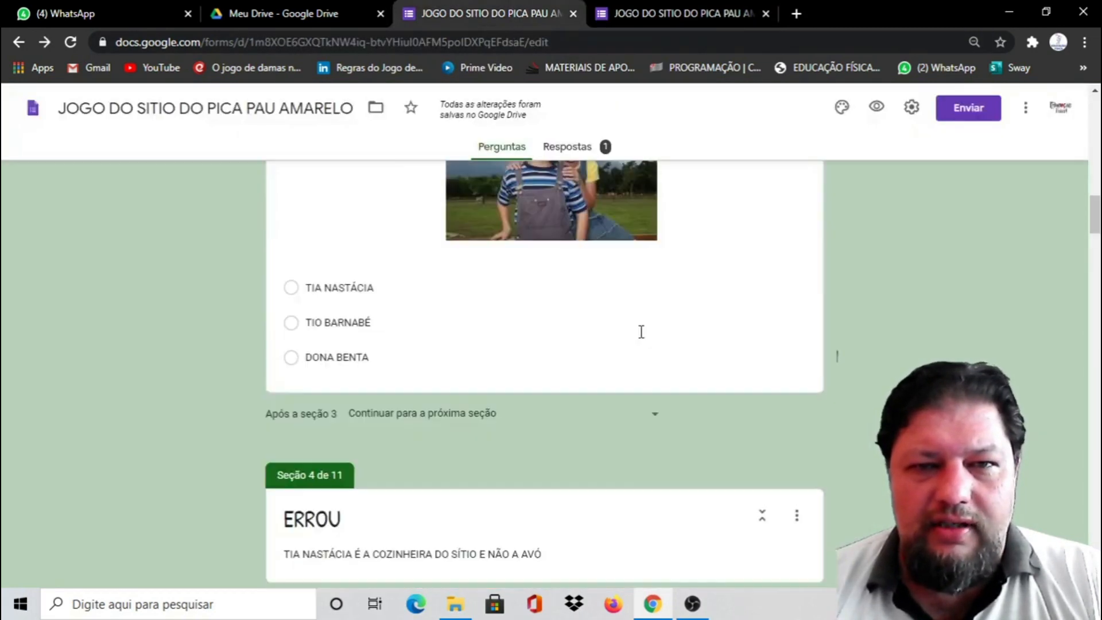
pyautogui.scroll(5, 612, 228)
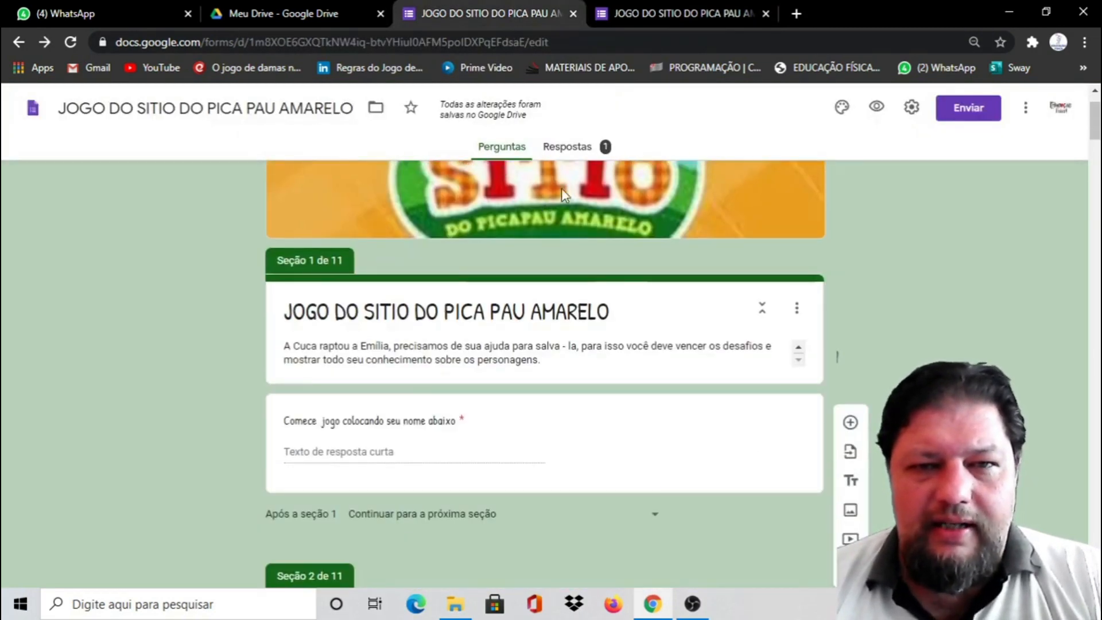
pyautogui.scroll(2, 864, 300)
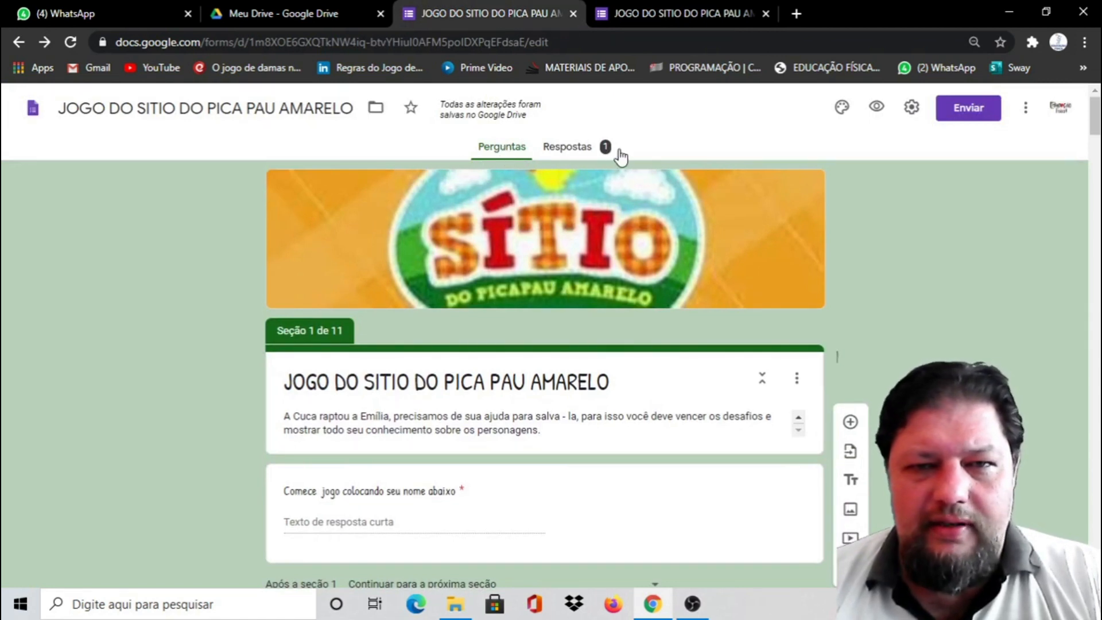
pyautogui.click(577, 151)
pyautogui.scroll(-3, 946, 297)
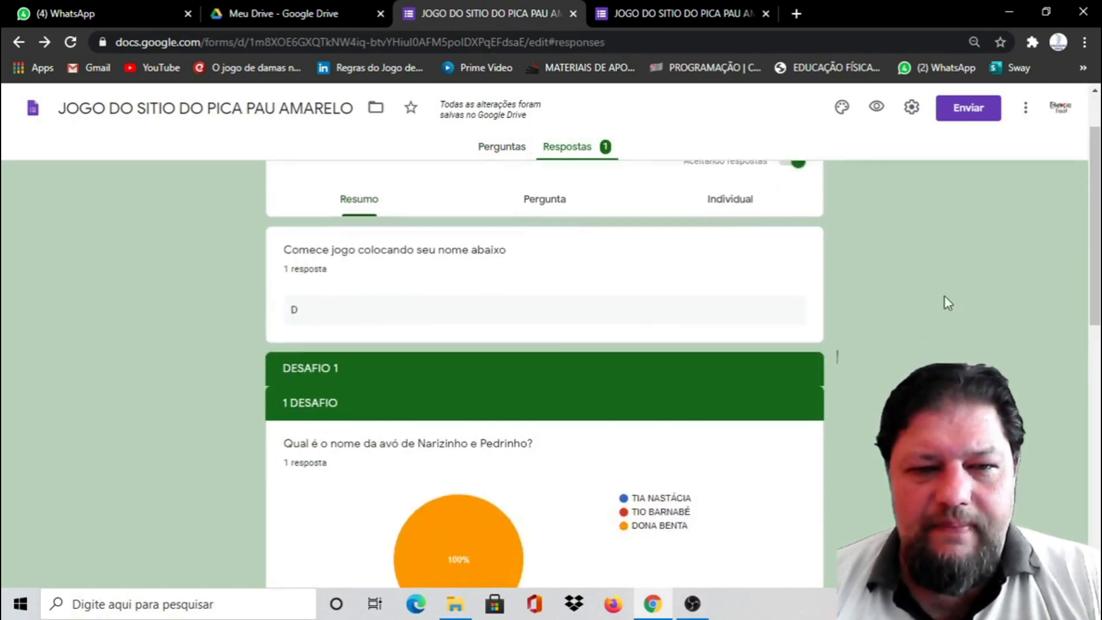
pyautogui.scroll(3, 945, 298)
pyautogui.scroll(-10, 946, 300)
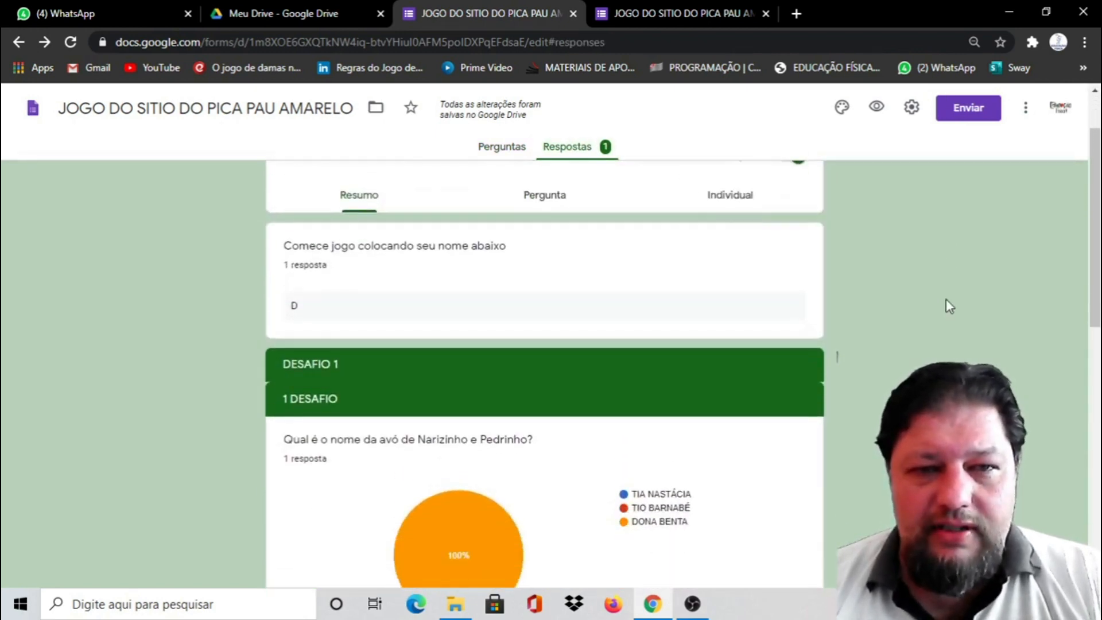
pyautogui.scroll(-2, 946, 301)
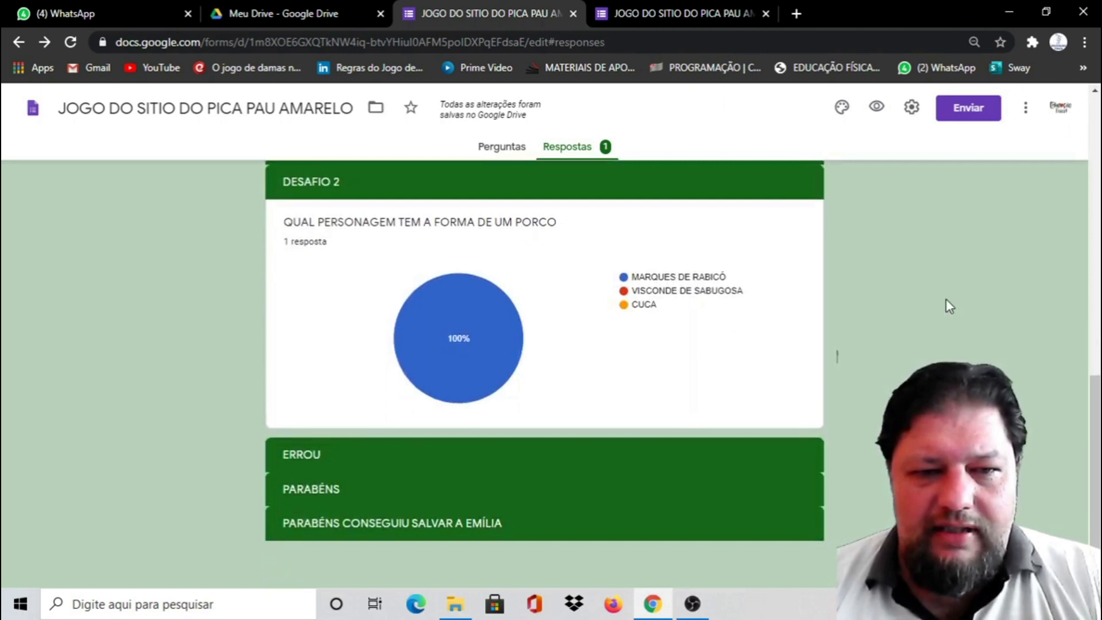
pyautogui.scroll(10, 972, 350)
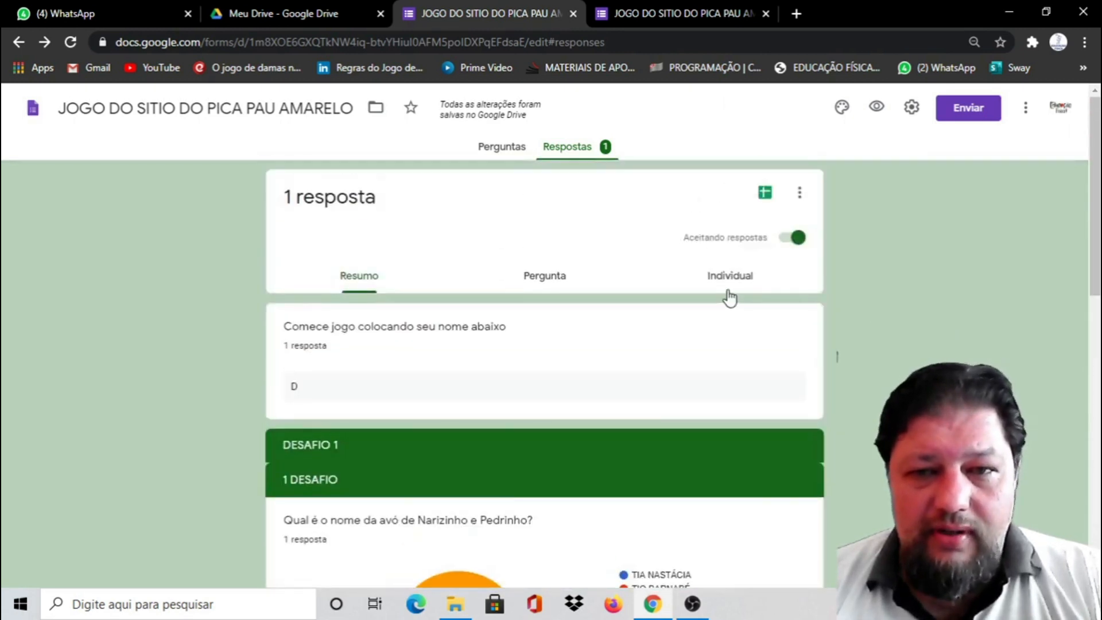
# Step: Examine the individual submission, checking the player name field and the start of the DESAFIO 1 section
pyautogui.click(733, 277)
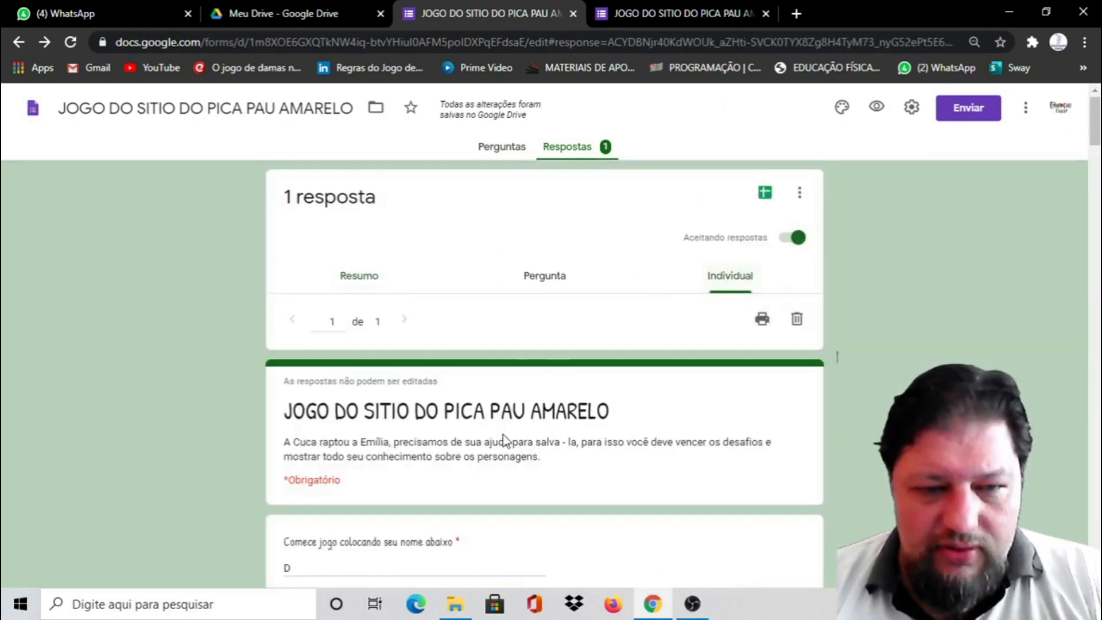
pyautogui.scroll(-4, 340, 339)
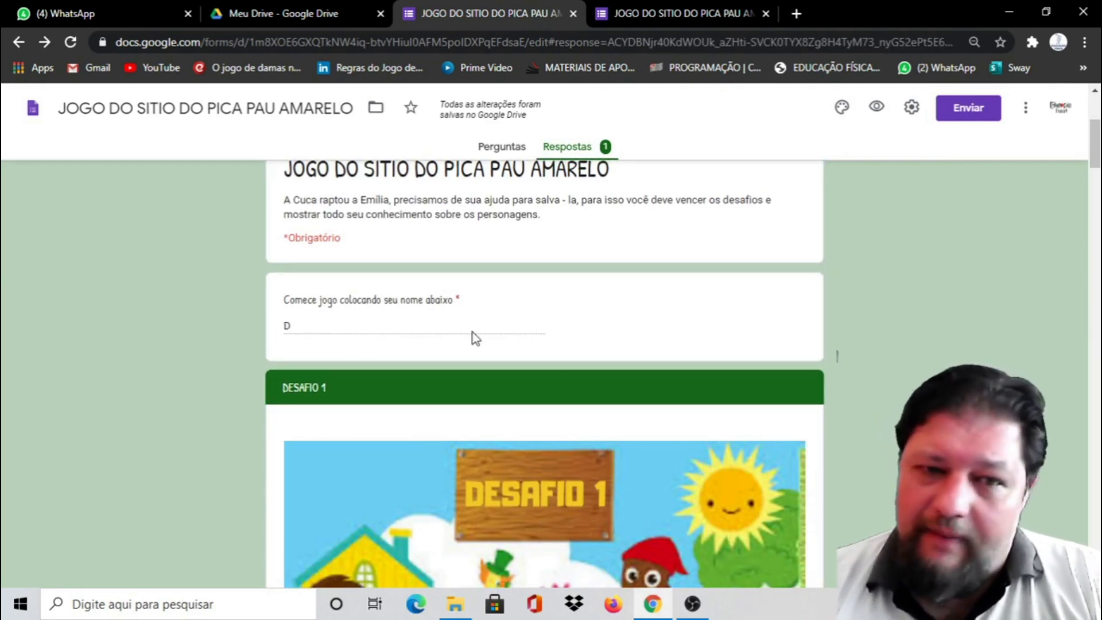
pyautogui.scroll(1, 957, 356)
pyautogui.scroll(4, 958, 357)
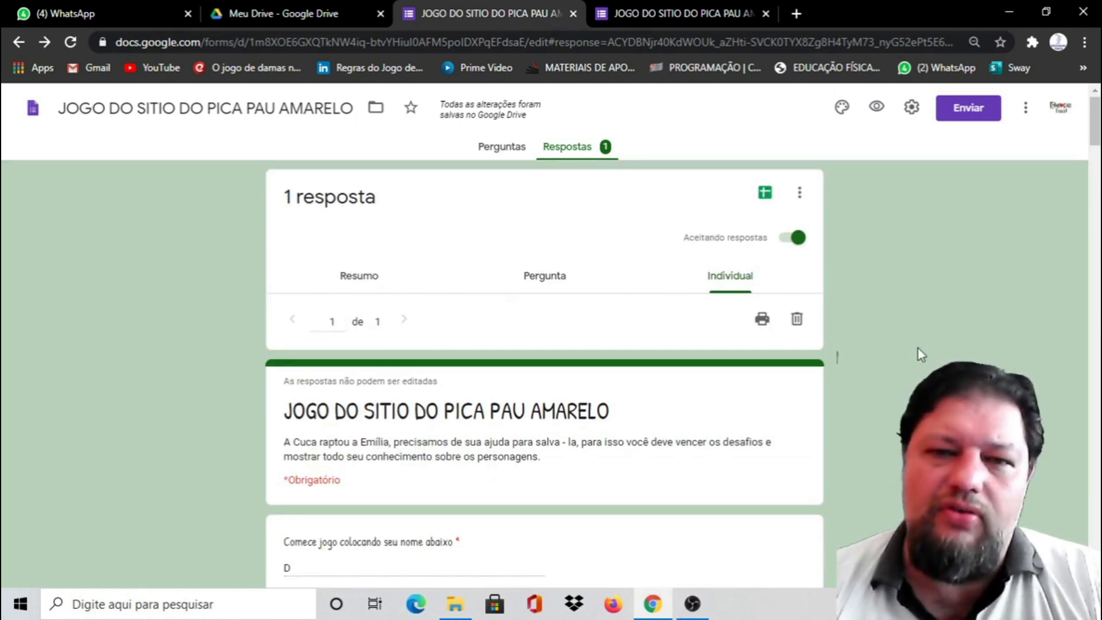
# Step: Review the summary chart of the question about Narizinho and Pedrinho's grandmother again, and return to the form's questions
pyautogui.click(362, 275)
pyautogui.scroll(-3, 381, 258)
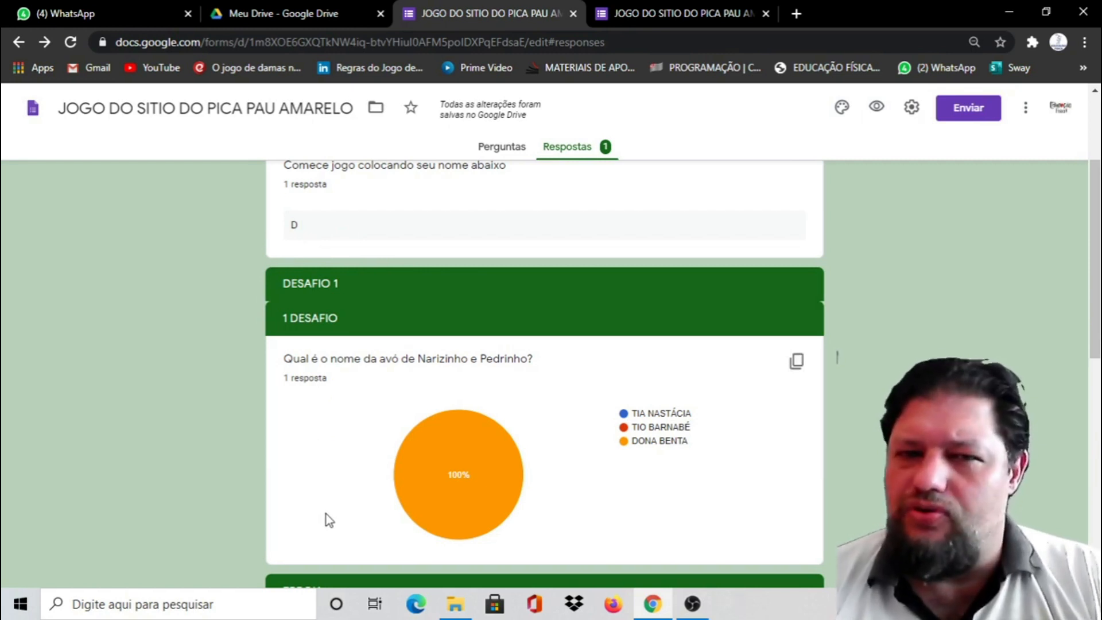
pyautogui.scroll(3, 1096, 449)
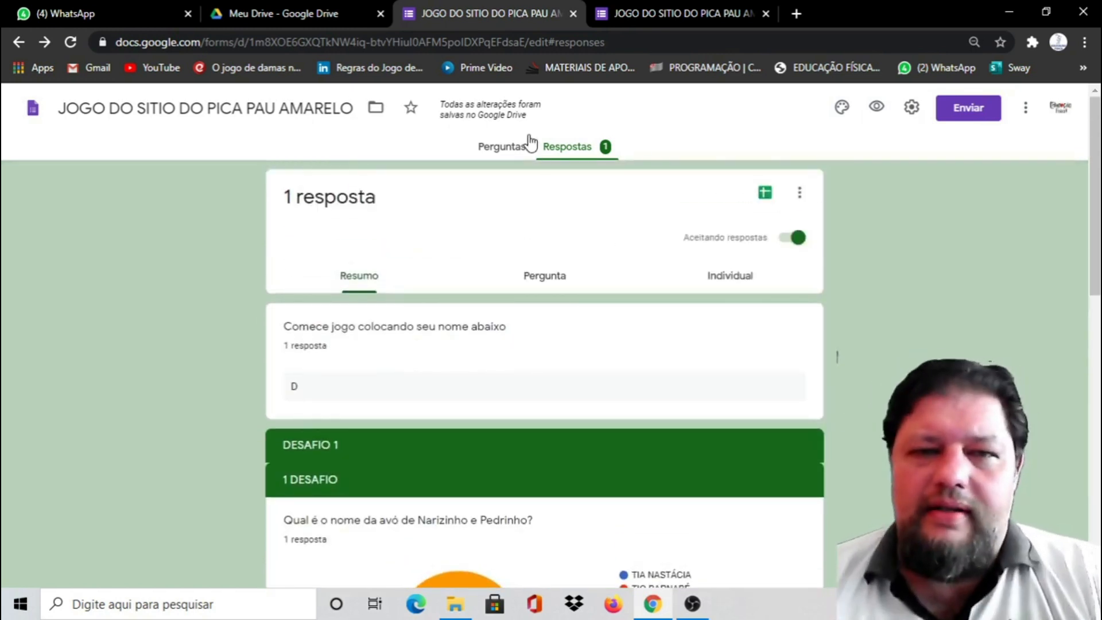
pyautogui.click(500, 150)
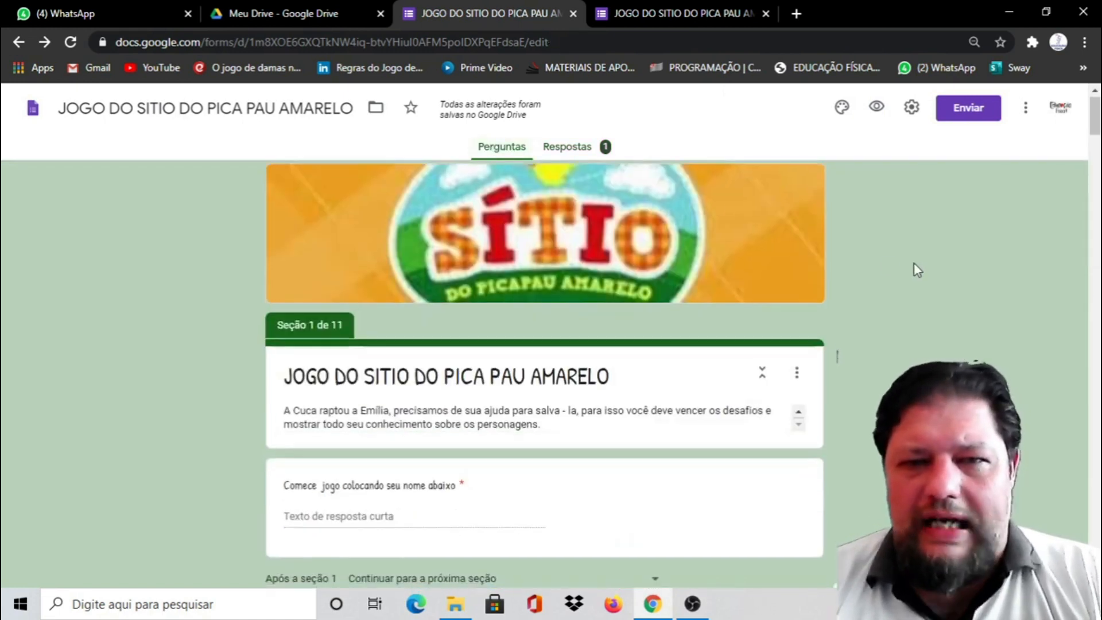
pyautogui.scroll(-3, 917, 269)
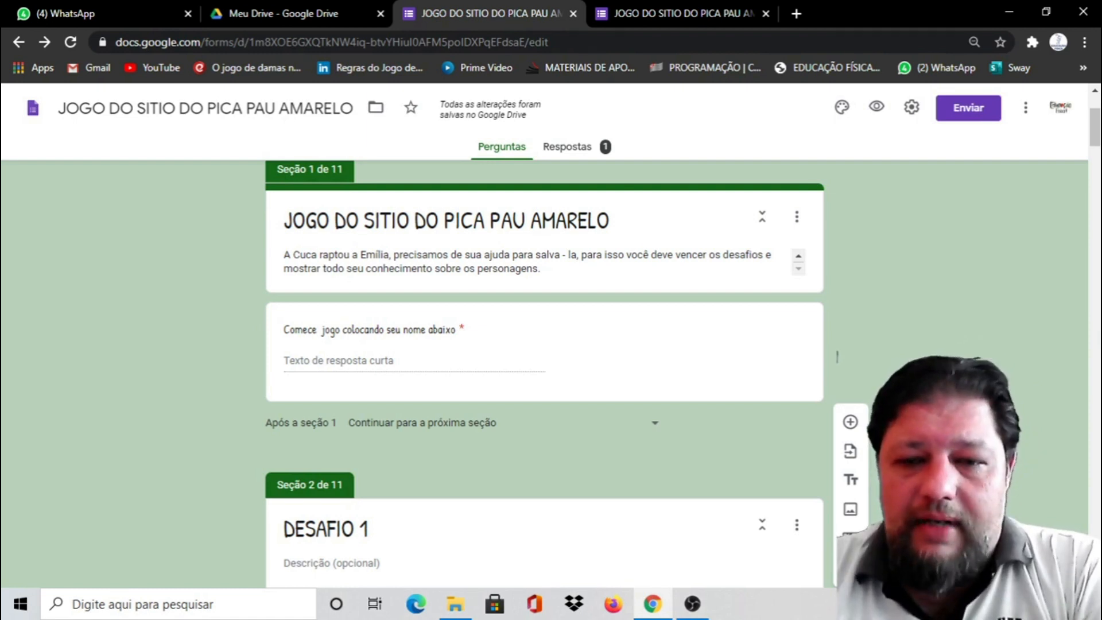
pyautogui.moveTo(701, 613)
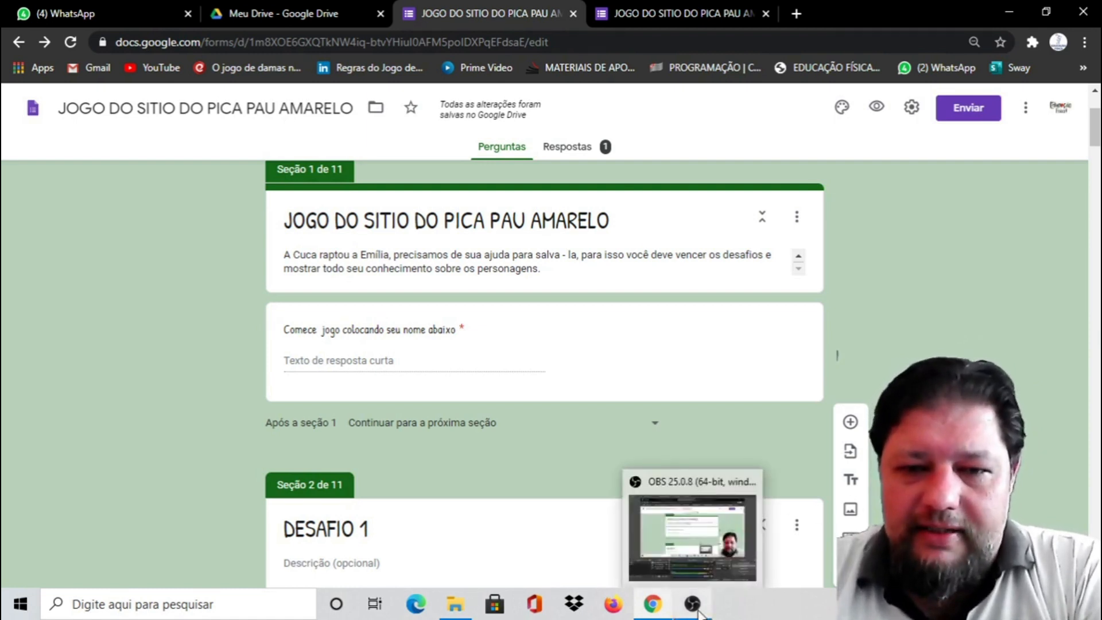
pyautogui.click(694, 517)
pyautogui.click(800, 509)
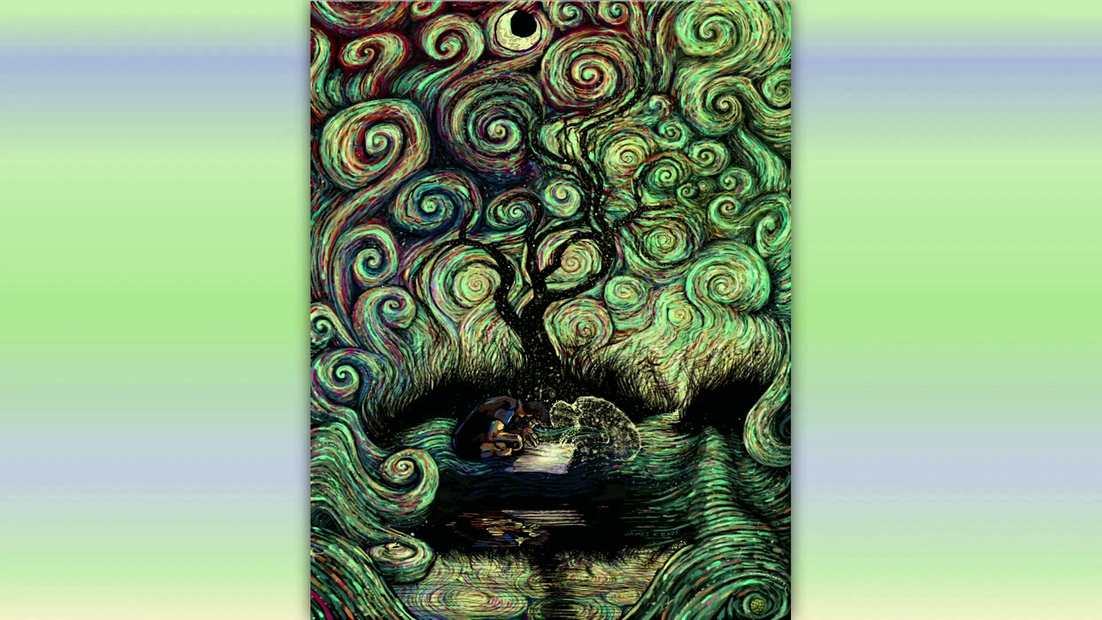